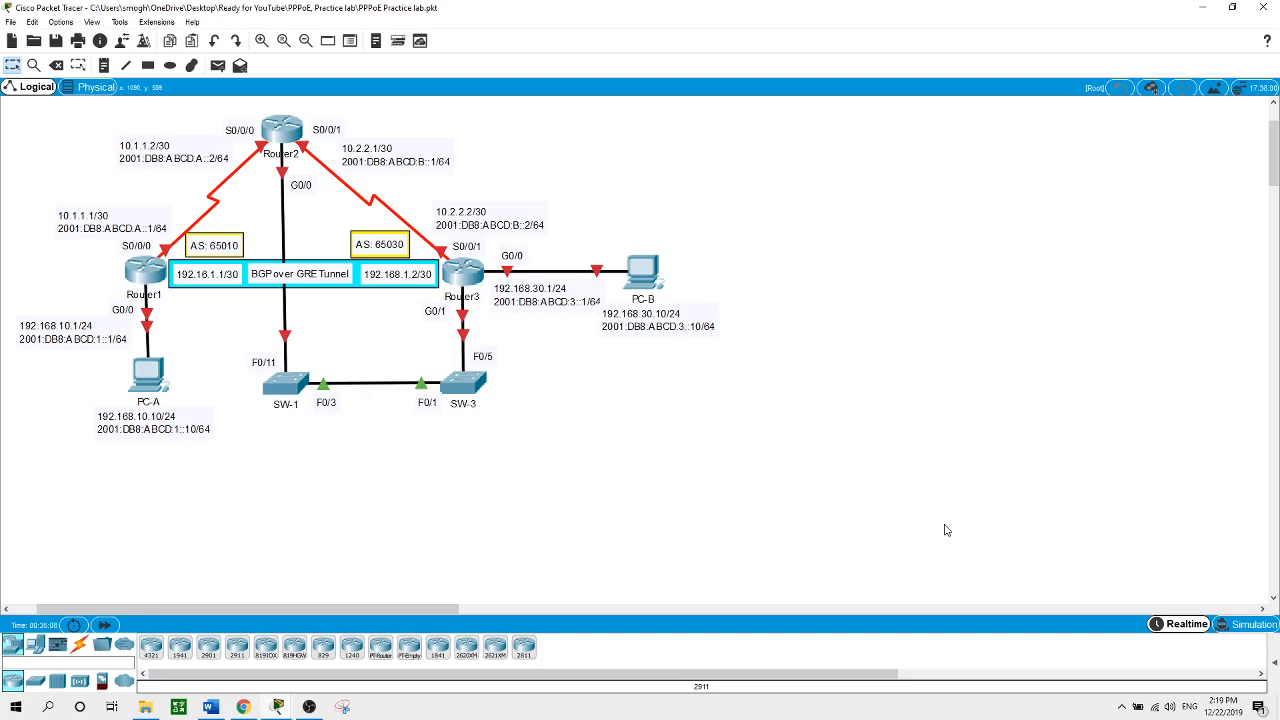
Open the first router's CLI, enter global configuration and set hostname Router1
{"action": "left_click", "coordinate": [150, 278]}
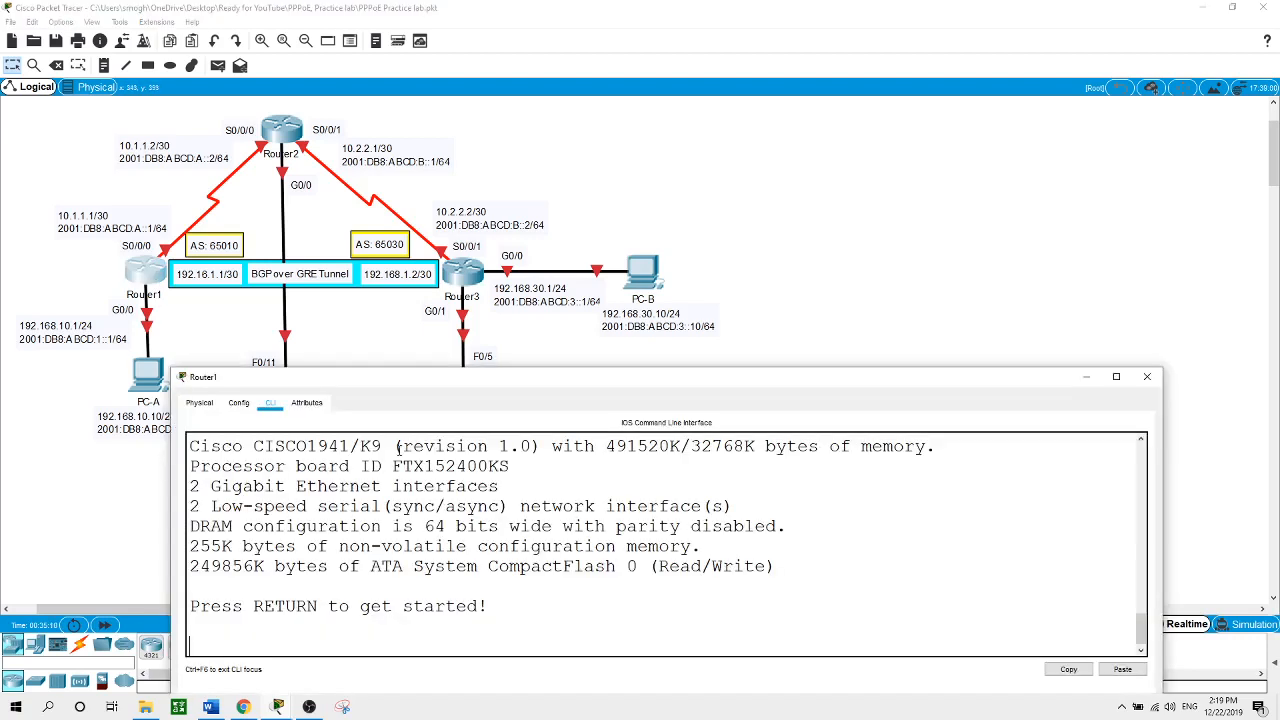
{"action": "key", "text": "Return"}
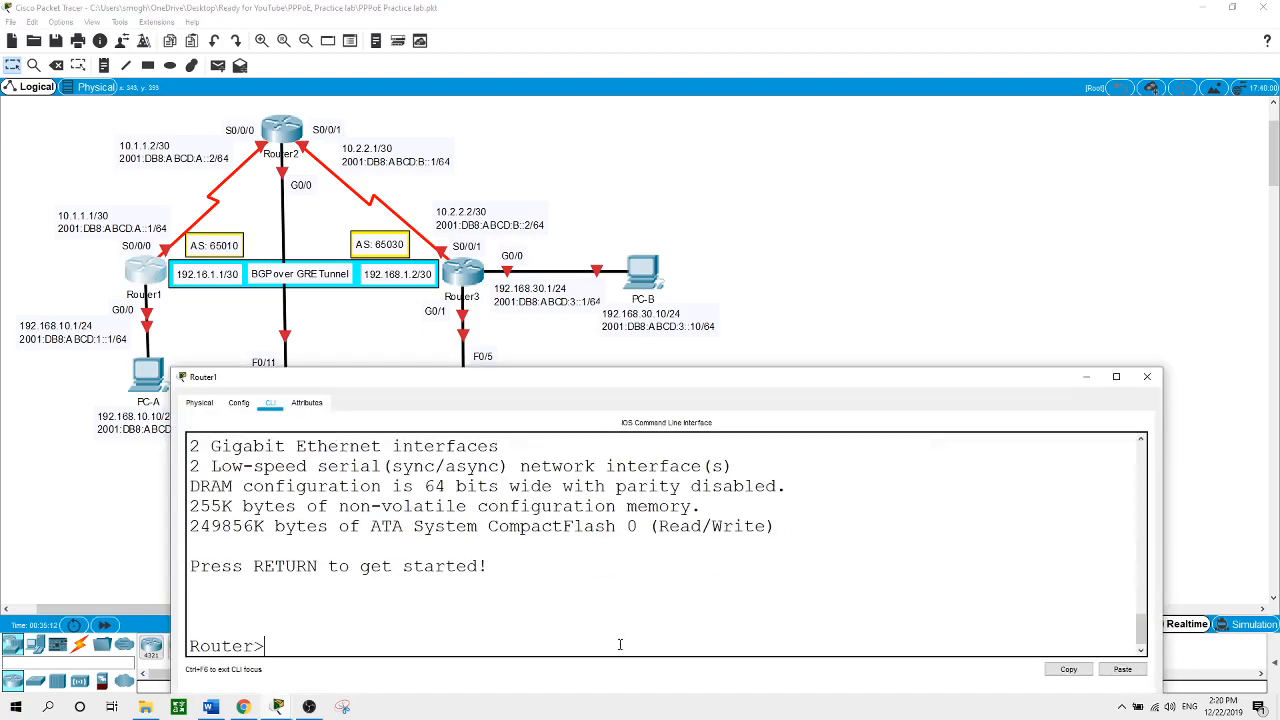
{"action": "type", "text": "en"}
{"action": "key", "text": "Return"}
{"action": "type", "text": "conf t"}
{"action": "key", "text": "Return"}
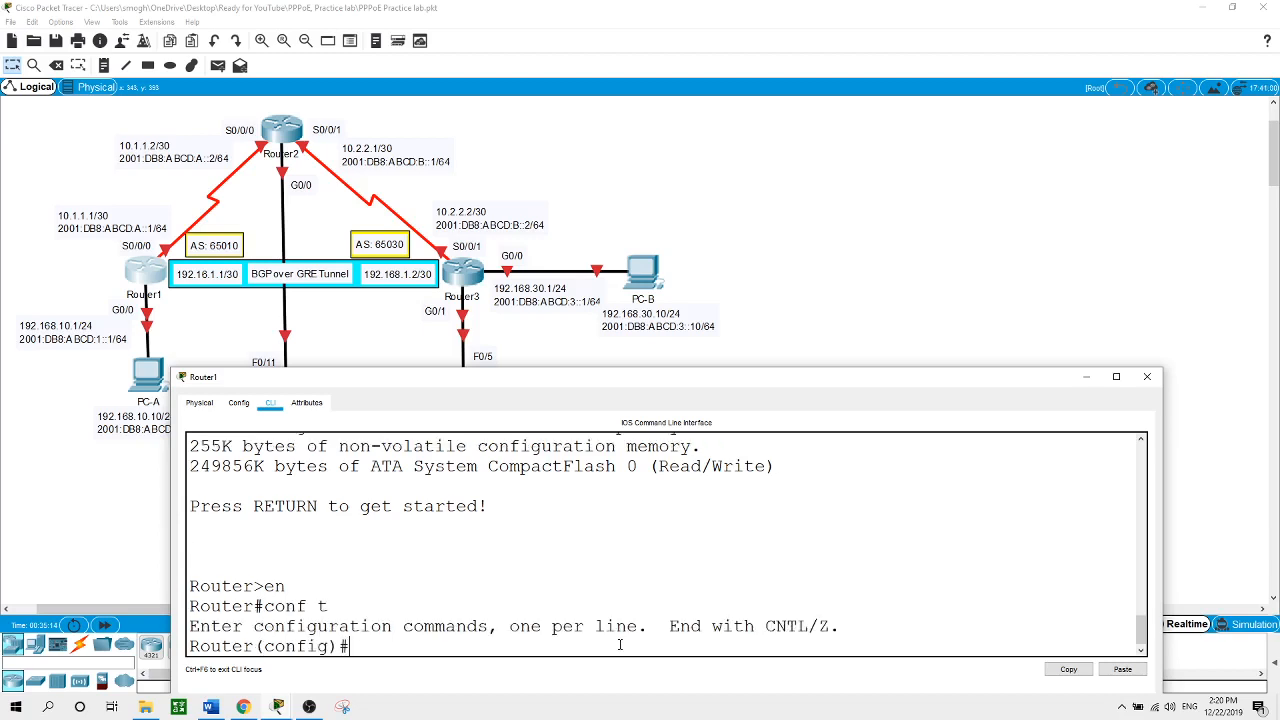
{"action": "type", "text": "hostname Rout"}
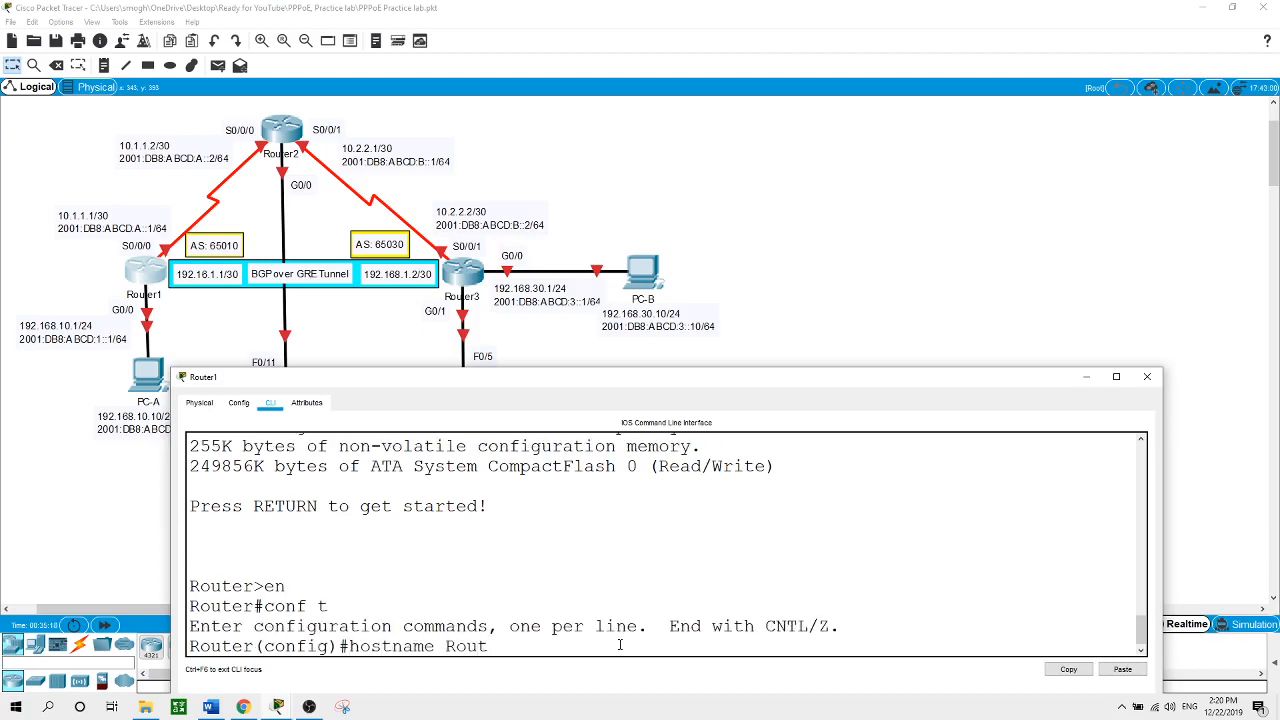
{"action": "type", "text": "er1"}
{"action": "key", "text": "Return"}
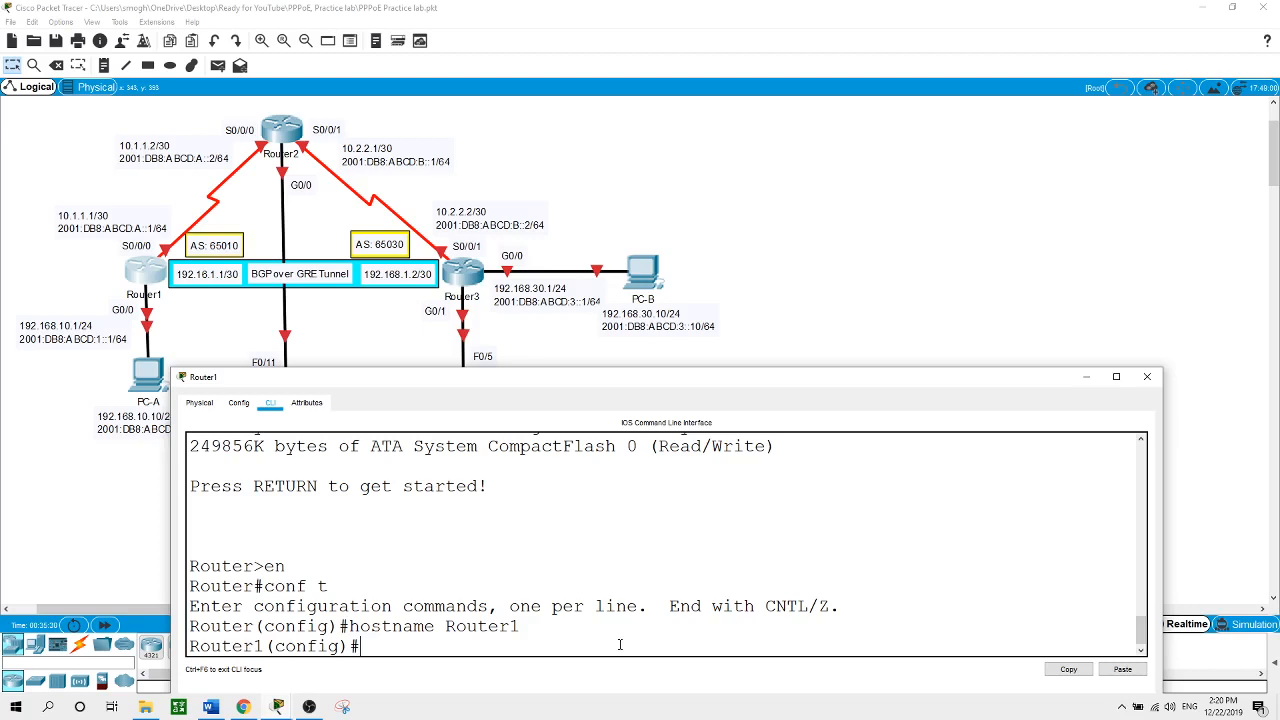
Enable IPv6 unicast routing on Router1 and select interface G0/0
{"action": "type", "text": "ipv6 uni"}
{"action": "key", "text": "Tab"}
{"action": "key", "text": "Return"}
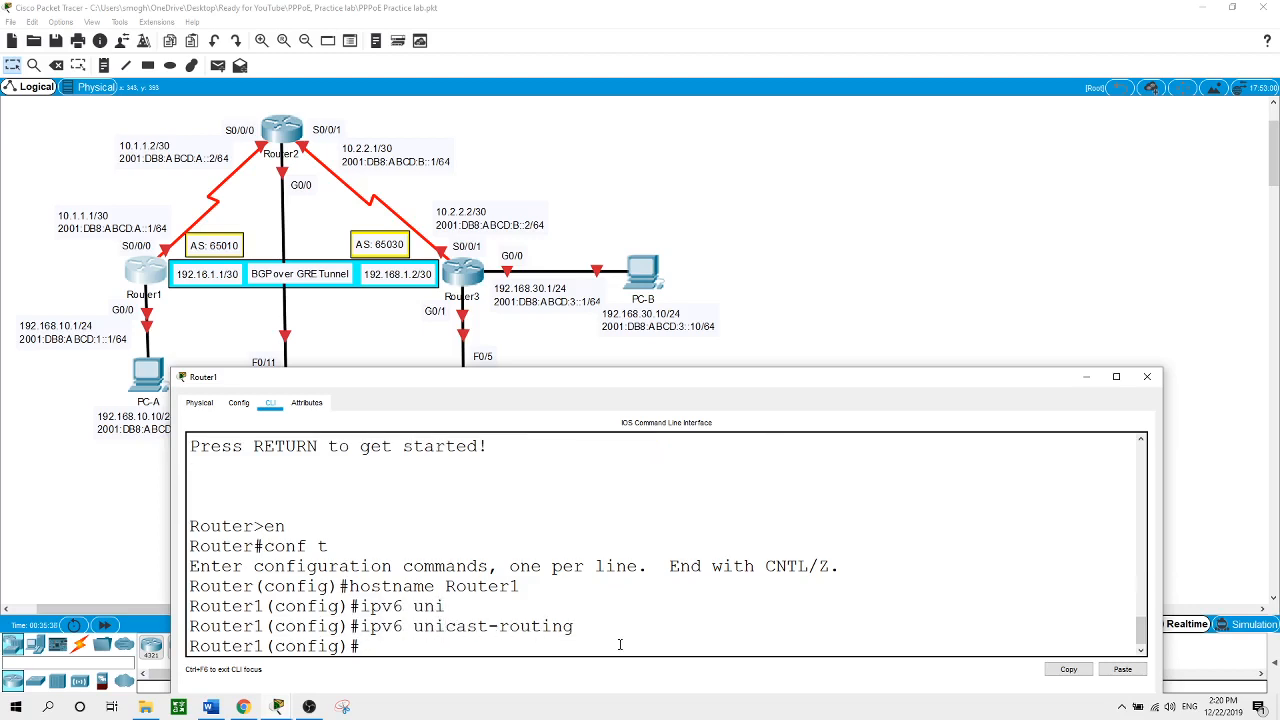
{"action": "type", "text": "int g0/0"}
{"action": "key", "text": "Return"}
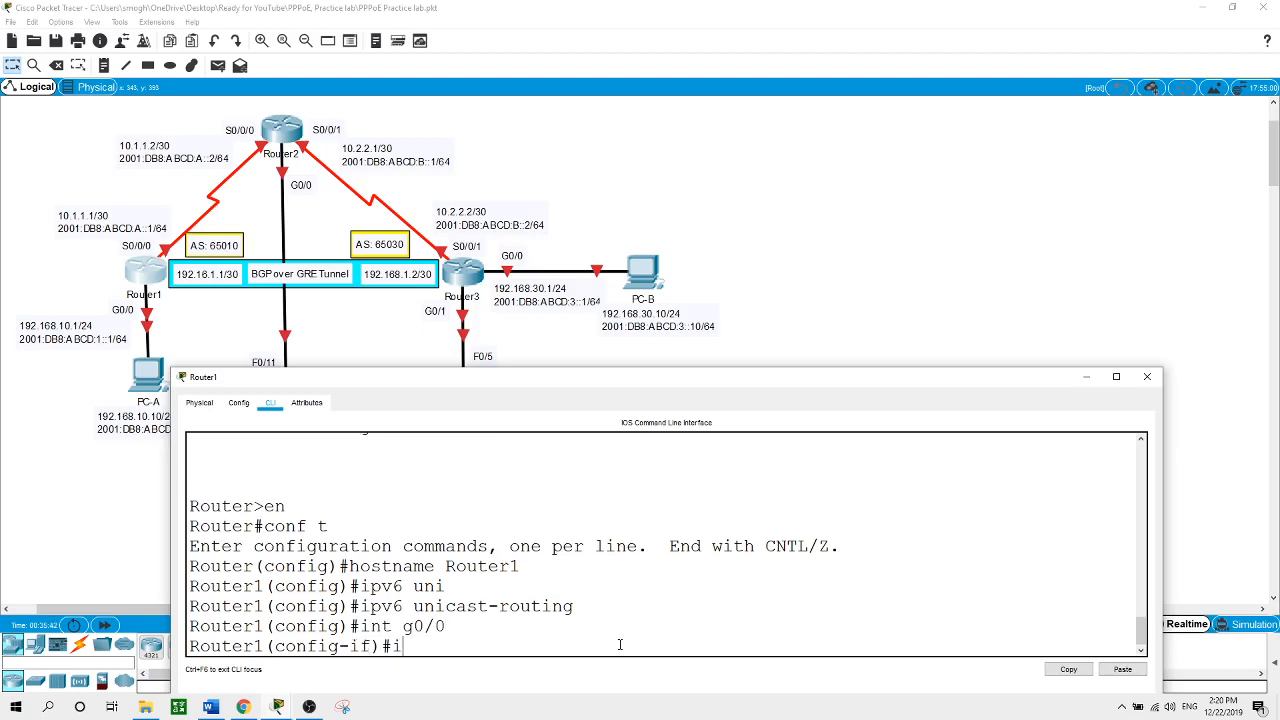
Assign G0/0 192.168.10.1 255.255.255.0 and 2001:DB8:ABCD:1::1/64, then no shut it
{"action": "type", "text": "ip address 192.168"}
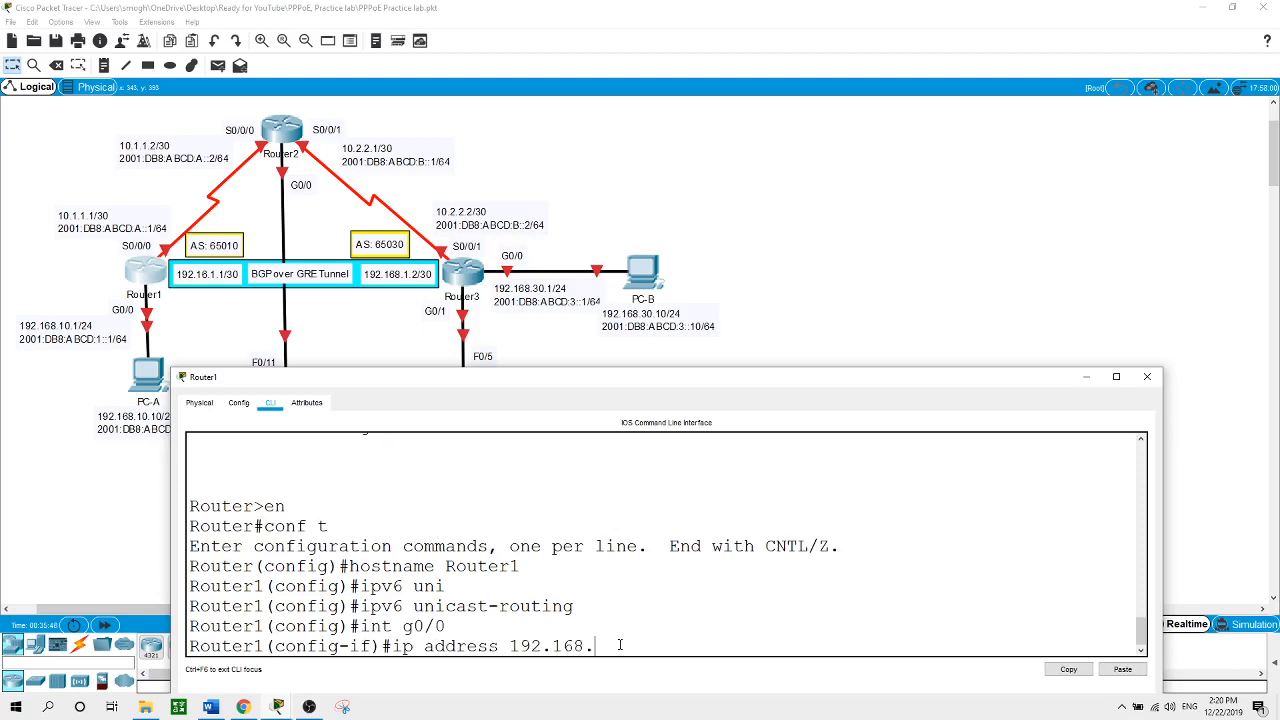
{"action": "type", "text": ".10.1 255.255.255.0"}
{"action": "key", "text": "Return"}
{"action": "type", "text": "ipv"}
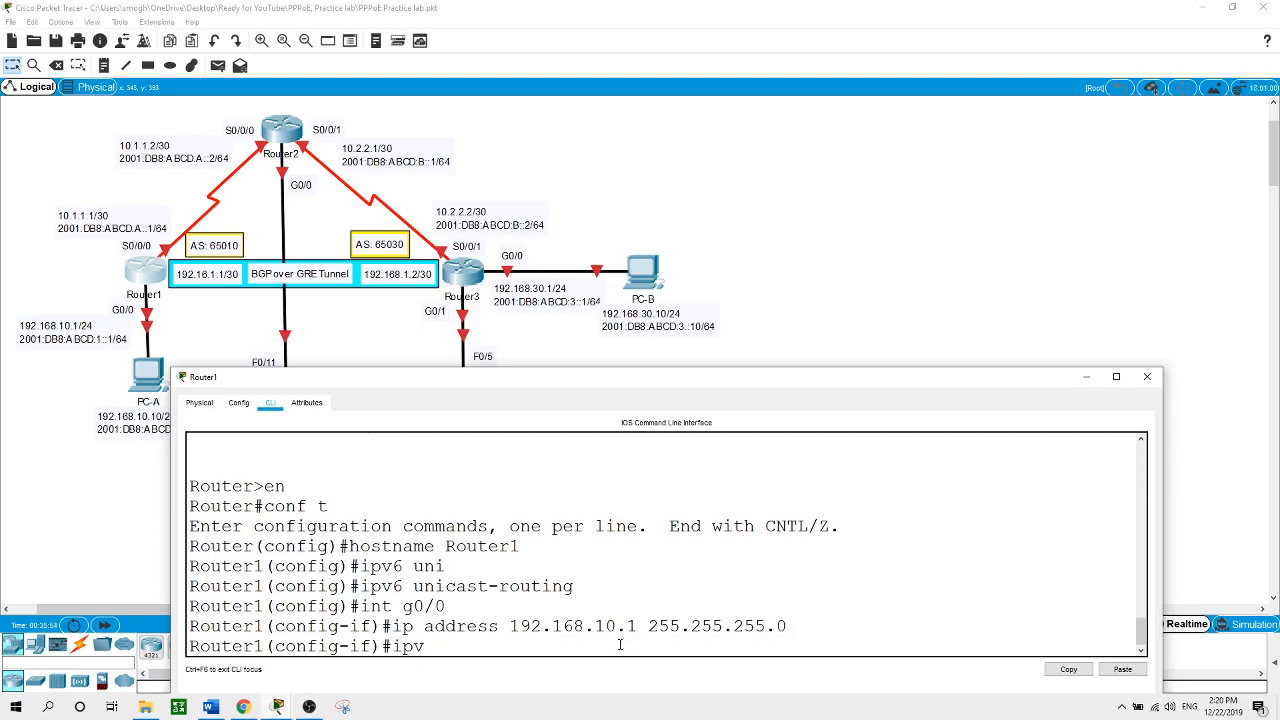
{"action": "type", "text": "6 address 2001:DB"}
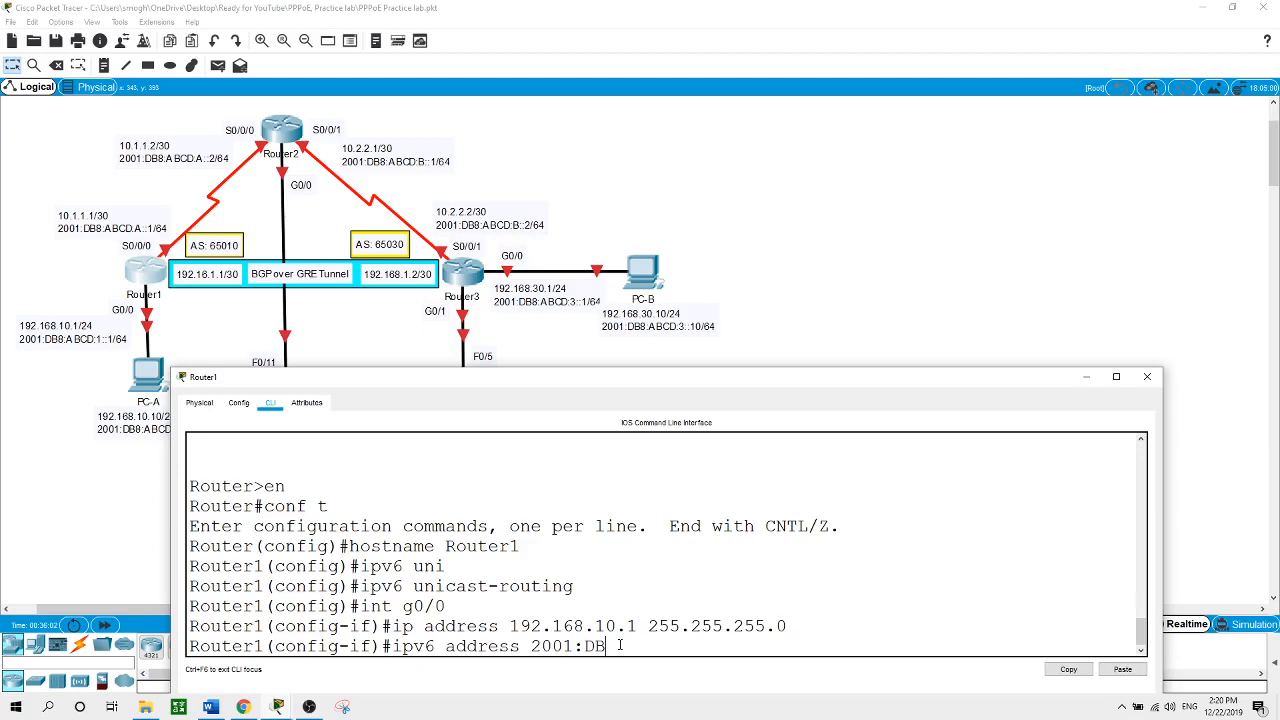
{"action": "type", "text": "8:ABCD:1::1/64"}
{"action": "key", "text": "Return"}
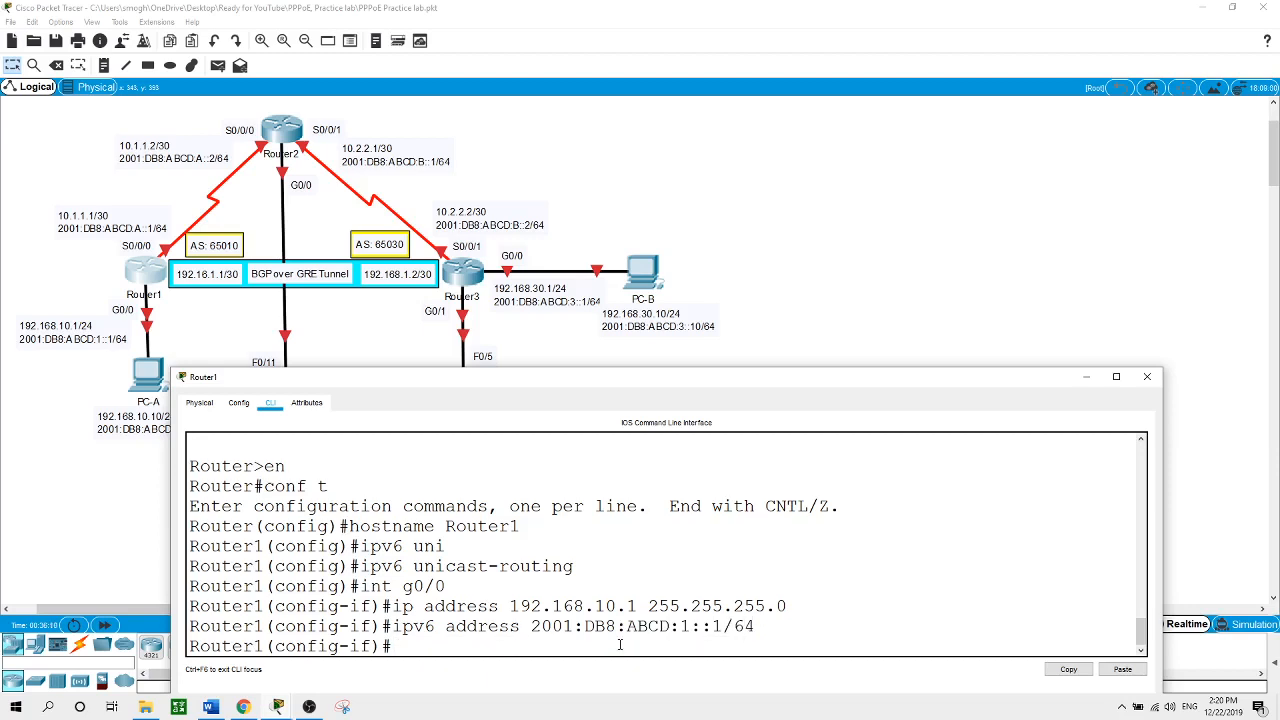
{"action": "type", "text": "no shut"}
{"action": "key", "text": "Return"}
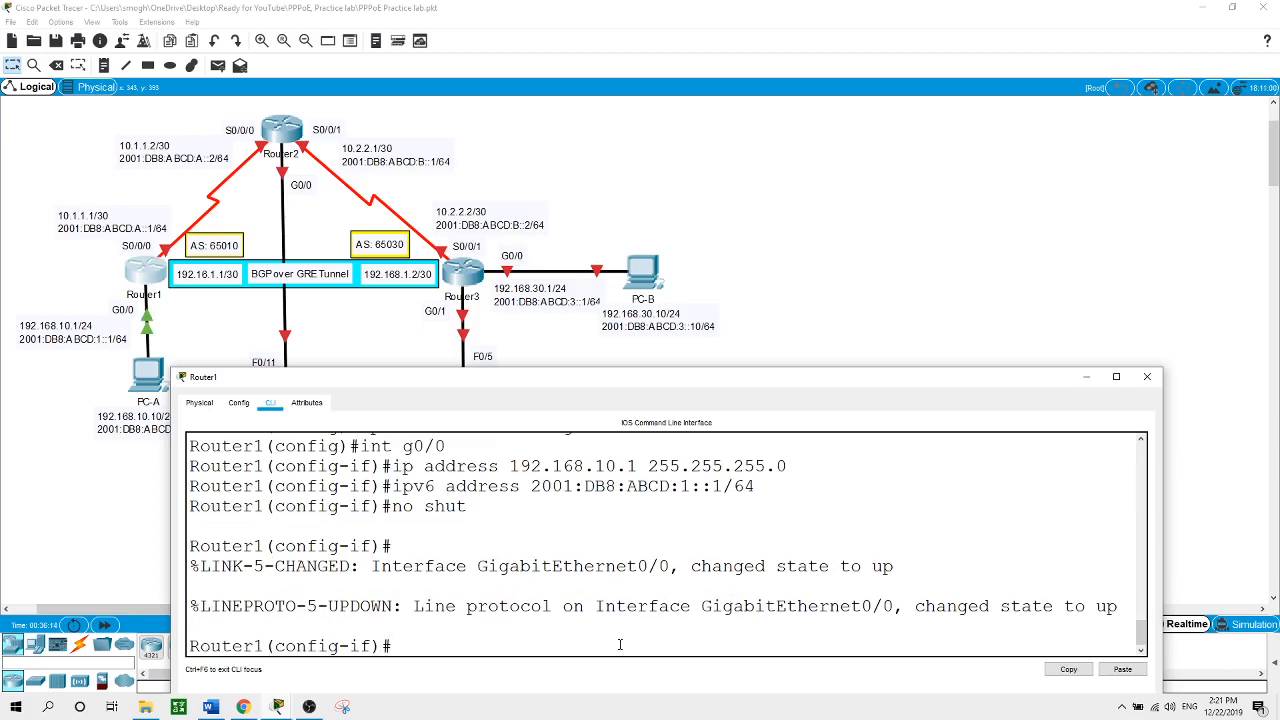
{"action": "type", "text": "int s0/0/0"}
Configure S0/0/0 with 10.1.1.1 255.255.255.252 and 2001:DB8:ABCD:A::1/64, then no shut
{"action": "key", "text": "Return"}
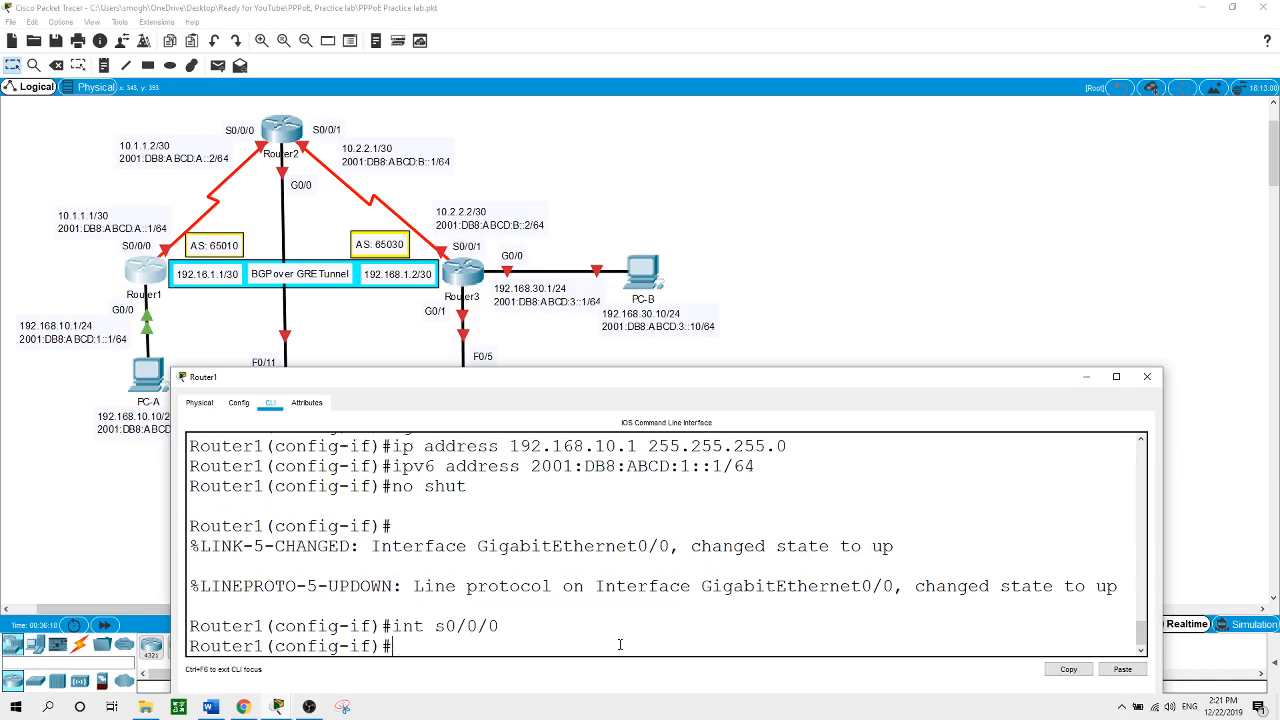
{"action": "type", "text": "ip address 10.1.1.1"}
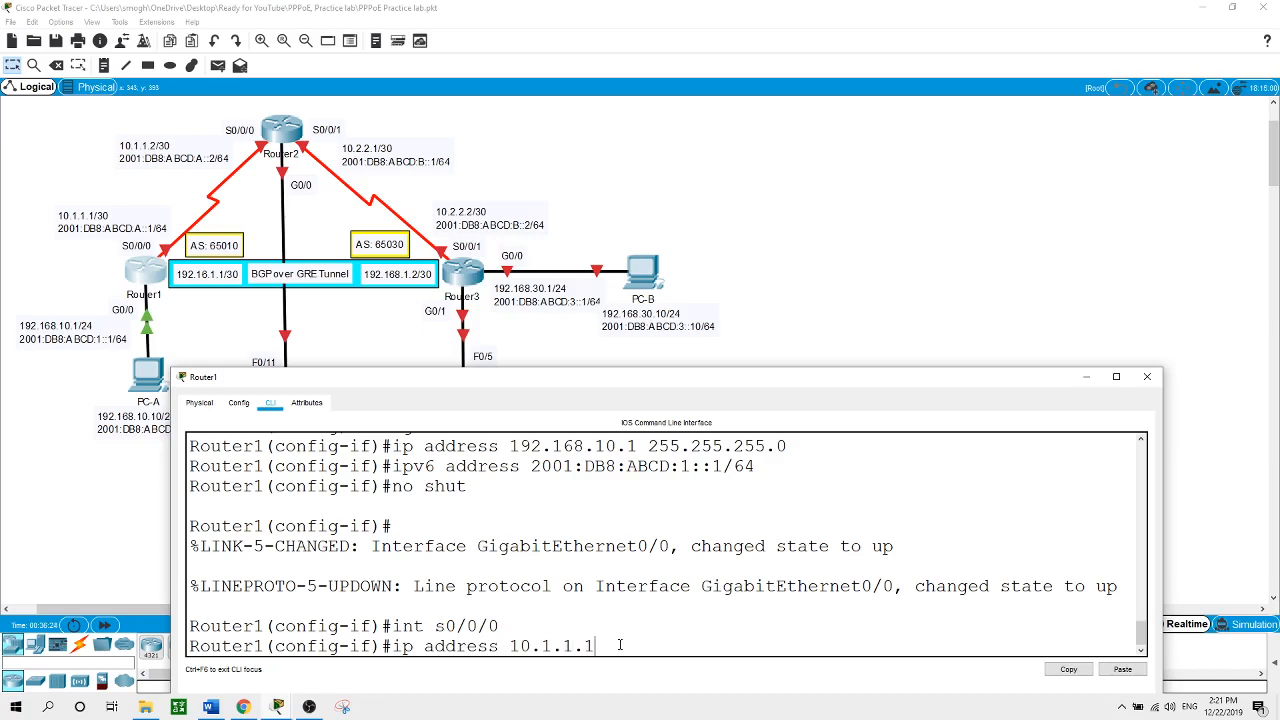
{"action": "type", "text": " 255.255.255.252"}
{"action": "key", "text": "Return"}
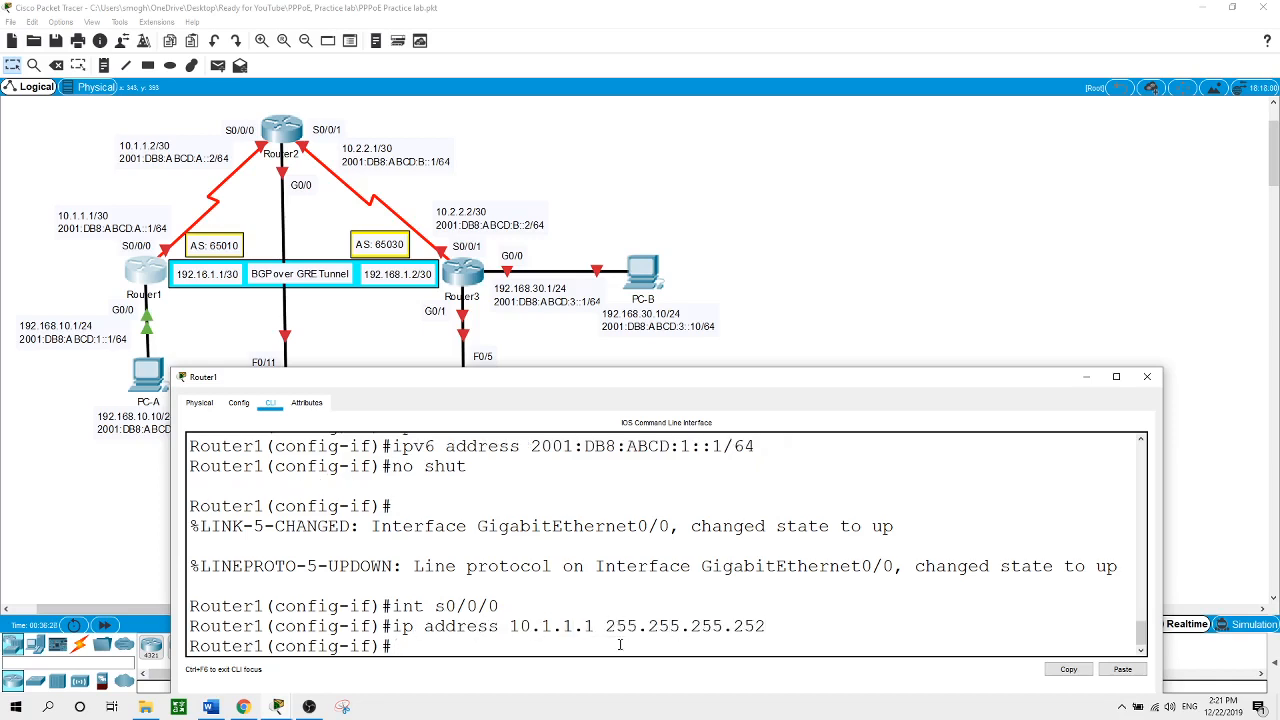
{"action": "type", "text": "ipv6 address 200"}
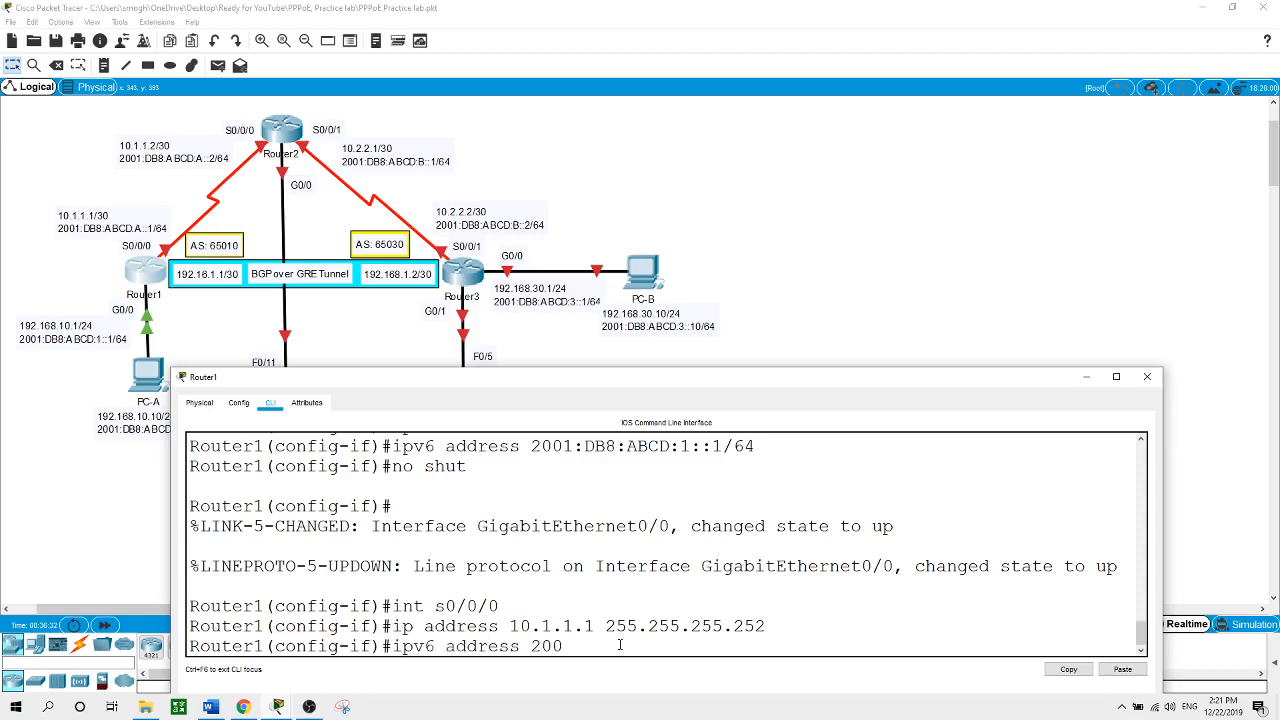
{"action": "type", "text": "1:DB8:ABCD:A::1/64"}
{"action": "key", "text": "Return"}
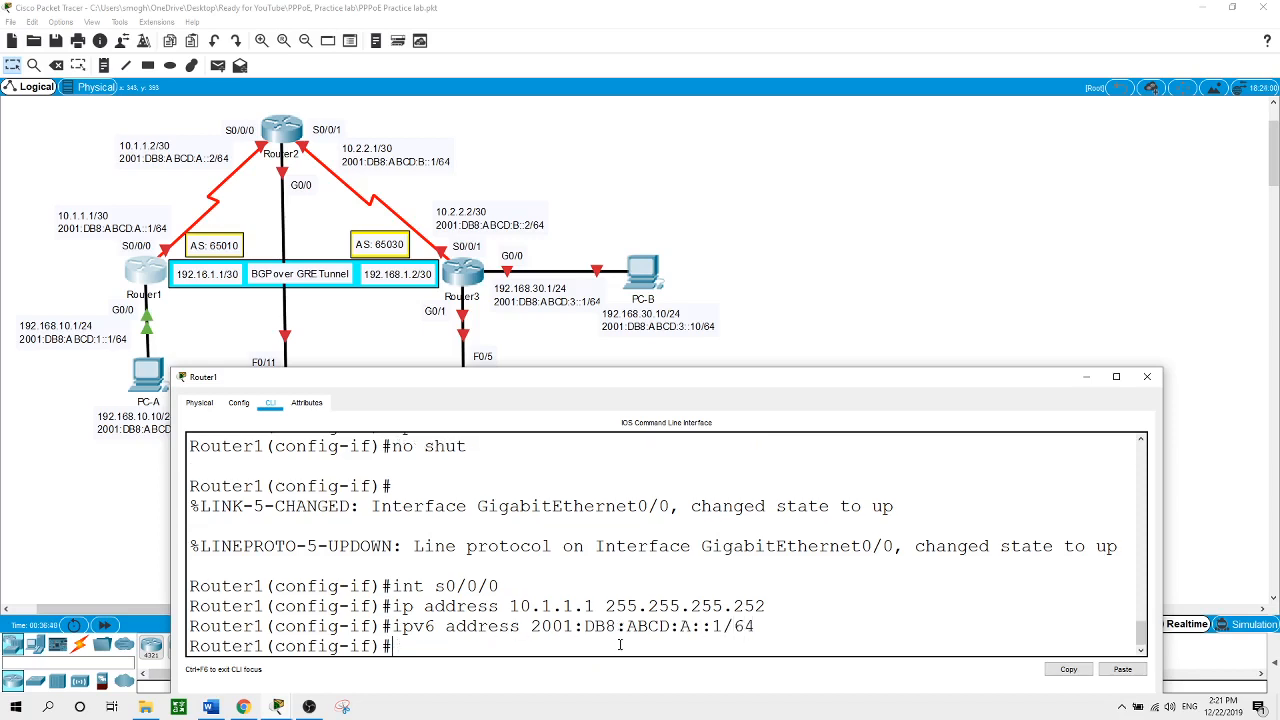
{"action": "type", "text": "no shut"}
{"action": "key", "text": "Return"}
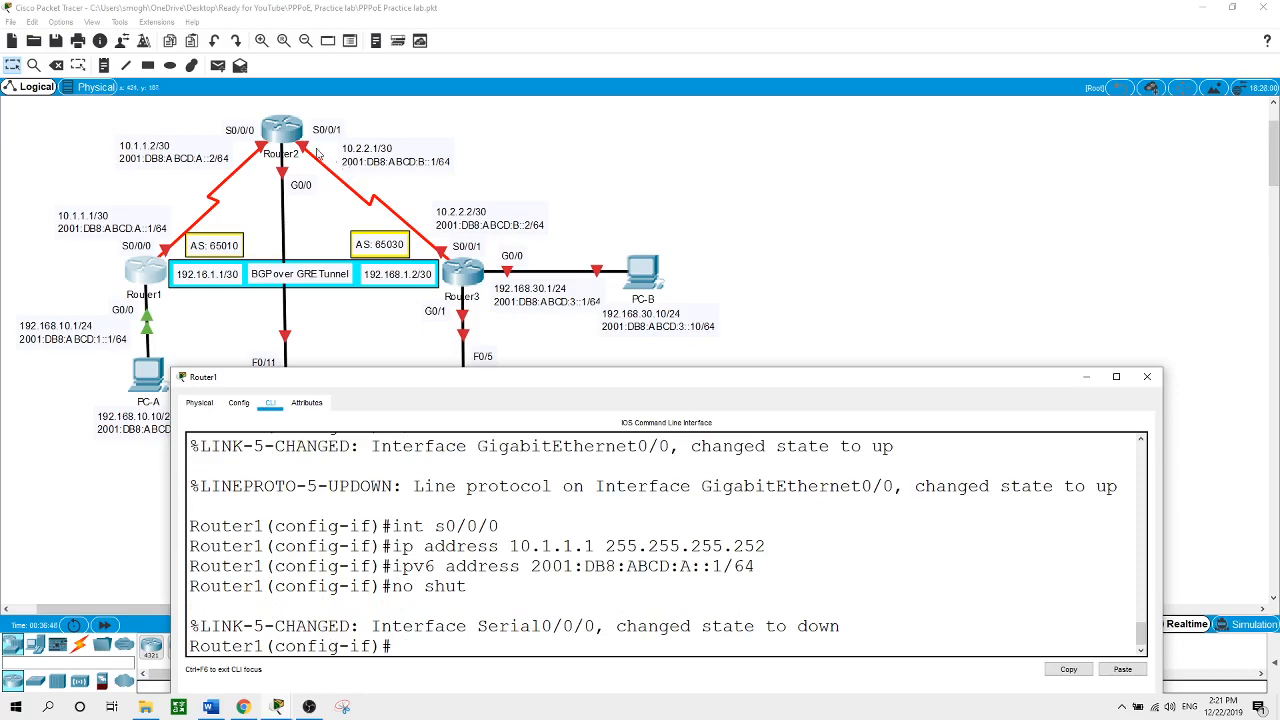
Open the second router's CLI and set its hostname to Router2
{"action": "left_click", "coordinate": [288, 138]}
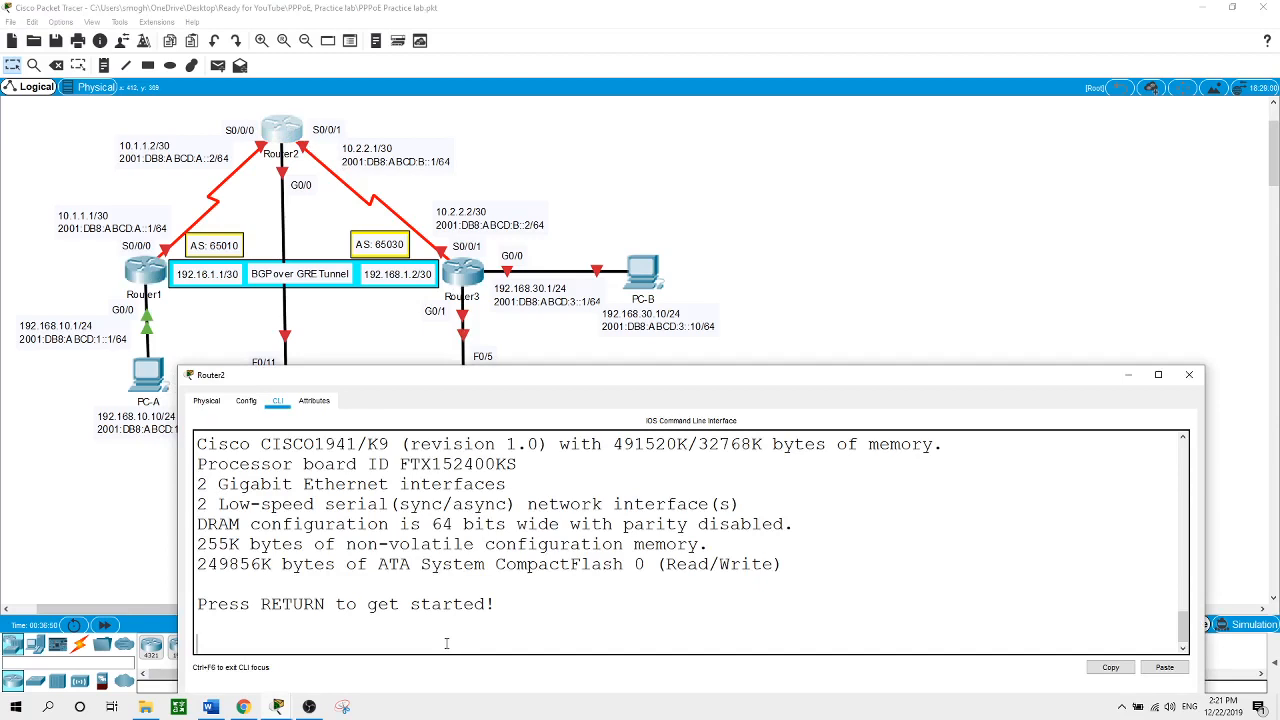
{"action": "key", "text": "Return"}
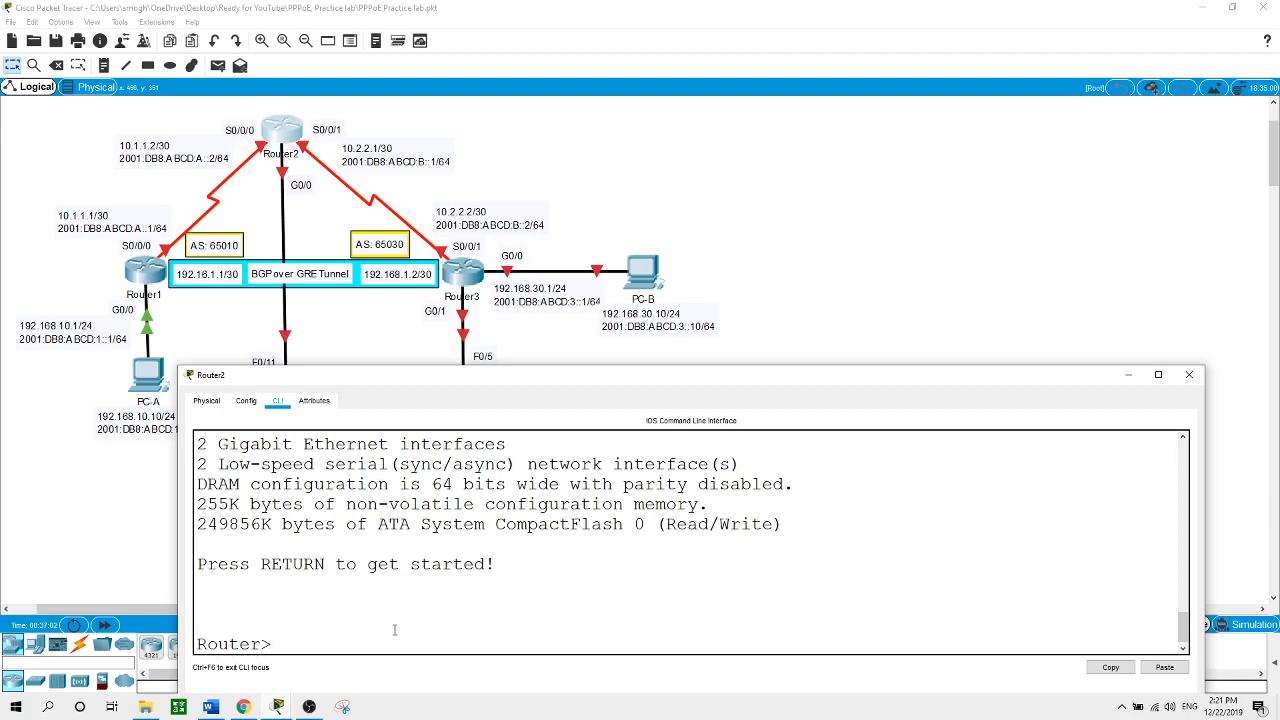
{"action": "type", "text": "en"}
{"action": "key", "text": "Return"}
{"action": "type", "text": "conf t"}
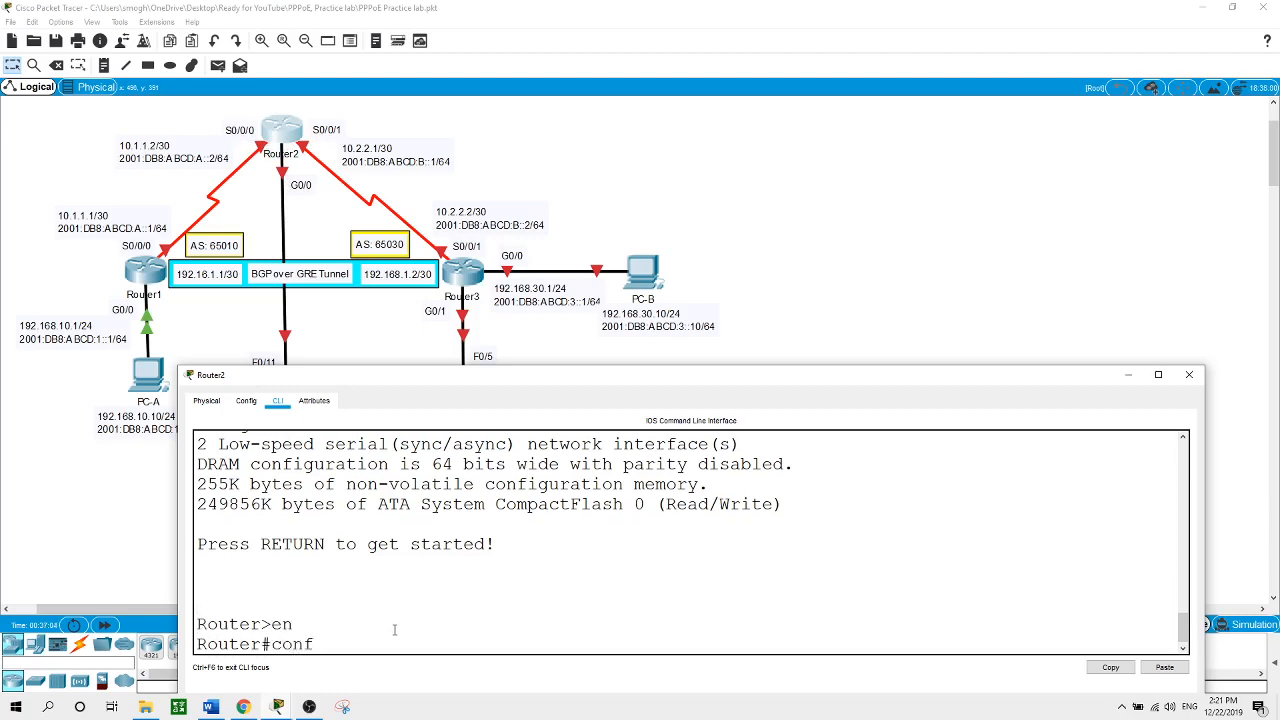
{"action": "key", "text": "Return"}
{"action": "type", "text": "hostnam"}
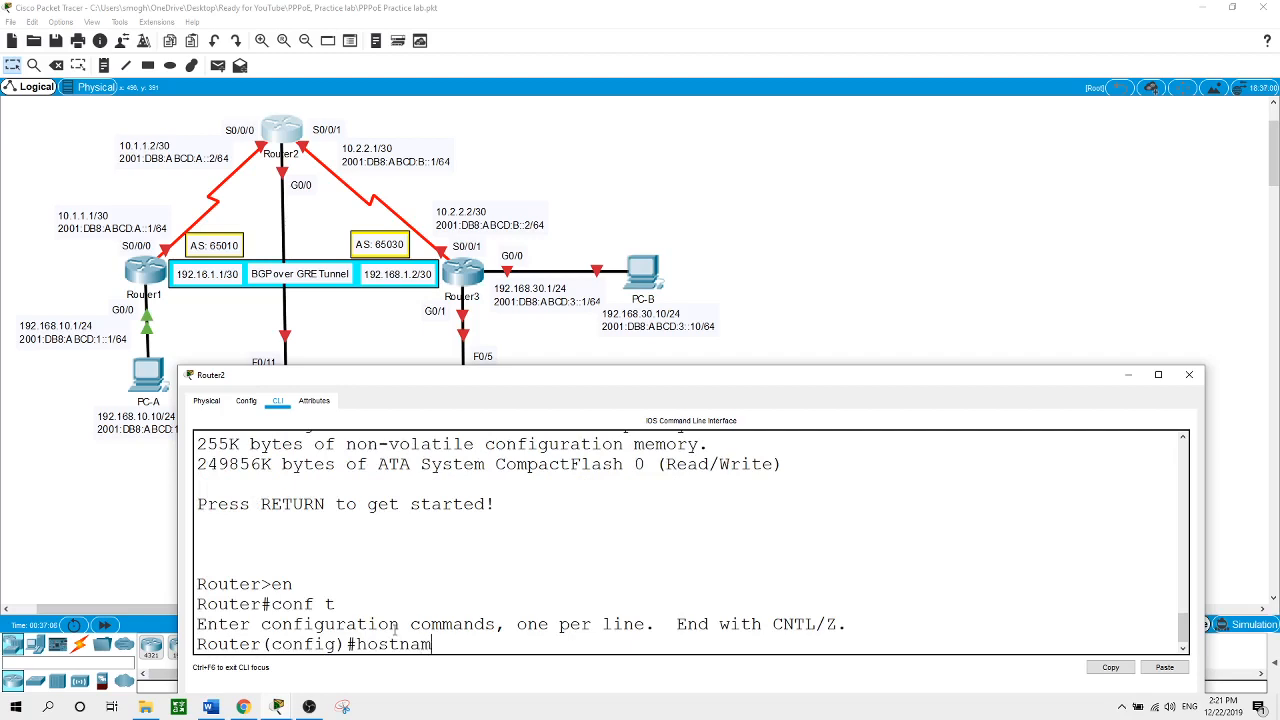
{"action": "type", "text": "e Router2"}
{"action": "key", "text": "Return"}
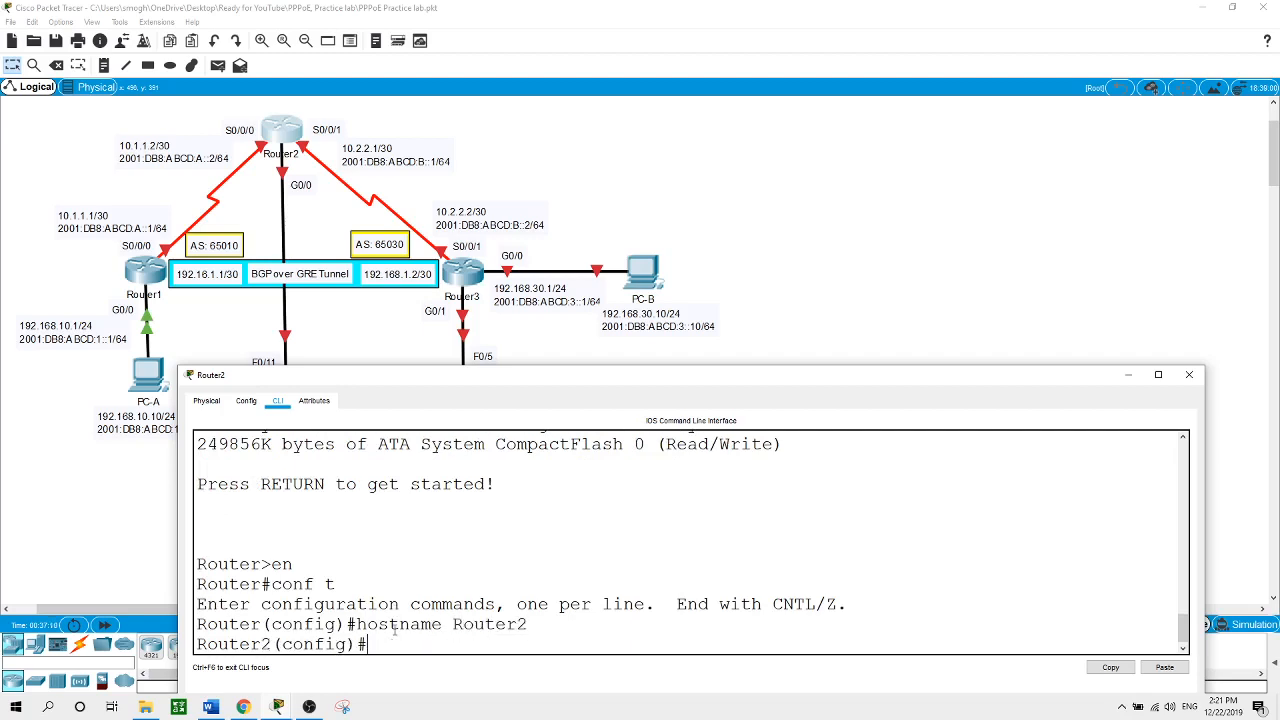
Enable IPv6 unicast routing on Router2
{"action": "type", "text": "ipv6 uni"}
{"action": "key", "text": "Tab"}
{"action": "key", "text": "Return"}
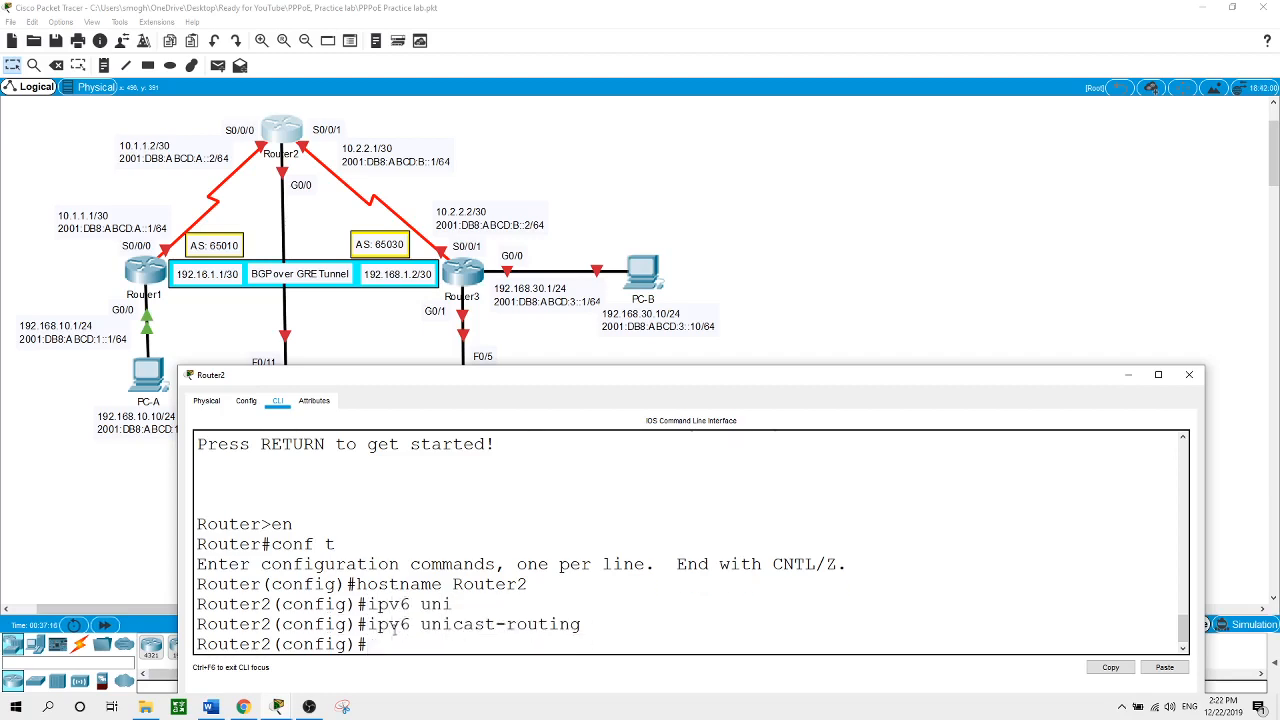
Configure Router2's S0/0/0 with 10.1.1.2 255.255.255.252 and 2001:DB8:ABCD:A::2/64, then no shut
{"action": "type", "text": "int s0/0/0"}
{"action": "key", "text": "Return"}
{"action": "type", "text": "ip ad"}
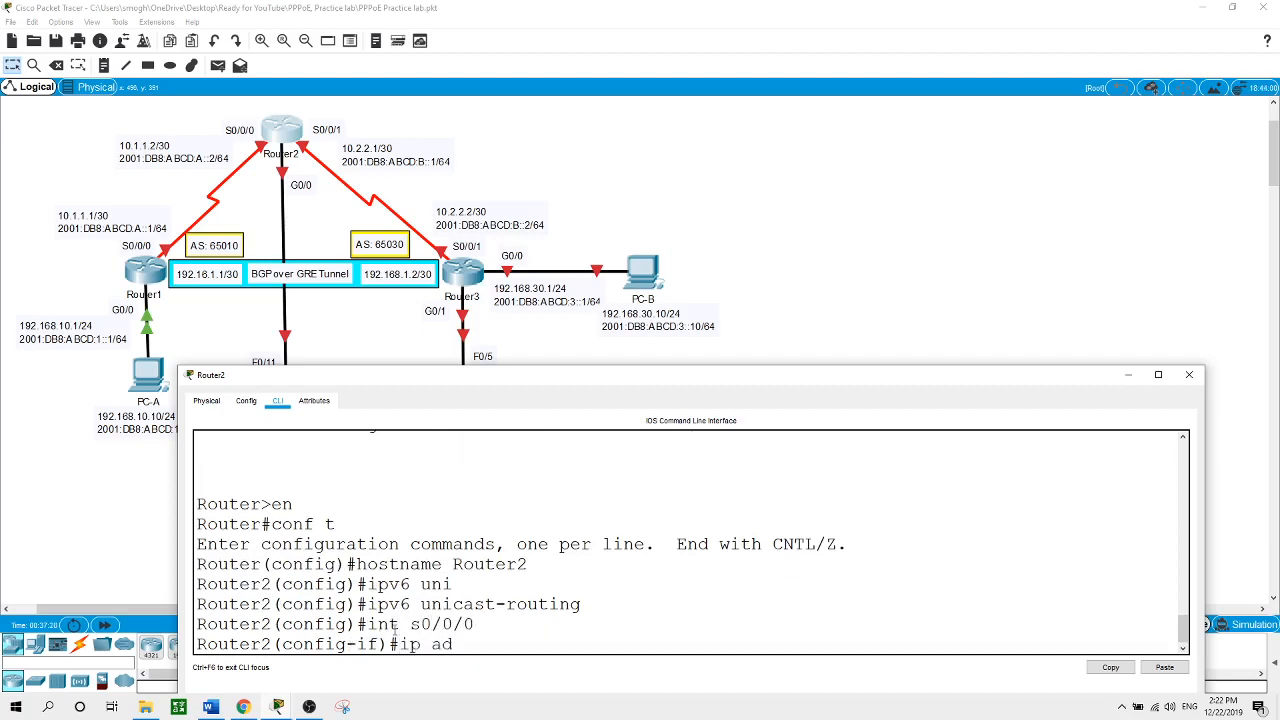
{"action": "type", "text": "dress 10.1.1.2 255.255.255.25"}
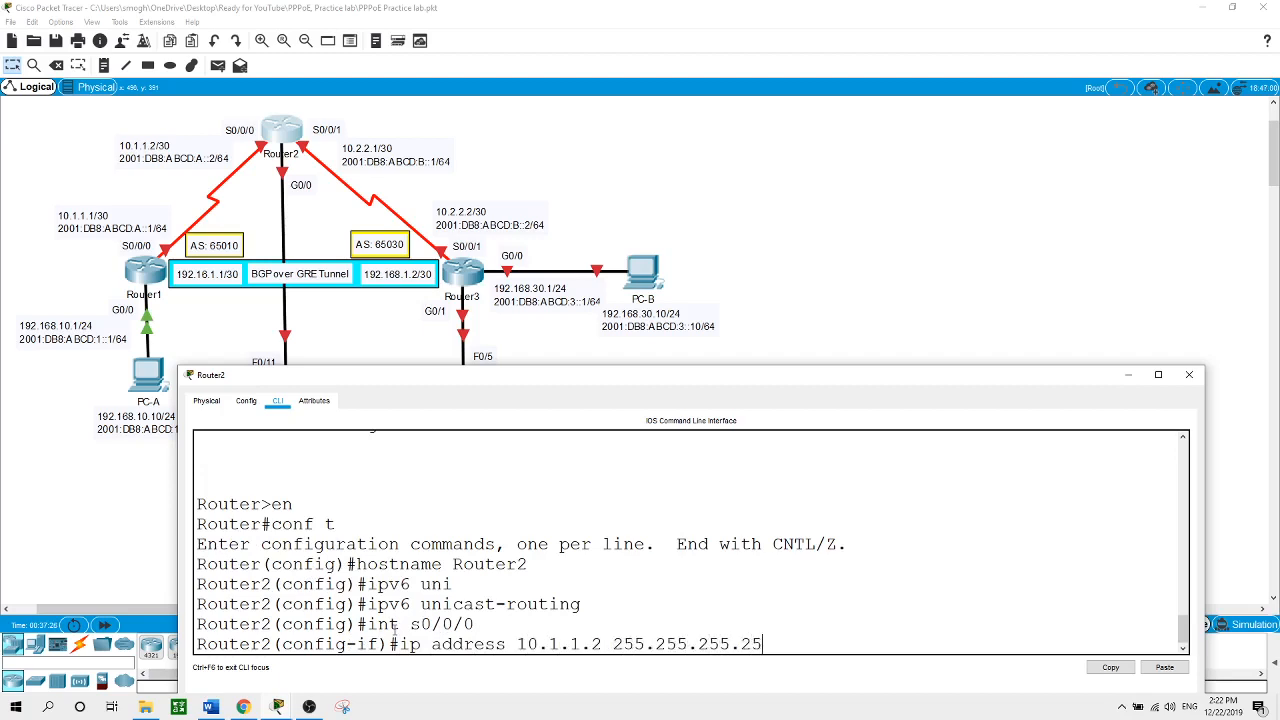
{"action": "type", "text": "2"}
{"action": "key", "text": "Return"}
{"action": "type", "text": "ipv6"}
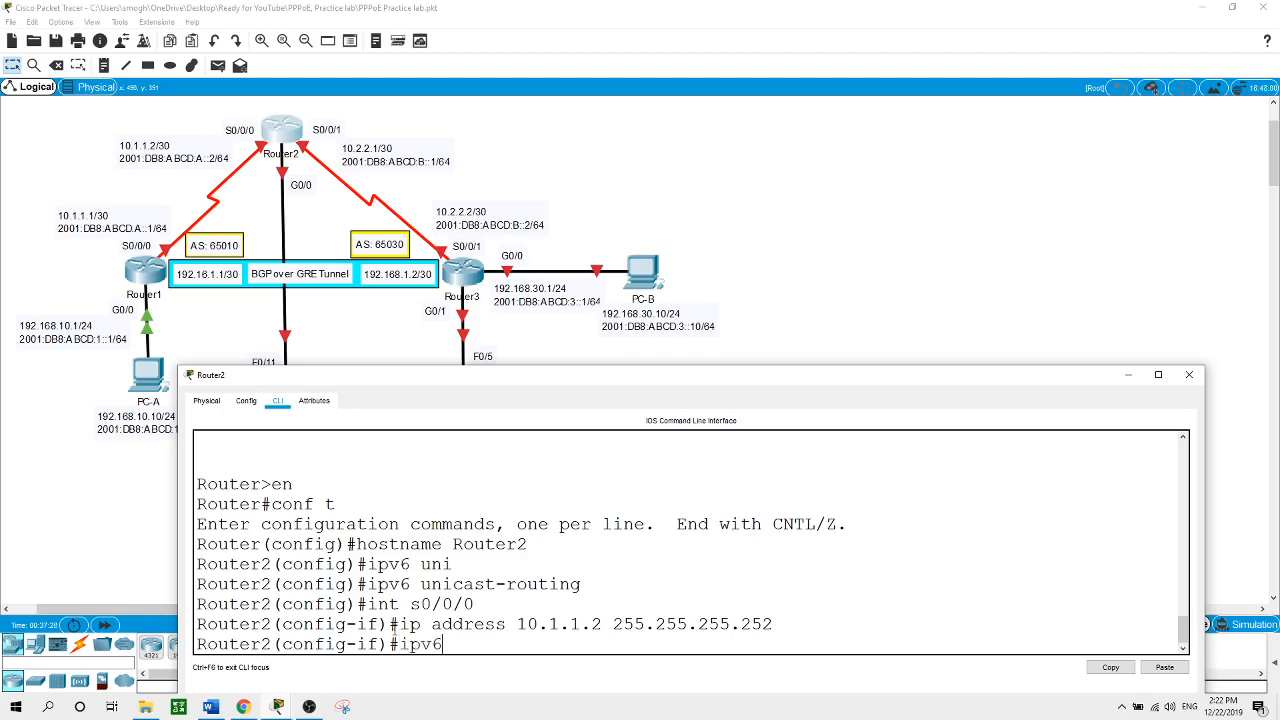
{"action": "type", "text": " address 2001:DB8:A"}
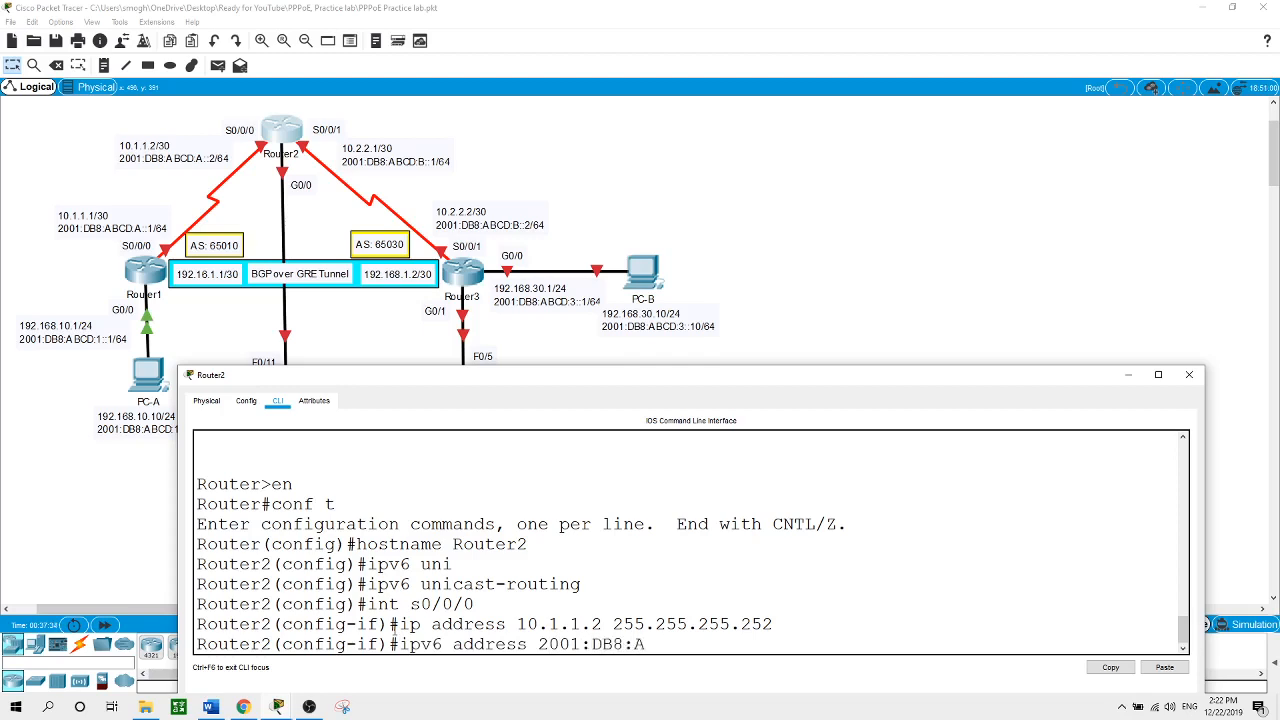
{"action": "type", "text": "BCD:A::2/64"}
{"action": "key", "text": "Return"}
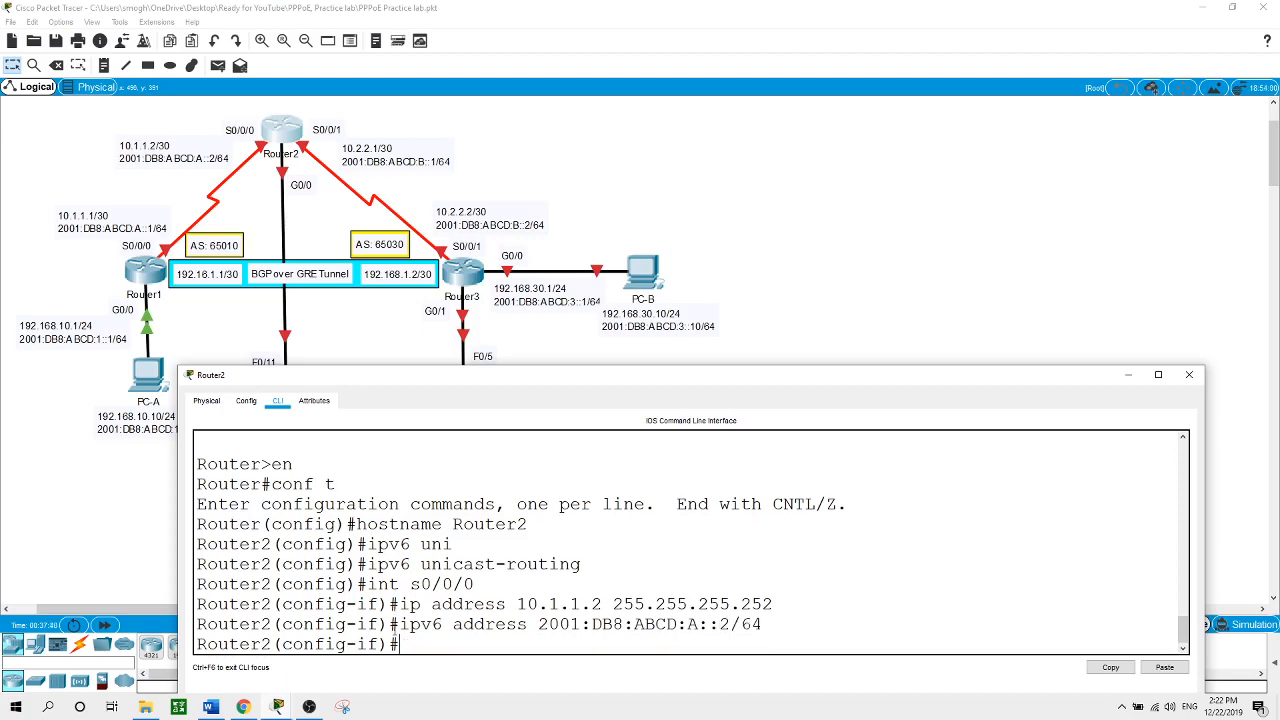
{"action": "type", "text": "no shut"}
{"action": "key", "text": "Return"}
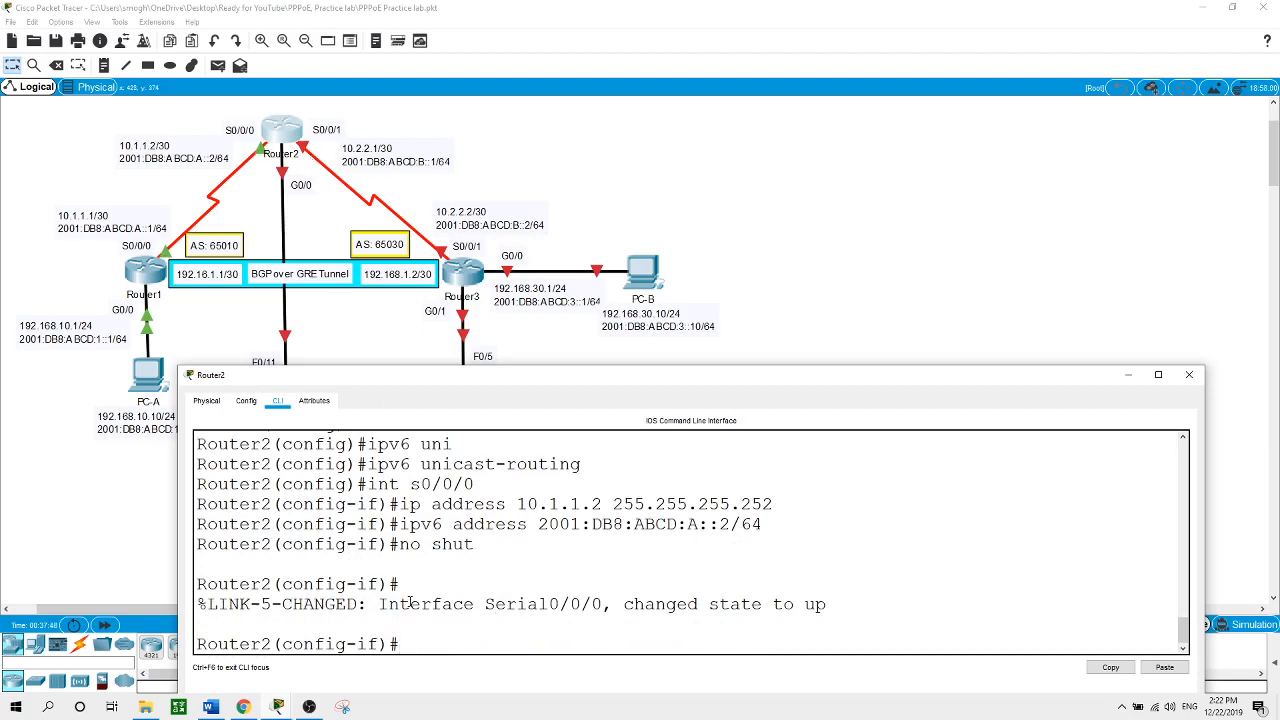
Start selecting the next serial interface, correcting a typo in its name
{"action": "type", "text": "int s00/"}
{"action": "key", "text": "BackSpace"}
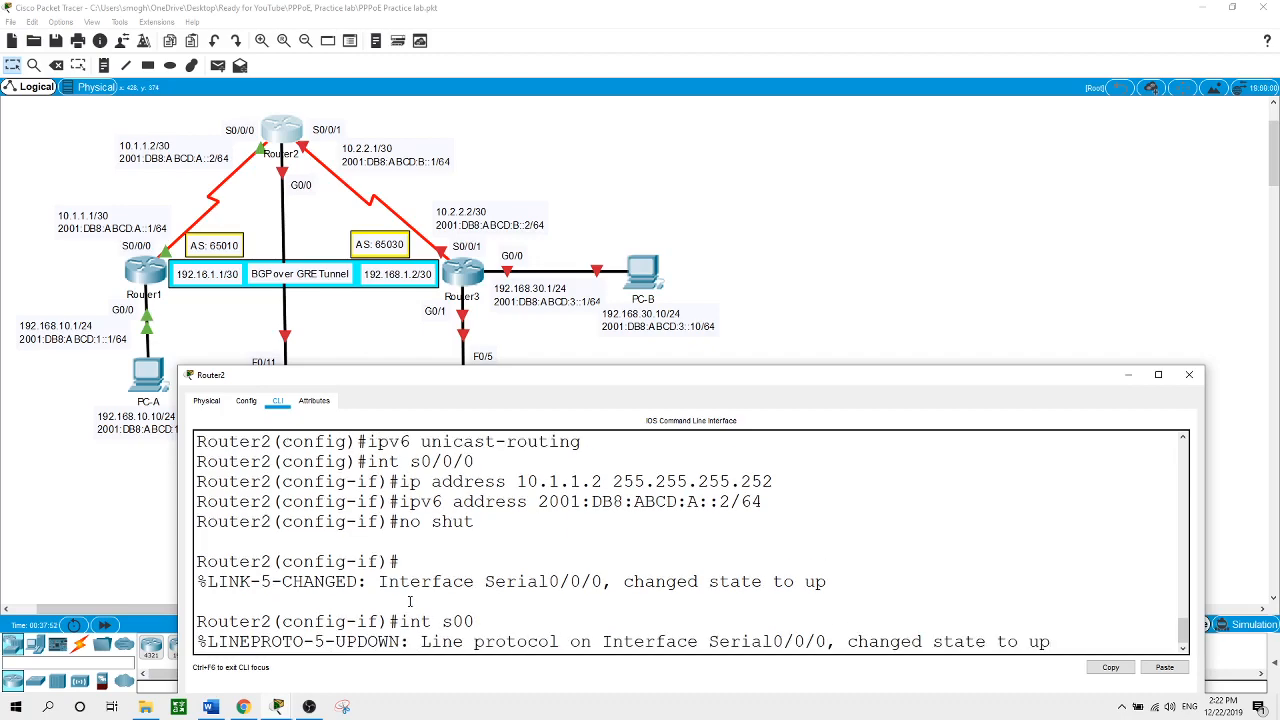
{"action": "key", "text": "Return"}
{"action": "type", "text": "int s0/0/"}
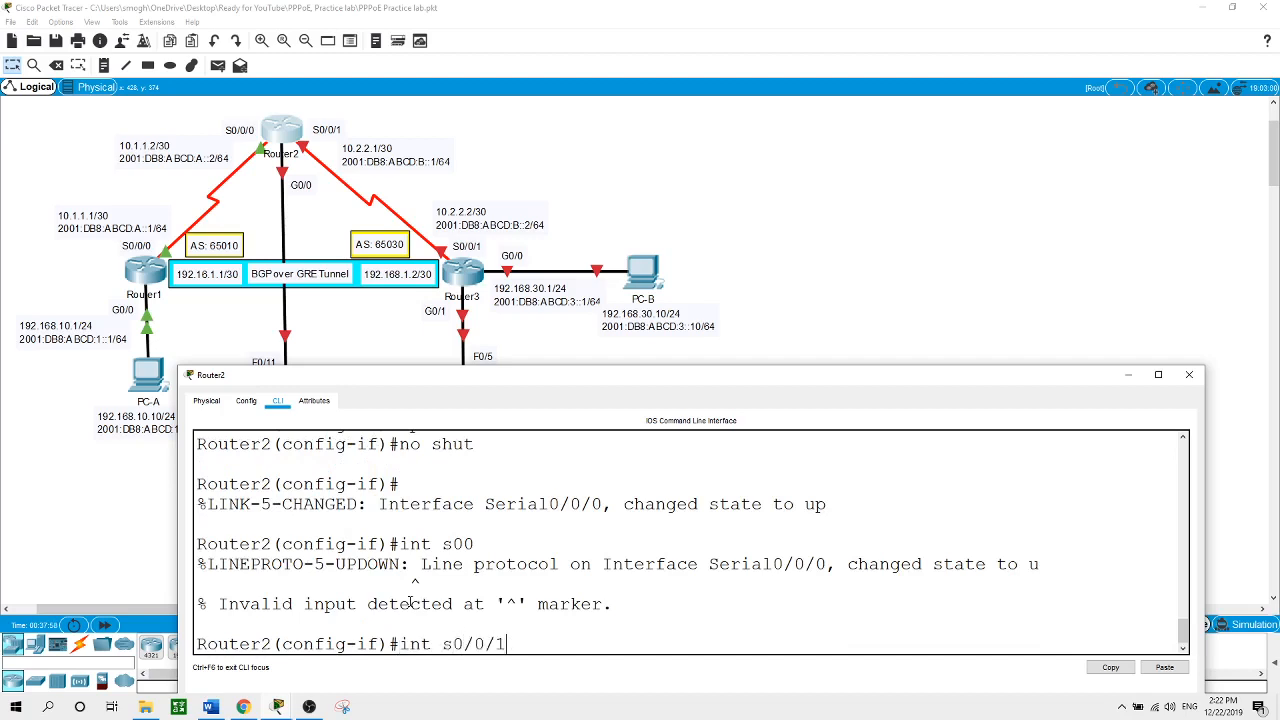
Configure S0/0/1 with 10.2.2.1 255.255.255.252 and 2001:DB8:ABCD:B::1/64, then no shut
{"action": "type", "text": "1"}
{"action": "key", "text": "Return"}
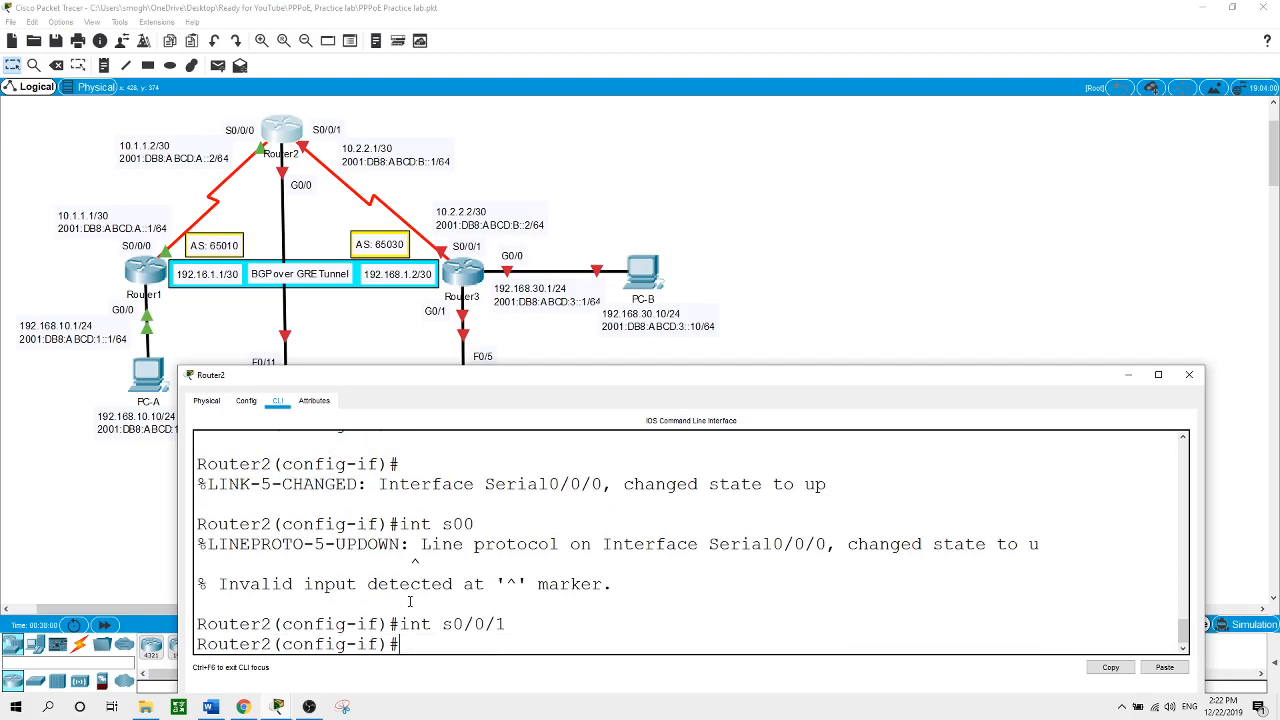
{"action": "type", "text": "ipv6"}
{"action": "key", "text": "BackSpace"}
{"action": "key", "text": "BackSpace"}
{"action": "type", "text": "address 10.2.2.1"}
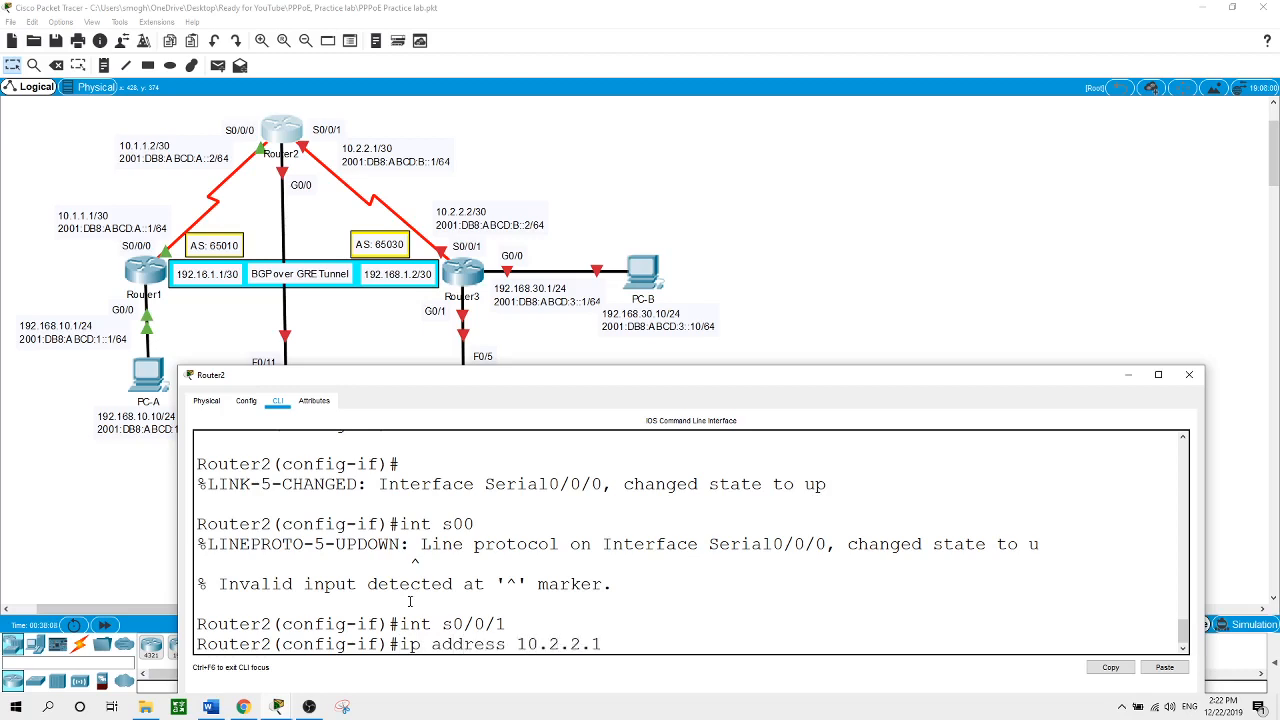
{"action": "type", "text": " 255.255.255.252"}
{"action": "key", "text": "Return"}
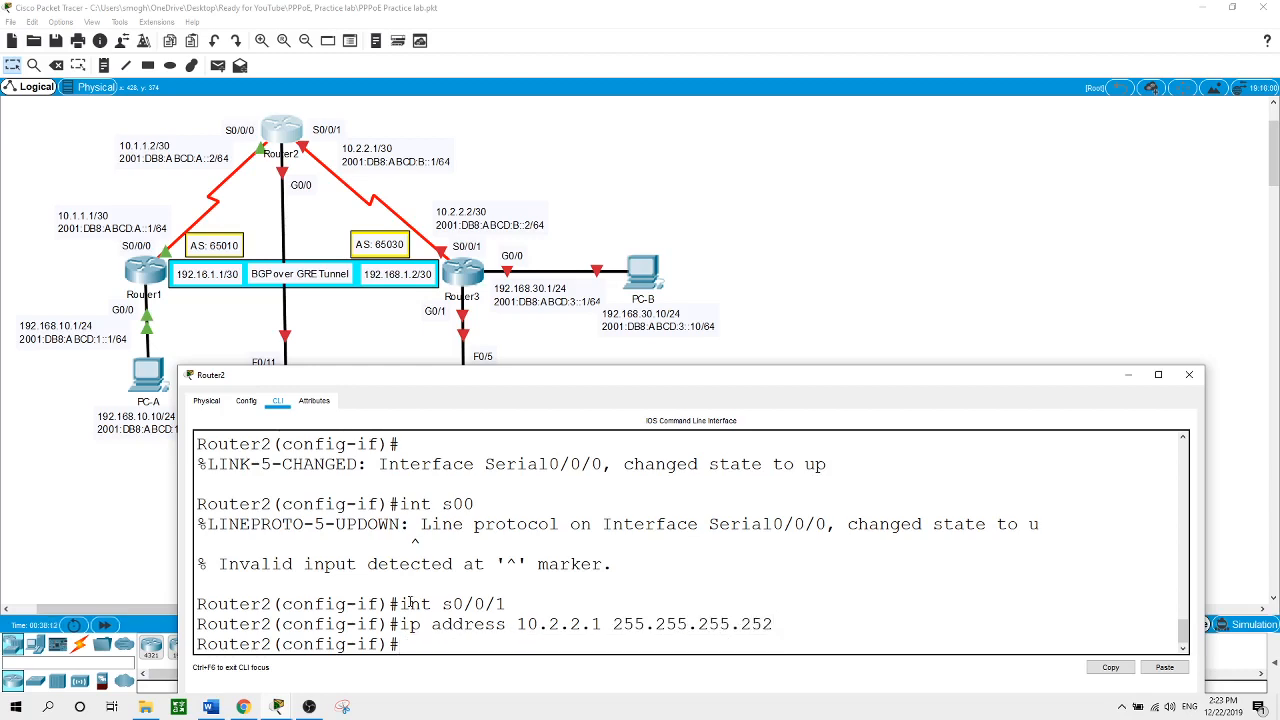
{"action": "type", "text": "ipv6 address 2001"}
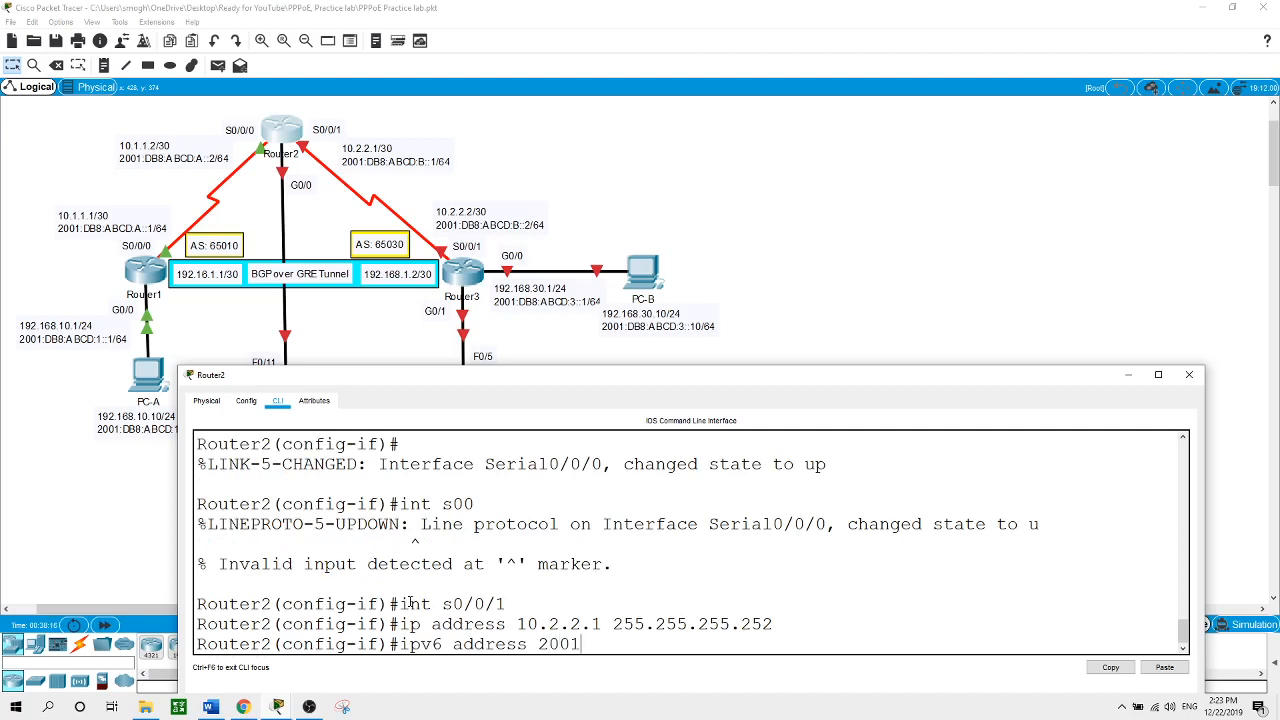
{"action": "type", "text": ":DB8:ABCD:B::1/64"}
{"action": "key", "text": "Return"}
{"action": "type", "text": "no shut"}
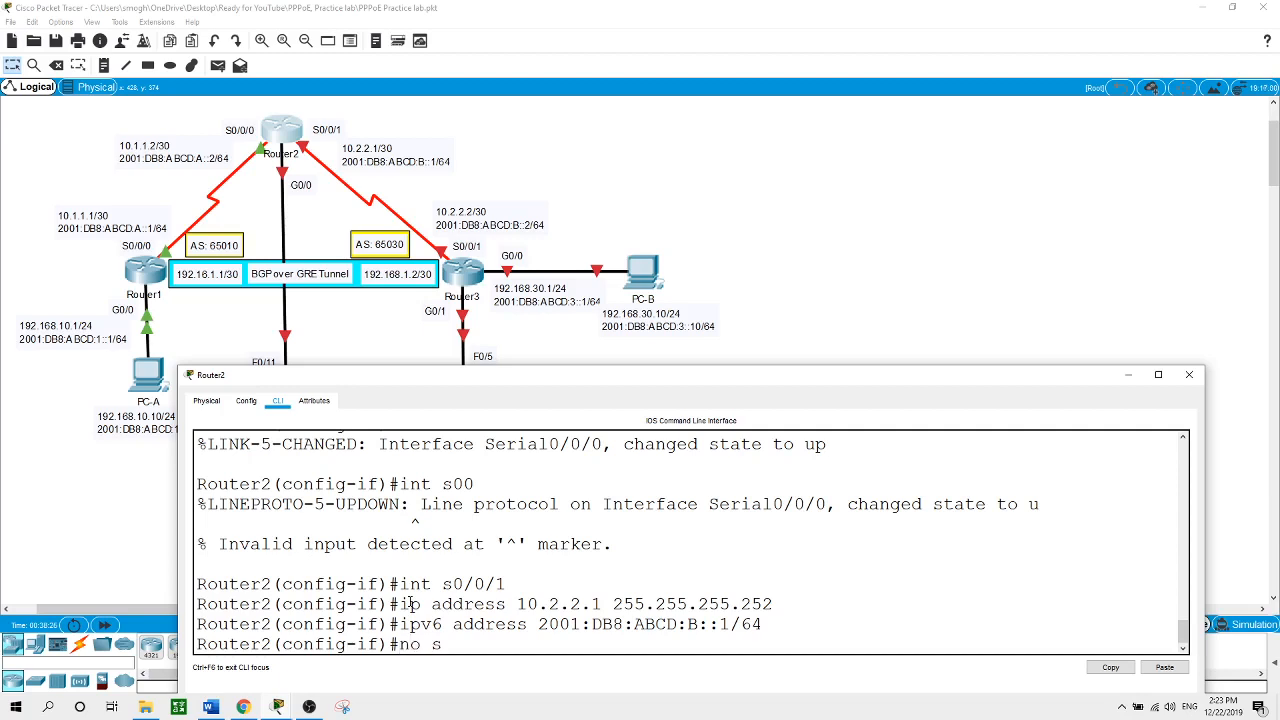
{"action": "key", "text": "Return"}
{"action": "key", "text": "Return"}
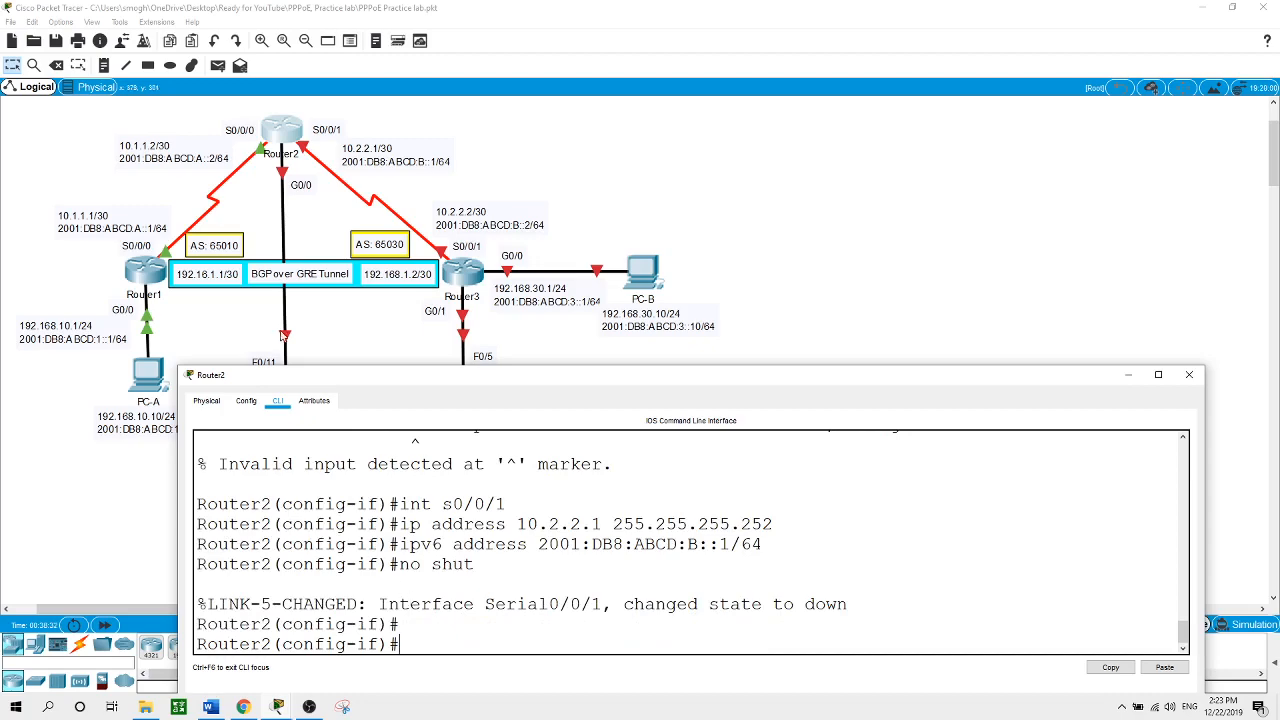
Open the third router's CLI and set its hostname to Router3
{"action": "left_click", "coordinate": [468, 282]}
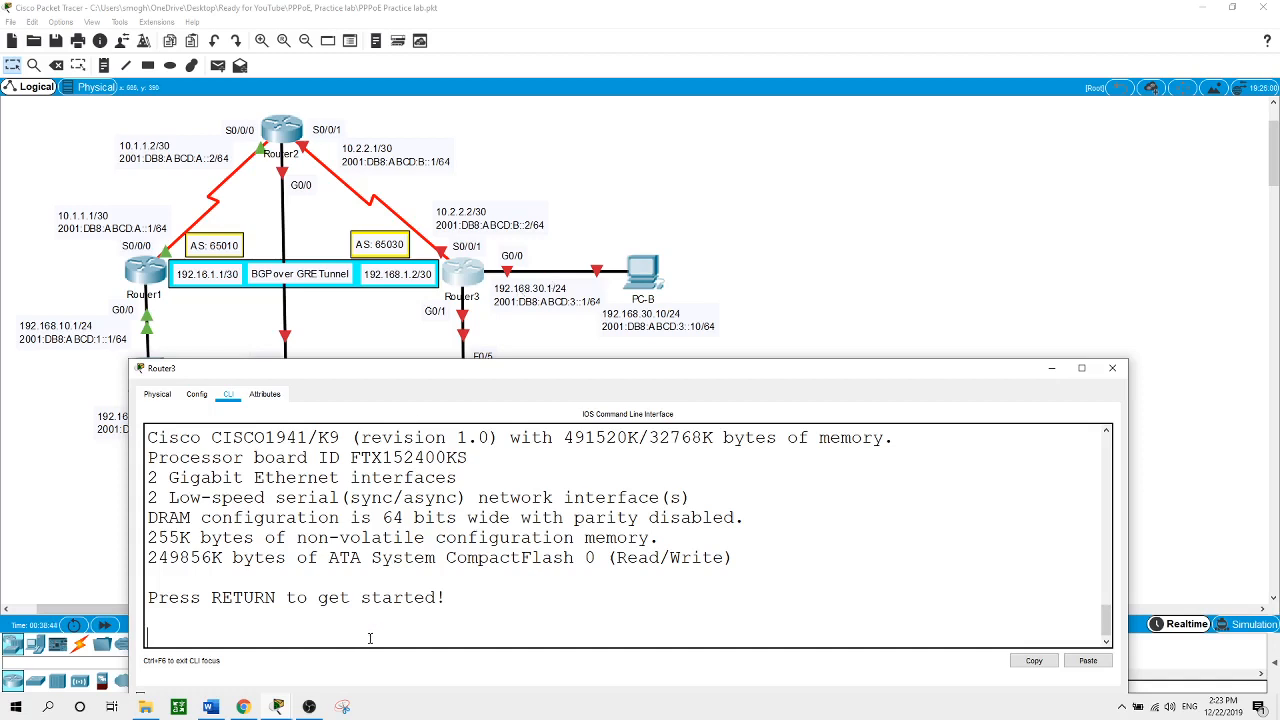
{"action": "key", "text": "Return"}
{"action": "type", "text": "en"}
{"action": "key", "text": "Return"}
{"action": "type", "text": "conf t"}
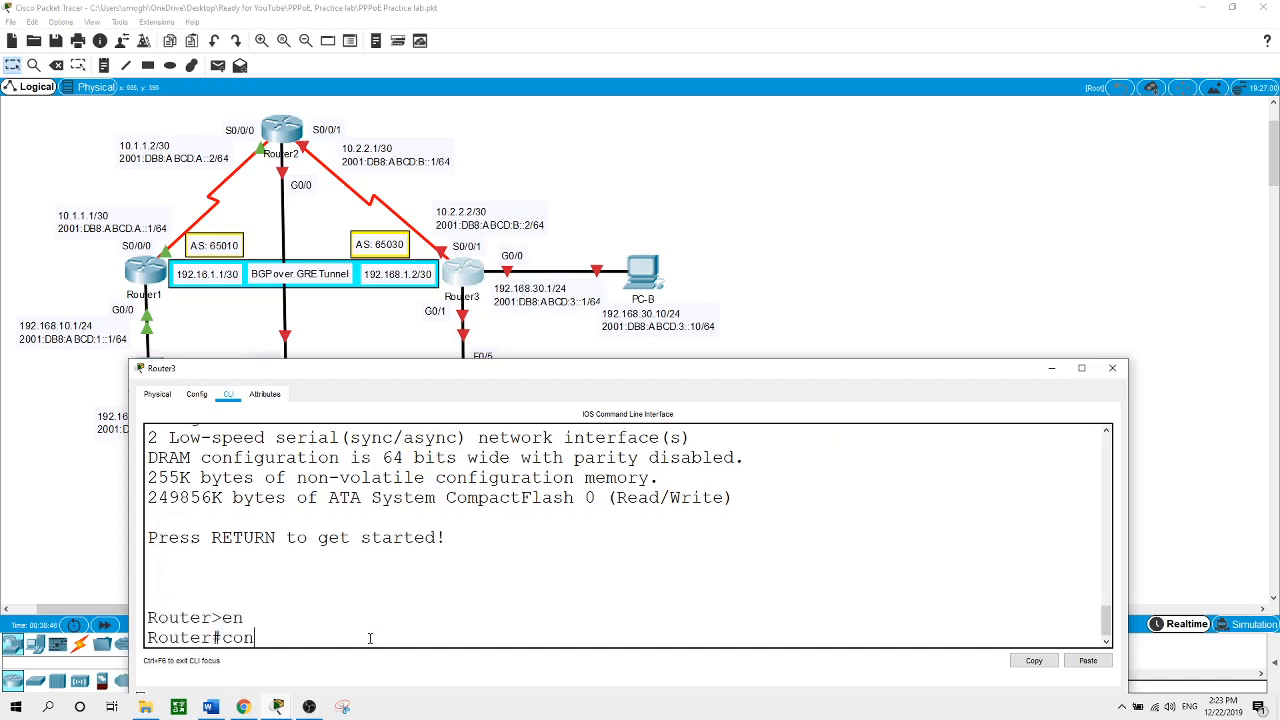
{"action": "key", "text": "Return"}
{"action": "type", "text": "hostname"}
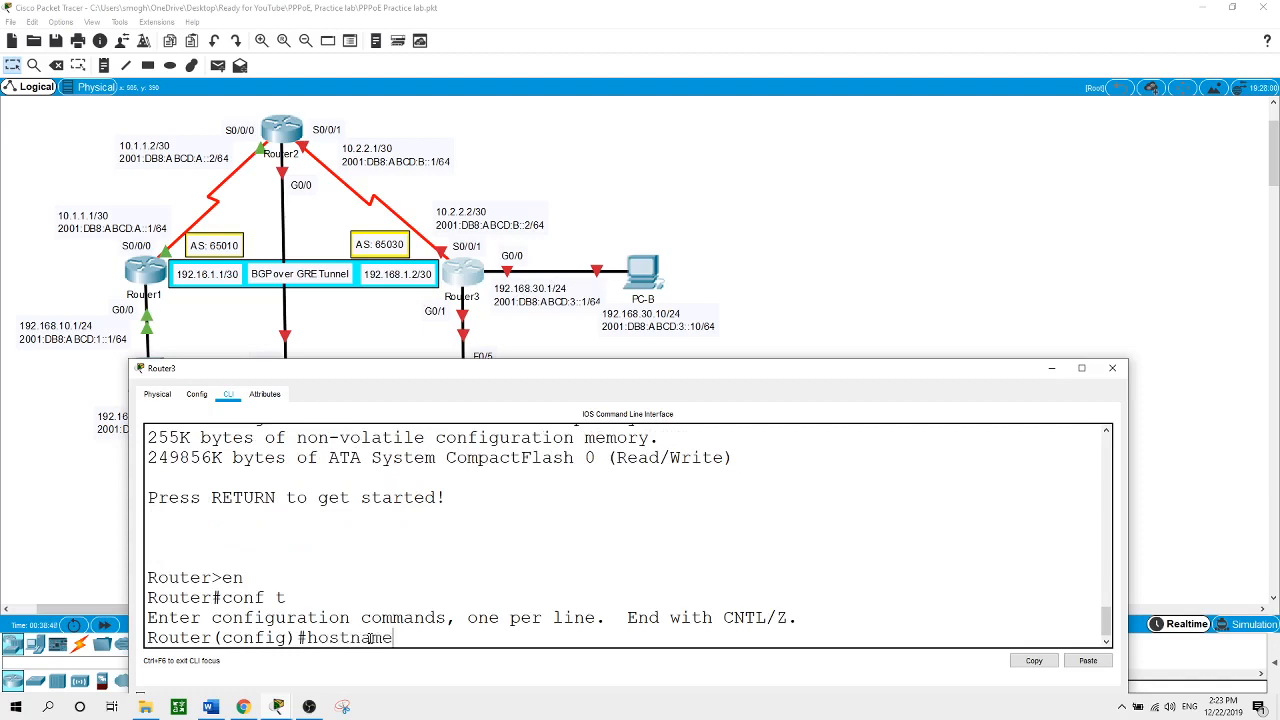
{"action": "type", "text": " Router3"}
{"action": "key", "text": "Return"}
Configure Router3's S0/0/1 with 10.2.2.2 255.255.255.252 and 2001:DB8:ABCD:B::2/64, then no shut
{"action": "type", "text": "int s9"}
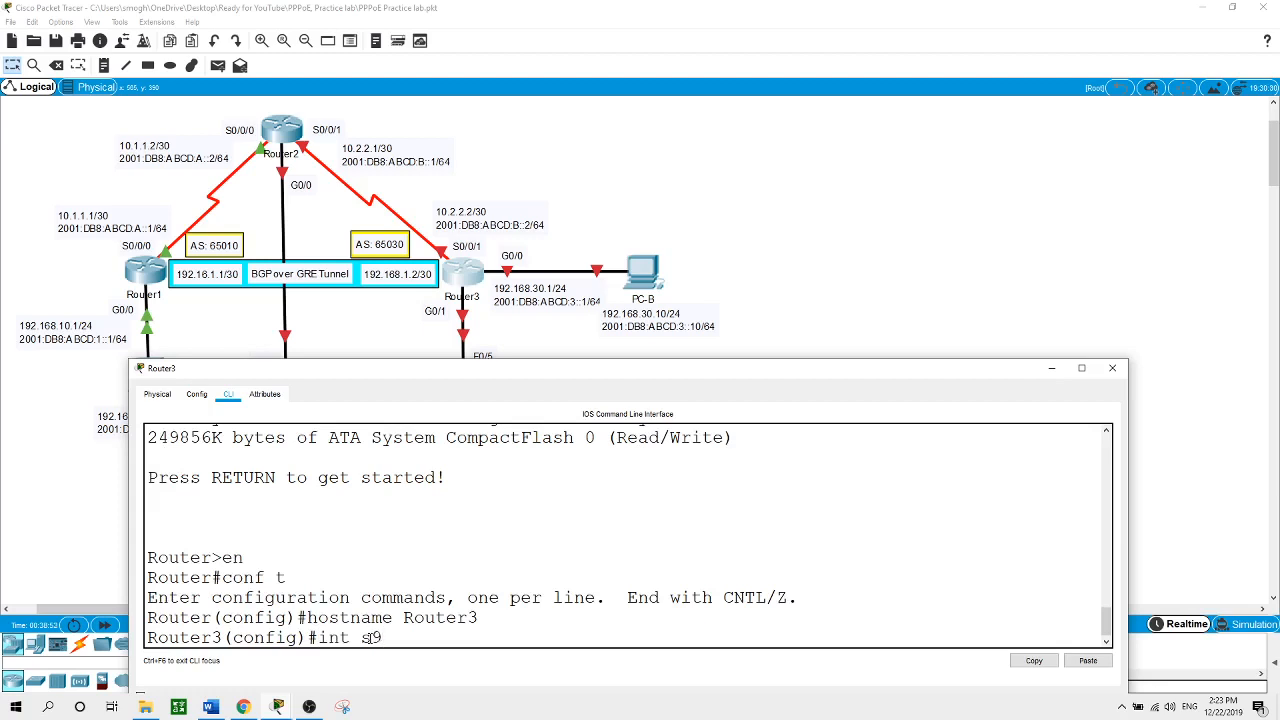
{"action": "key", "text": "BackSpace"}
{"action": "type", "text": "0/0/1"}
{"action": "key", "text": "Return"}
{"action": "type", "text": "ip"}
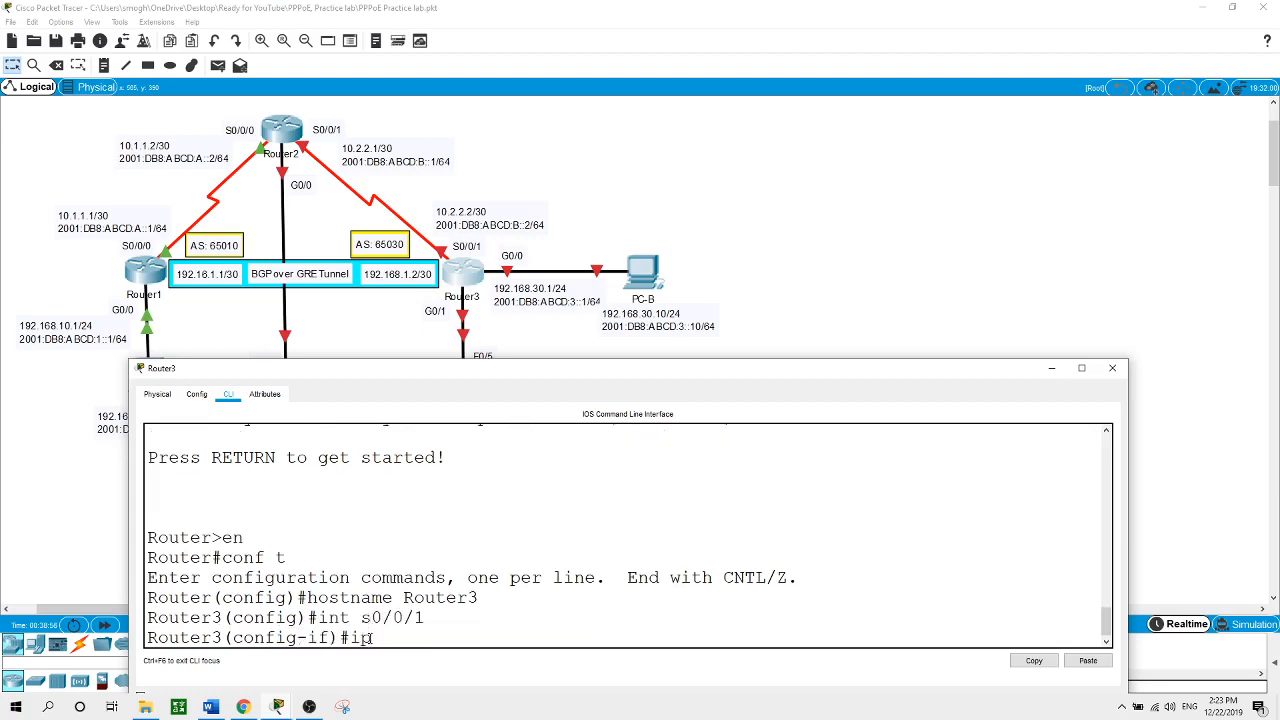
{"action": "type", "text": " address 10.2.2.2 255.255."}
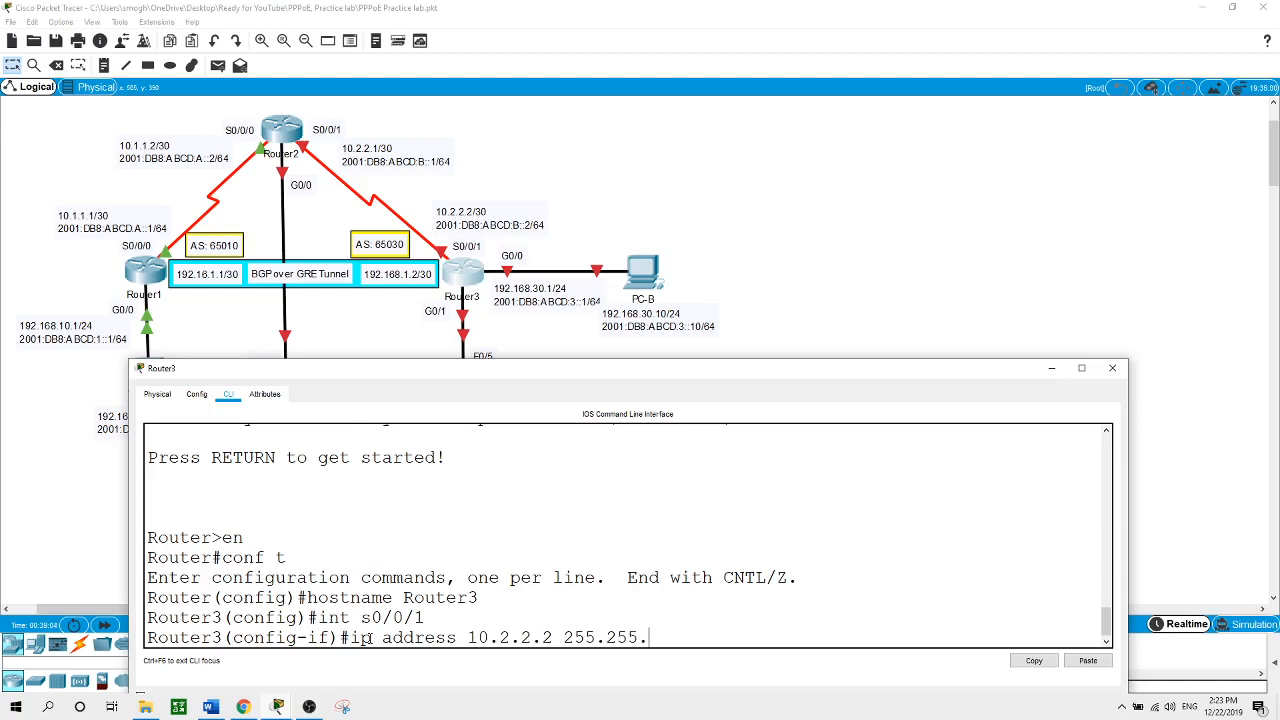
{"action": "type", "text": "255.252"}
{"action": "key", "text": "Return"}
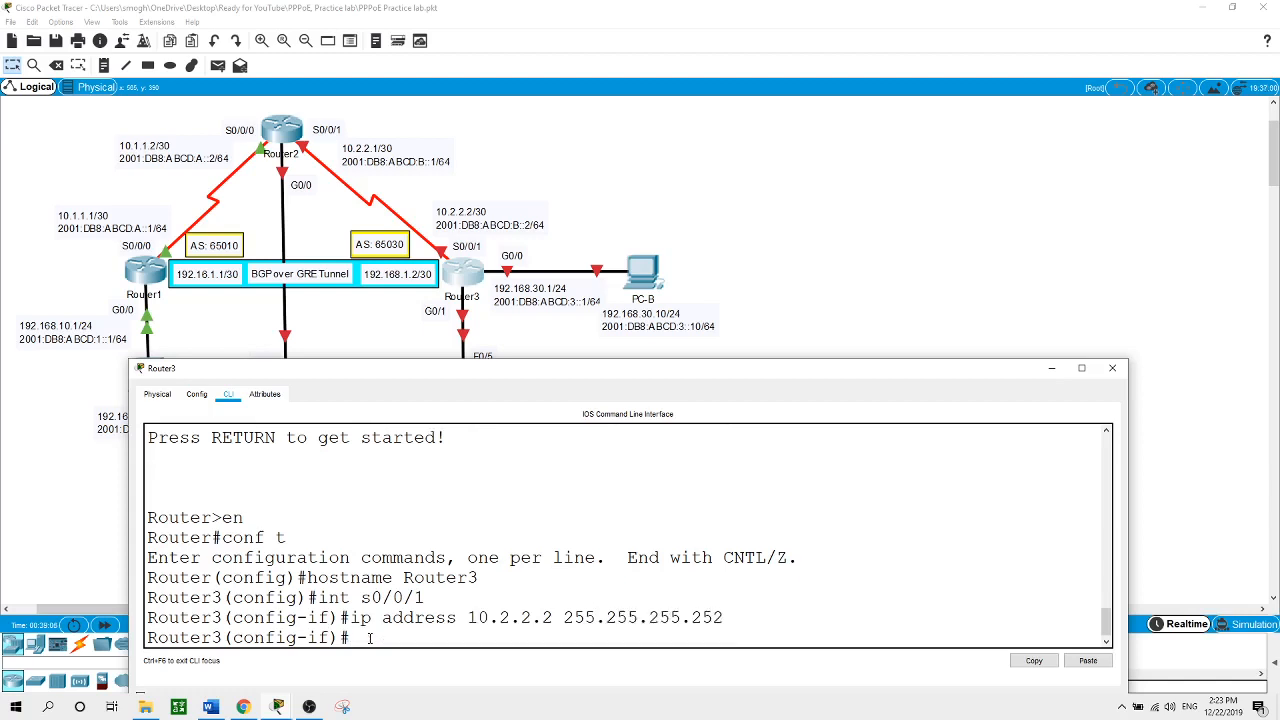
{"action": "type", "text": "ipv6 address 2001"}
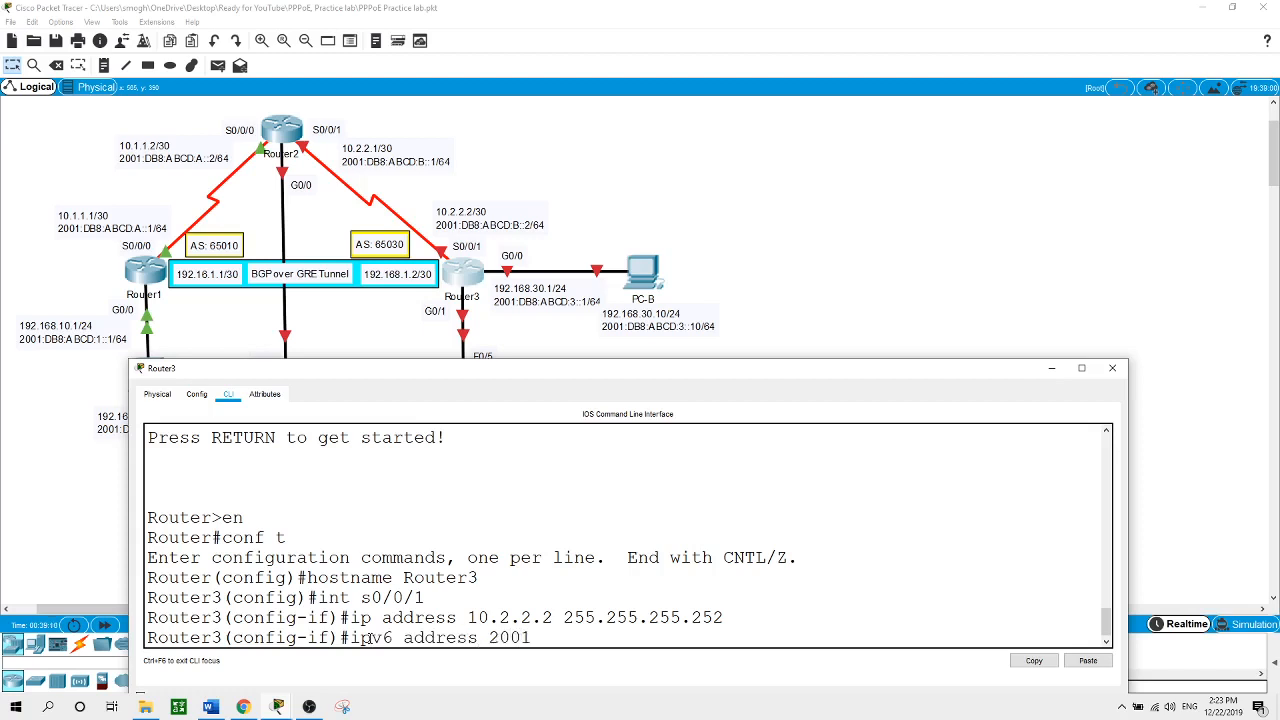
{"action": "type", "text": ":DB8:ABCD:B::2/64"}
{"action": "key", "text": "Return"}
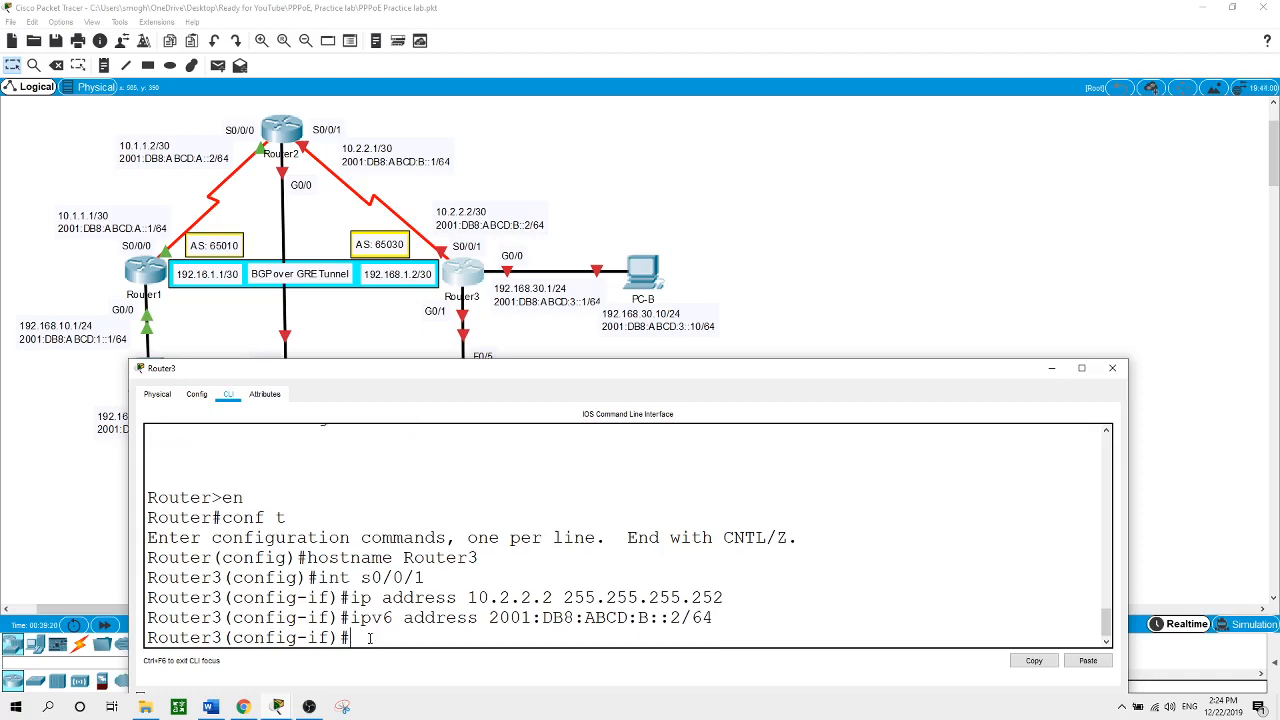
{"action": "type", "text": "no shut"}
{"action": "key", "text": "Return"}
{"action": "key", "text": "Return"}
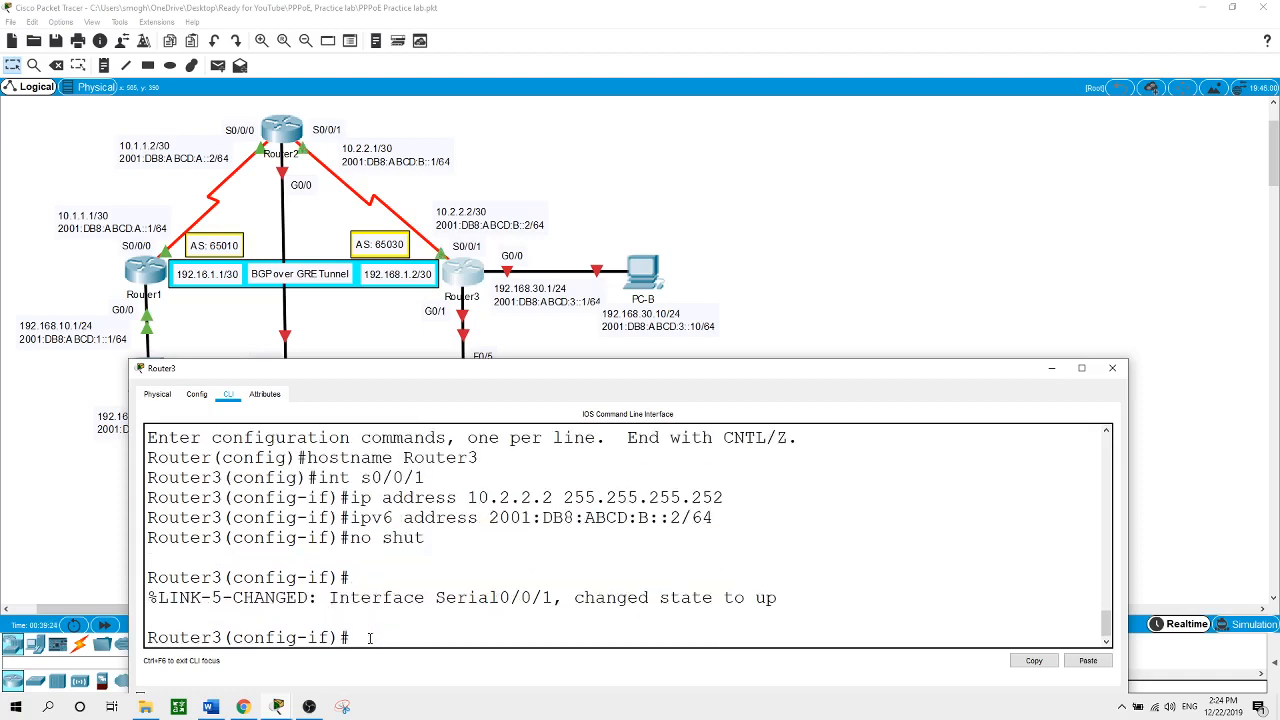
Give G0/0 192.168.30.1 255.255.255.0 and 2001:DB8:ABCD:3::1/64, enable it, and close the window
{"action": "type", "text": "int g0/0"}
{"action": "key", "text": "Return"}
{"action": "type", "text": "ip"}
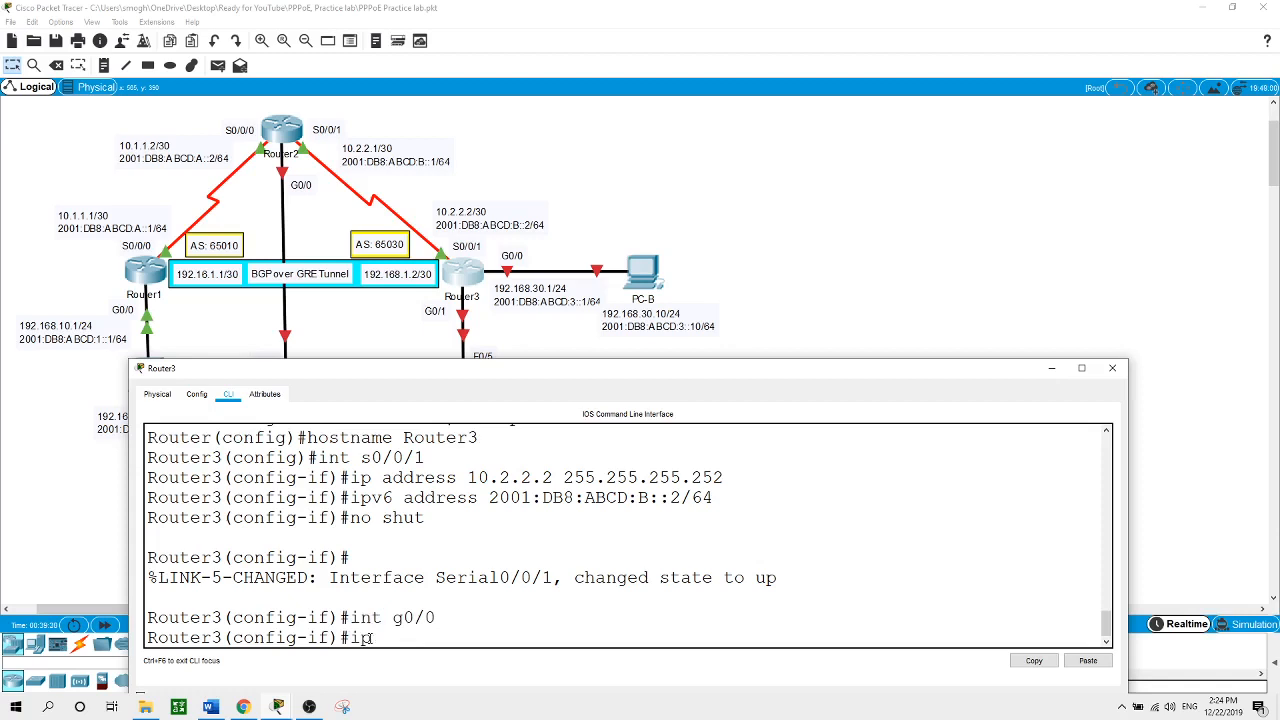
{"action": "type", "text": " address "}
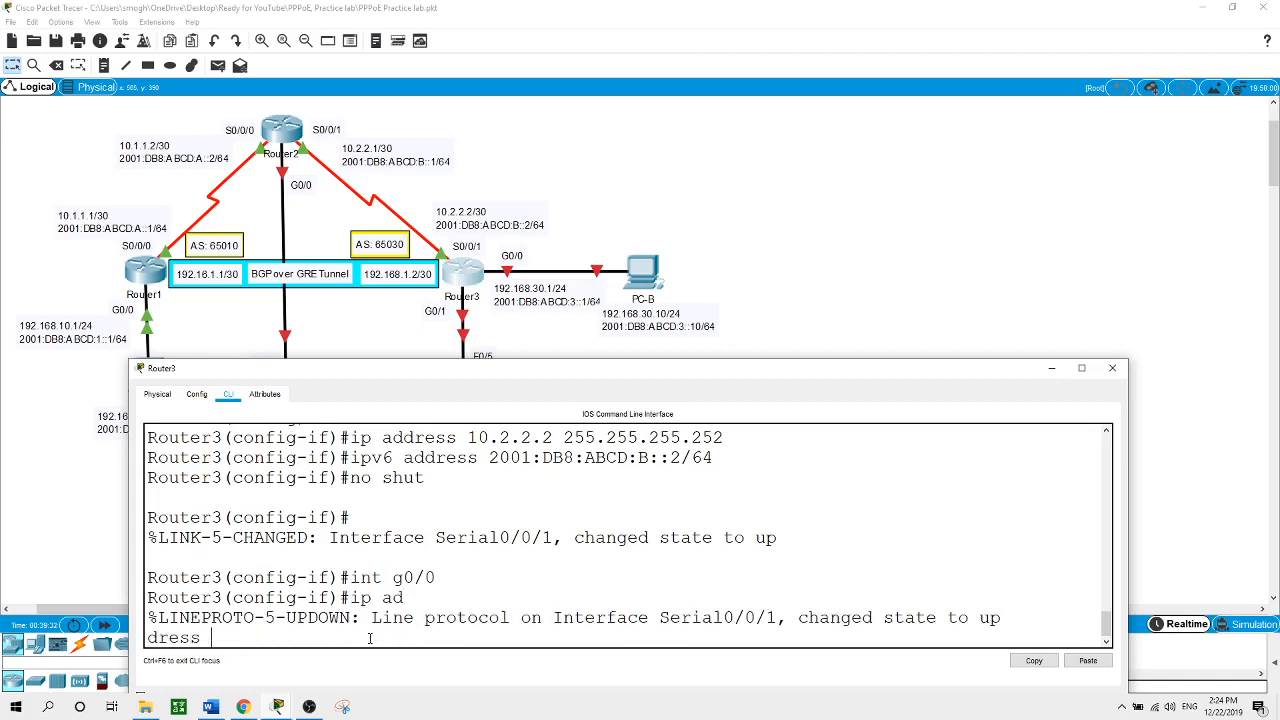
{"action": "type", "text": "192.168.30.1 255.255.25"}
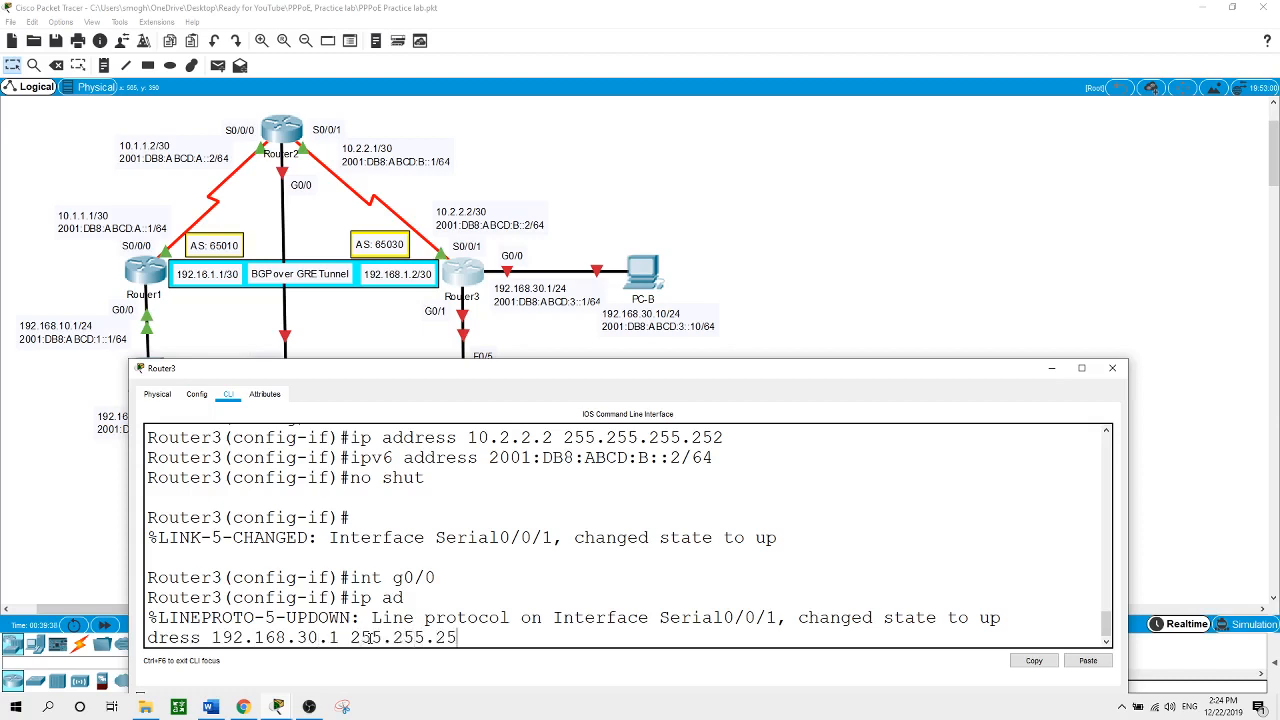
{"action": "type", "text": "5.0"}
{"action": "key", "text": "Return"}
{"action": "type", "text": "ipv"}
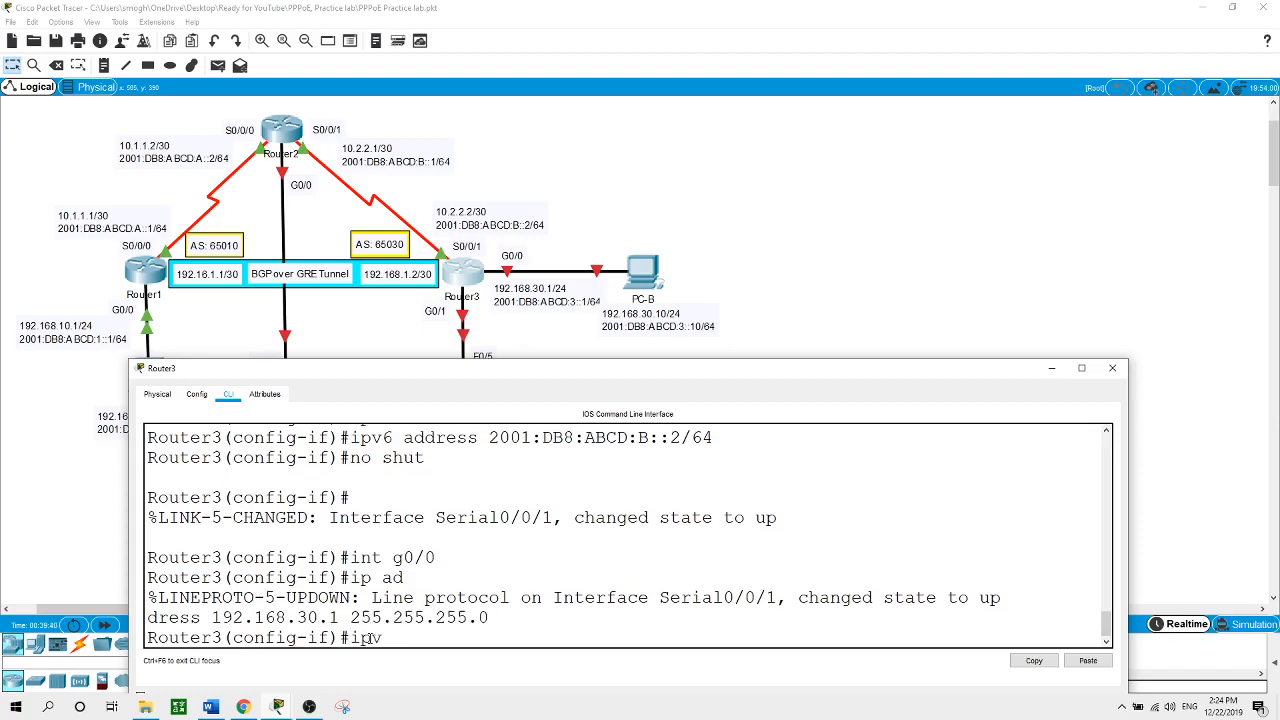
{"action": "type", "text": "6 address 2001:DB8:A"}
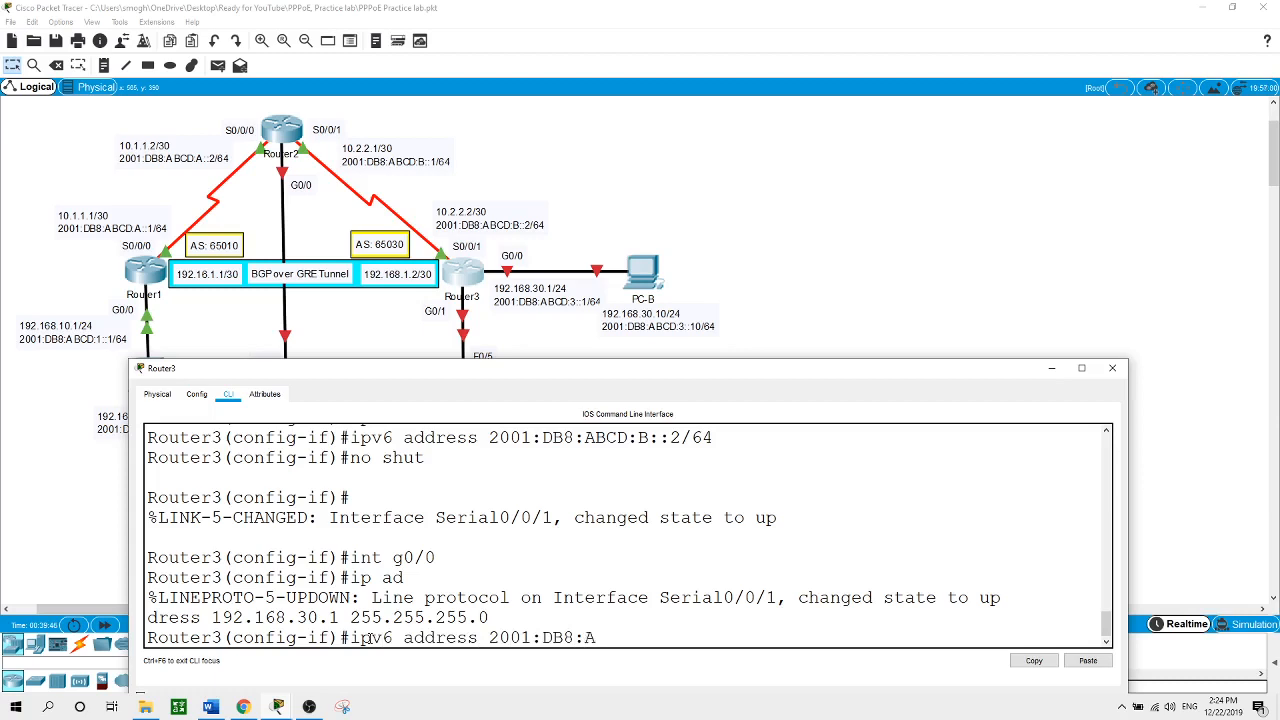
{"action": "type", "text": "BCD:3::1/64"}
{"action": "key", "text": "Return"}
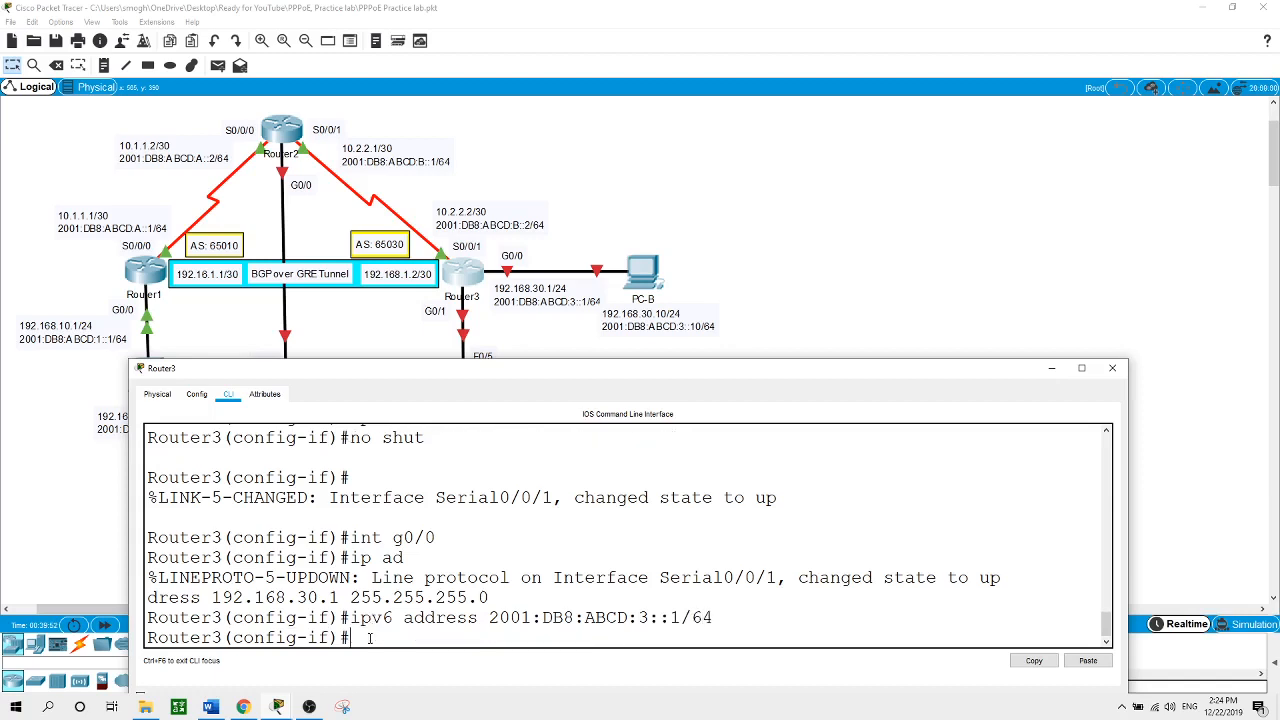
{"action": "type", "text": "no shut"}
{"action": "key", "text": "Return"}
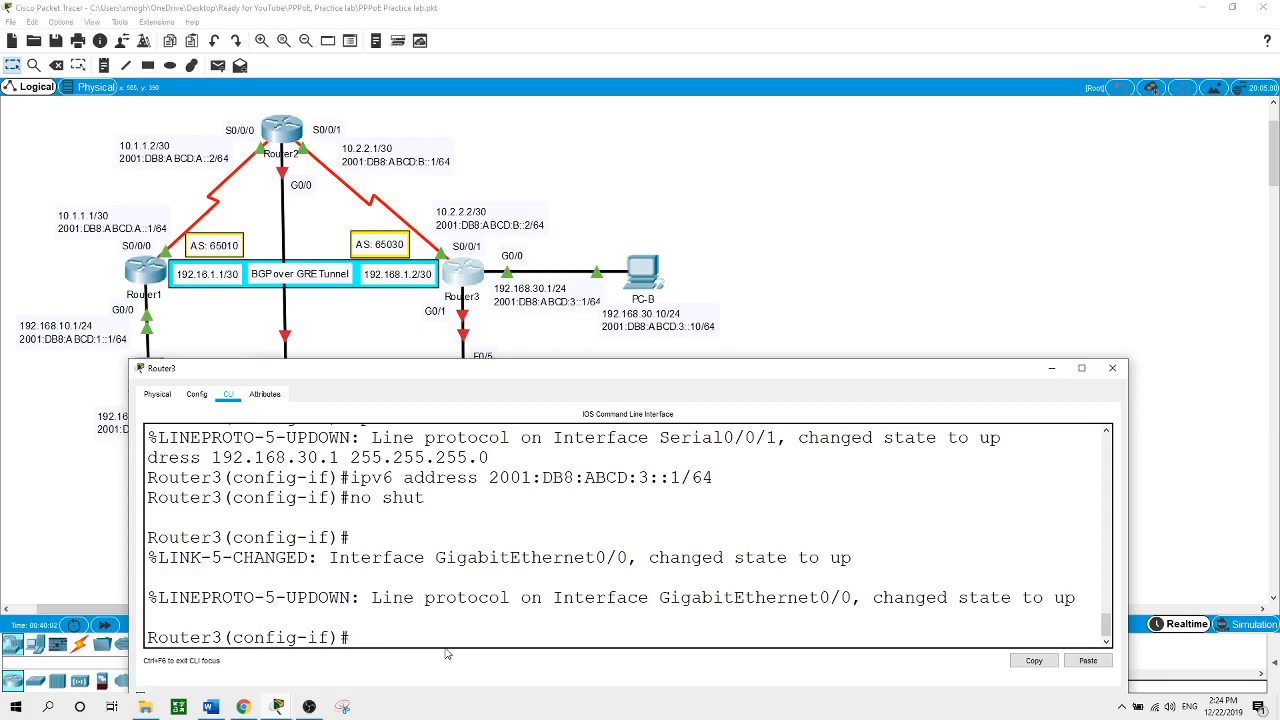
{"action": "left_click", "coordinate": [1112, 368]}
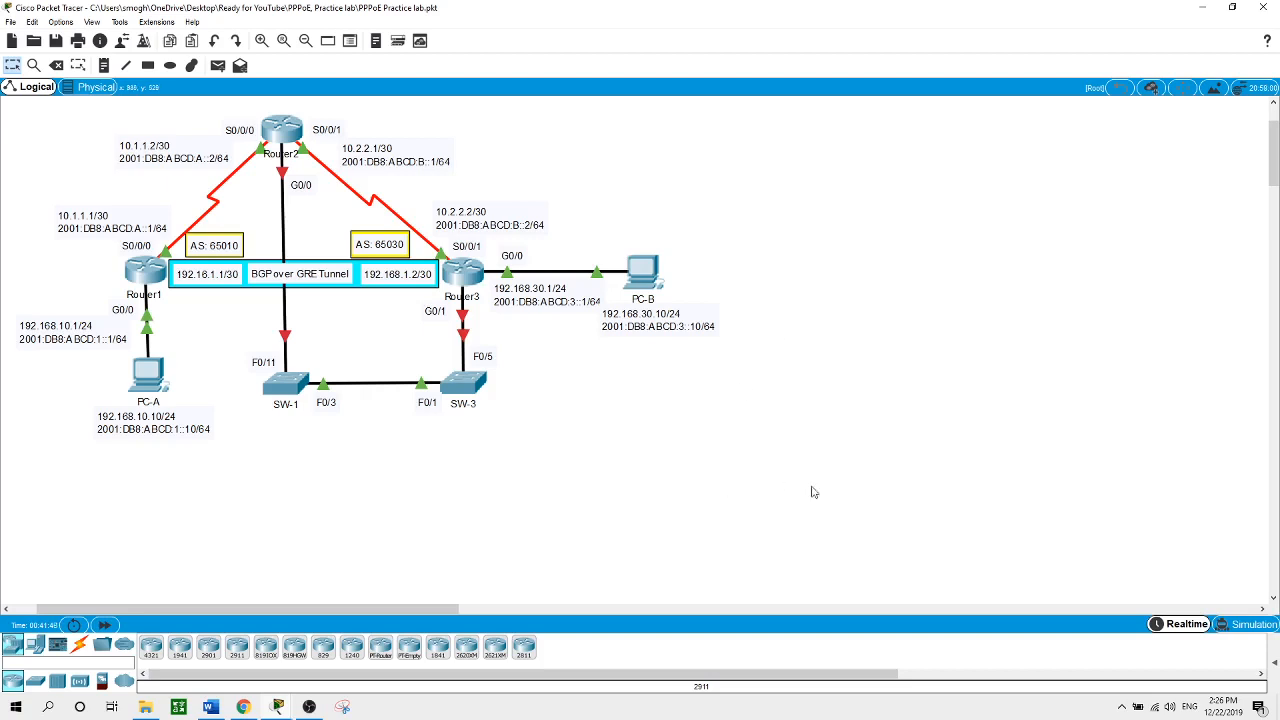
Reopen Router1's CLI window from the topology canvas
{"action": "left_click", "coordinate": [148, 281]}
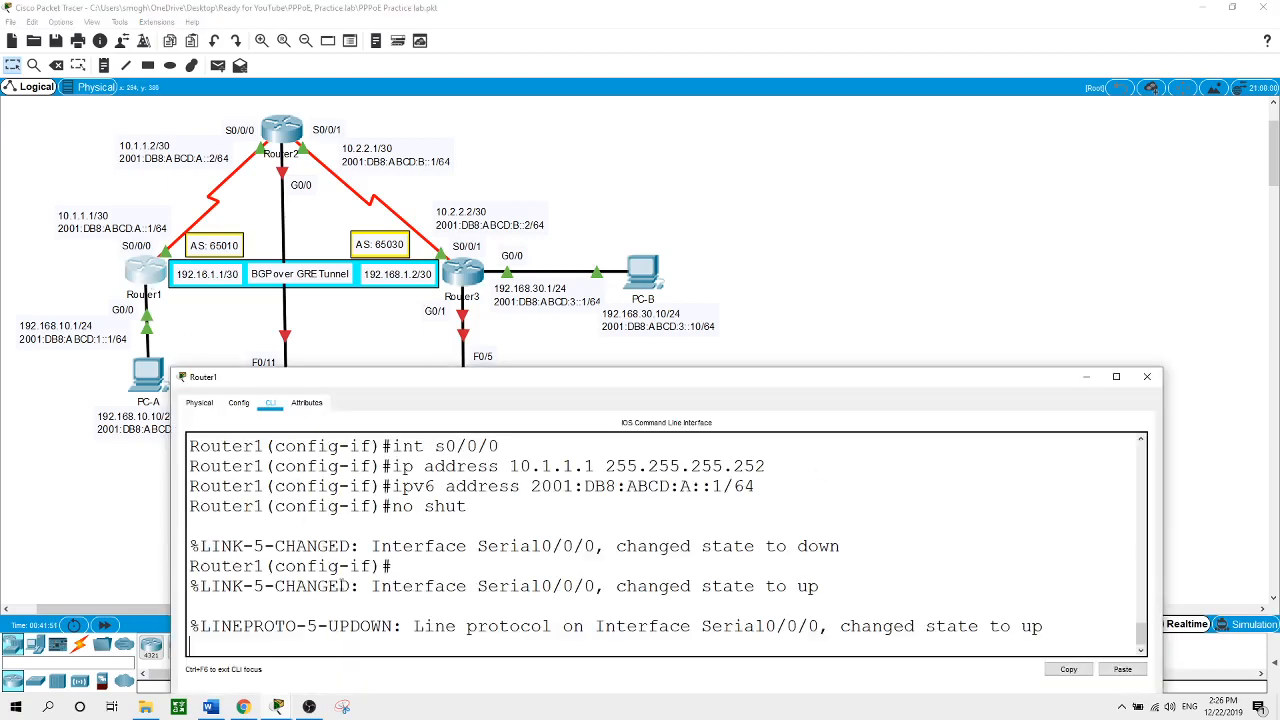
Set Router1's Serial0/0/0 encapsulation to PPP
{"action": "key", "text": "Return"}
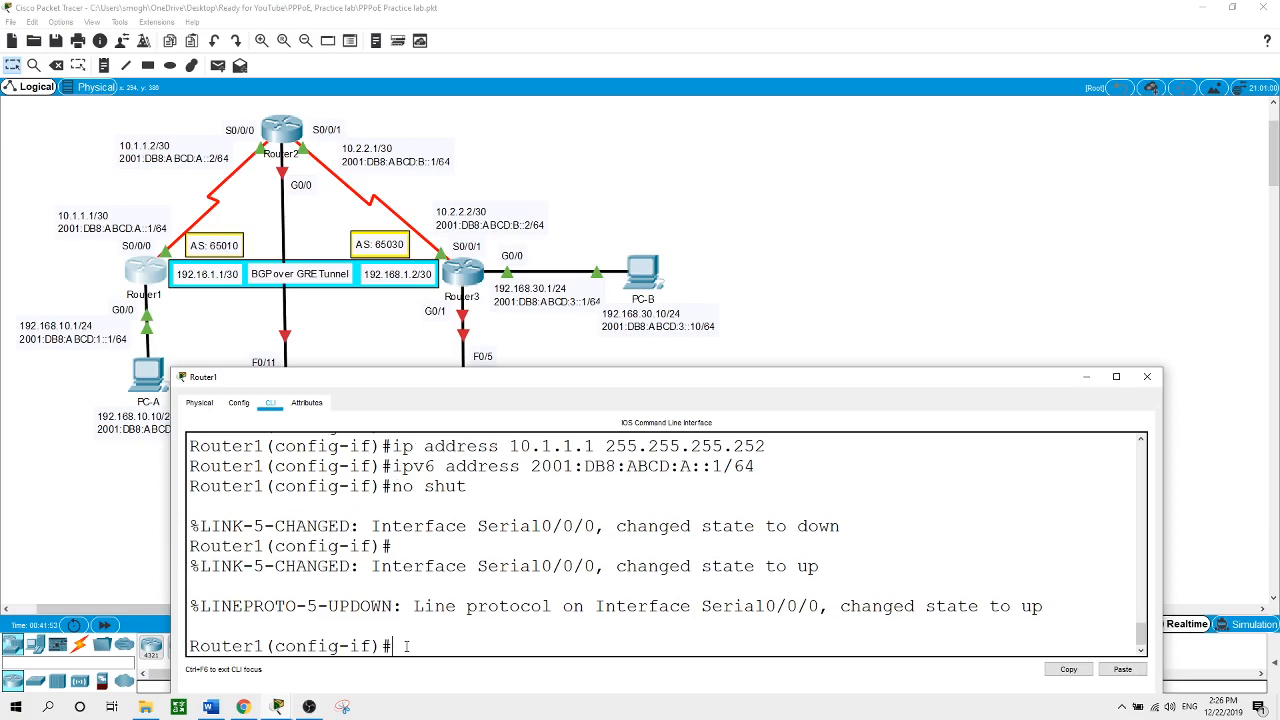
{"action": "type", "text": "exit"}
{"action": "key", "text": "Return"}
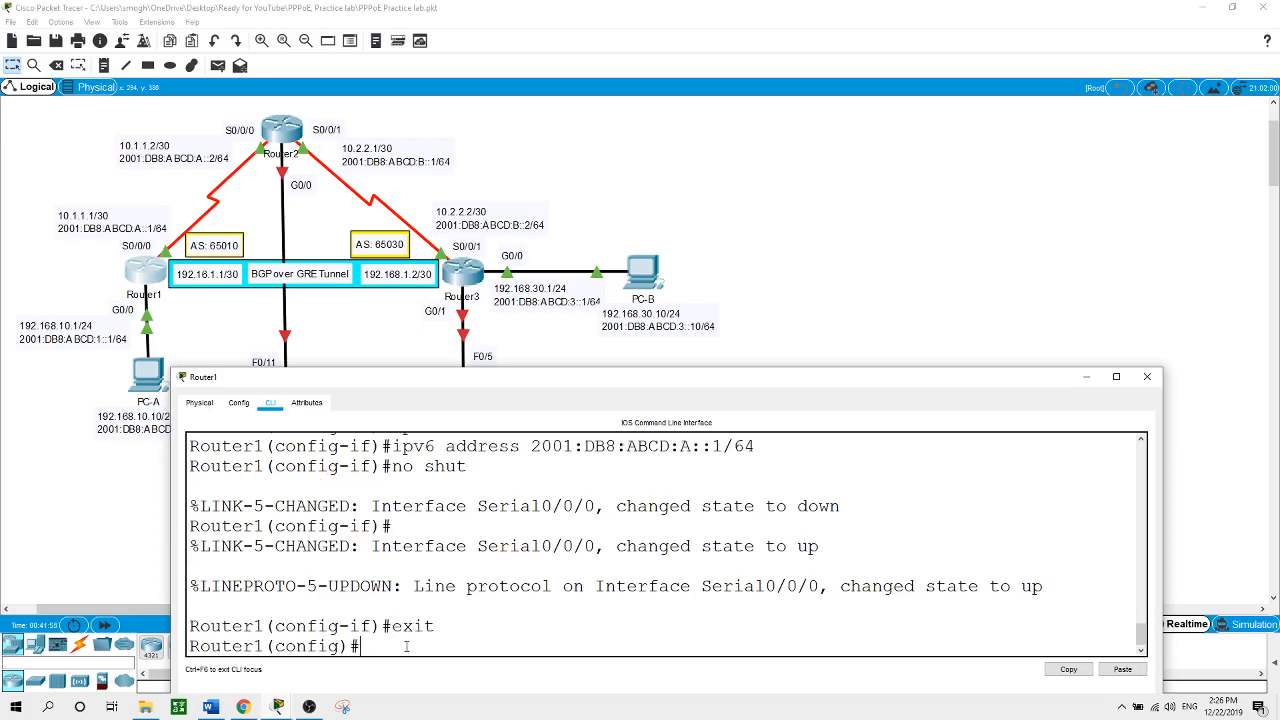
{"action": "type", "text": "int s0/0/0"}
{"action": "key", "text": "Return"}
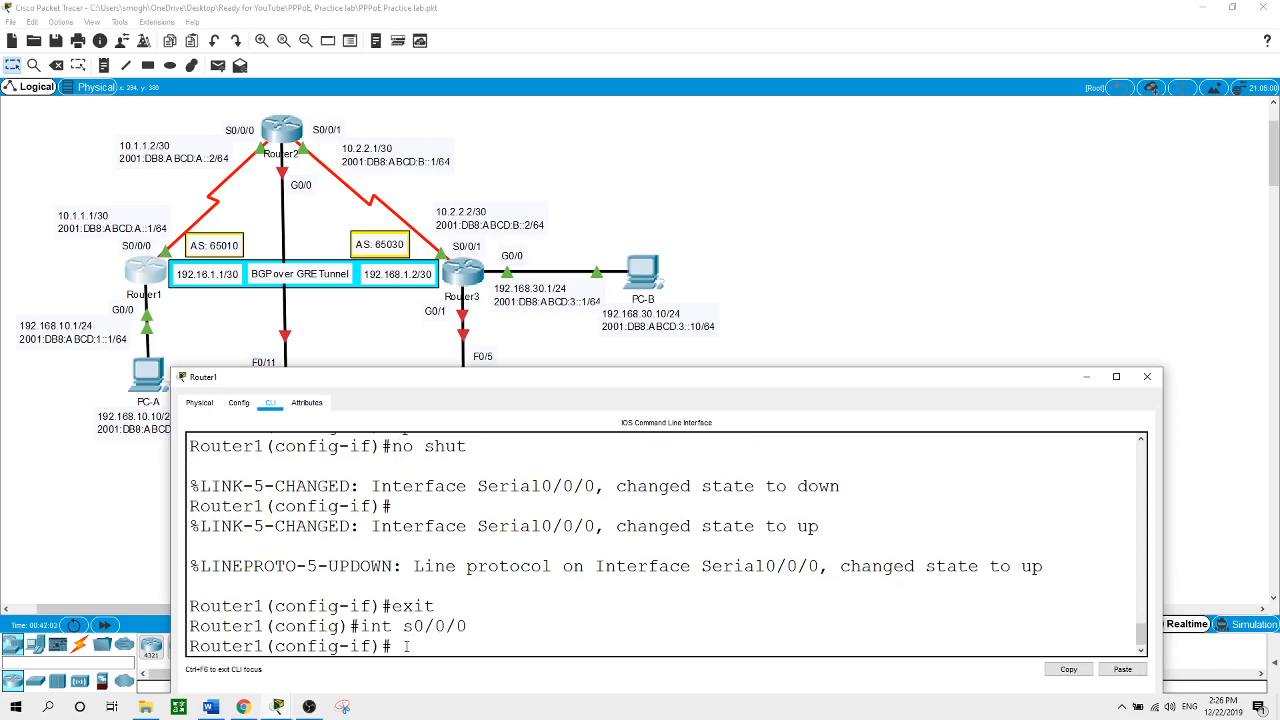
{"action": "type", "text": "en"}
{"action": "key", "text": "Tab"}
{"action": "type", "text": "ppp"}
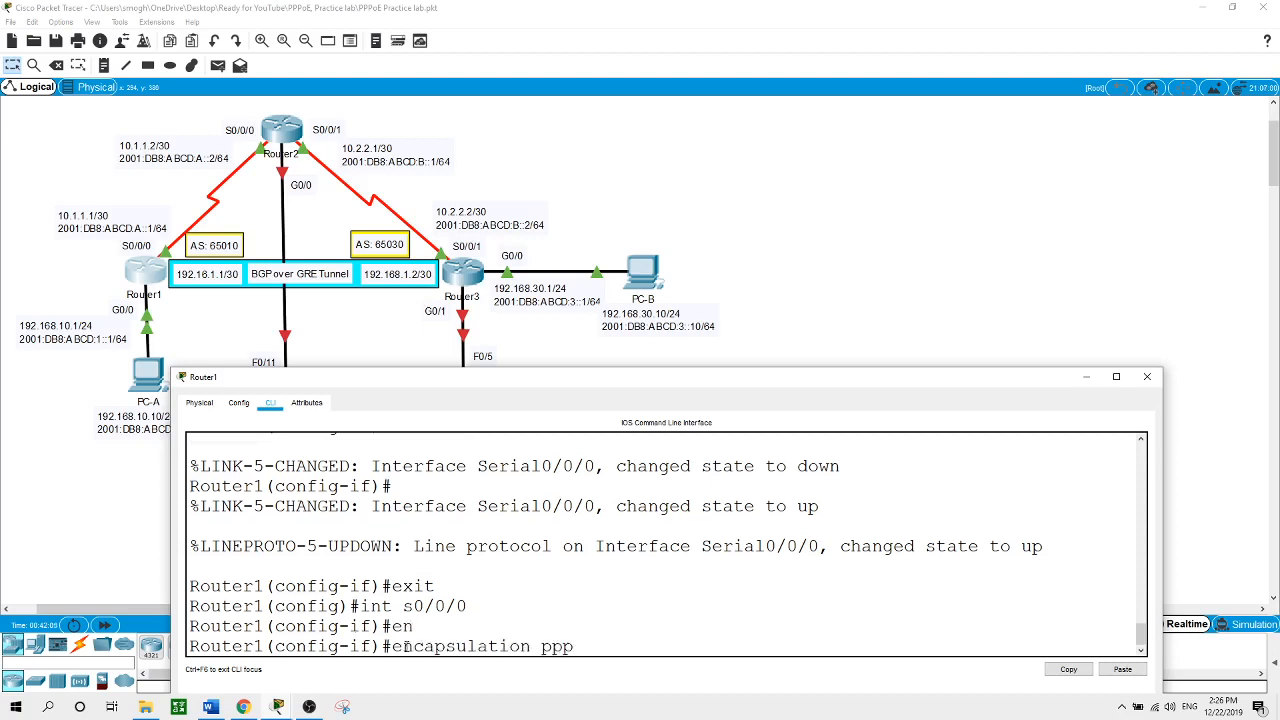
{"action": "key", "text": "Return"}
{"action": "key", "text": "Return"}
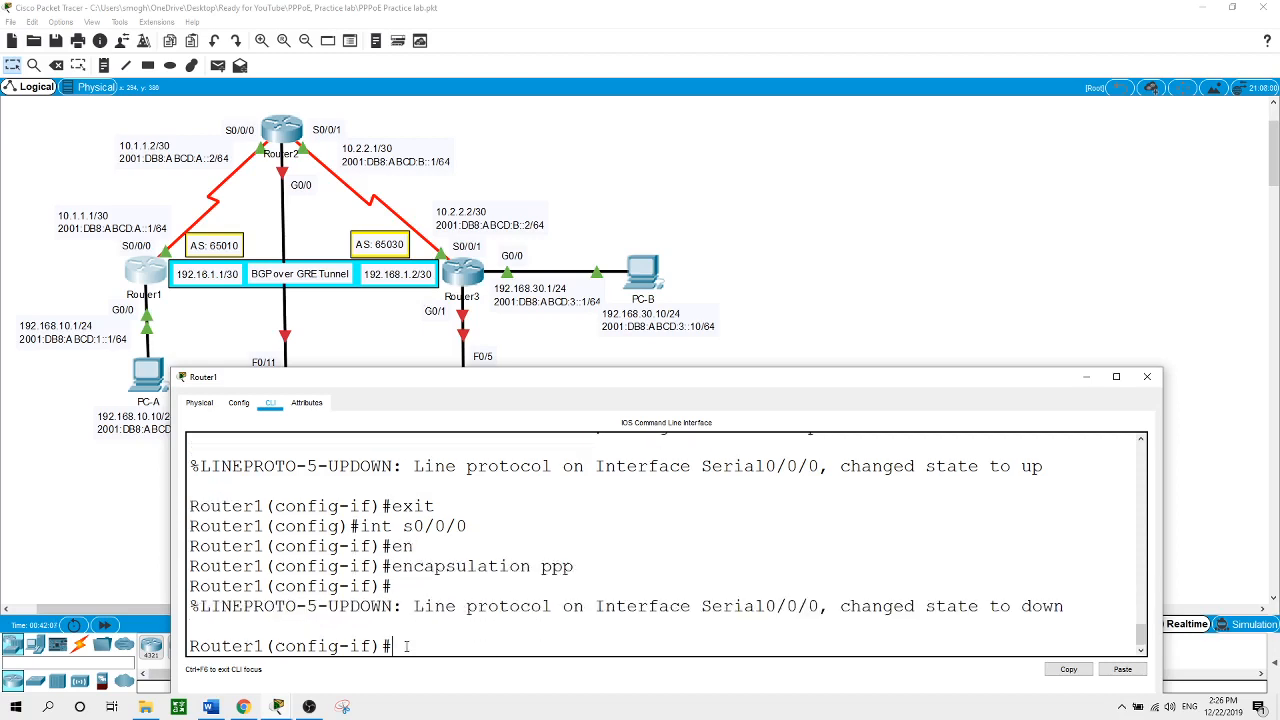
Enable PPP CHAP authentication on Serial0/0/0
{"action": "type", "text": "ppp auth"}
{"action": "key", "text": "Tab"}
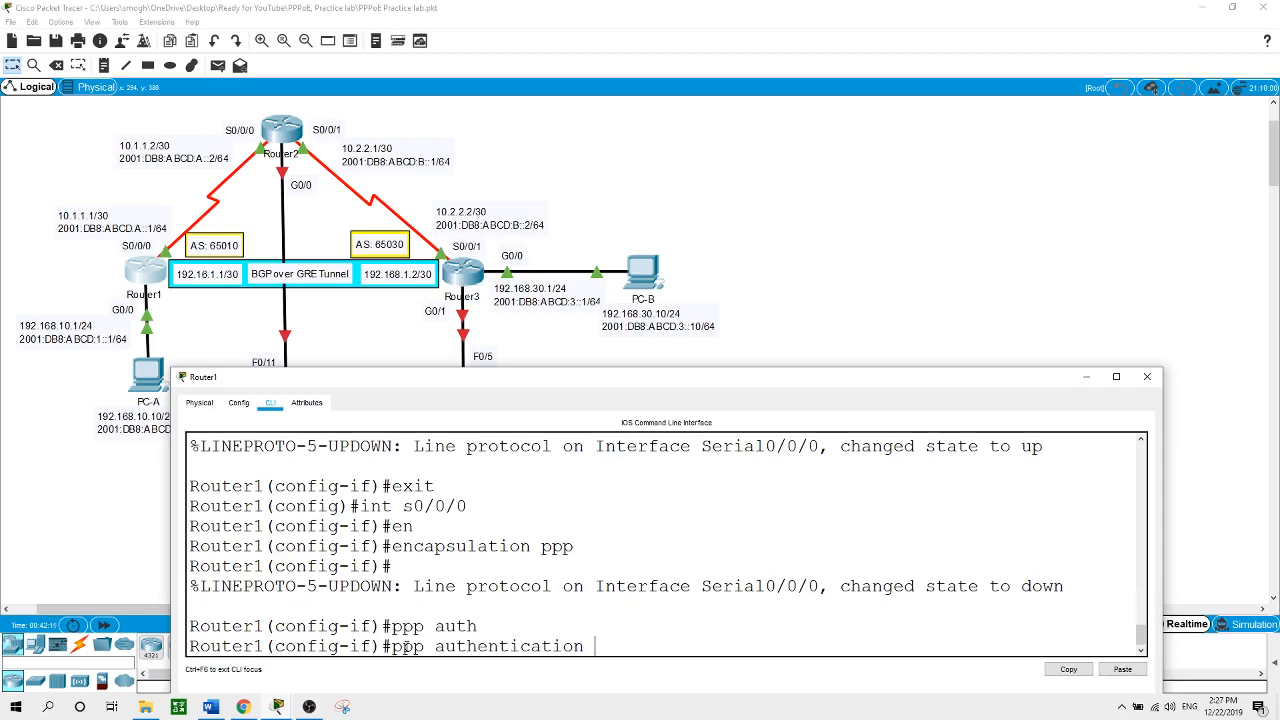
{"action": "type", "text": "chap"}
{"action": "key", "text": "Return"}
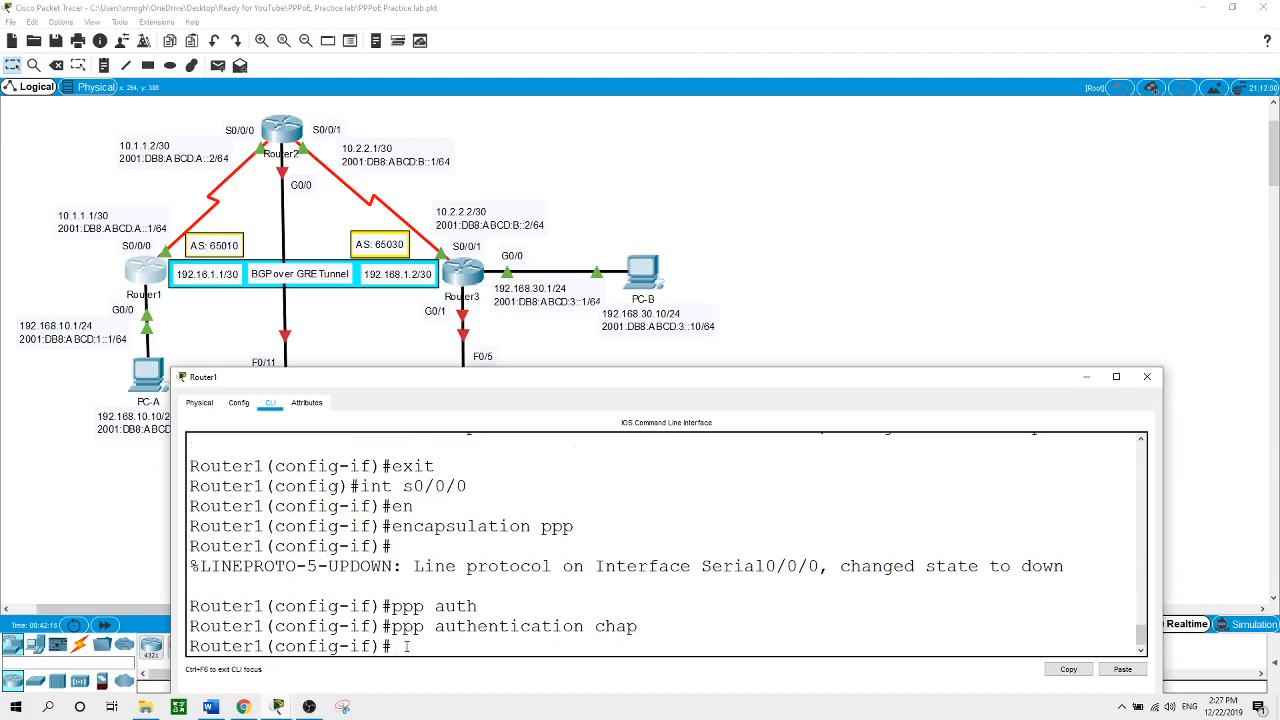
Add username Router2 with the CHAP password, then close Router1's console
{"action": "type", "text": "exit"}
{"action": "key", "text": "Return"}
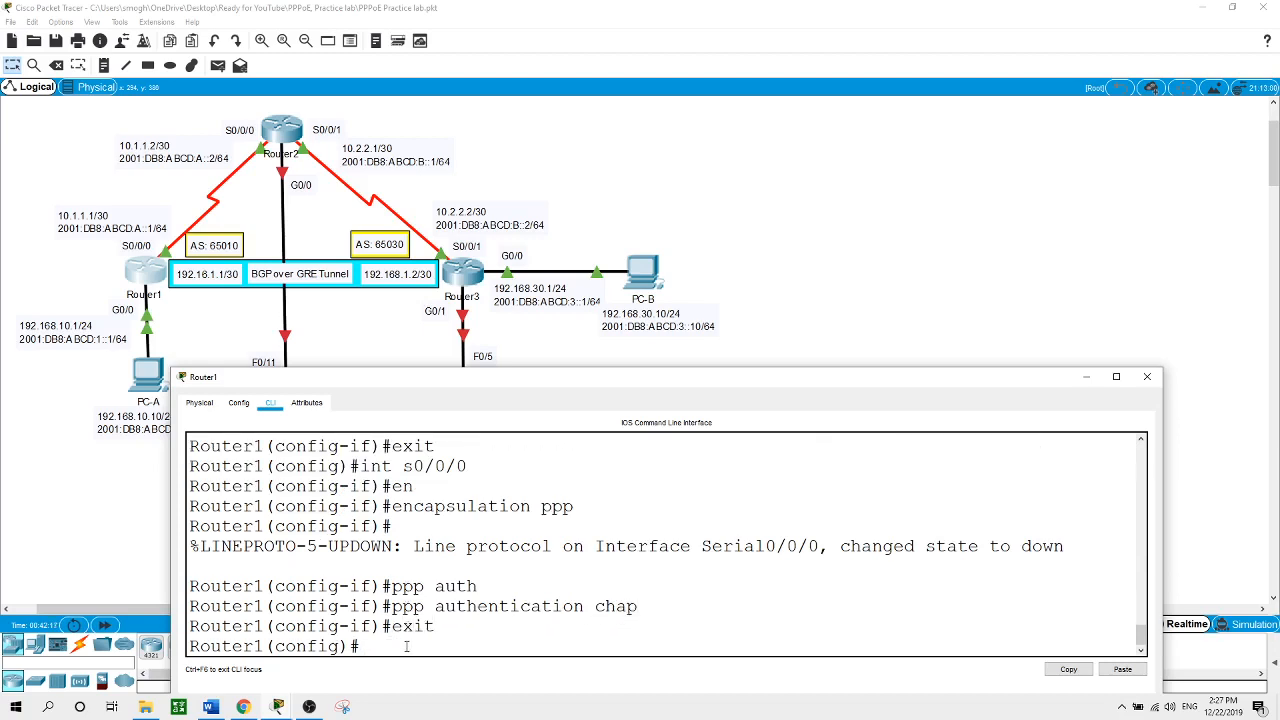
{"action": "type", "text": "username Router2"}
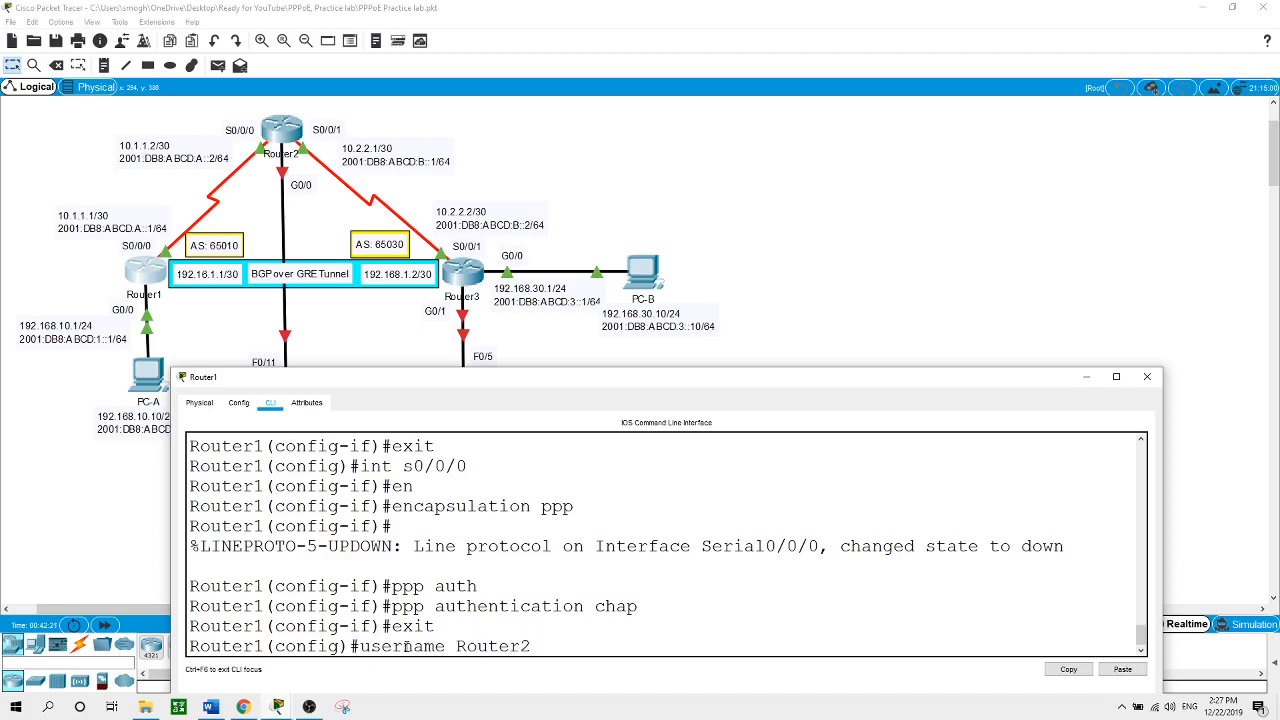
{"action": "type", "text": " password cisco"}
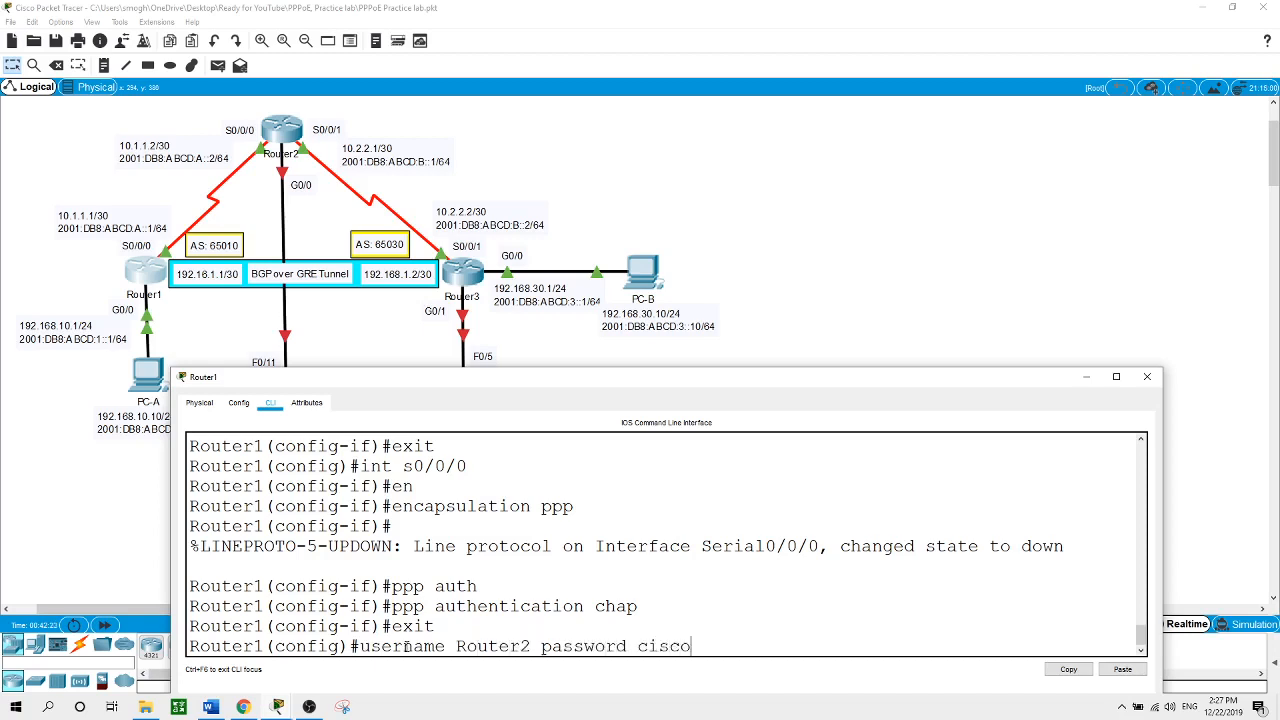
{"action": "key", "text": "Return"}
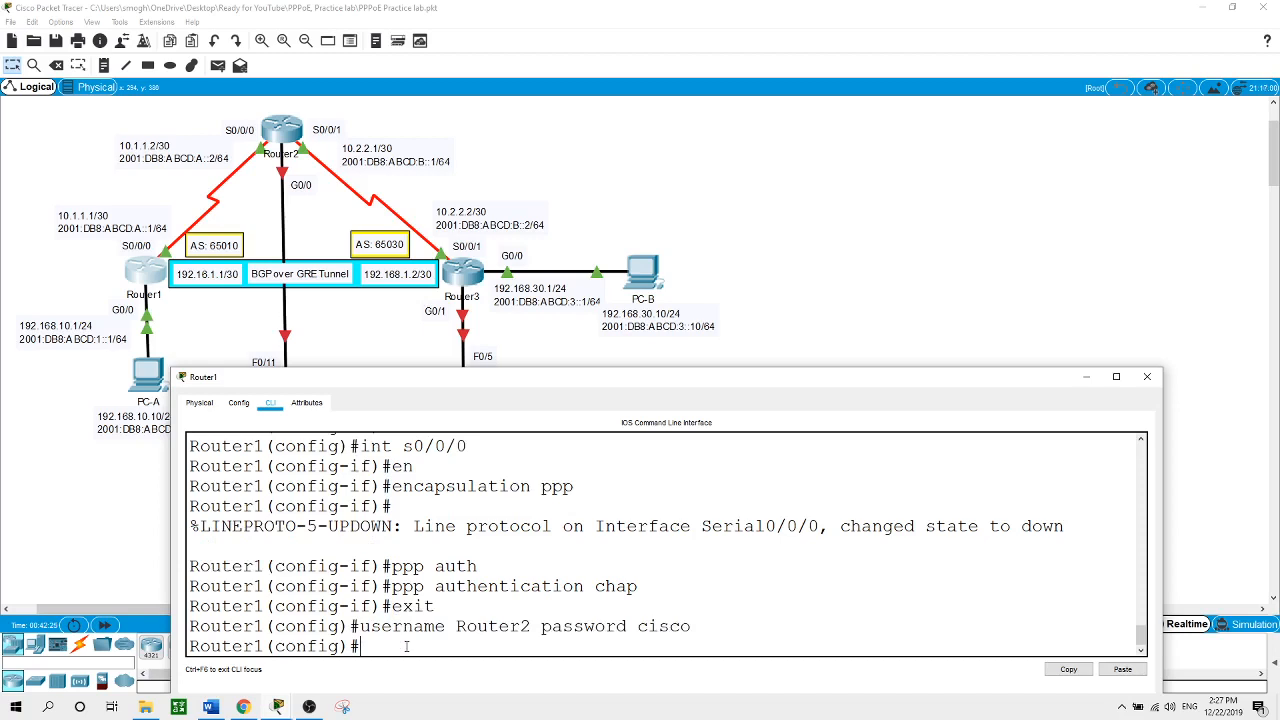
{"action": "left_click", "coordinate": [760, 298]}
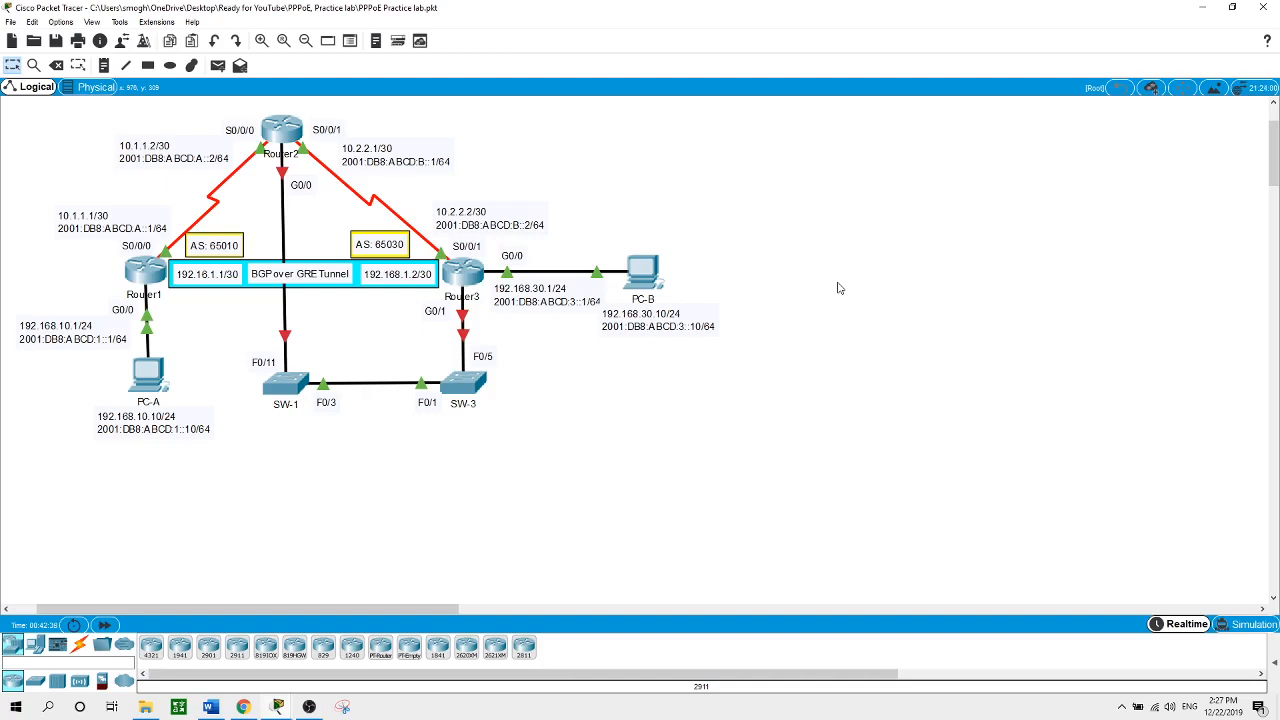
Set Router2's Serial0/0/0 encapsulation to PPP
{"action": "left_click", "coordinate": [298, 132]}
{"action": "key", "text": "Return"}
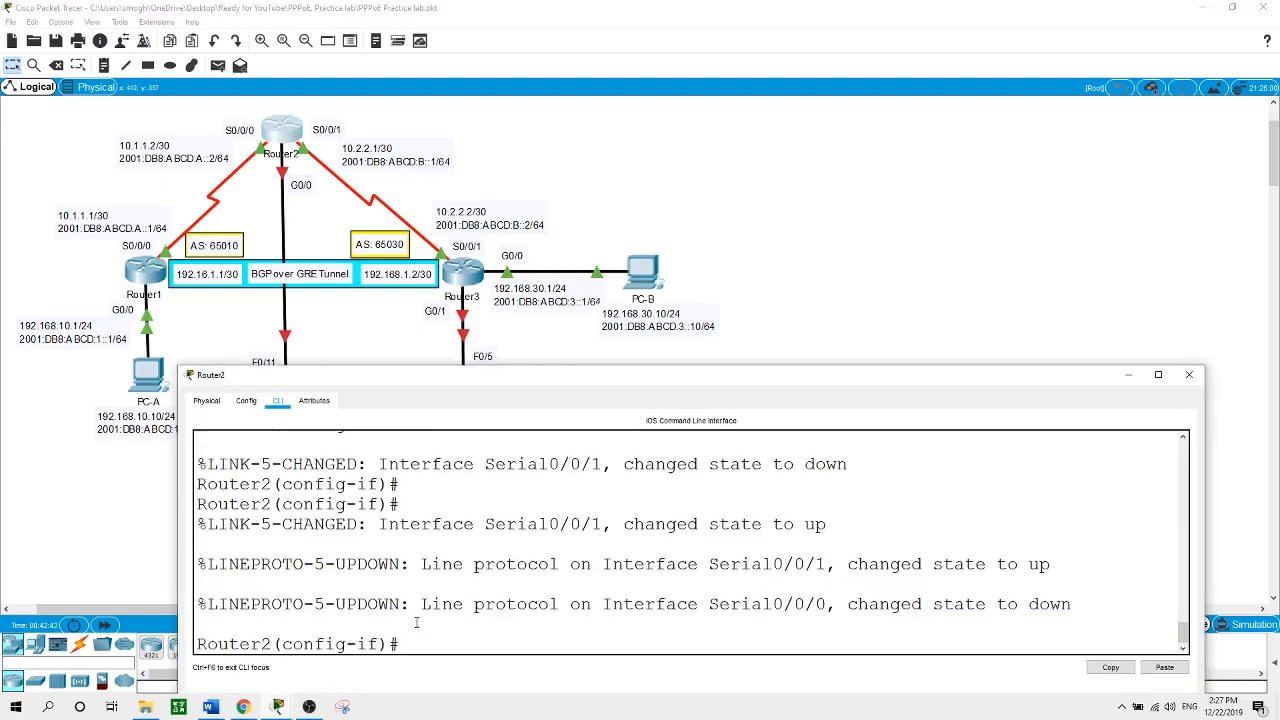
{"action": "type", "text": "exit"}
{"action": "key", "text": "Return"}
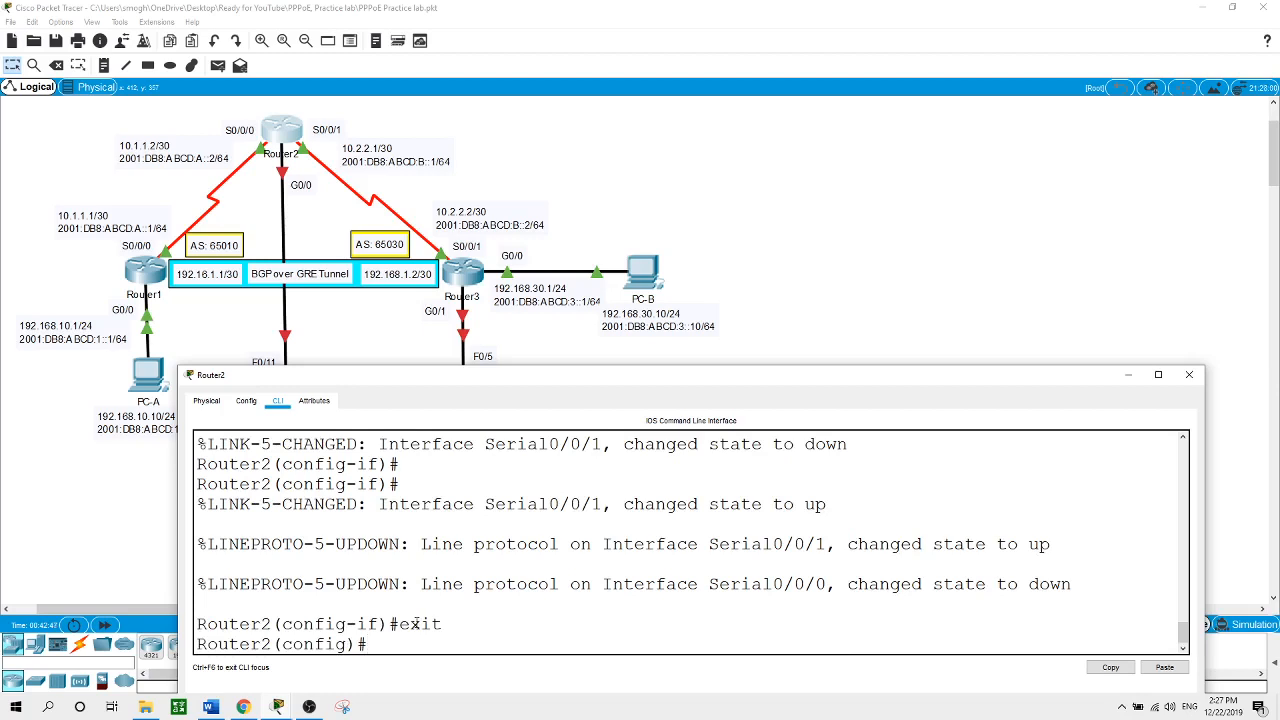
{"action": "type", "text": "int s0/0/0"}
{"action": "key", "text": "Return"}
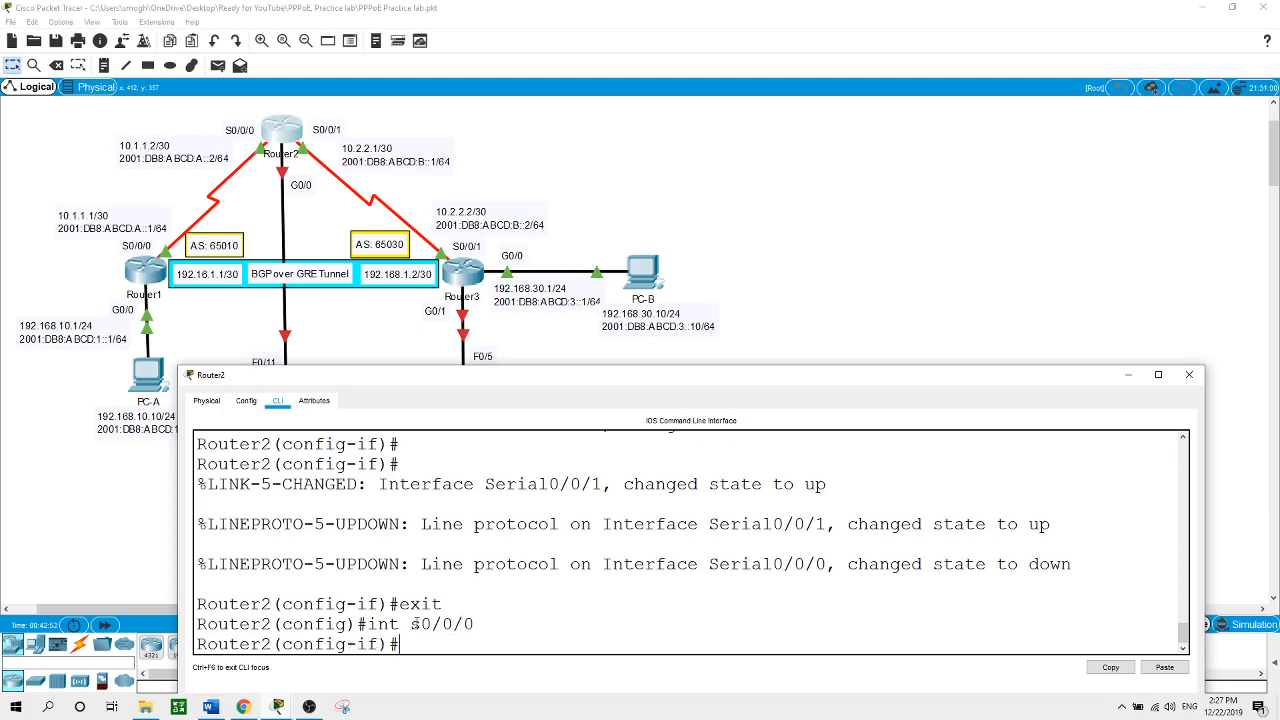
{"action": "type", "text": "en"}
{"action": "key", "text": "Tab"}
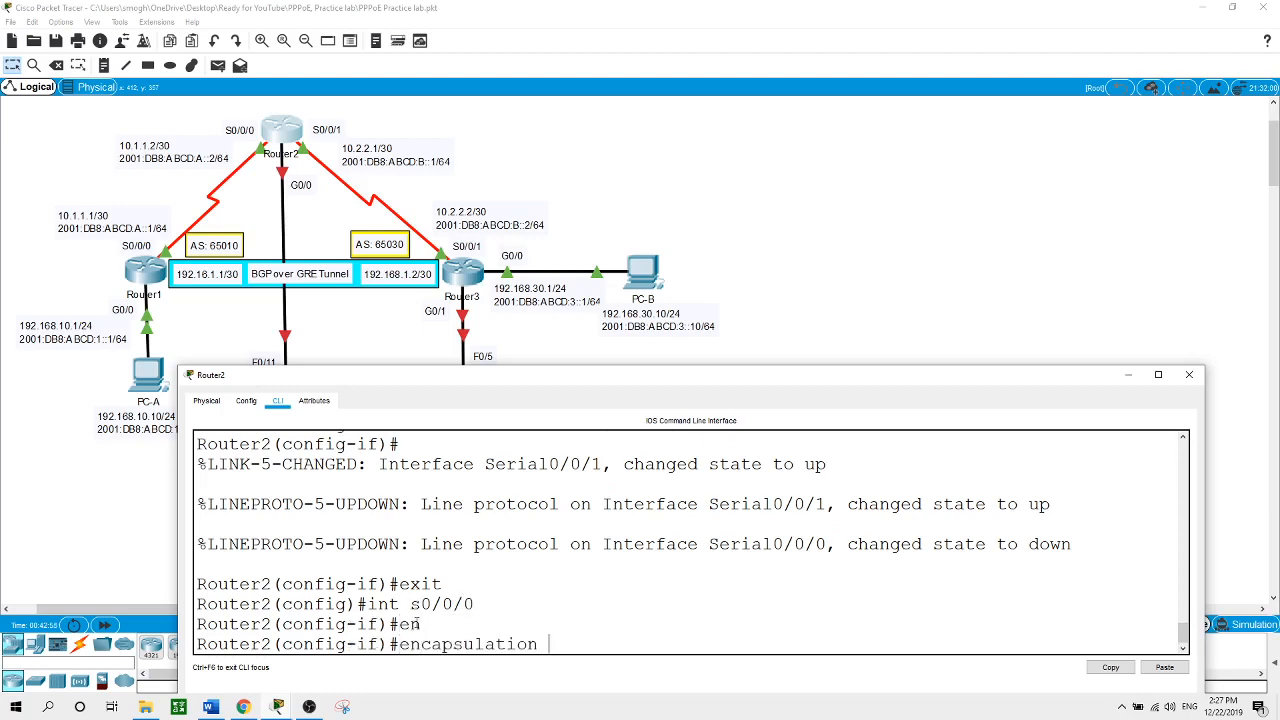
{"action": "type", "text": "ppp"}
{"action": "key", "text": "Return"}
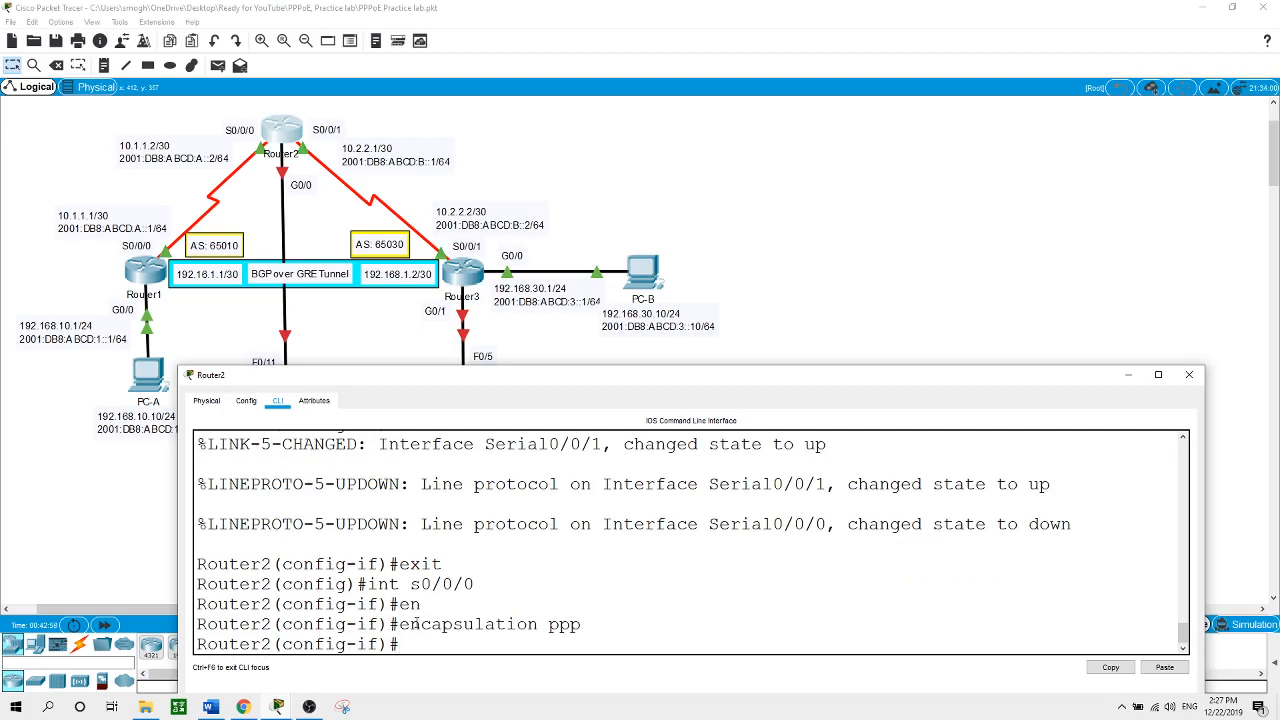
Enable PPP CHAP authentication on Router2's Serial0/0/0
{"action": "type", "text": "ppp authe"}
{"action": "key", "text": "Tab"}
{"action": "type", "text": "chap"}
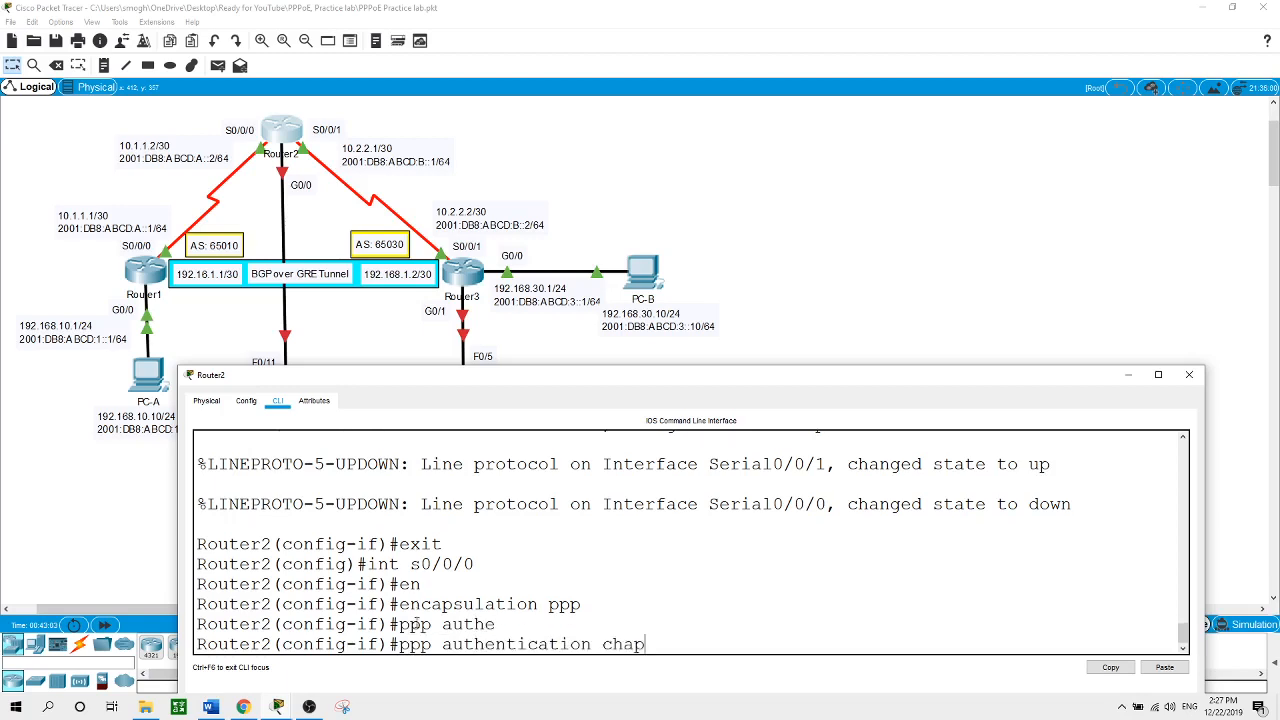
{"action": "key", "text": "Return"}
Add username Router1 with the CHAP password, then close Router2's console
{"action": "type", "text": "exit"}
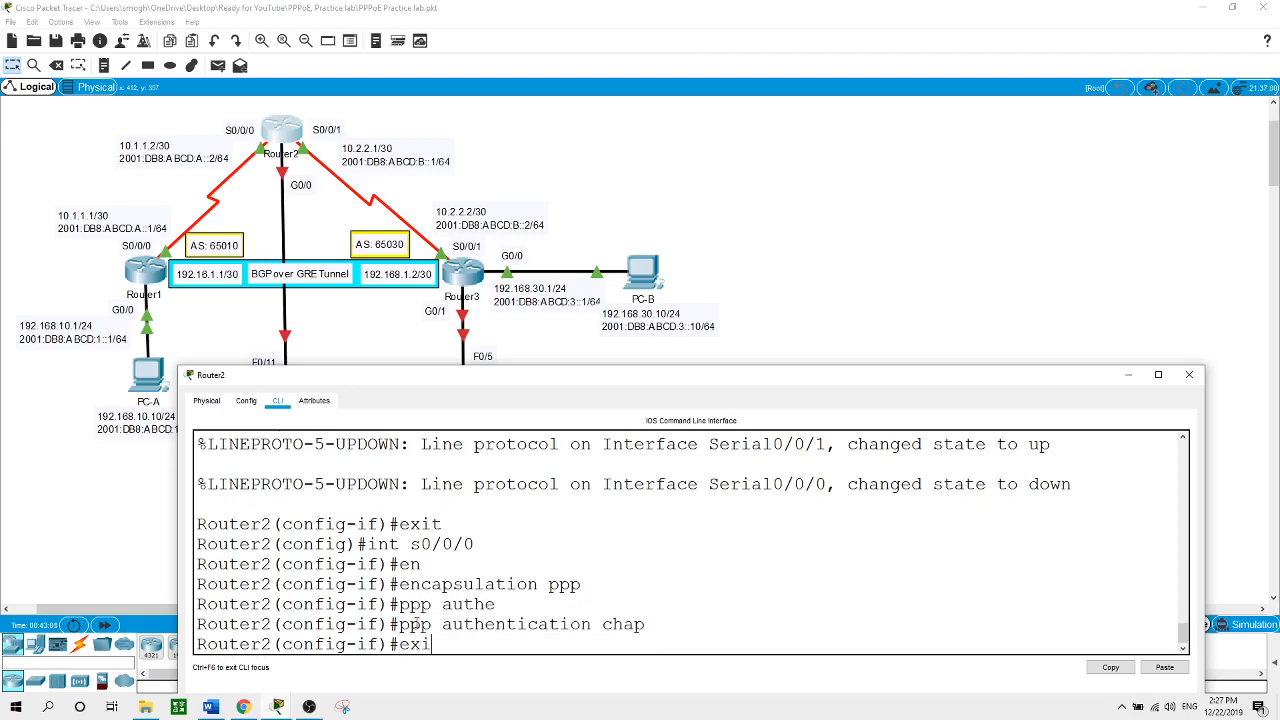
{"action": "key", "text": "Return"}
{"action": "type", "text": "username"}
{"action": "type", "text": " Router"}
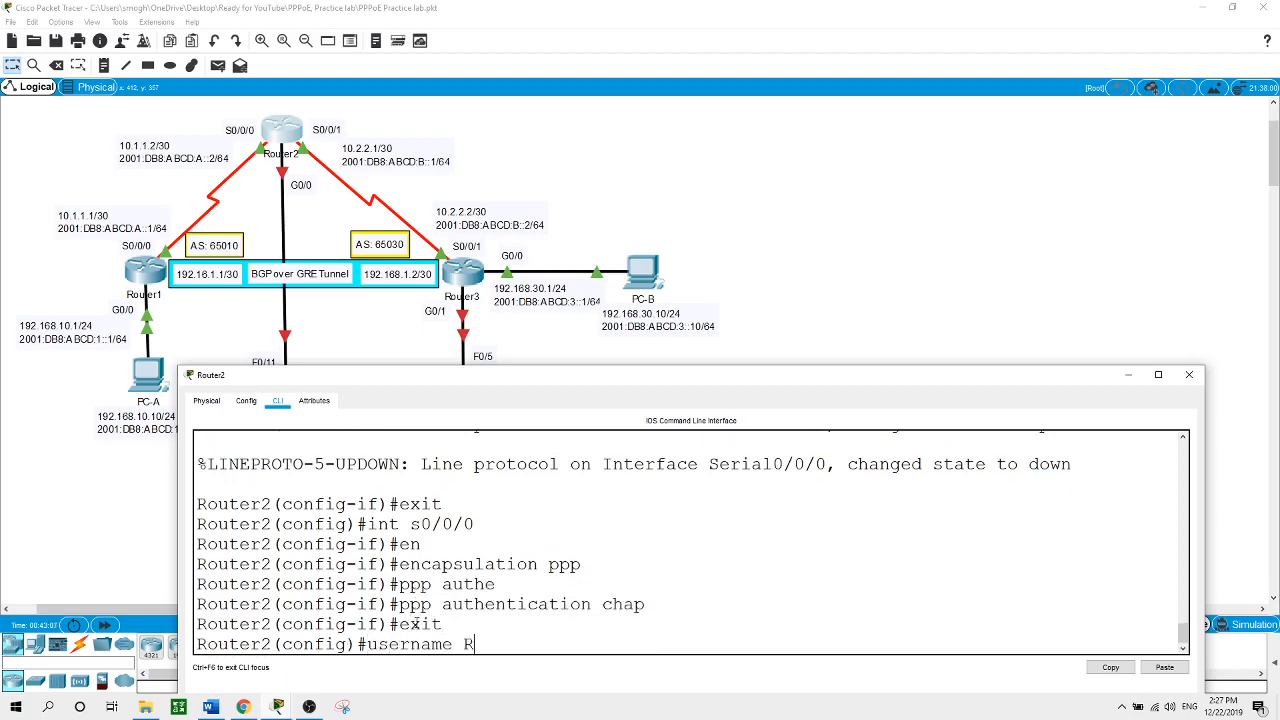
{"action": "type", "text": "1 pass"}
{"action": "key", "text": "Tab"}
{"action": "type", "text": "cisco"}
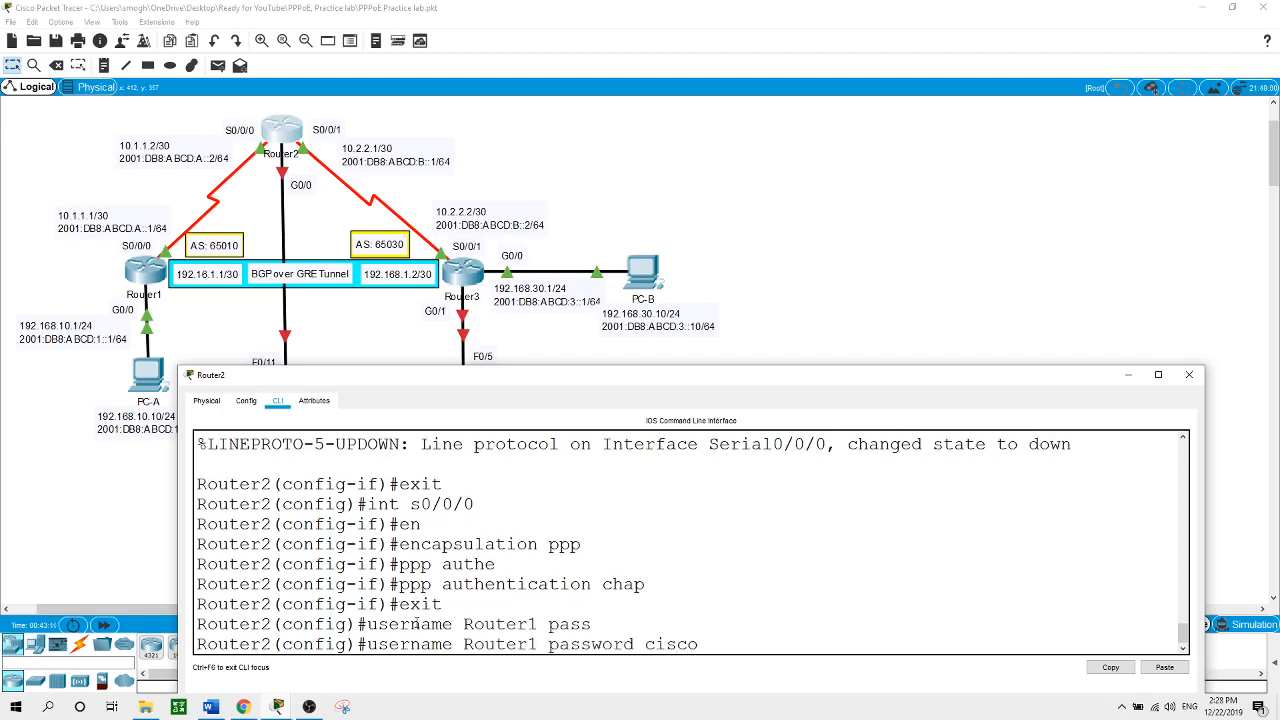
{"action": "key", "text": "Return"}
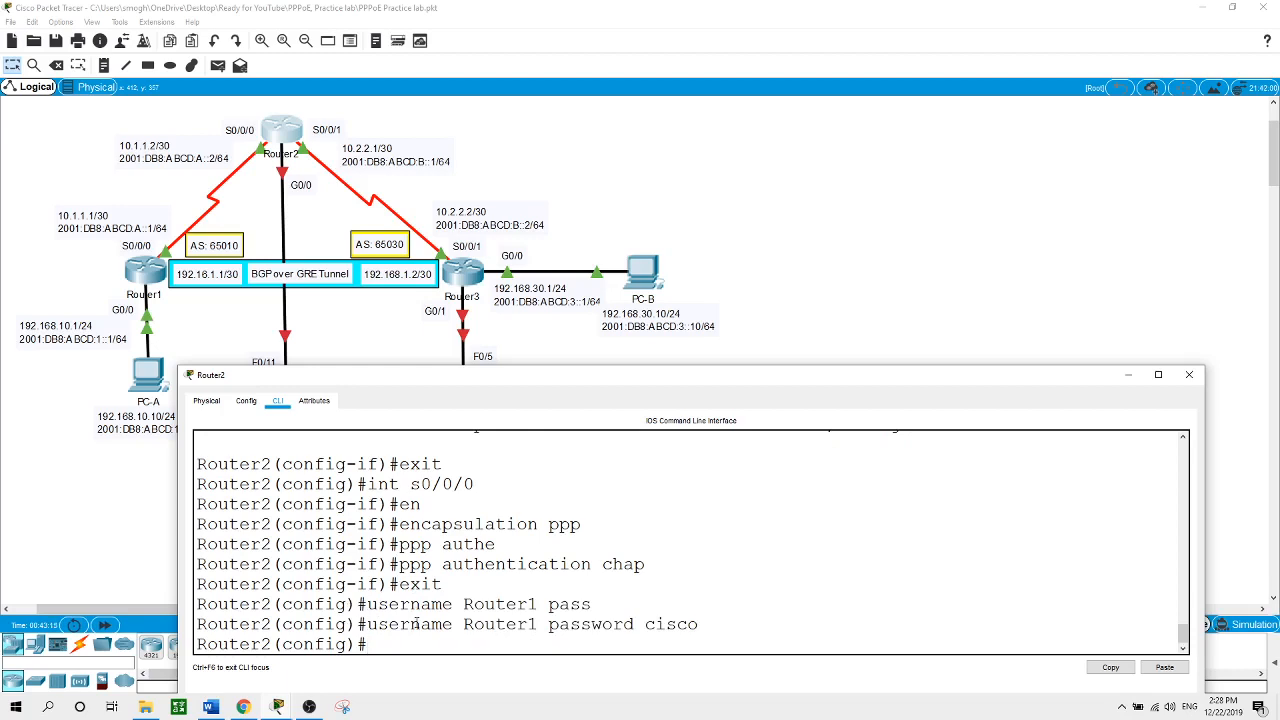
{"action": "left_click", "coordinate": [824, 262]}
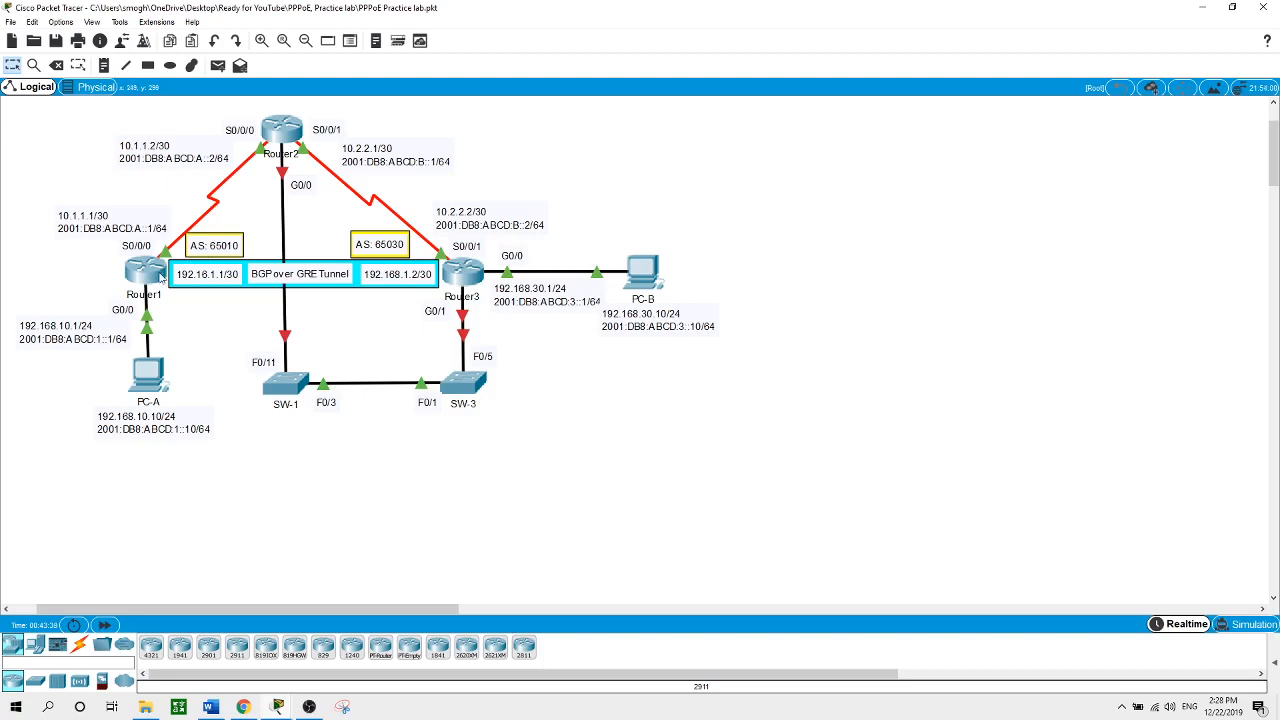
Add Router1's IPv4 default route 0.0.0.0 0.0.0.0 out Serial0/0/0
{"action": "left_click", "coordinate": [160, 279]}
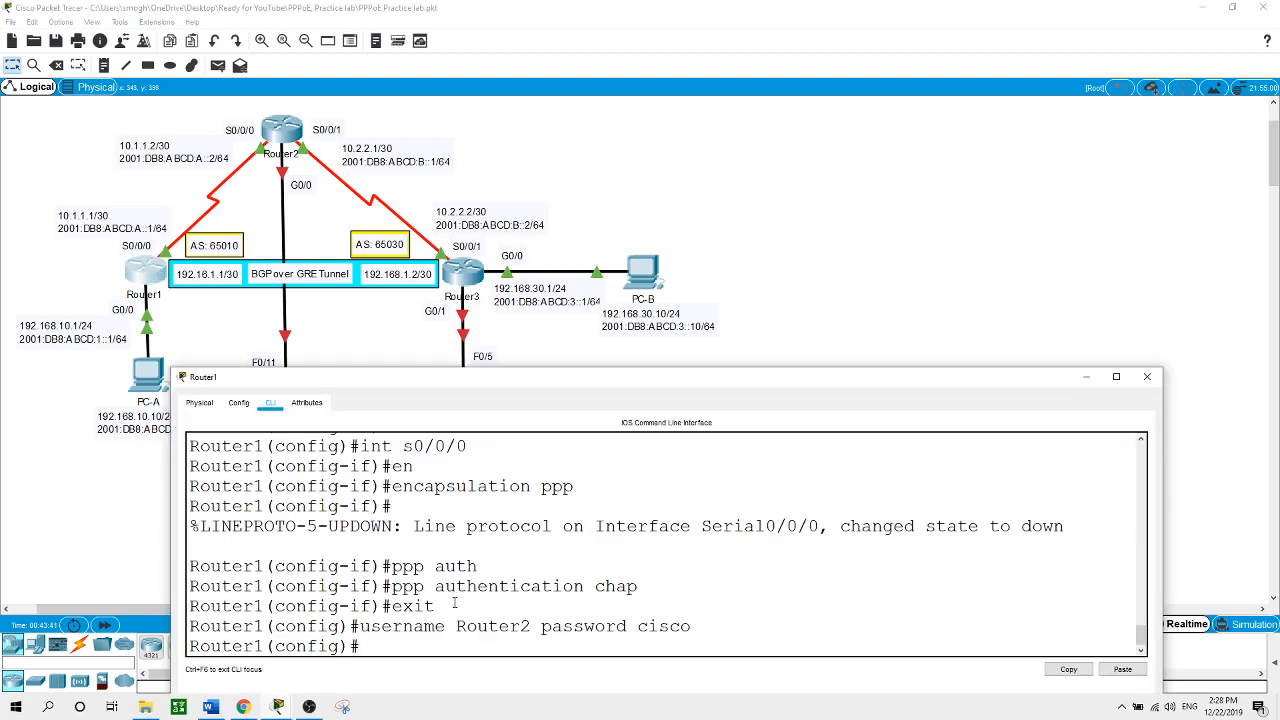
{"action": "type", "text": "ip route 0.0.0.0 0.0.0.0"}
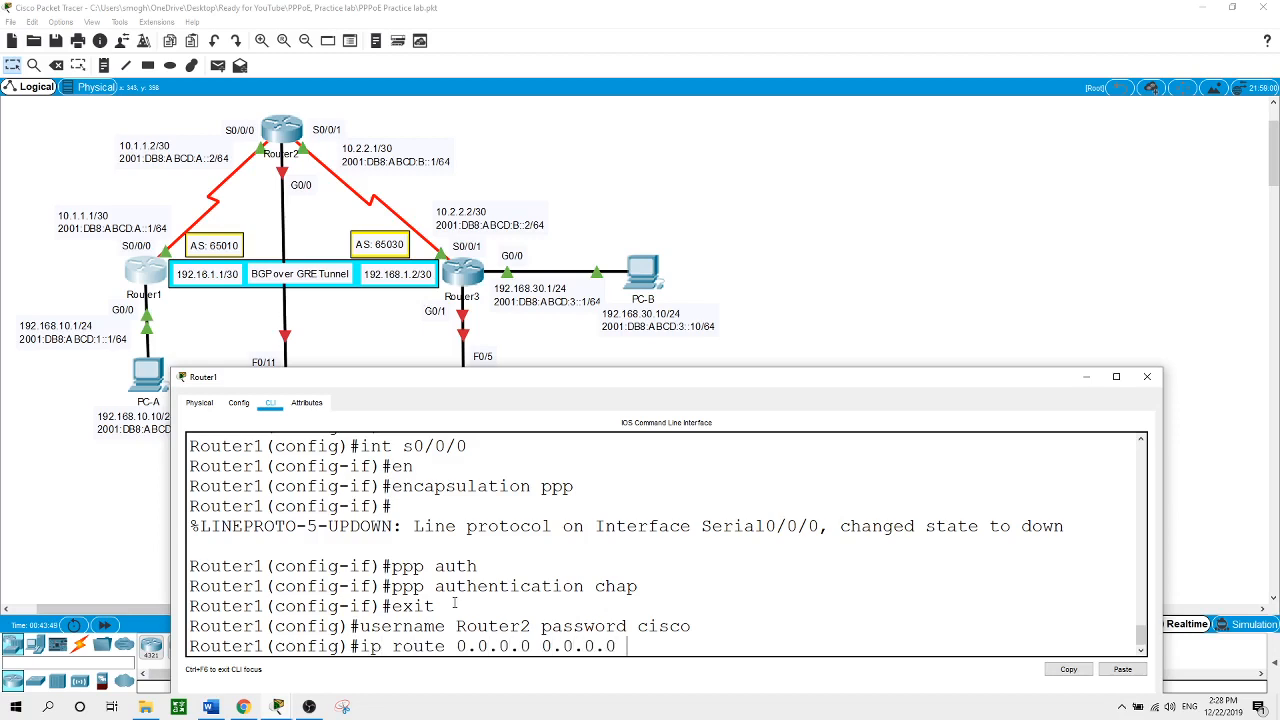
{"action": "type", "text": " s0/0/0"}
{"action": "key", "text": "Return"}
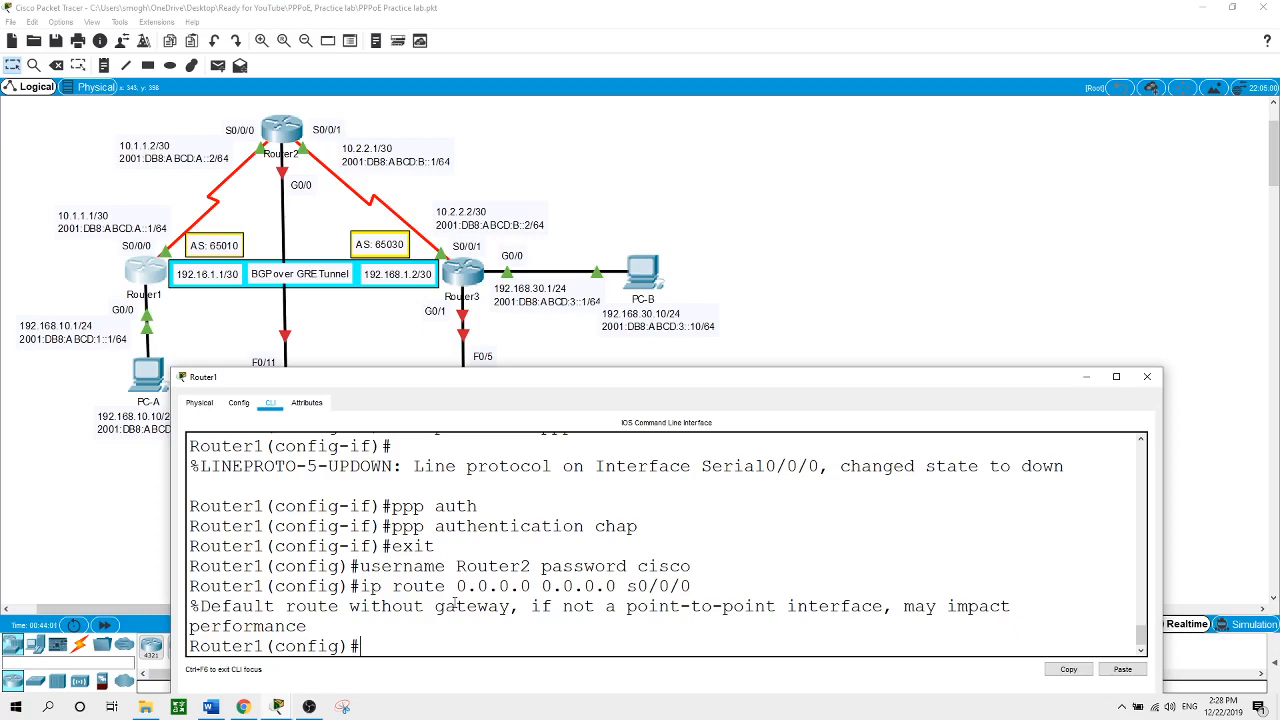
{"action": "type", "text": "ipv6 router eigrp"}
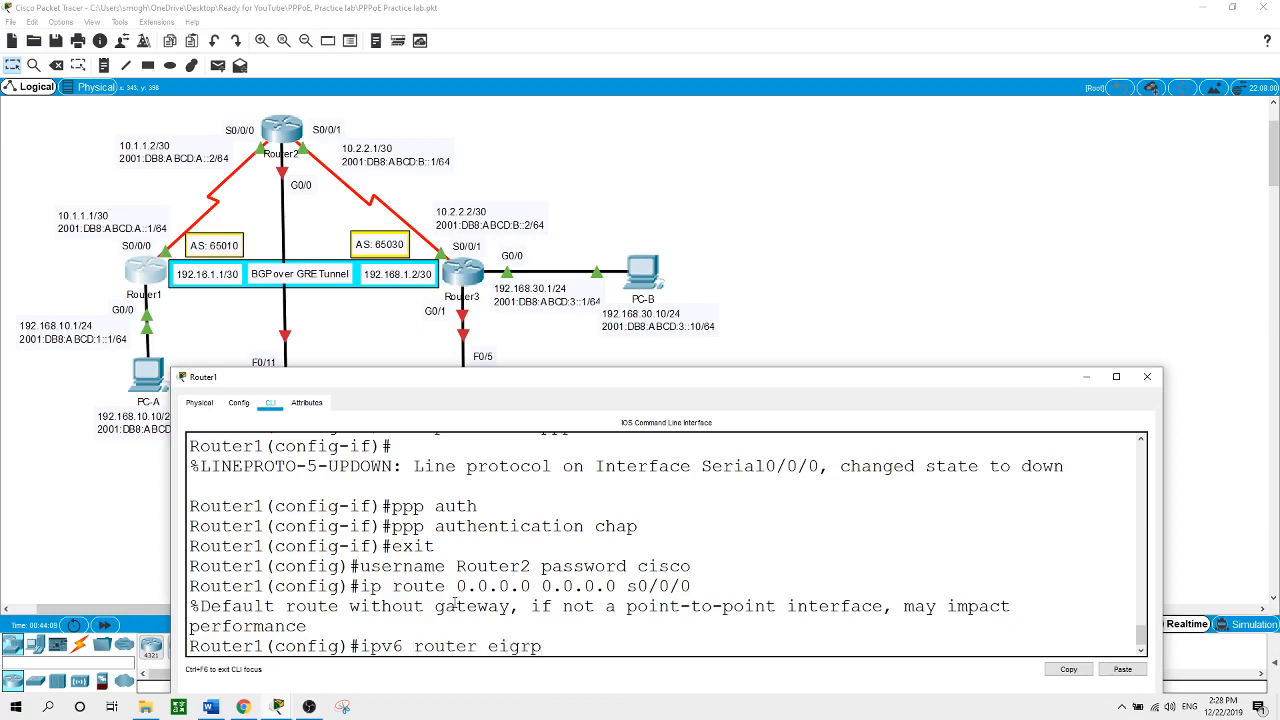
{"action": "type", "text": " ?"}
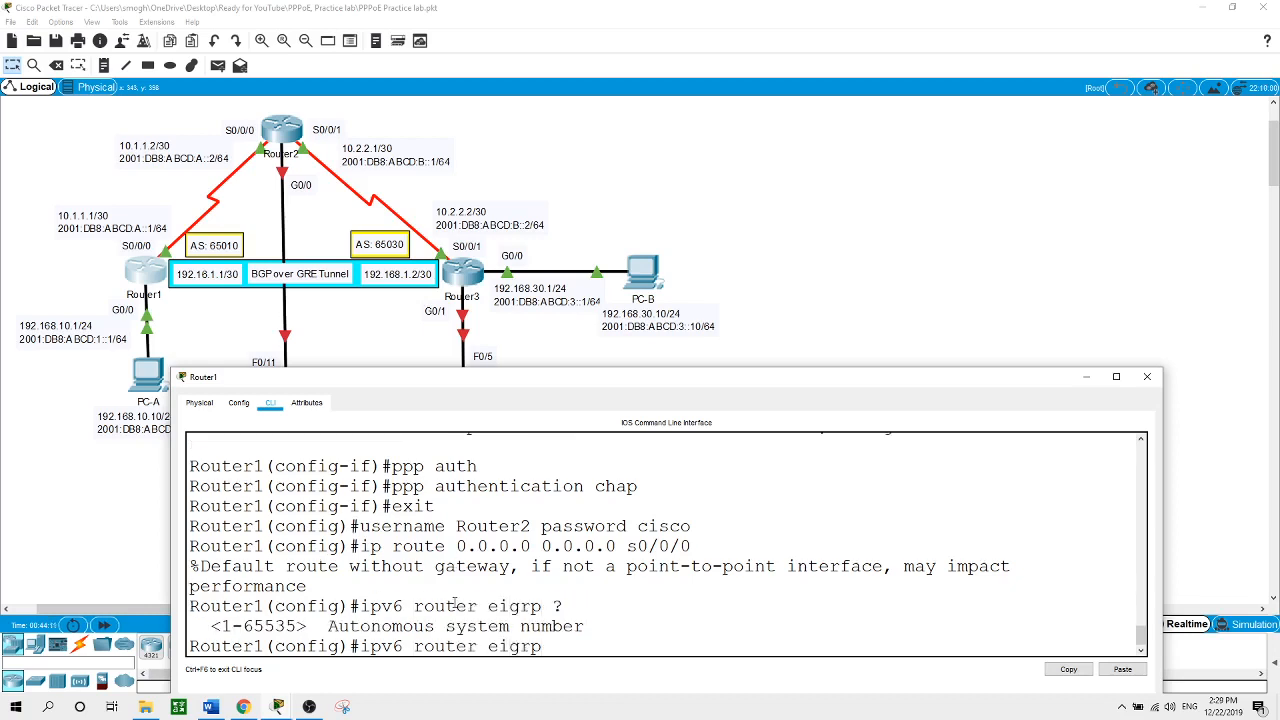
{"action": "type", "text": "1"}
Start IPv6 EIGRP 1 on Router1 with router ID 1.1.1.1 and activate it with no shut
{"action": "key", "text": "Return"}
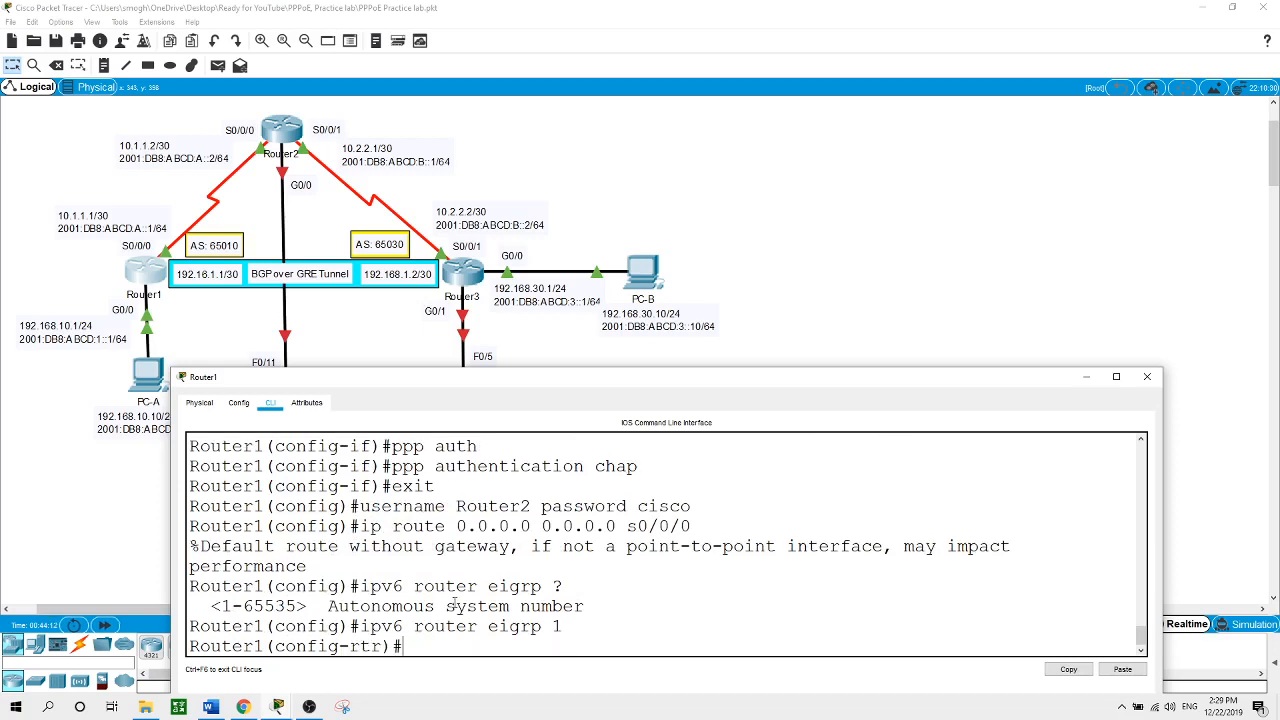
{"action": "type", "text": "ei"}
{"action": "key", "text": "Tab"}
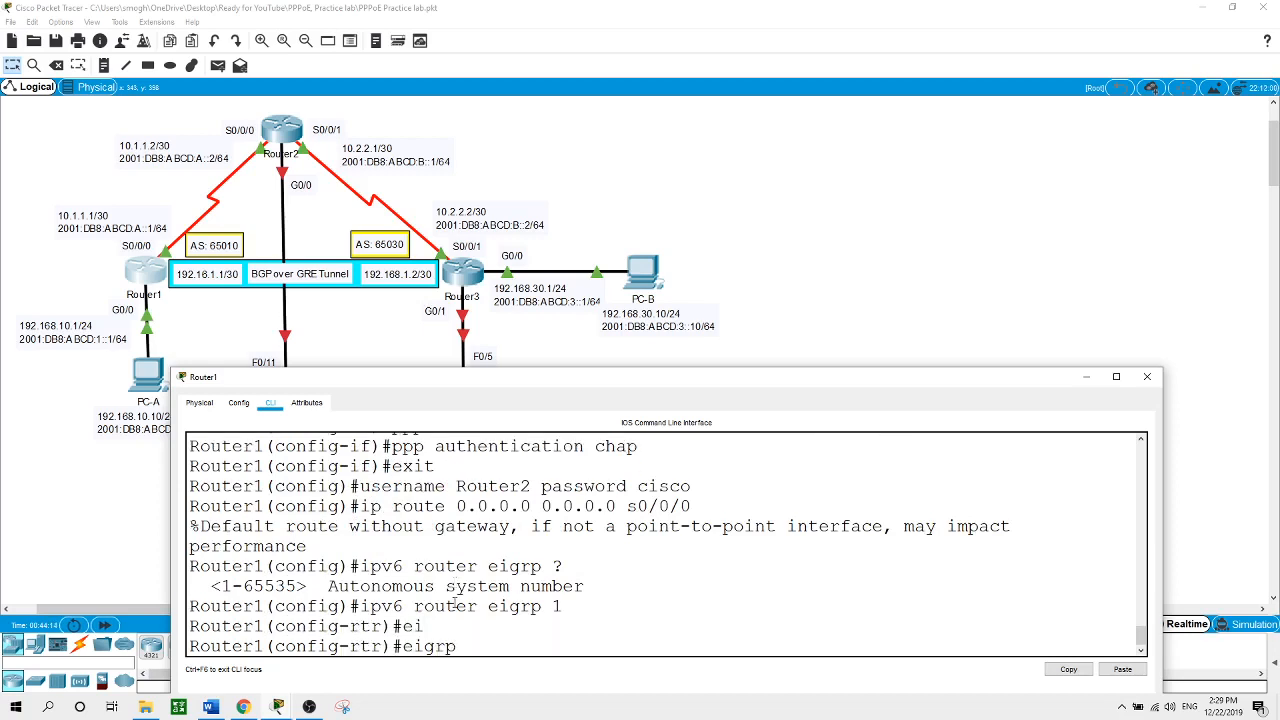
{"action": "type", "text": "ro"}
{"action": "key", "text": "Tab"}
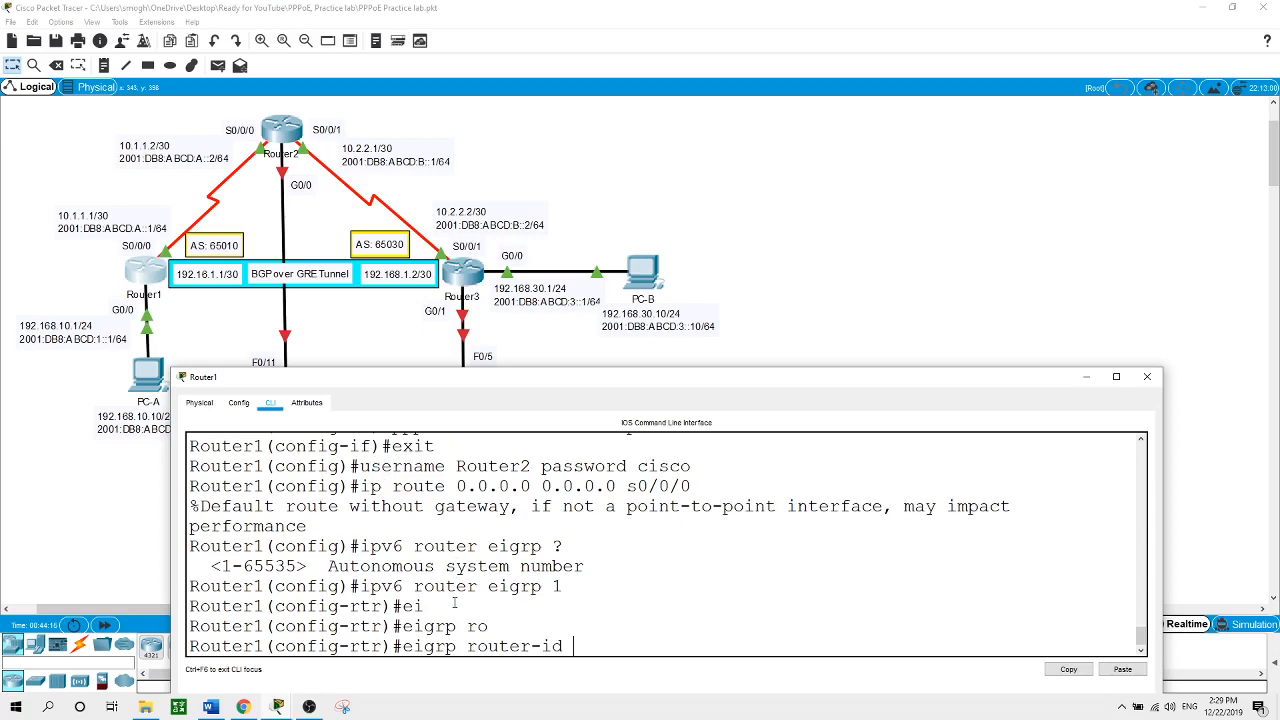
{"action": "type", "text": "1.1.1.1"}
{"action": "key", "text": "Return"}
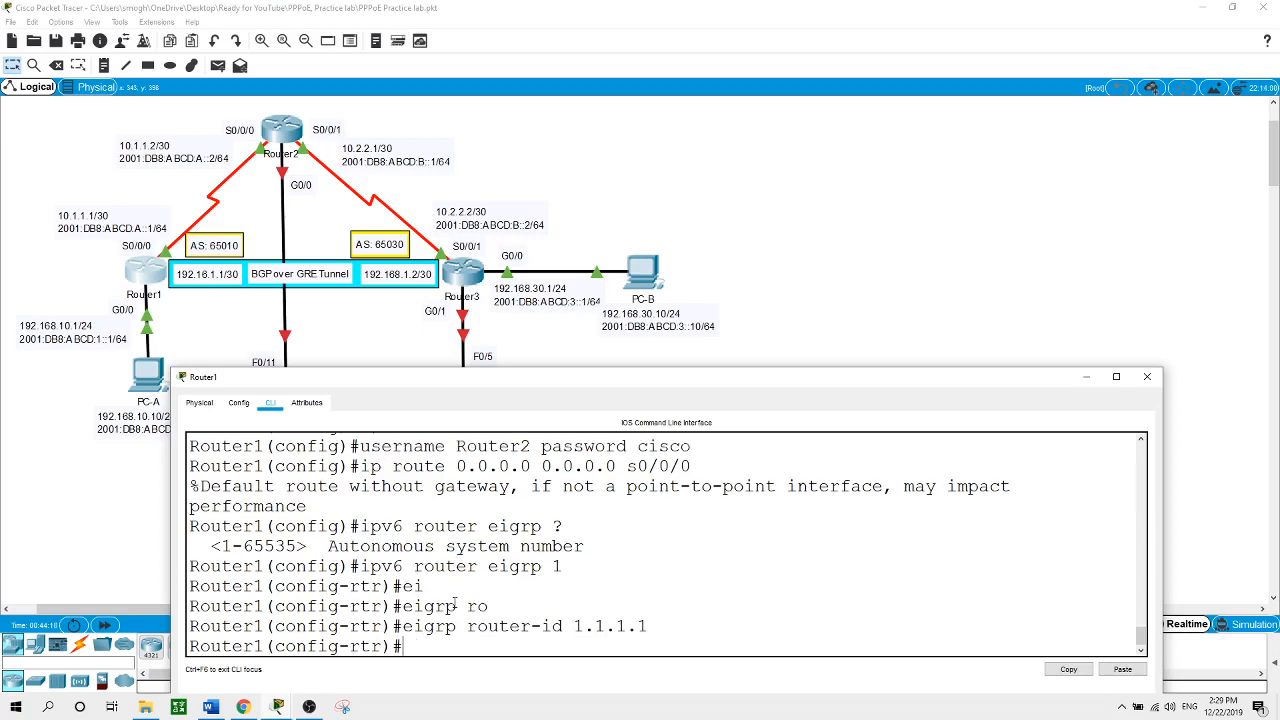
{"action": "type", "text": "no shut"}
{"action": "key", "text": "Return"}
{"action": "key", "text": "Return"}
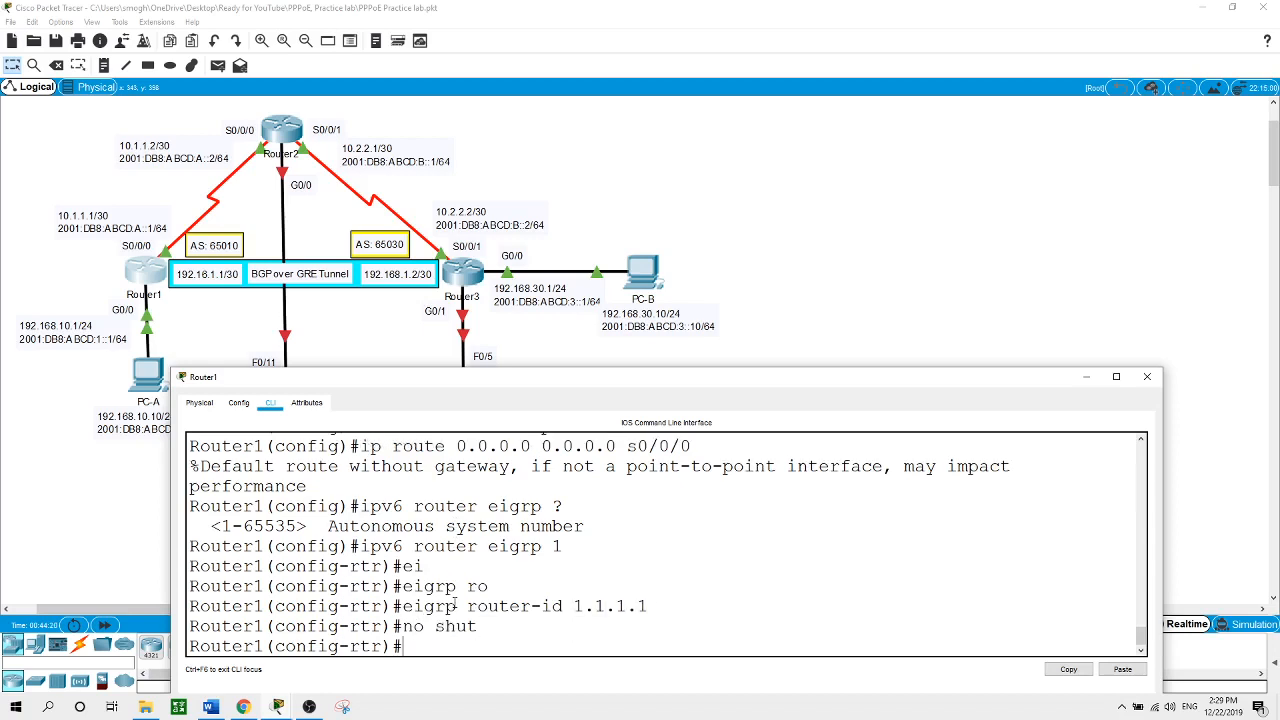
{"action": "type", "text": "exit"}
{"action": "key", "text": "Return"}
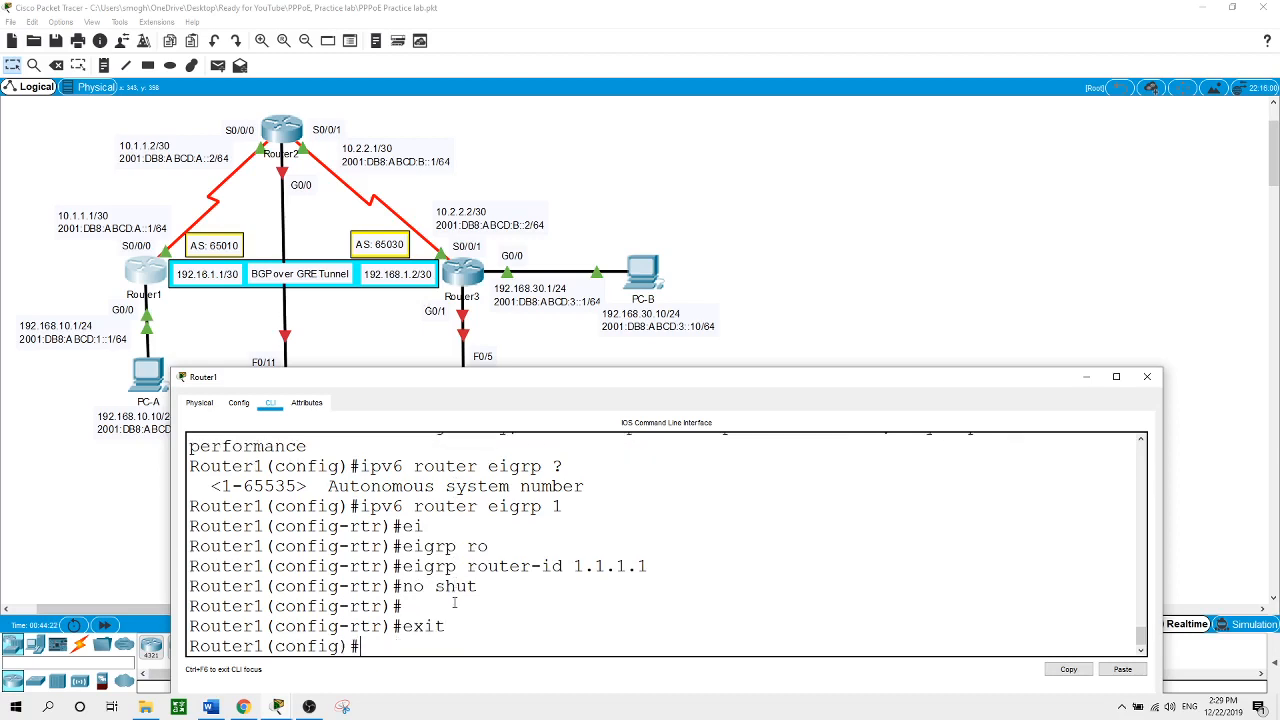
Enable IPv6 EIGRP 1 on Router1's GigabitEthernet0/0 interface
{"action": "type", "text": "int"}
{"action": "type", "text": "g0/0"}
{"action": "key", "text": "Return"}
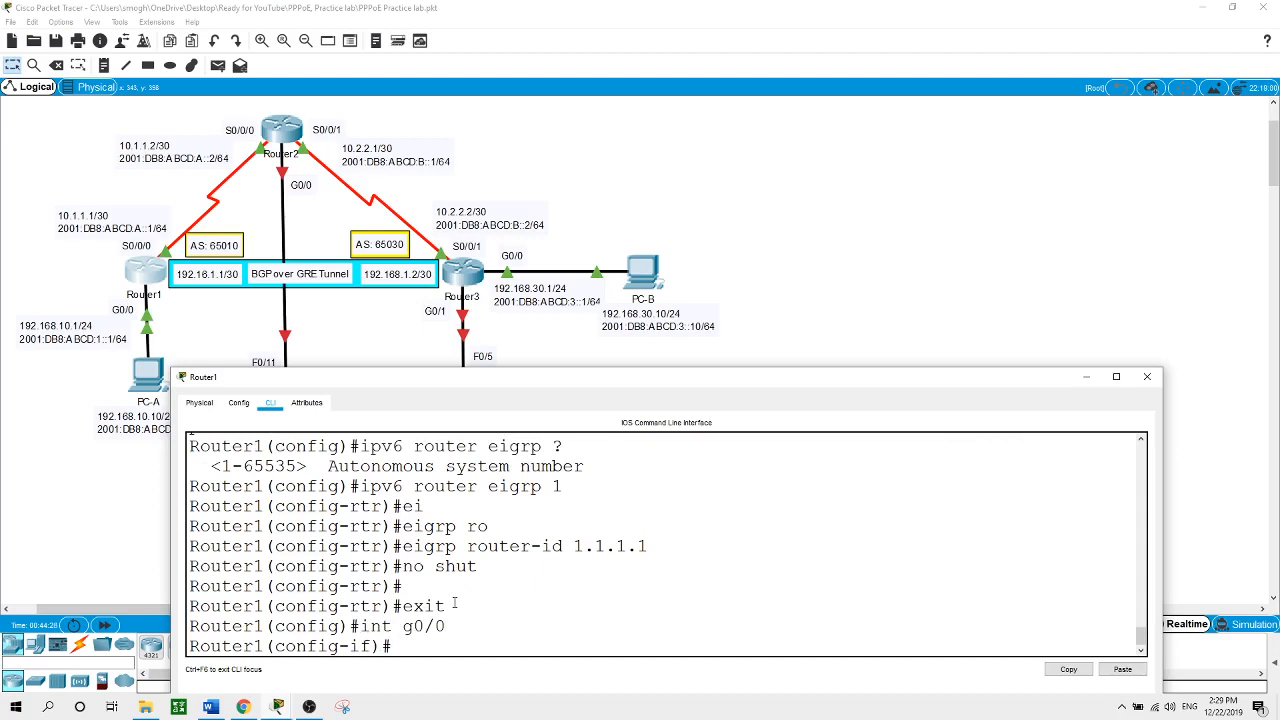
{"action": "type", "text": "ipv6 ei"}
{"action": "key", "text": "Tab"}
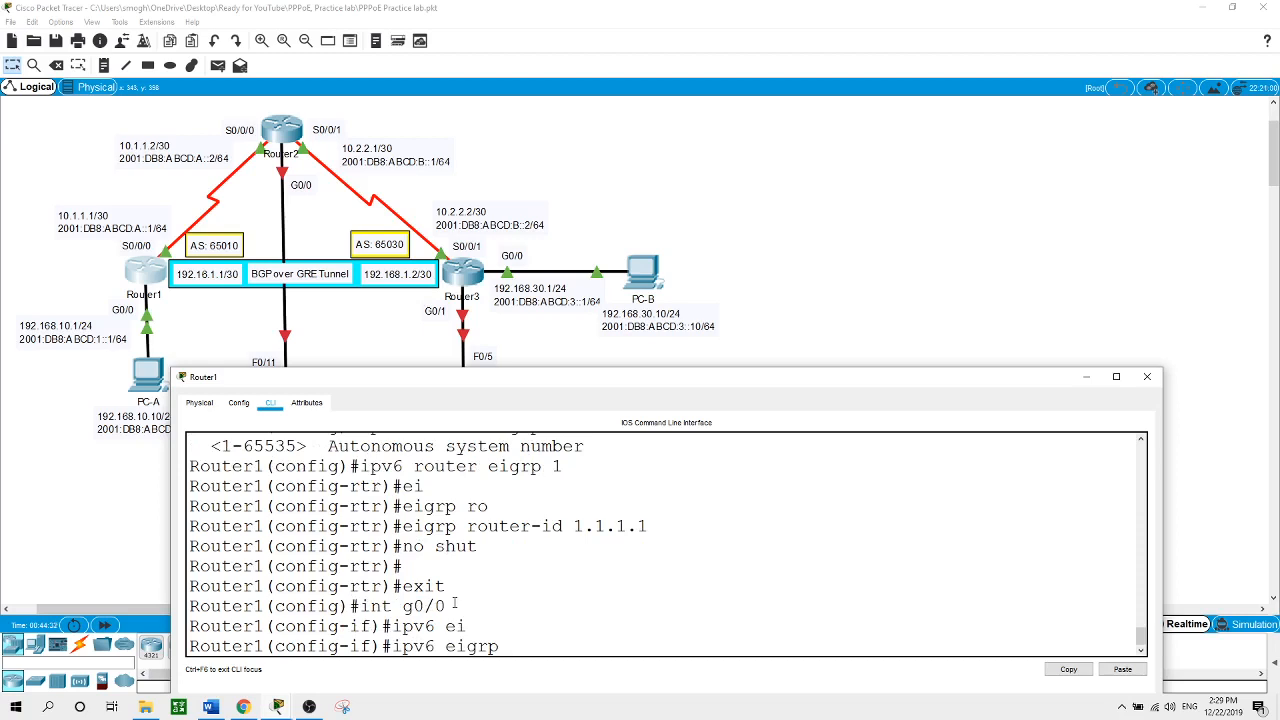
{"action": "type", "text": "1"}
{"action": "key", "text": "Return"}
Enable IPv6 EIGRP 1 on Router1's Serial0/0/0, then switch to Router2's command line
{"action": "type", "text": "int s"}
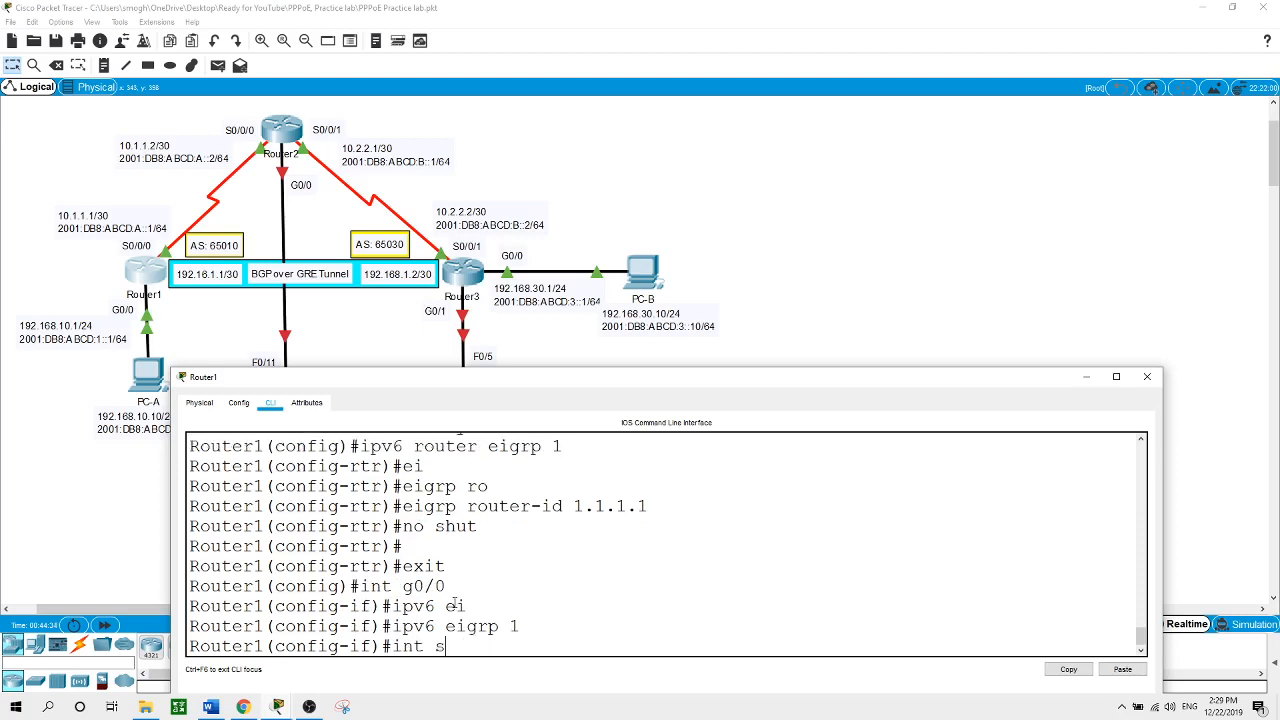
{"action": "type", "text": "0/0/0"}
{"action": "key", "text": "Return"}
{"action": "type", "text": "ipv6"}
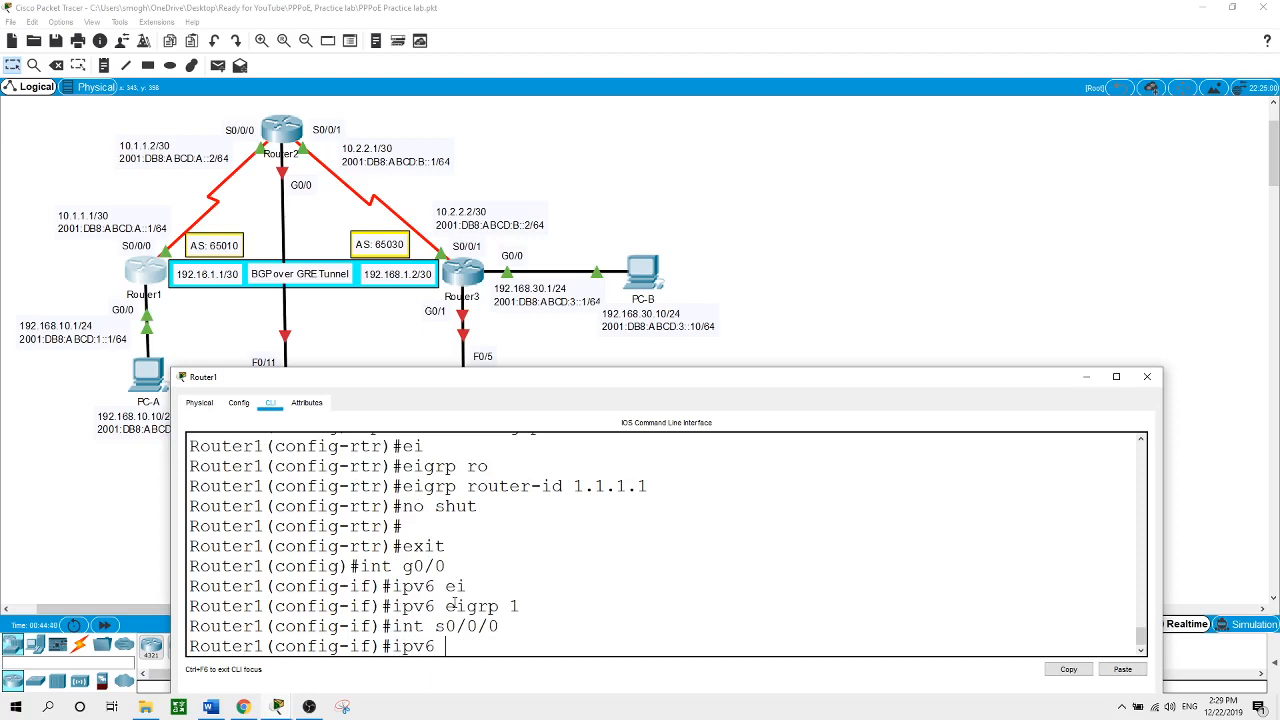
{"action": "type", "text": " ei"}
{"action": "key", "text": "Tab"}
{"action": "type", "text": "1"}
{"action": "key", "text": "Return"}
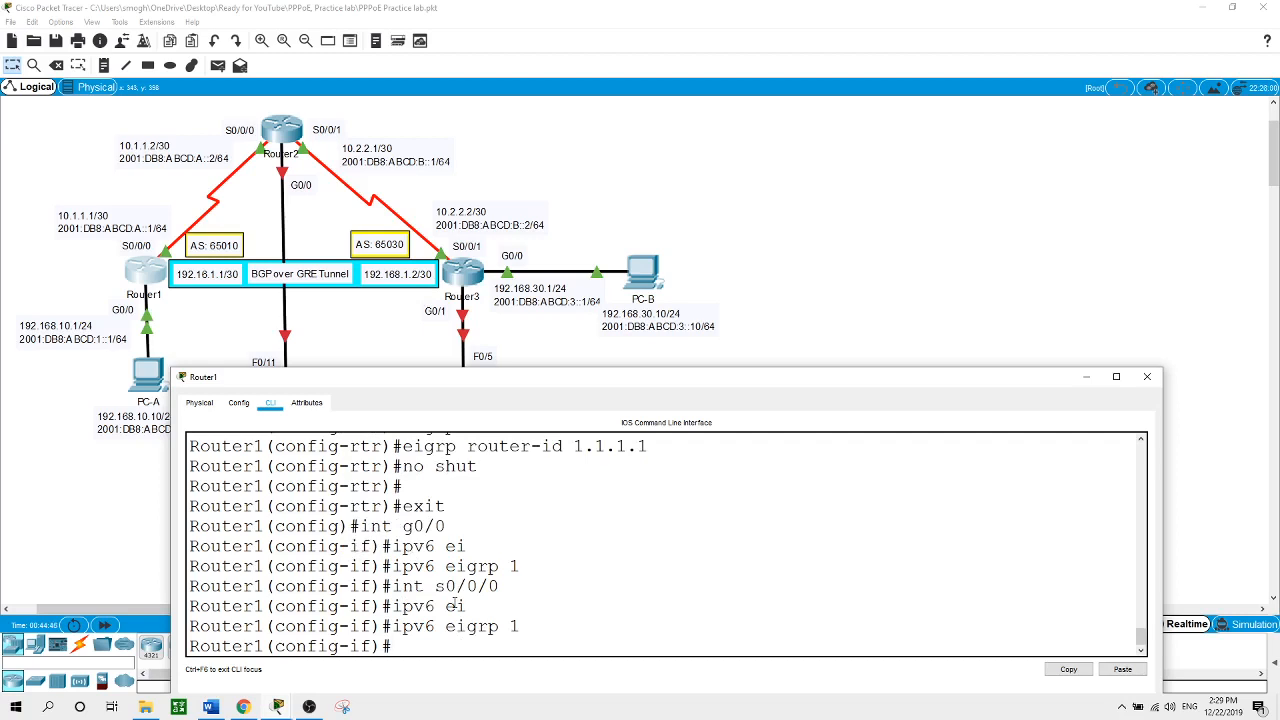
{"action": "left_click", "coordinate": [284, 131]}
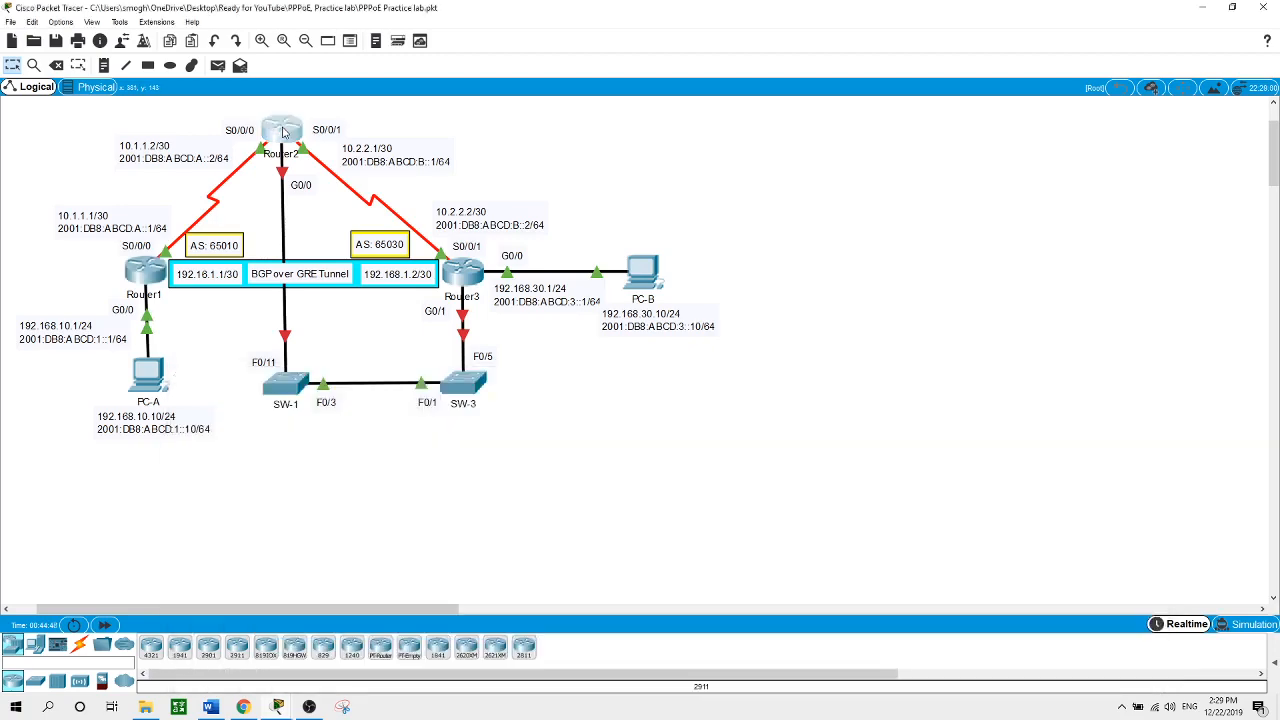
{"action": "key", "text": "Return"}
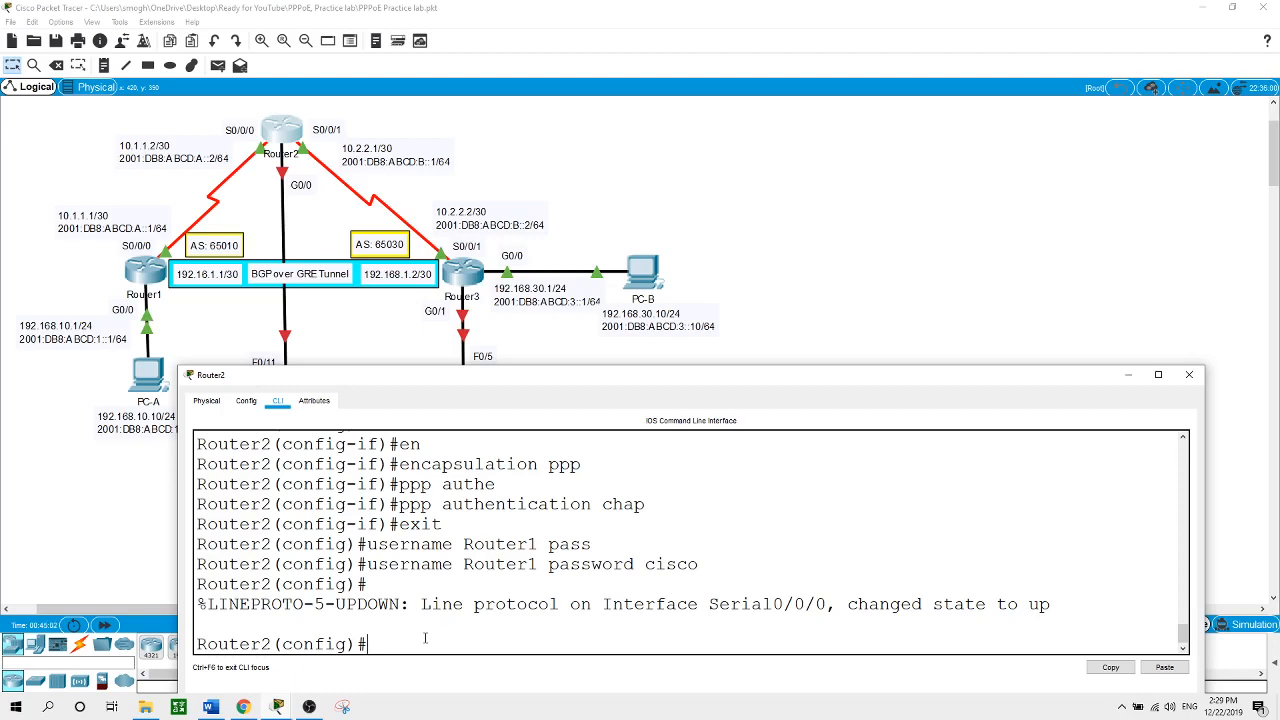
Create IPv6 EIGRP process 1 on Router2 with router ID 2.2.2.2
{"action": "type", "text": "ipv6 router eig"}
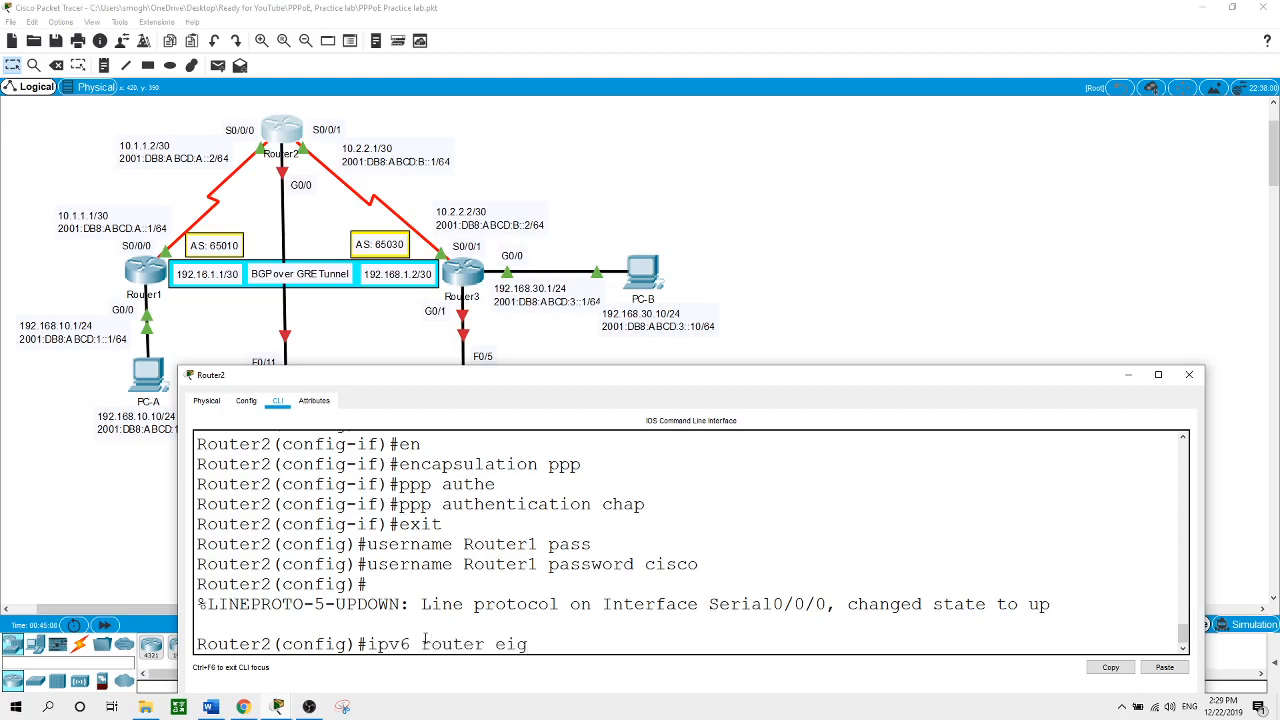
{"action": "key", "text": "Tab"}
{"action": "type", "text": "1"}
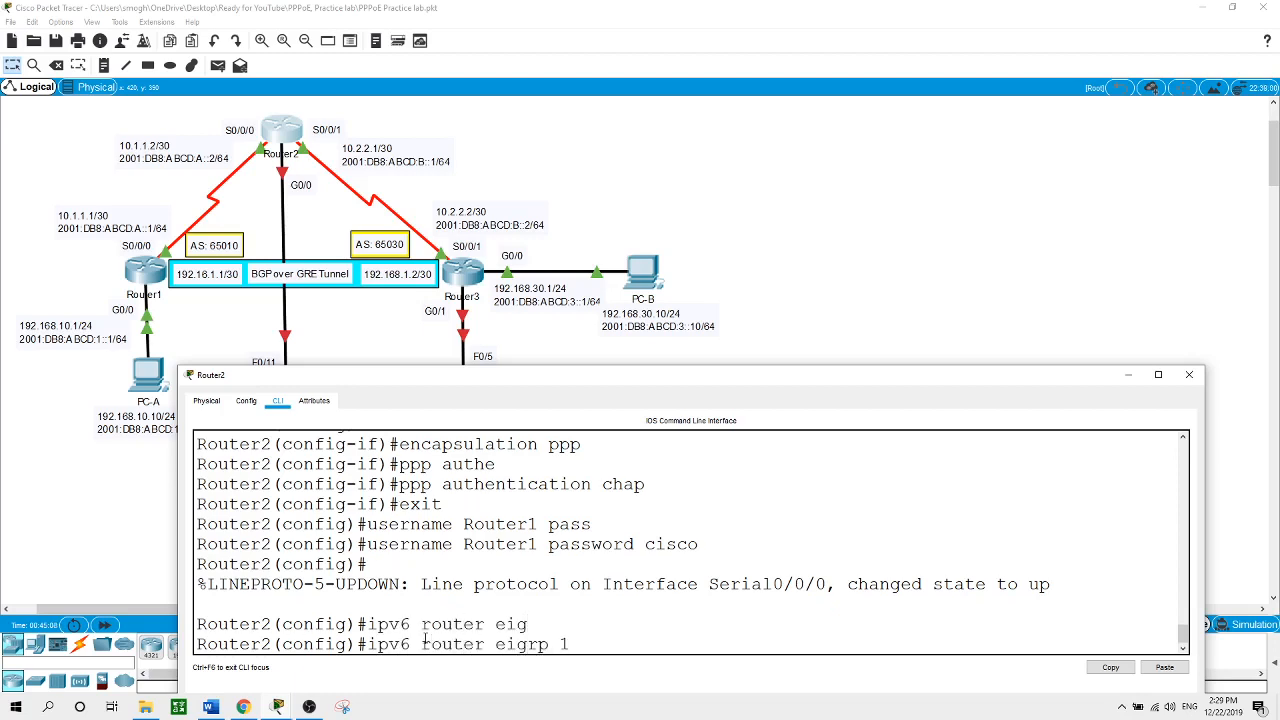
{"action": "key", "text": "Return"}
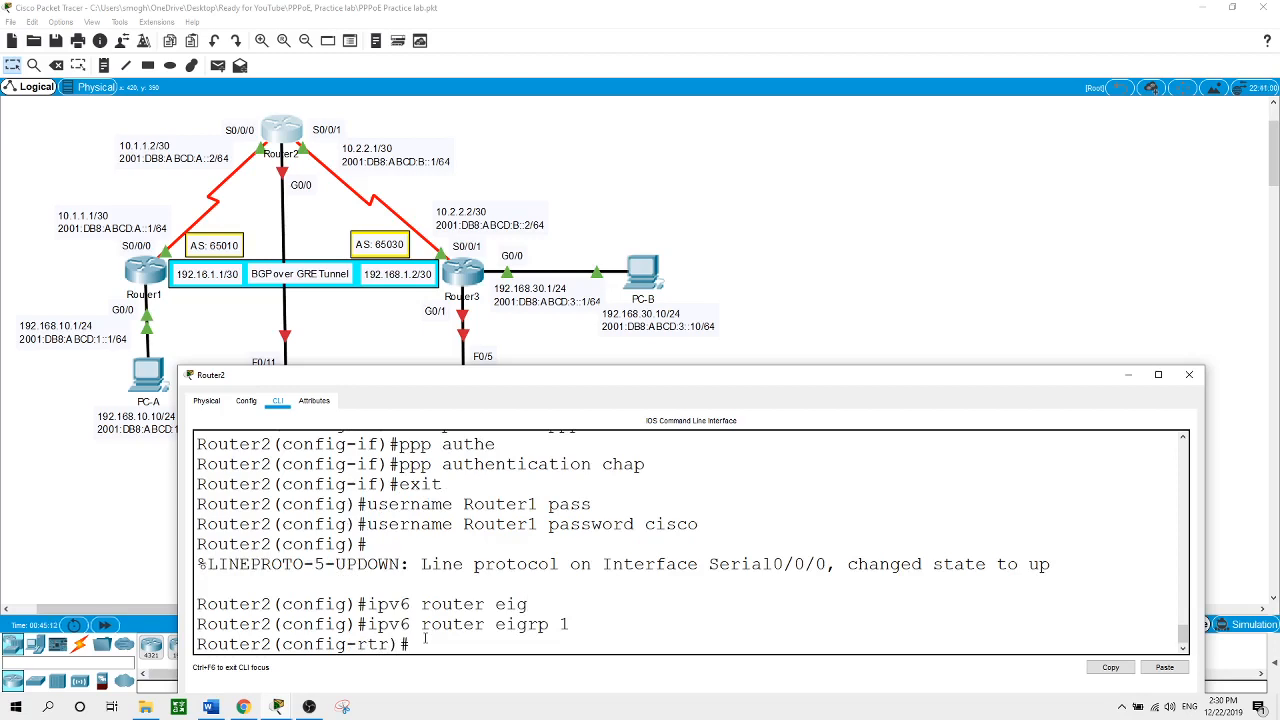
{"action": "type", "text": "ei"}
{"action": "key", "text": "Tab"}
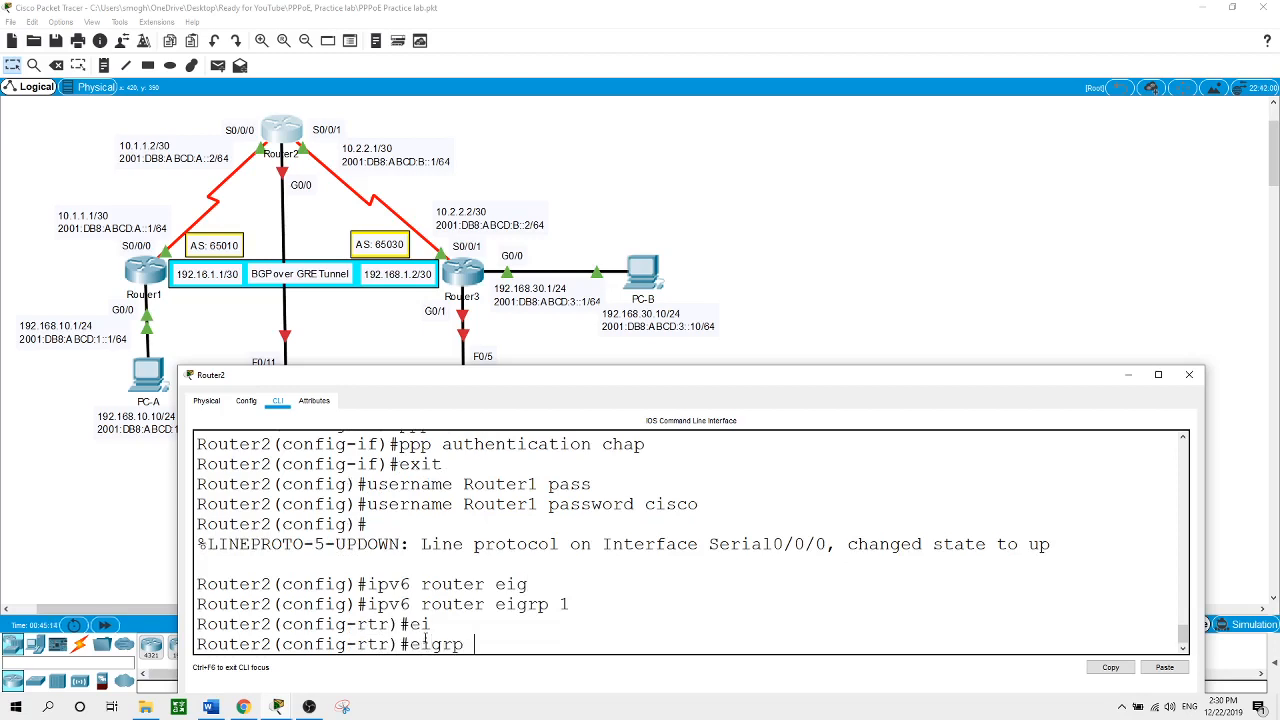
{"action": "type", "text": "ro"}
{"action": "key", "text": "Tab"}
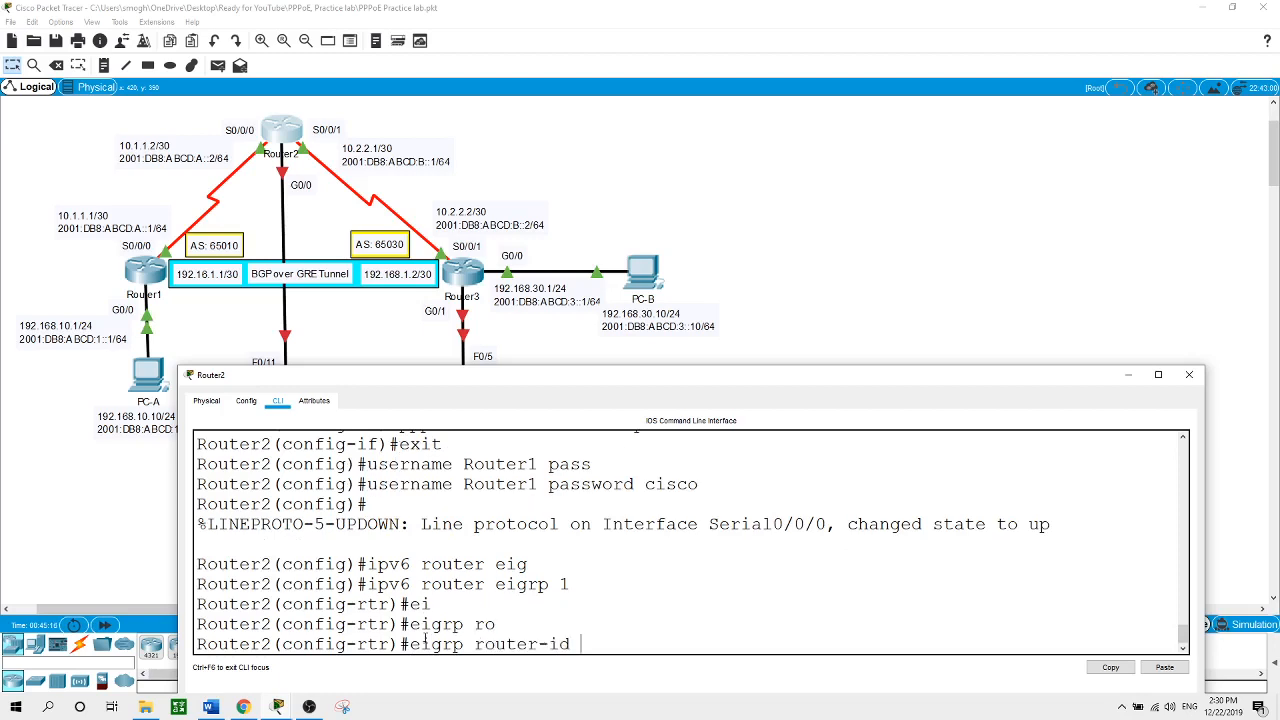
{"action": "type", "text": "2.2.2.2"}
{"action": "key", "text": "Return"}
Activate Router2's IPv6 EIGRP process with no shut and exit router configuration
{"action": "type", "text": "e"}
{"action": "key", "text": "BackSpace"}
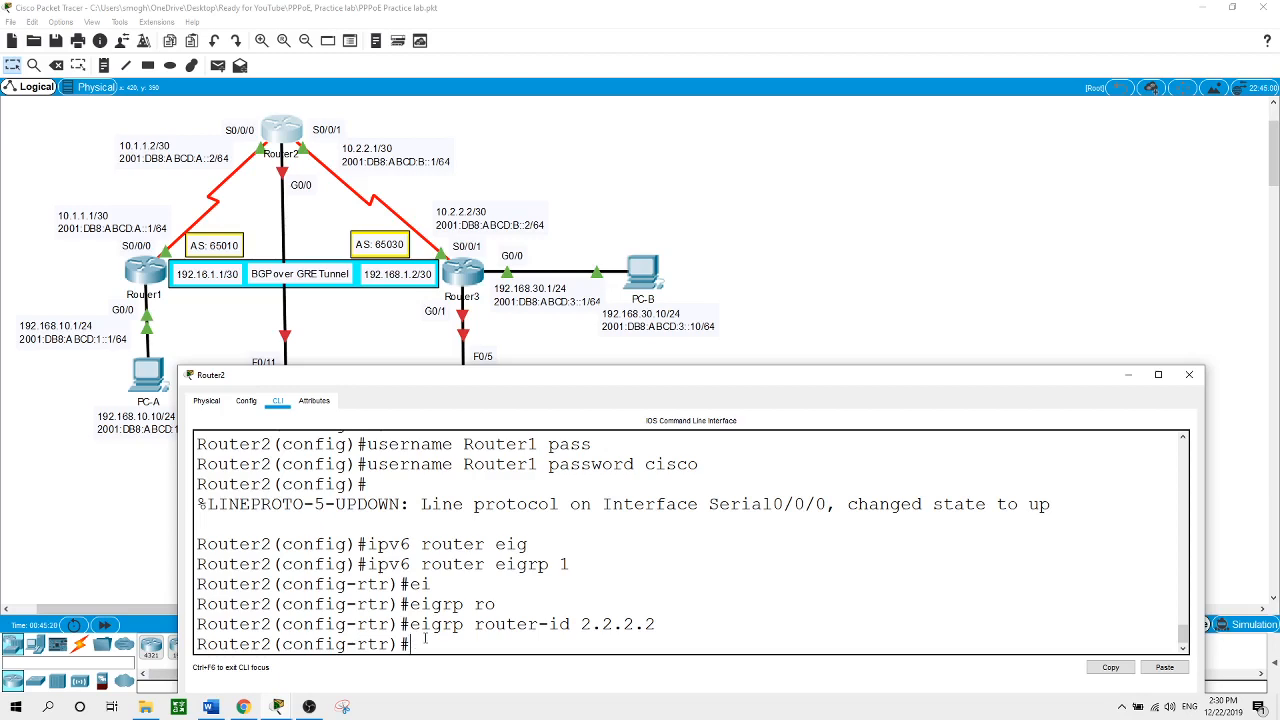
{"action": "type", "text": "no shut"}
{"action": "key", "text": "Return"}
{"action": "key", "text": "Return"}
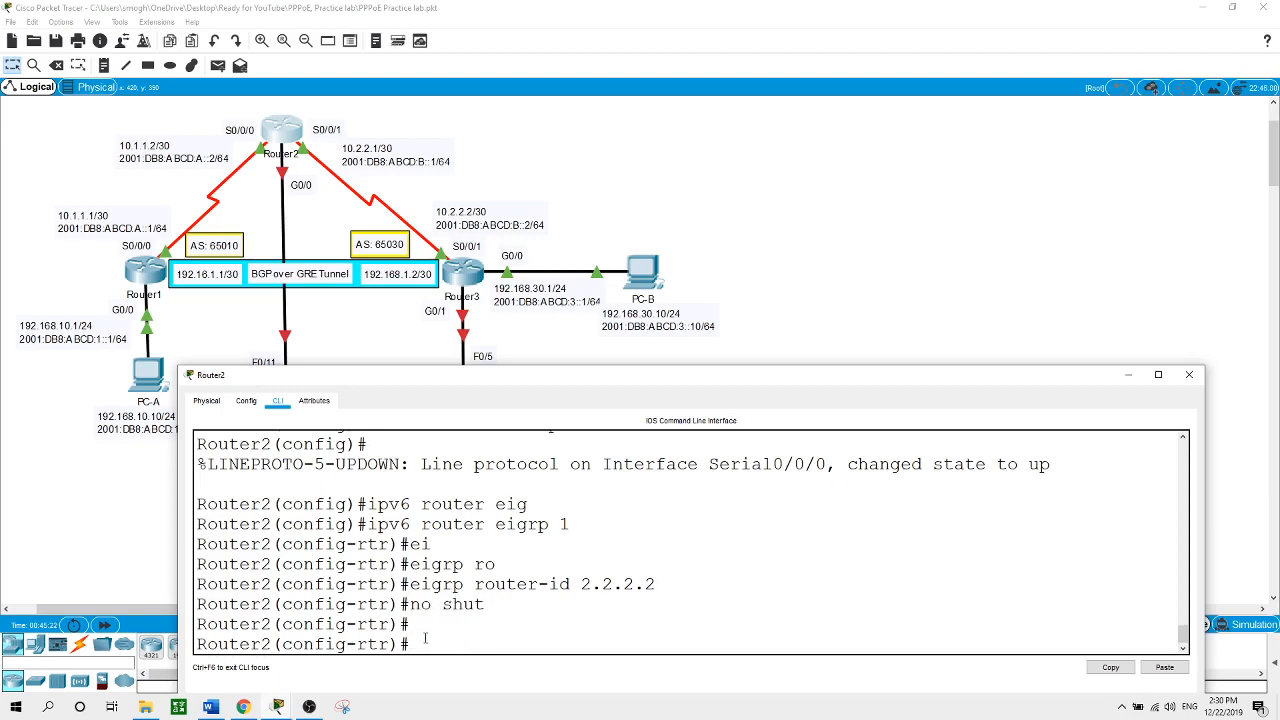
{"action": "type", "text": "exit"}
{"action": "key", "text": "Return"}
Enable IPv6 EIGRP 1 on Router2's Serial0/0/0 and Serial0/0/1 interfaces
{"action": "type", "text": "ig)#i"}
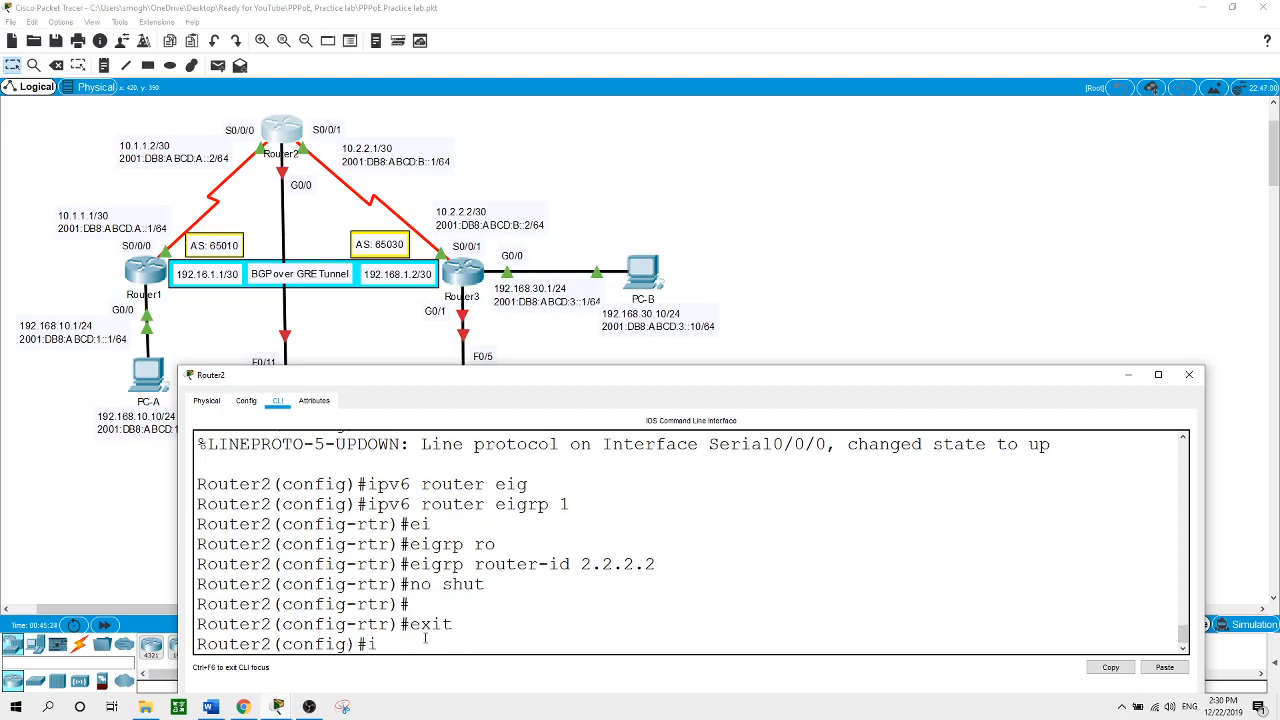
{"action": "type", "text": "nt s0/0/0"}
{"action": "key", "text": "Return"}
{"action": "type", "text": "ip"}
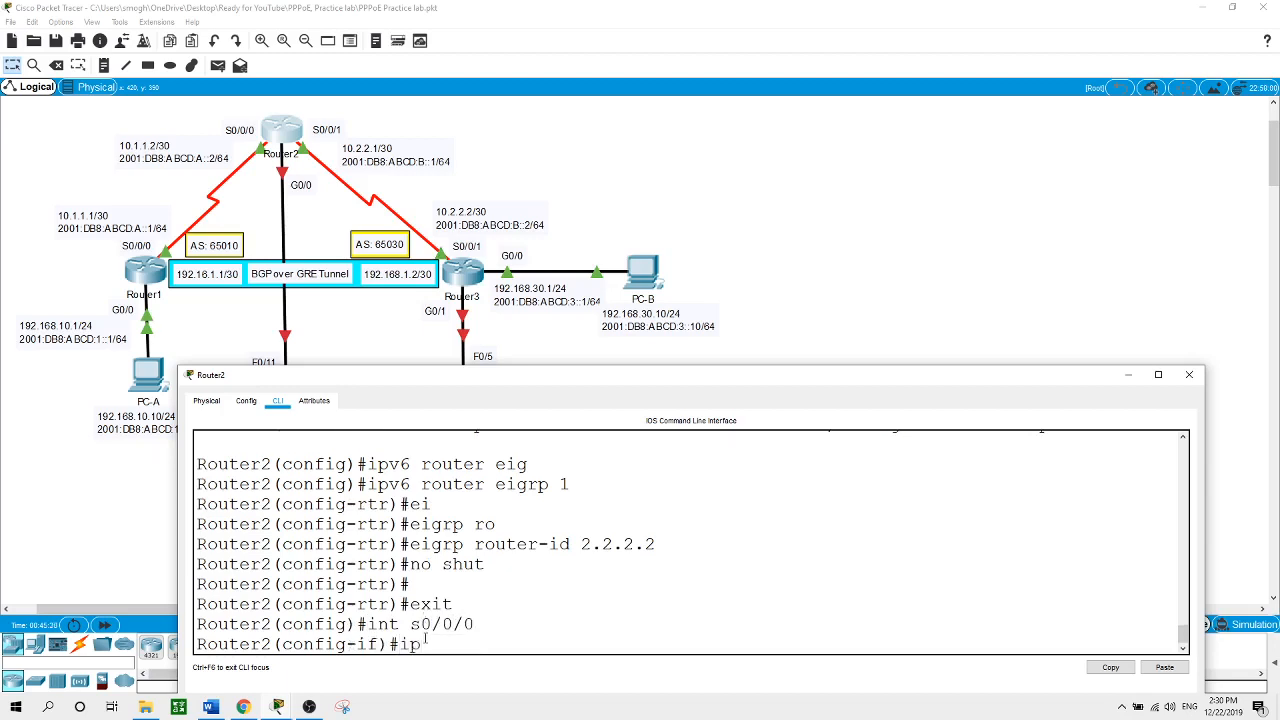
{"action": "type", "text": "v6 ei"}
{"action": "key", "text": "Tab"}
{"action": "type", "text": "1"}
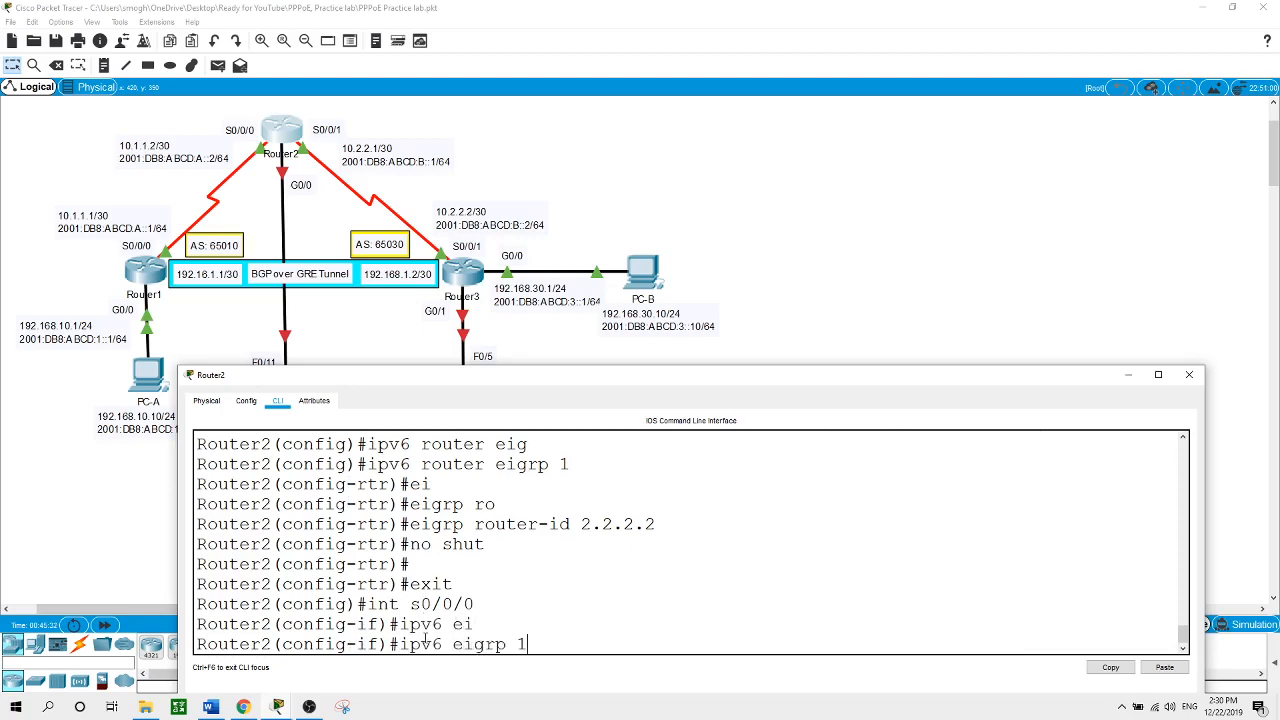
{"action": "key", "text": "Return"}
{"action": "type", "text": "int s0/0/"}
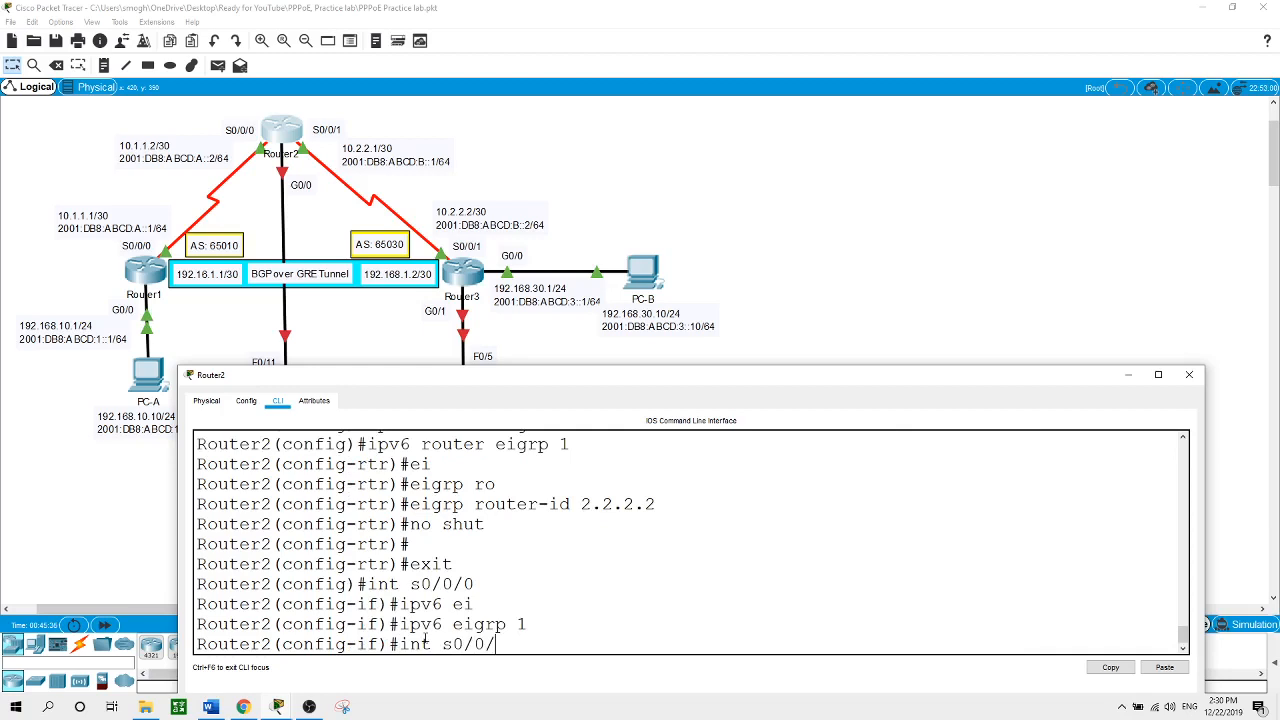
{"action": "type", "text": "1"}
{"action": "key", "text": "Return"}
{"action": "type", "text": "ipv"}
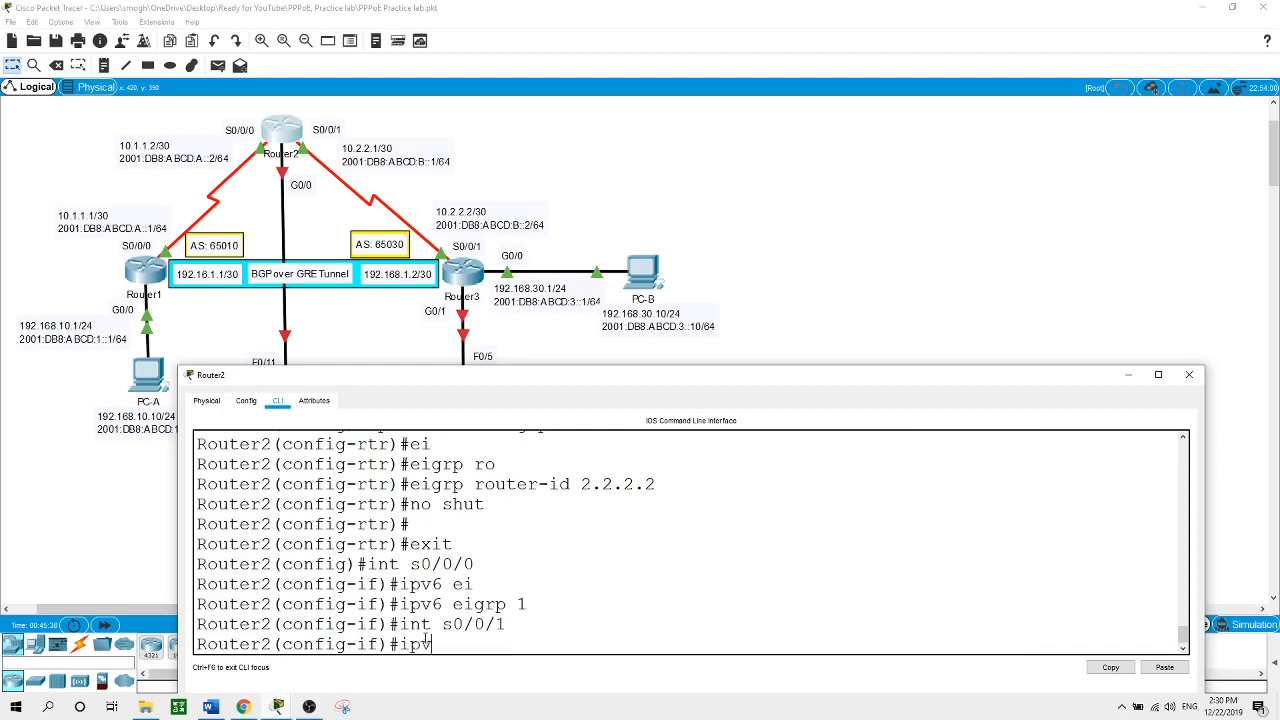
{"action": "type", "text": "6 ei"}
{"action": "key", "text": "Tab"}
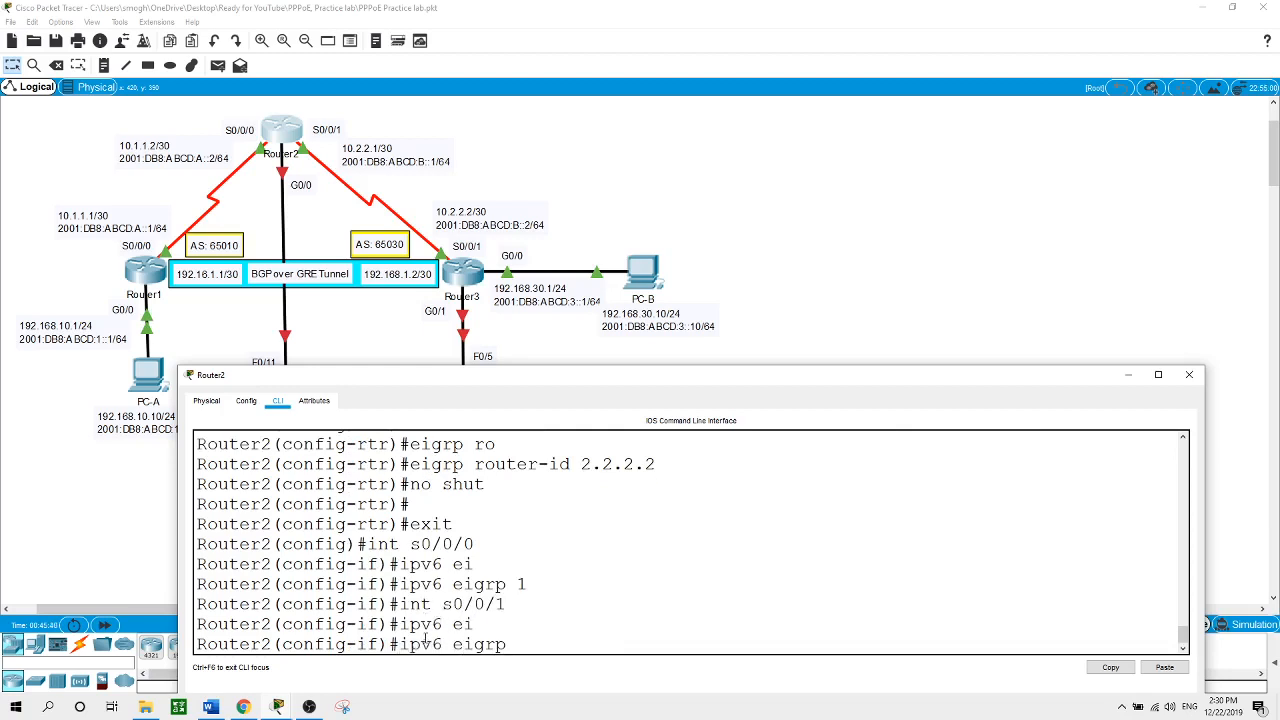
{"action": "type", "text": "1"}
{"action": "key", "text": "Return"}
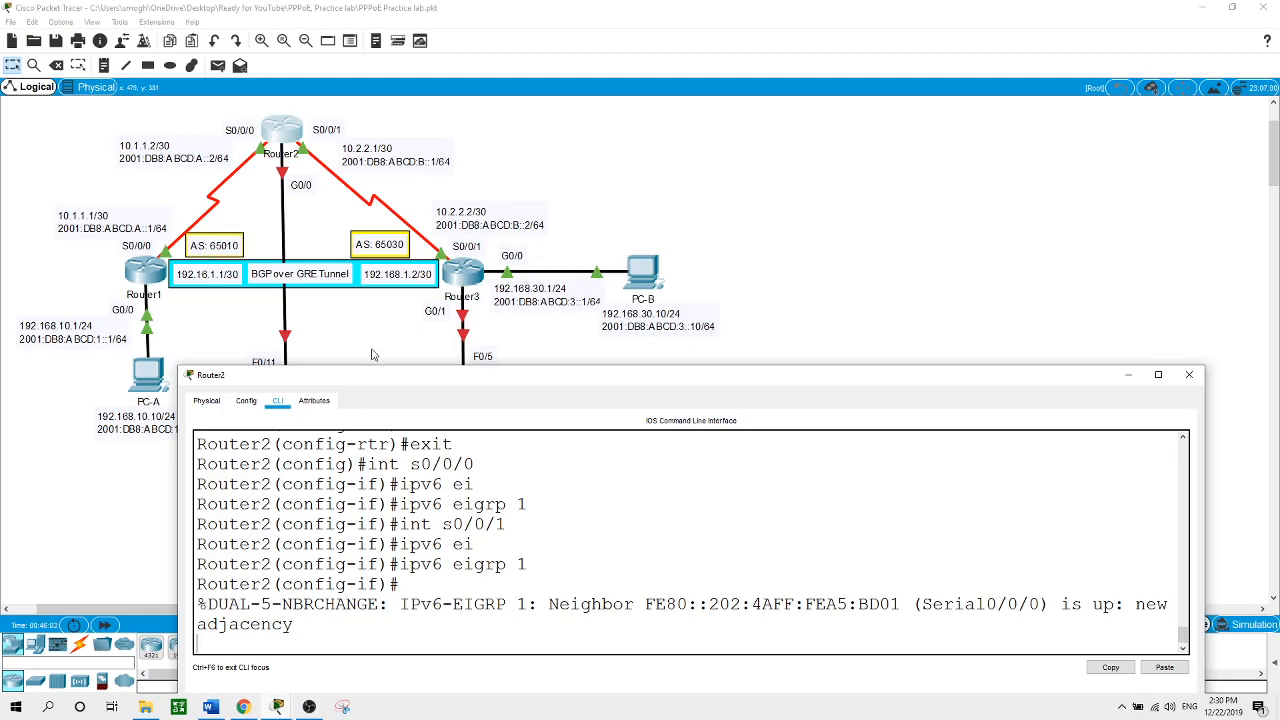
On Router3, leave interface configuration and add default route 0.0.0.0 0.0.0.0 out Serial0/0/1
{"action": "left_click", "coordinate": [460, 278]}
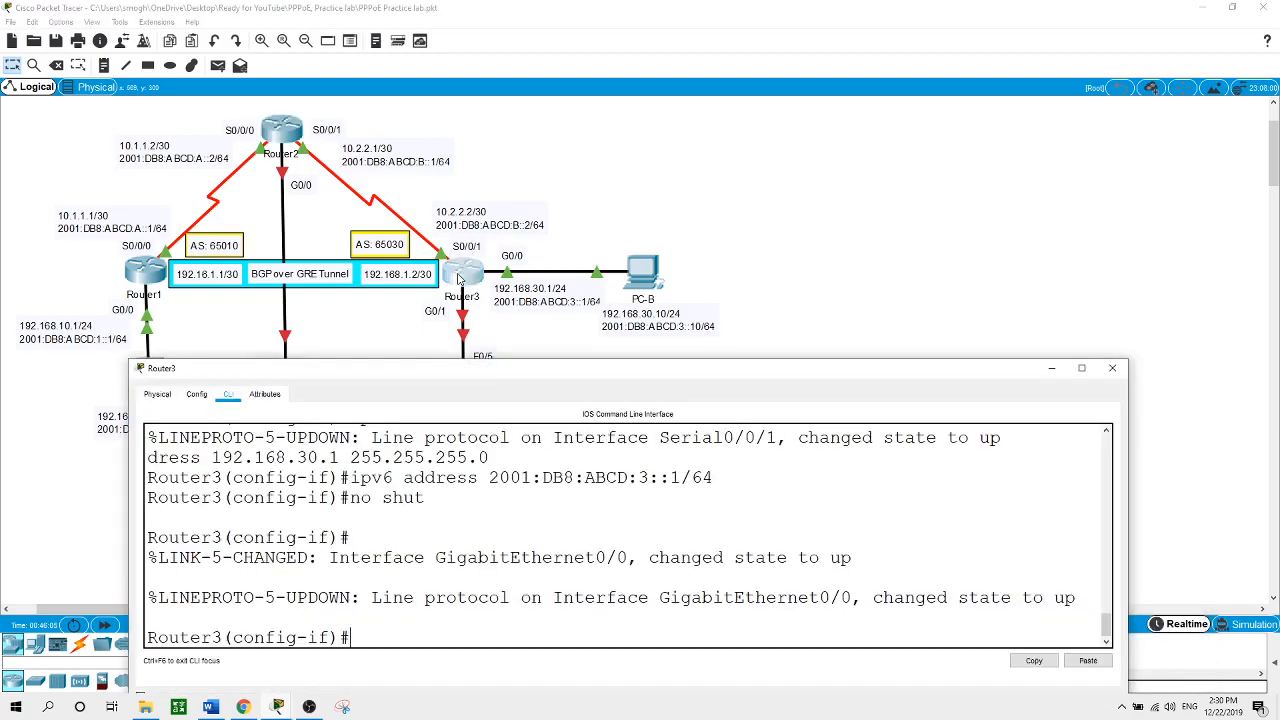
{"action": "type", "text": "exit"}
{"action": "key", "text": "Return"}
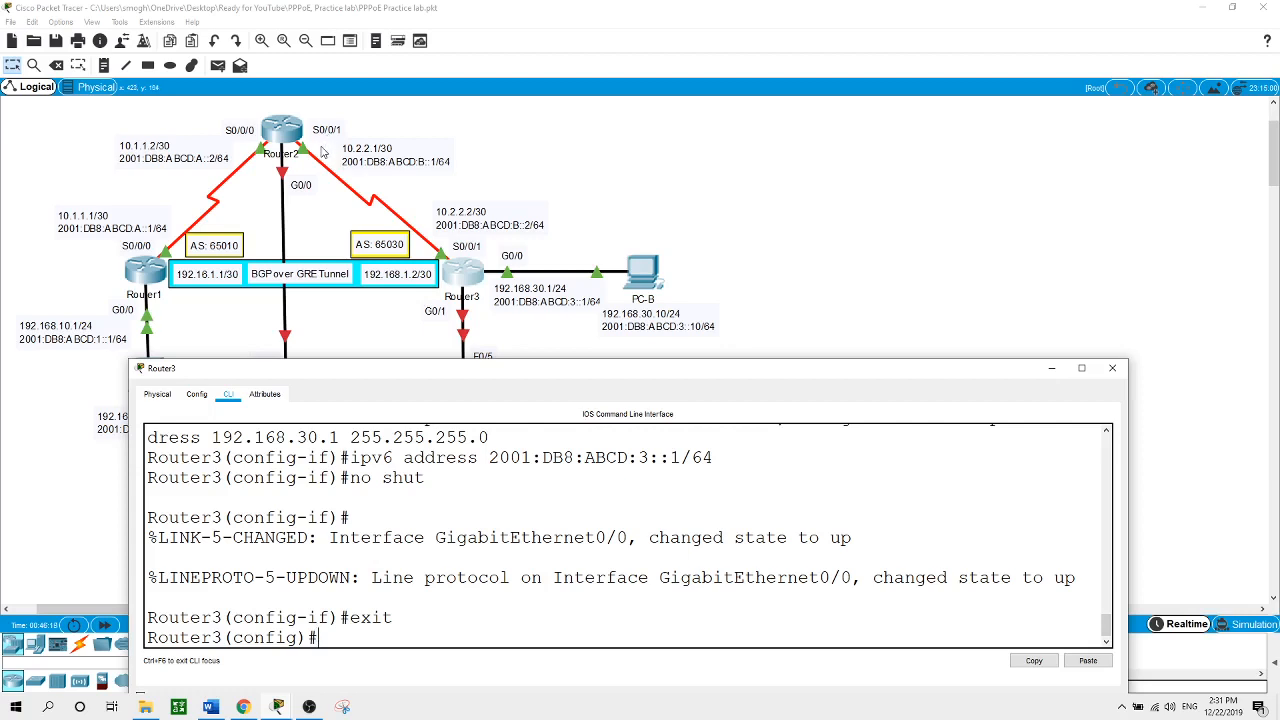
{"action": "type", "text": "ip route 0.0.0.0 0.0.0.0"}
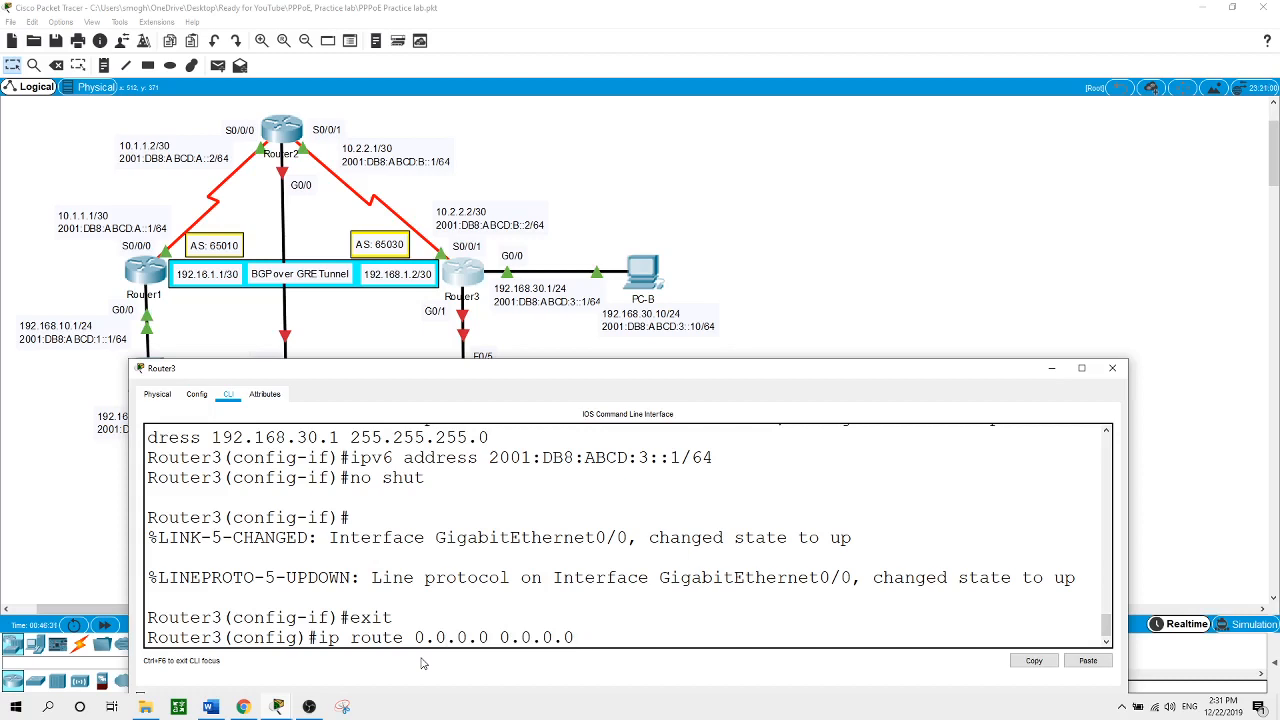
{"action": "type", "text": " s0/0/1"}
{"action": "key", "text": "Return"}
{"action": "key", "text": "Return"}
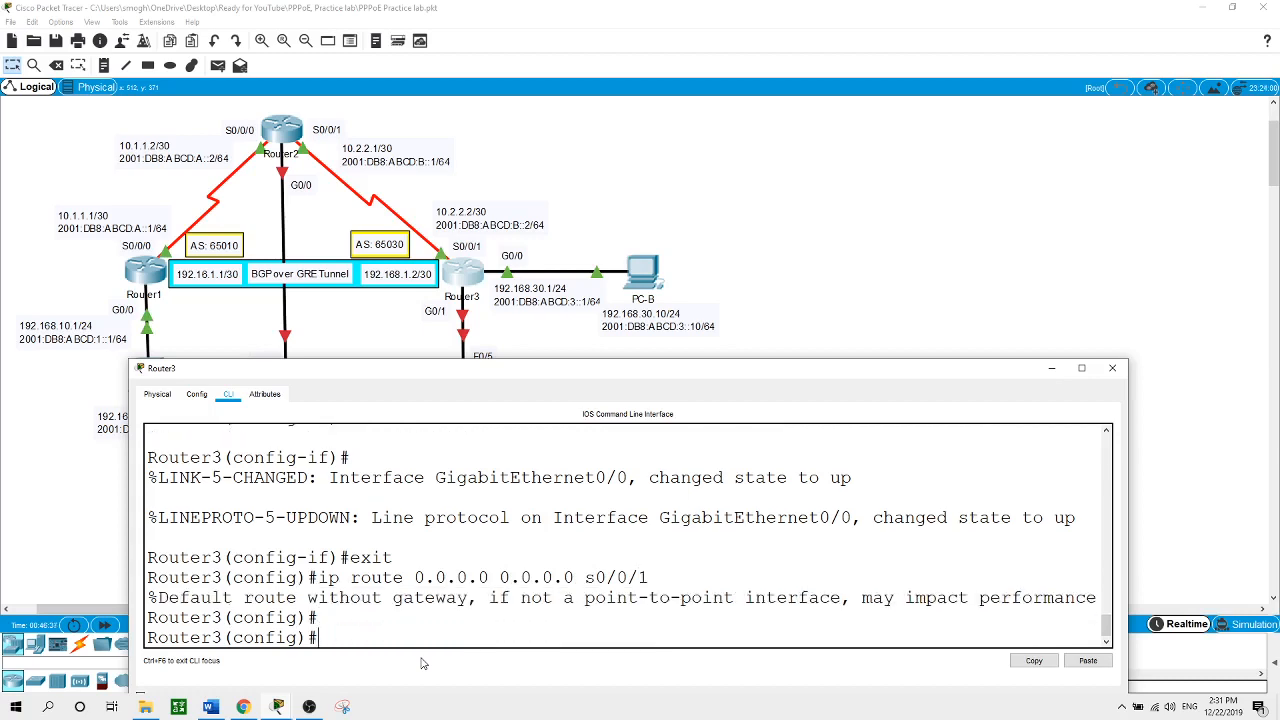
Enable IPv6 unicast routing on Router3 so the IPv6 EIGRP process can start
{"action": "type", "text": "ipv6 router eig"}
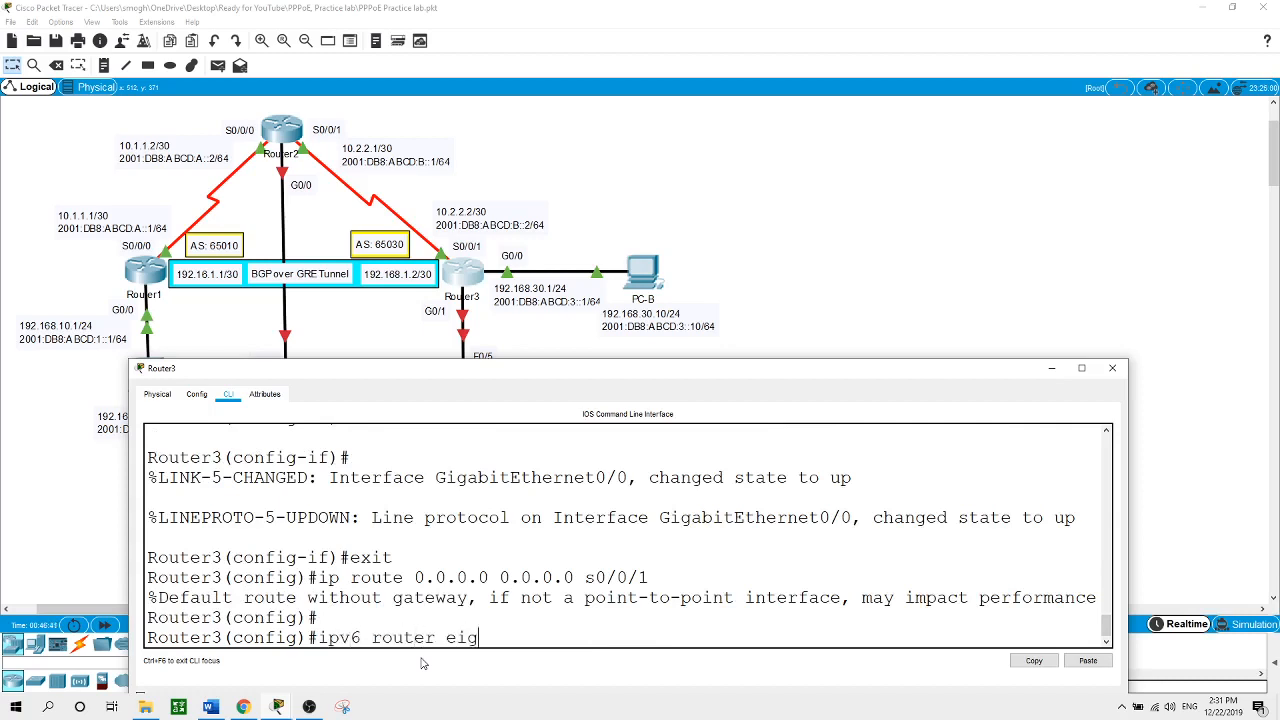
{"action": "key", "text": "Tab"}
{"action": "type", "text": "1"}
{"action": "key", "text": "Return"}
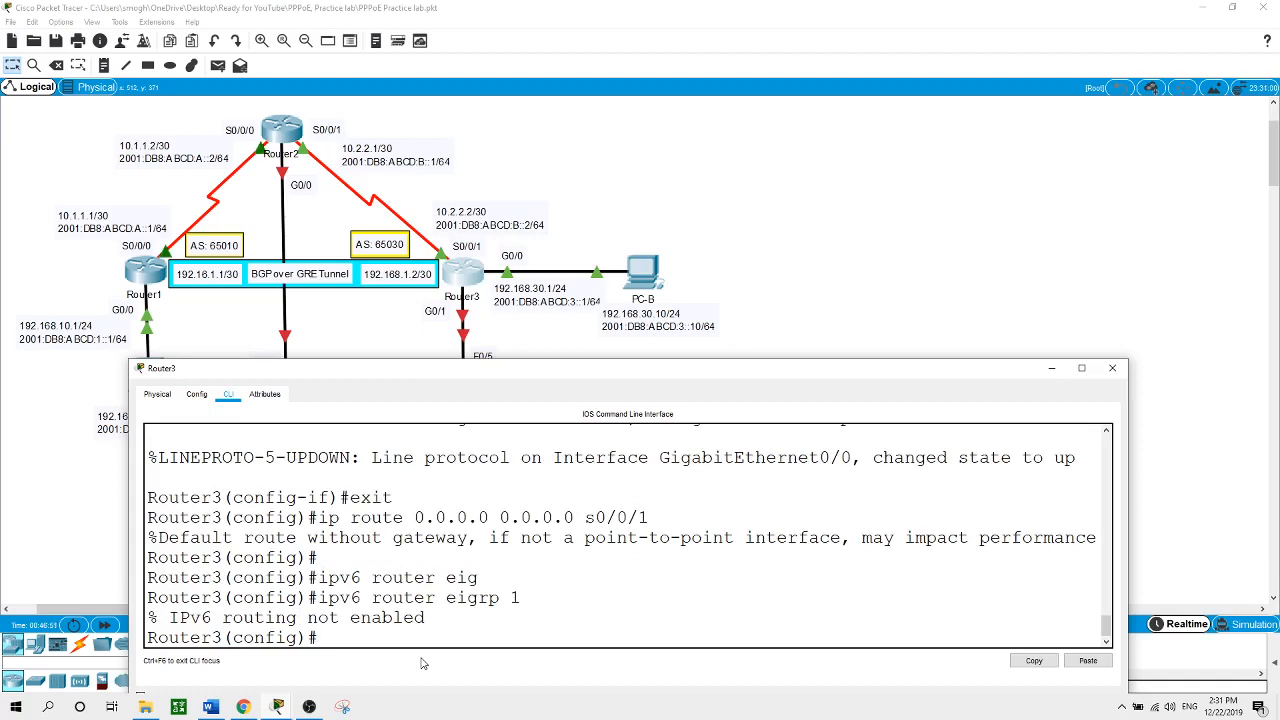
{"action": "type", "text": "ipv6 uni"}
{"action": "key", "text": "Tab"}
{"action": "key", "text": "Return"}
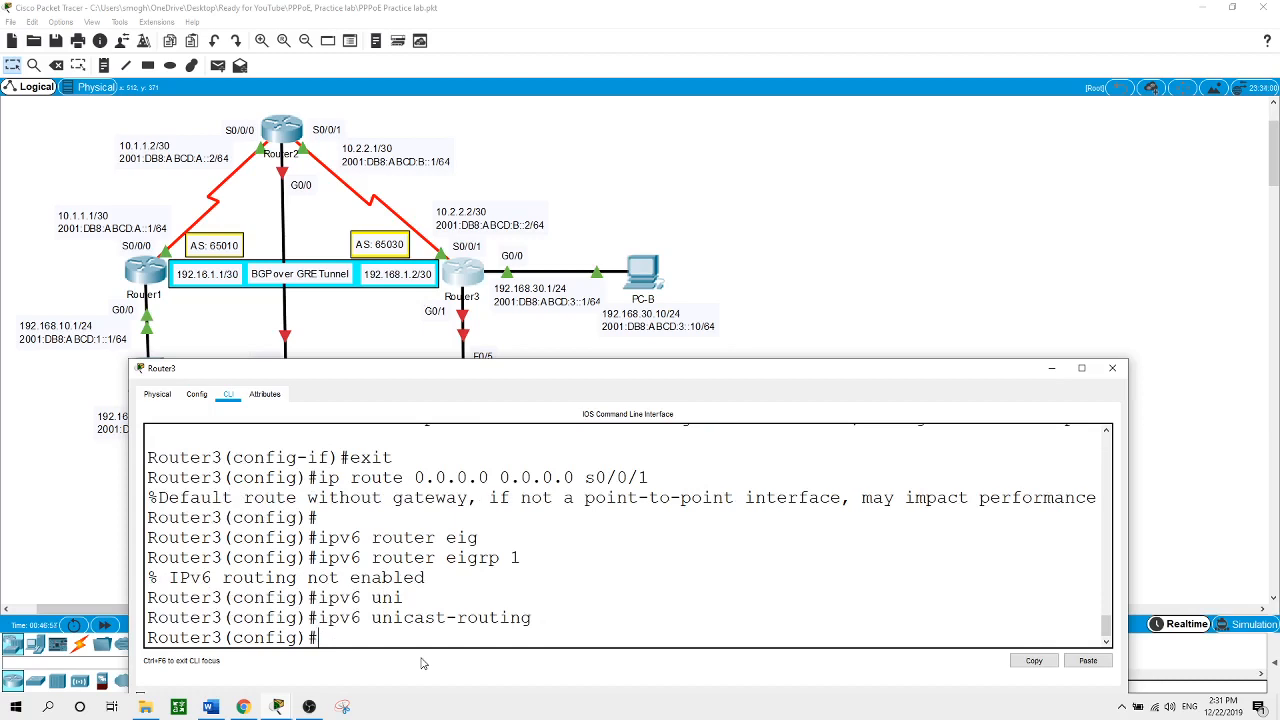
Create IPv6 EIGRP process 1 on Router3 with router ID 3.3.3.3
{"action": "type", "text": "ipv6 router eig"}
{"action": "key", "text": "Tab"}
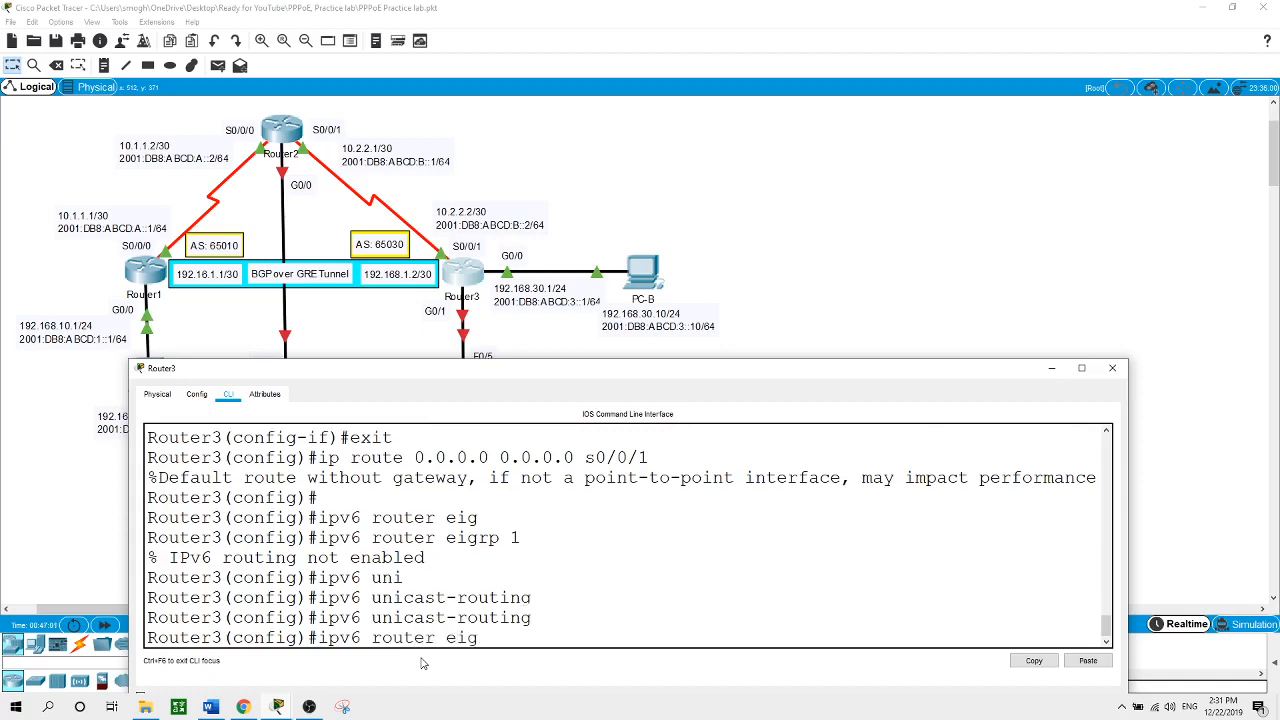
{"action": "type", "text": "1"}
{"action": "key", "text": "Return"}
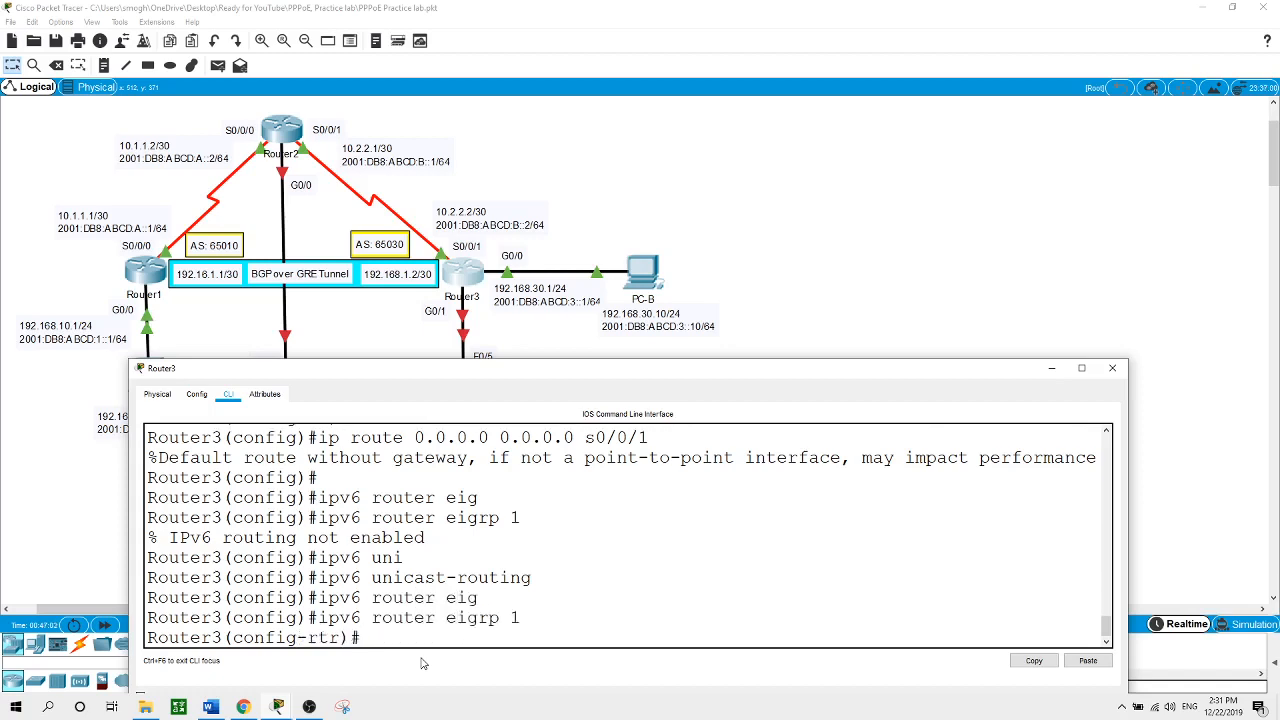
{"action": "type", "text": "ei"}
{"action": "key", "text": "Tab"}
{"action": "type", "text": "ro"}
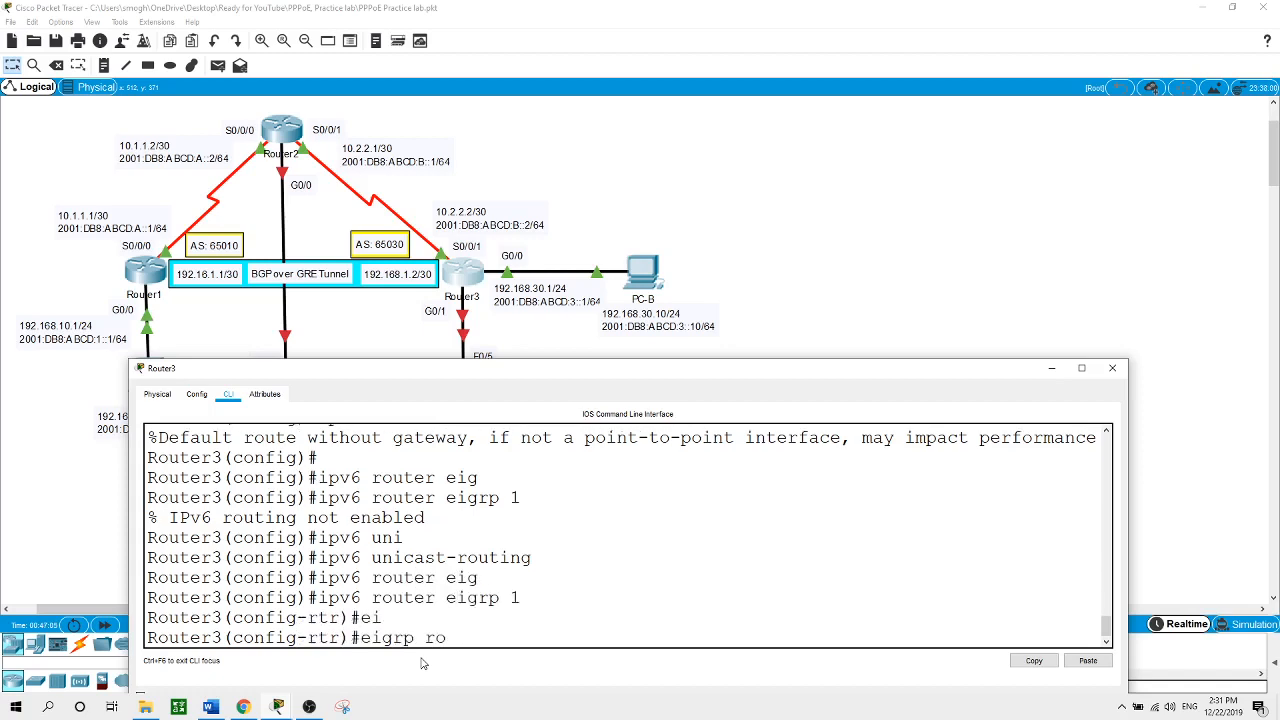
{"action": "key", "text": "Tab"}
{"action": "type", "text": "3.3.3.3"}
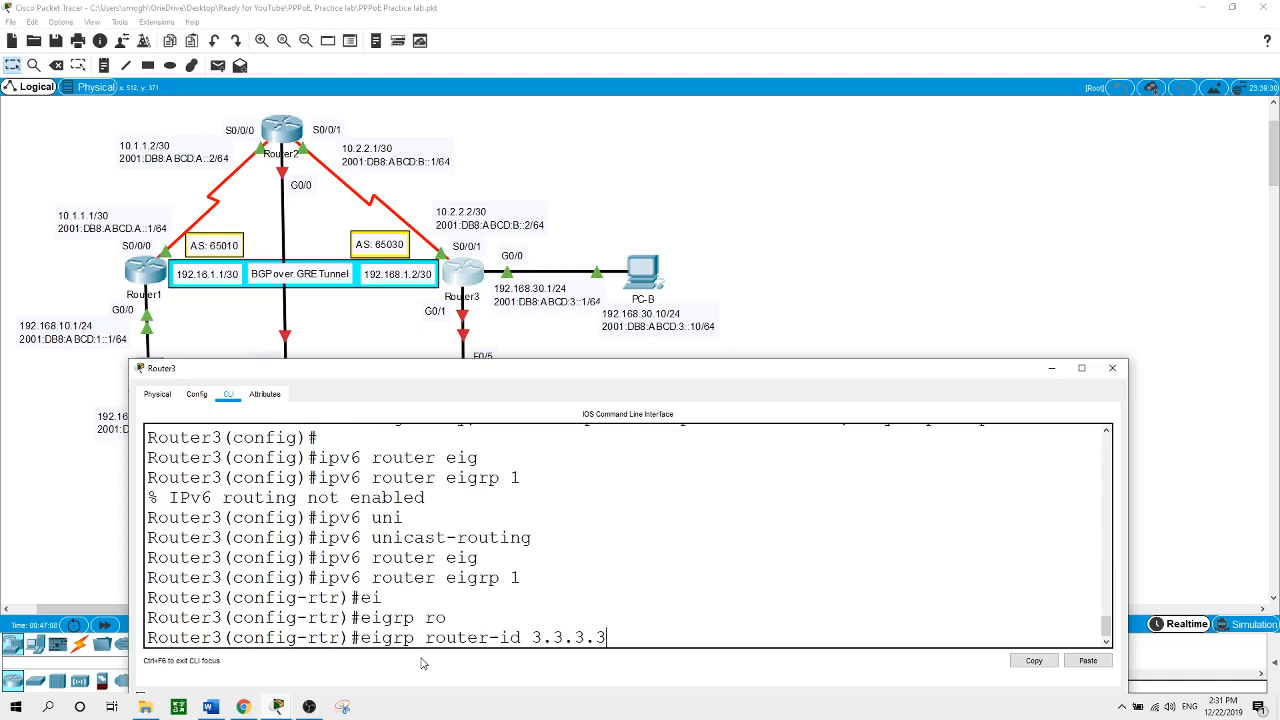
{"action": "key", "text": "Return"}
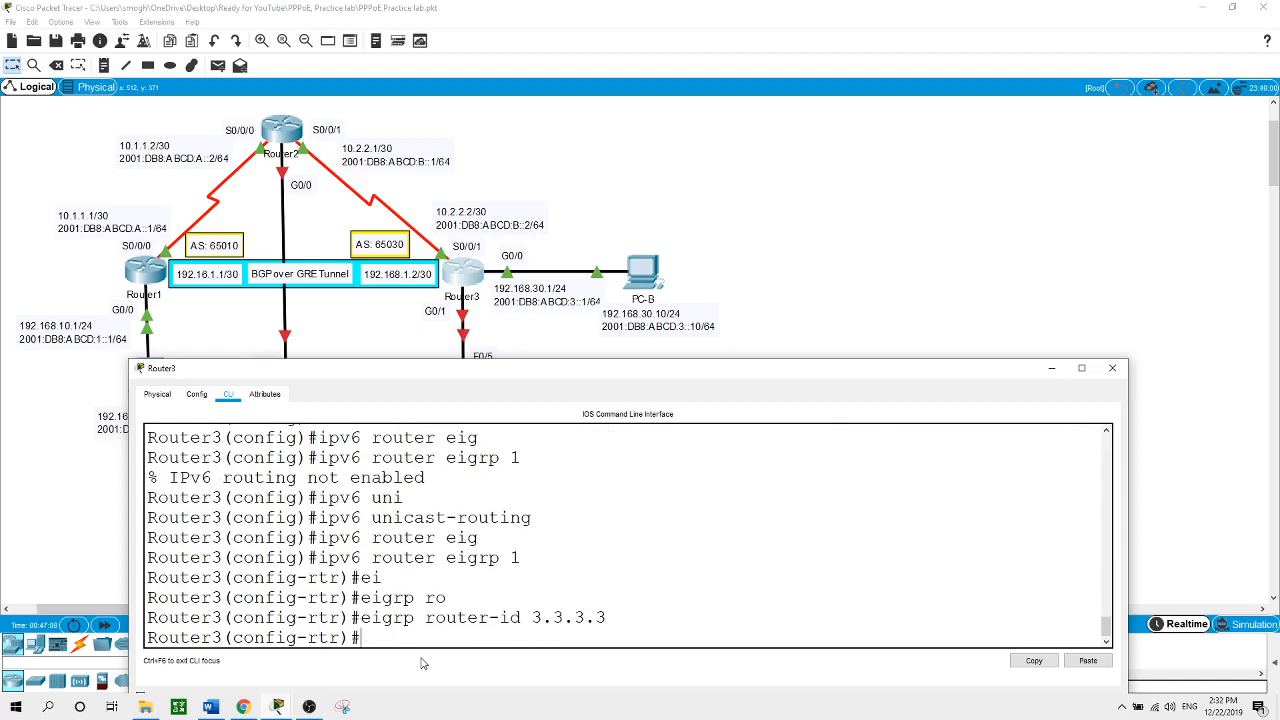
Activate Router3's IPv6 EIGRP process with no shut and exit router configuration
{"action": "type", "text": "no shut"}
{"action": "key", "text": "Return"}
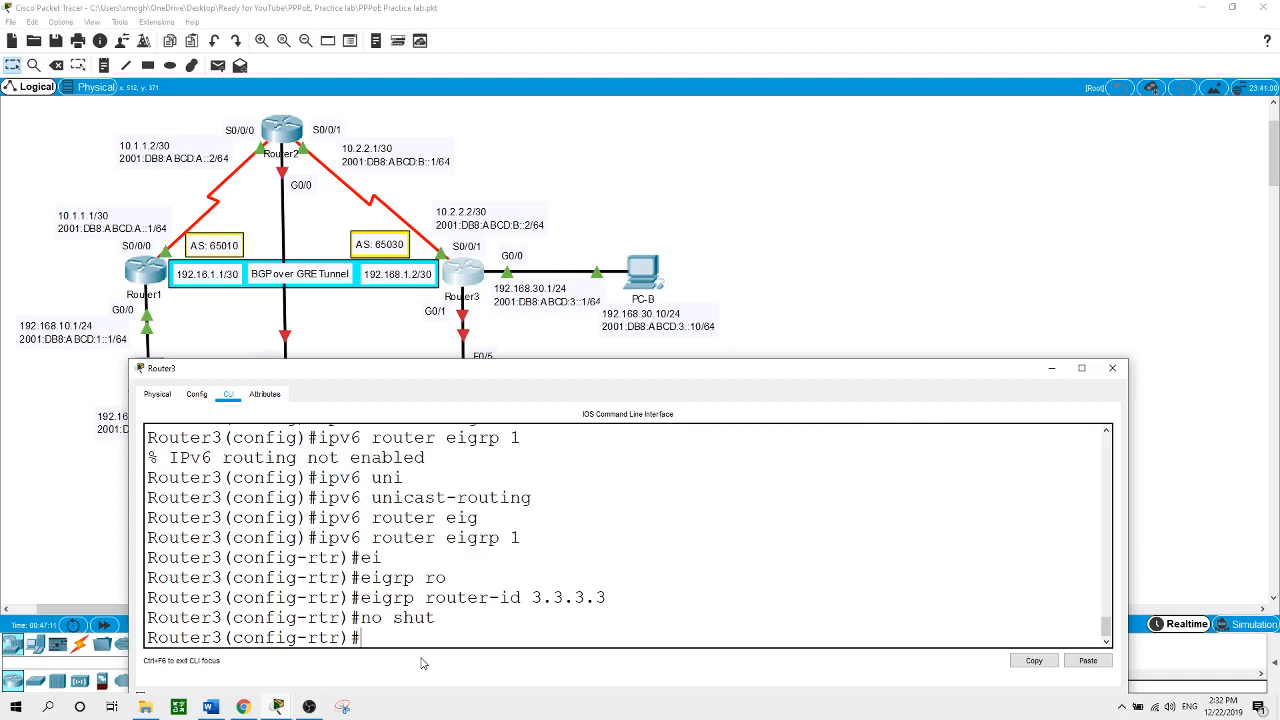
{"action": "type", "text": "exit"}
{"action": "key", "text": "Return"}
Enable IPv6 EIGRP 1 on Router3's Serial0/0/1 interface
{"action": "type", "text": "int "}
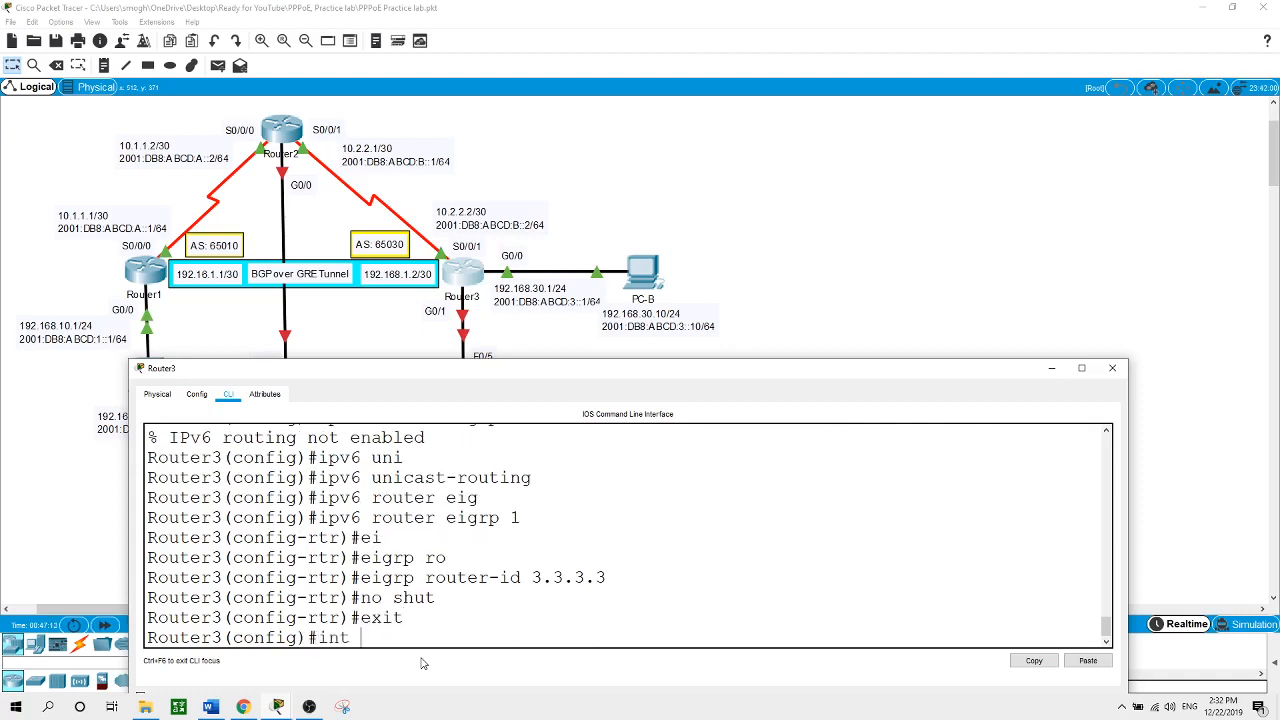
{"action": "type", "text": "s0/0/1"}
{"action": "key", "text": "Return"}
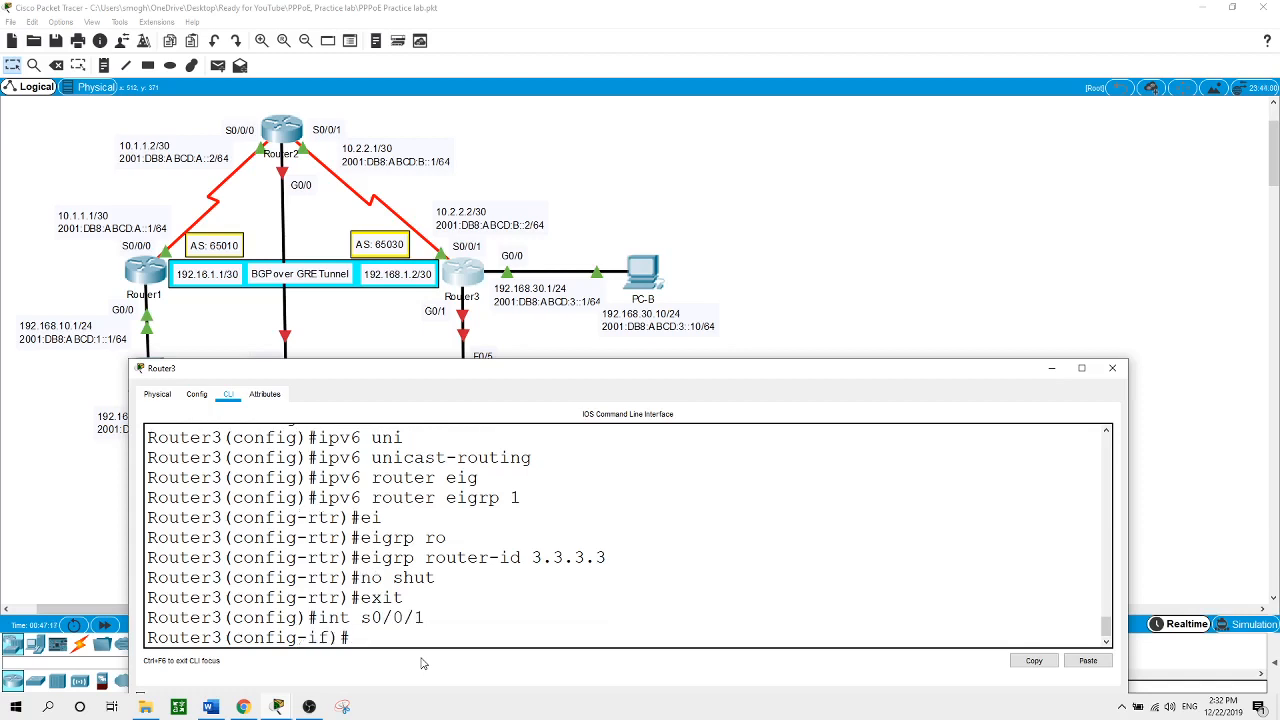
{"action": "type", "text": "ipv6 ei"}
{"action": "key", "text": "Tab"}
{"action": "type", "text": "1"}
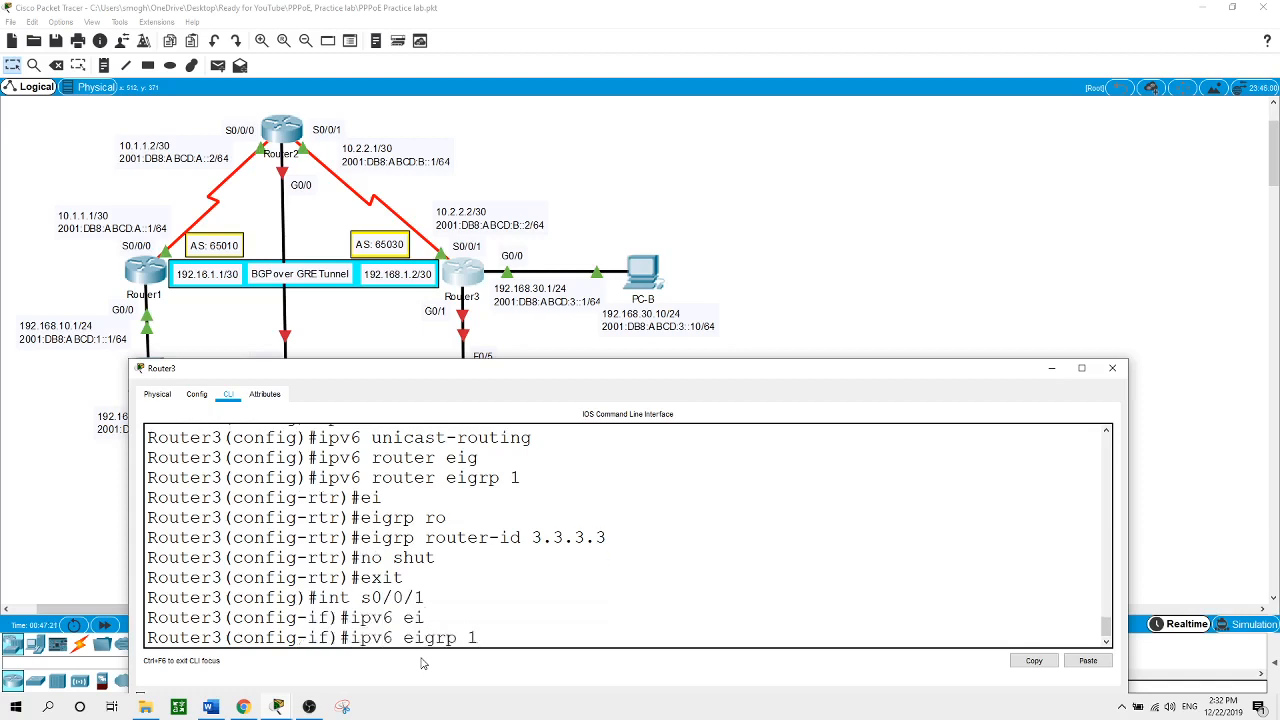
{"action": "key", "text": "Return"}
{"action": "key", "text": "Return"}
Enable IPv6 EIGRP 1 on Router3's GigabitEthernet0/0 interface
{"action": "type", "text": "int"}
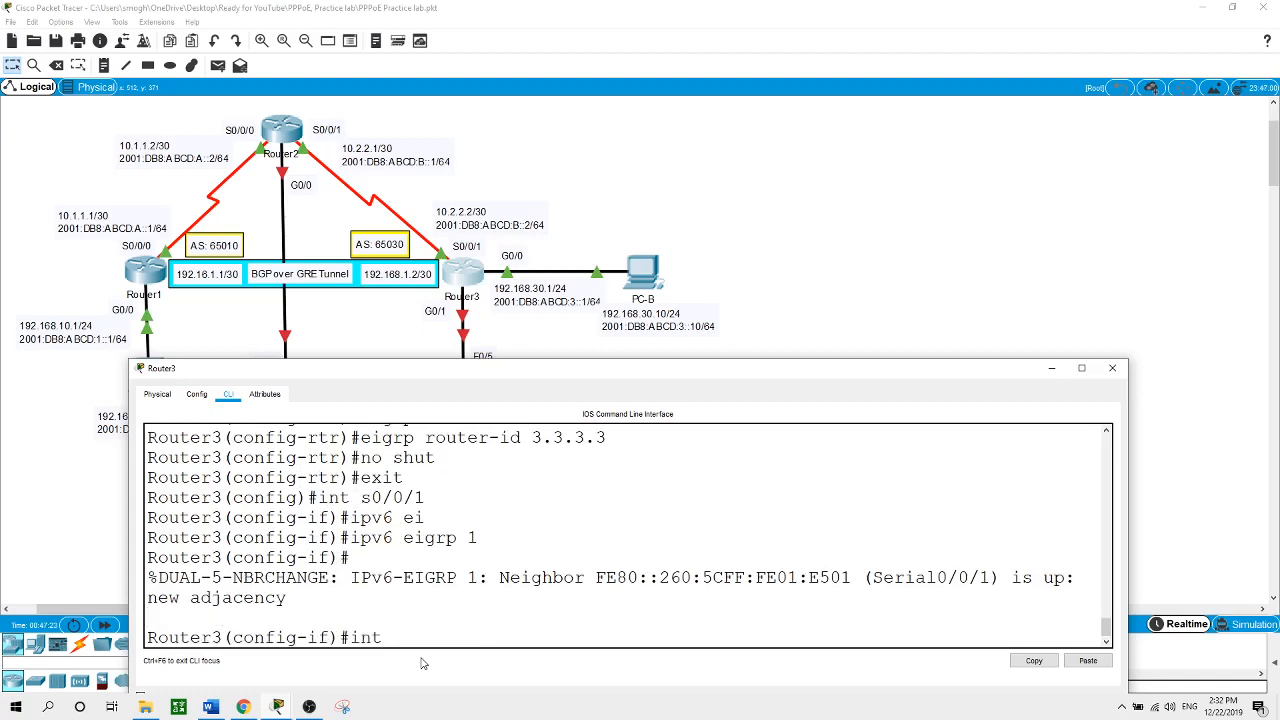
{"action": "type", "text": " g9"}
{"action": "key", "text": "BackSpace"}
{"action": "type", "text": "0/0"}
{"action": "key", "text": "Return"}
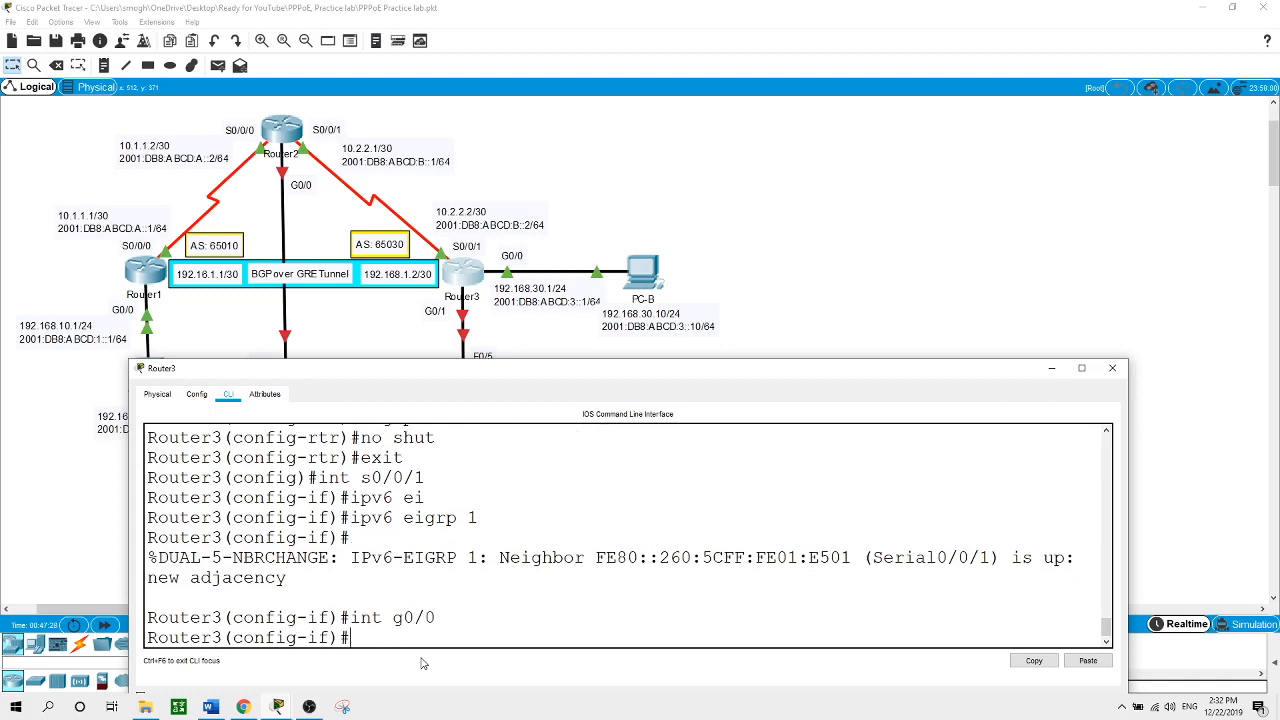
{"action": "type", "text": "ipv6 ei"}
{"action": "key", "text": "Tab"}
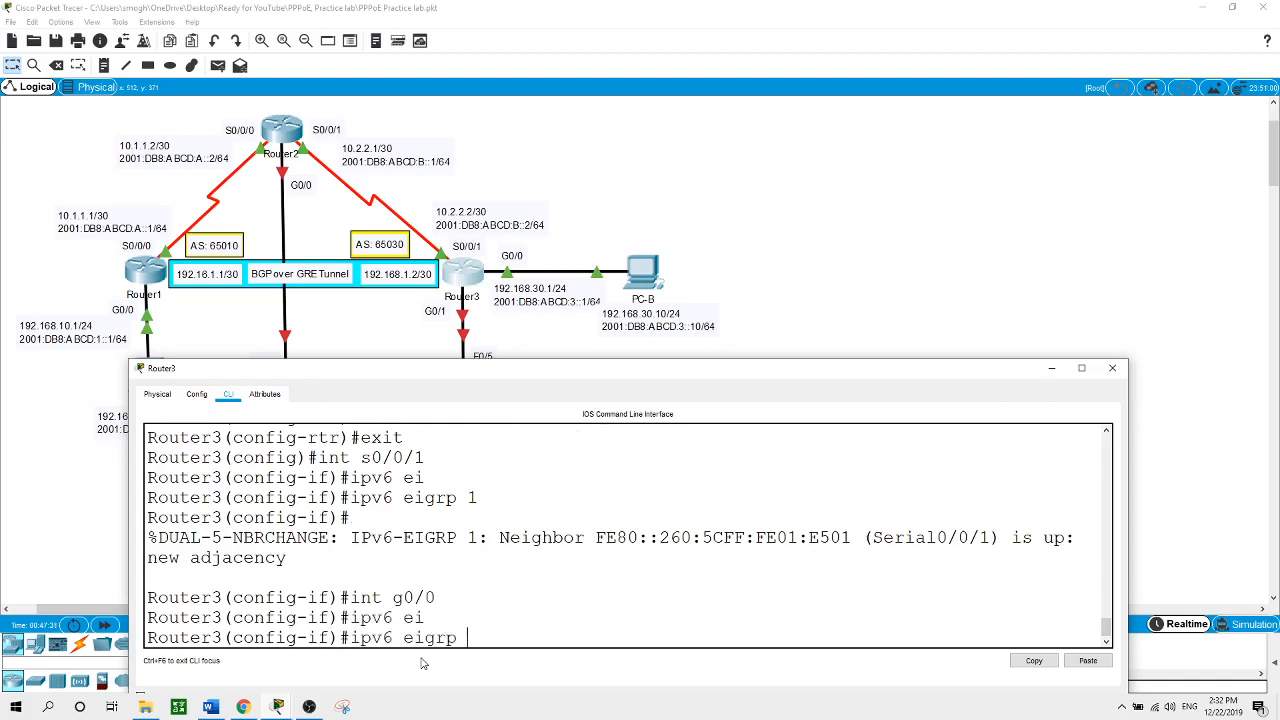
{"action": "type", "text": "1"}
{"action": "key", "text": "Return"}
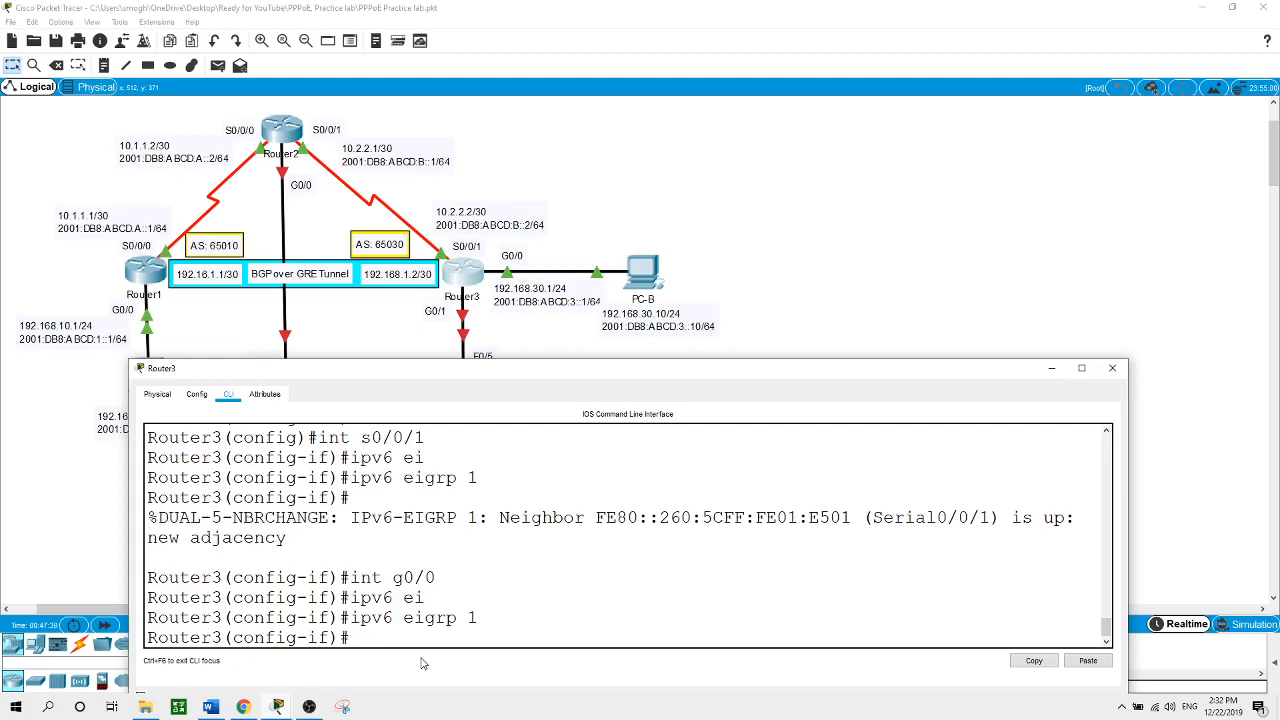
From Router1's privileged prompt, ping 10.2.2.2 successfully (5/5), then return to Router3's console
{"action": "left_click", "coordinate": [870, 280]}
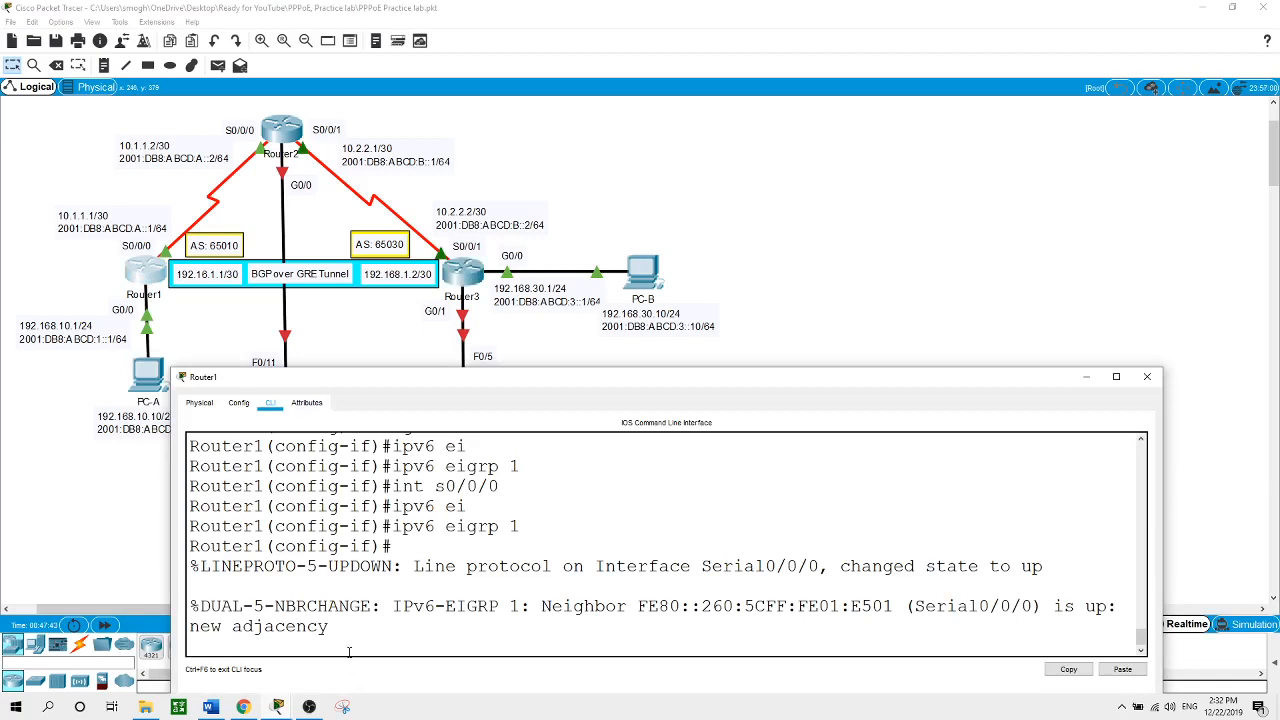
{"action": "key", "text": "Return"}
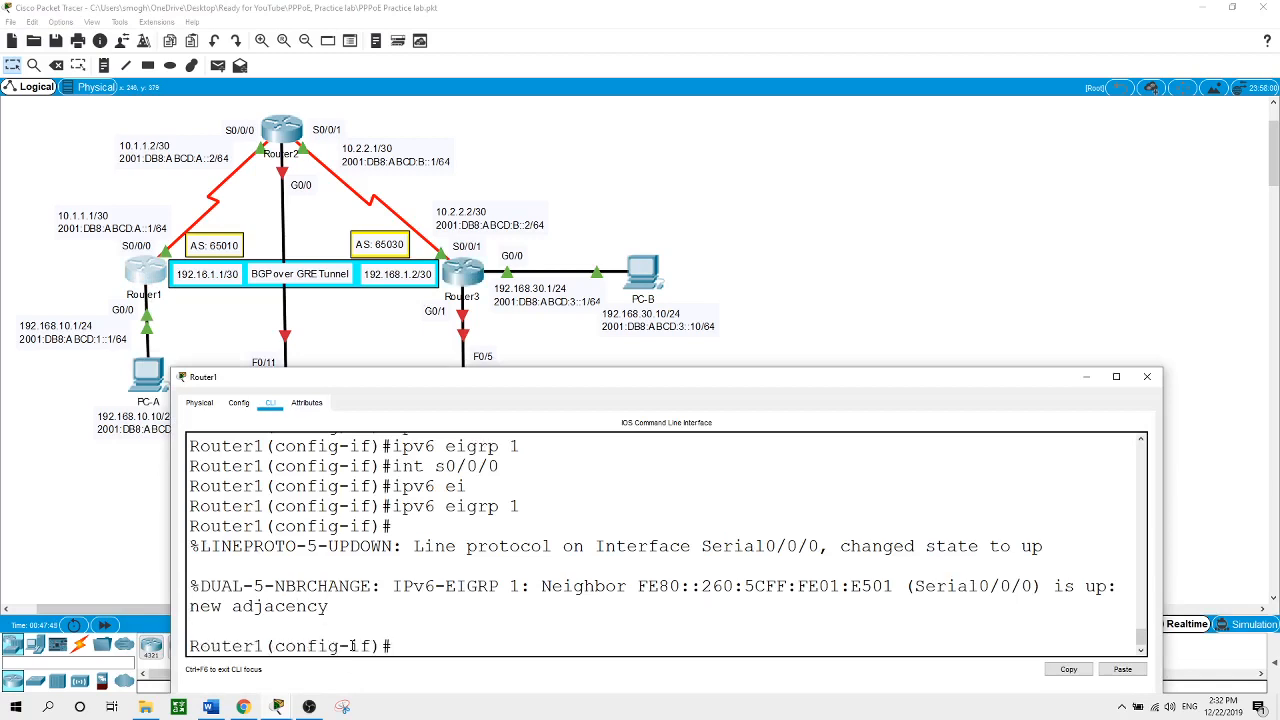
{"action": "type", "text": "end"}
{"action": "key", "text": "Return"}
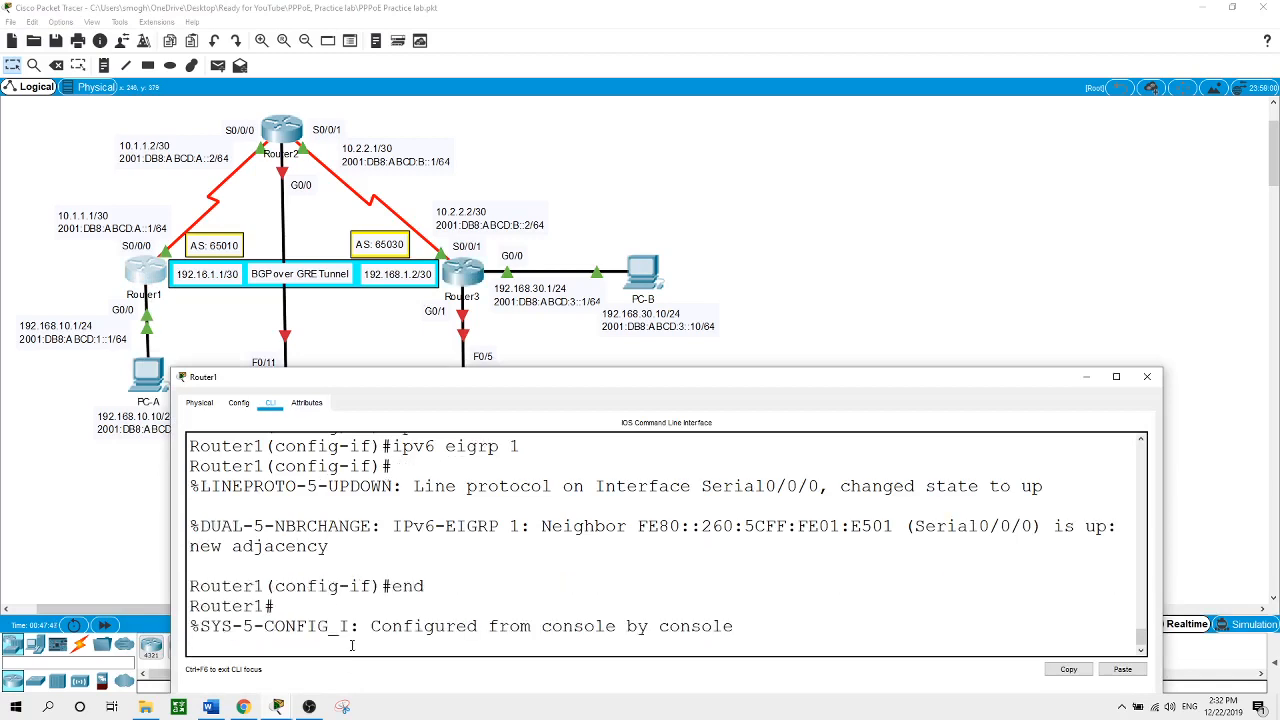
{"action": "type", "text": "pinn"}
{"action": "key", "text": "BackSpace"}
{"action": "type", "text": "g"}
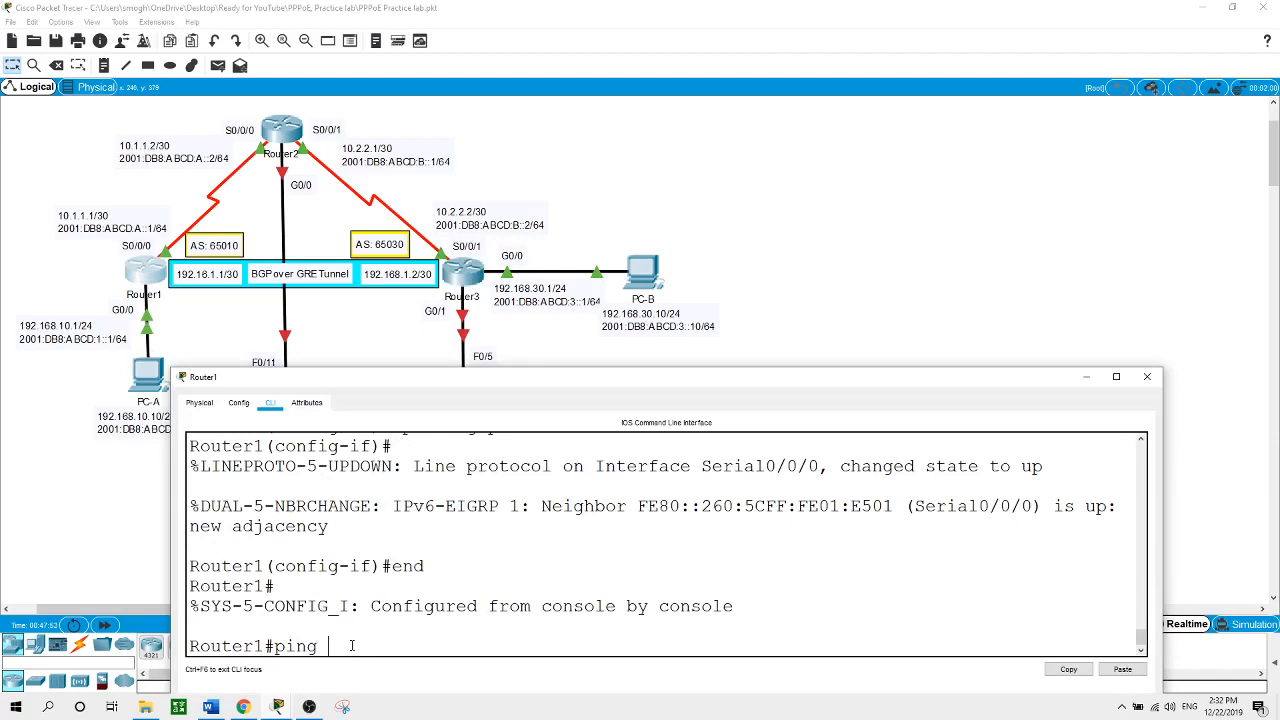
{"action": "type", "text": " 10.2.2.2"}
{"action": "key", "text": "Return"}
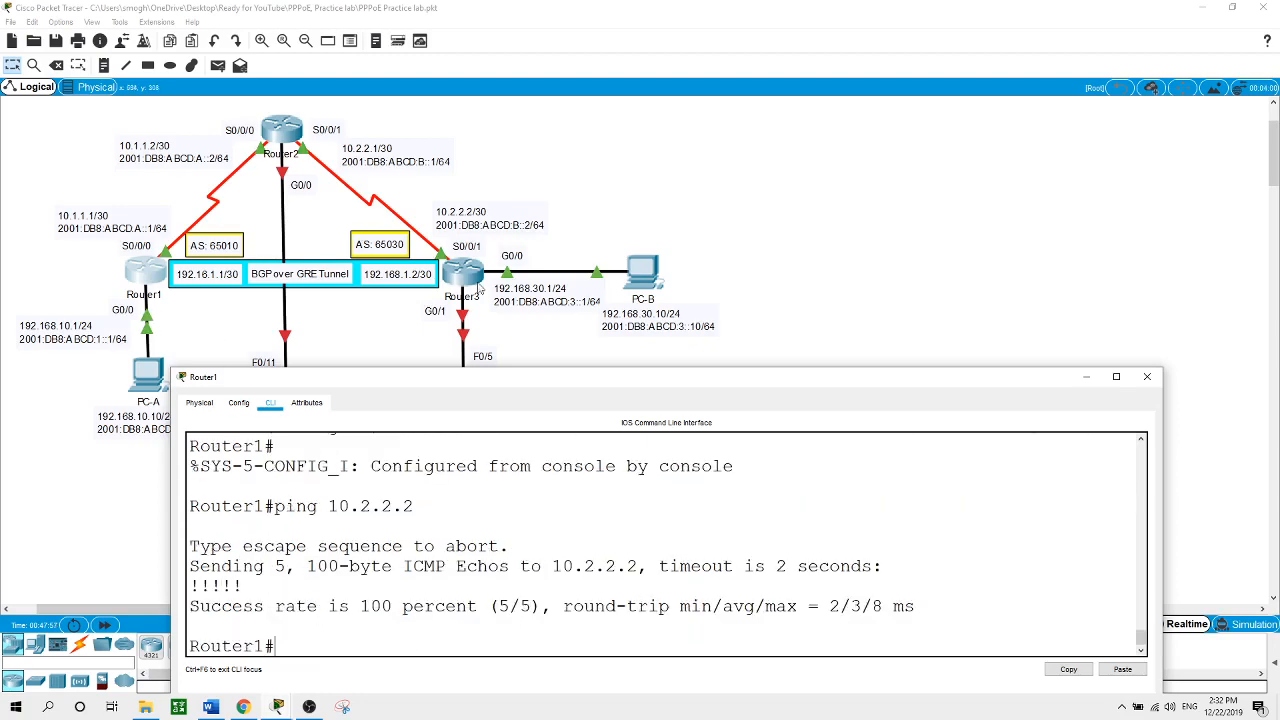
{"action": "left_click", "coordinate": [474, 279]}
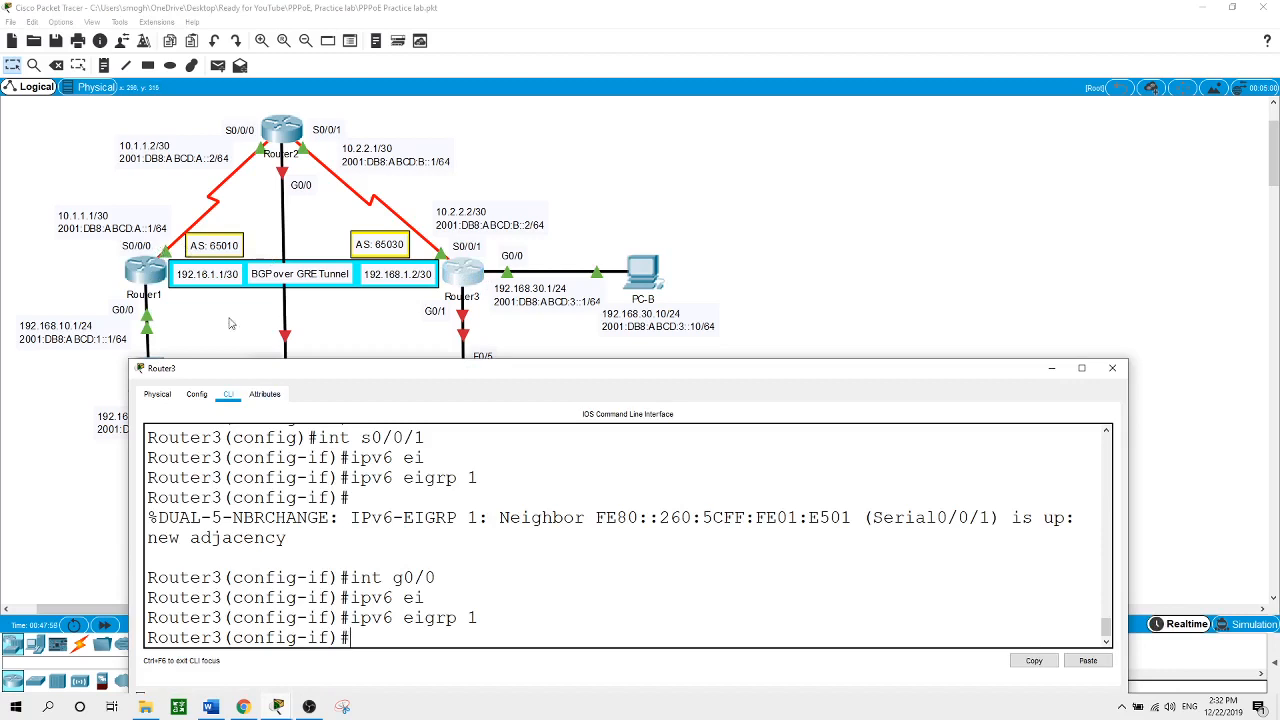
Ping 10.1.1.1 and 2001:DB8:ABCD:A::1 from Router3 successfully, then close its console
{"action": "type", "text": "end"}
{"action": "key", "text": "Return"}
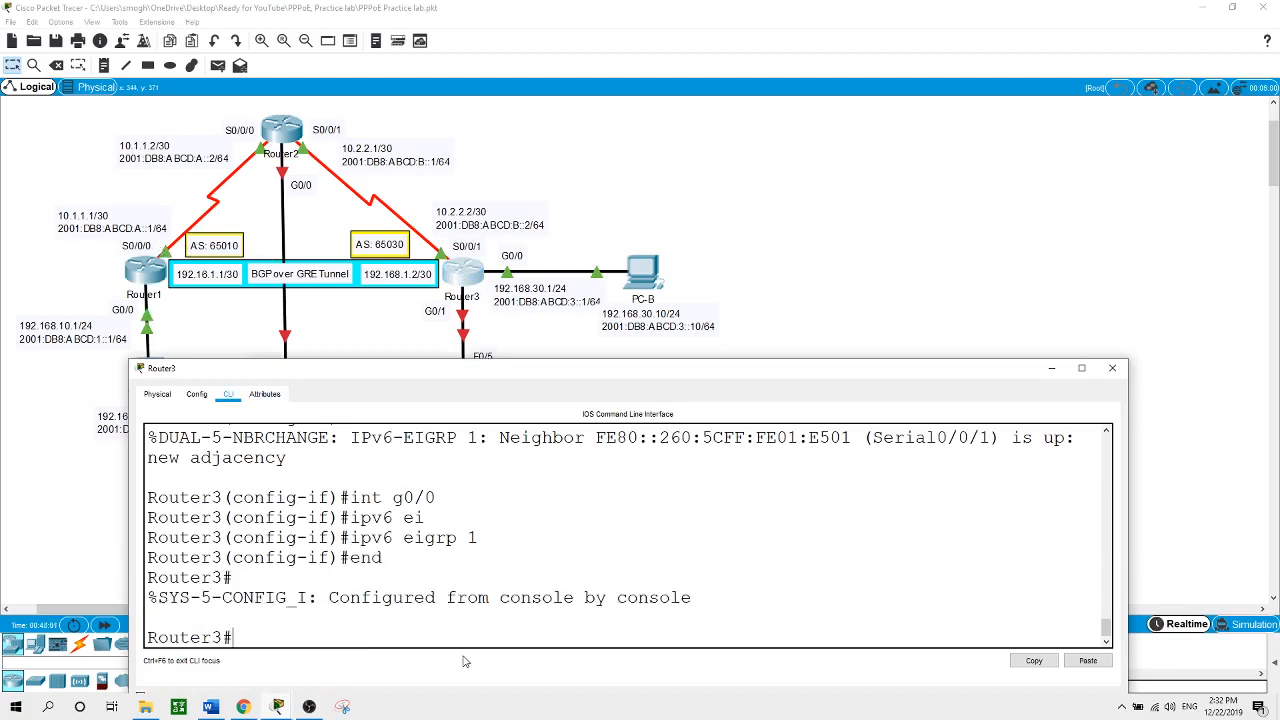
{"action": "type", "text": "ping 10.1.1.1"}
{"action": "key", "text": "Return"}
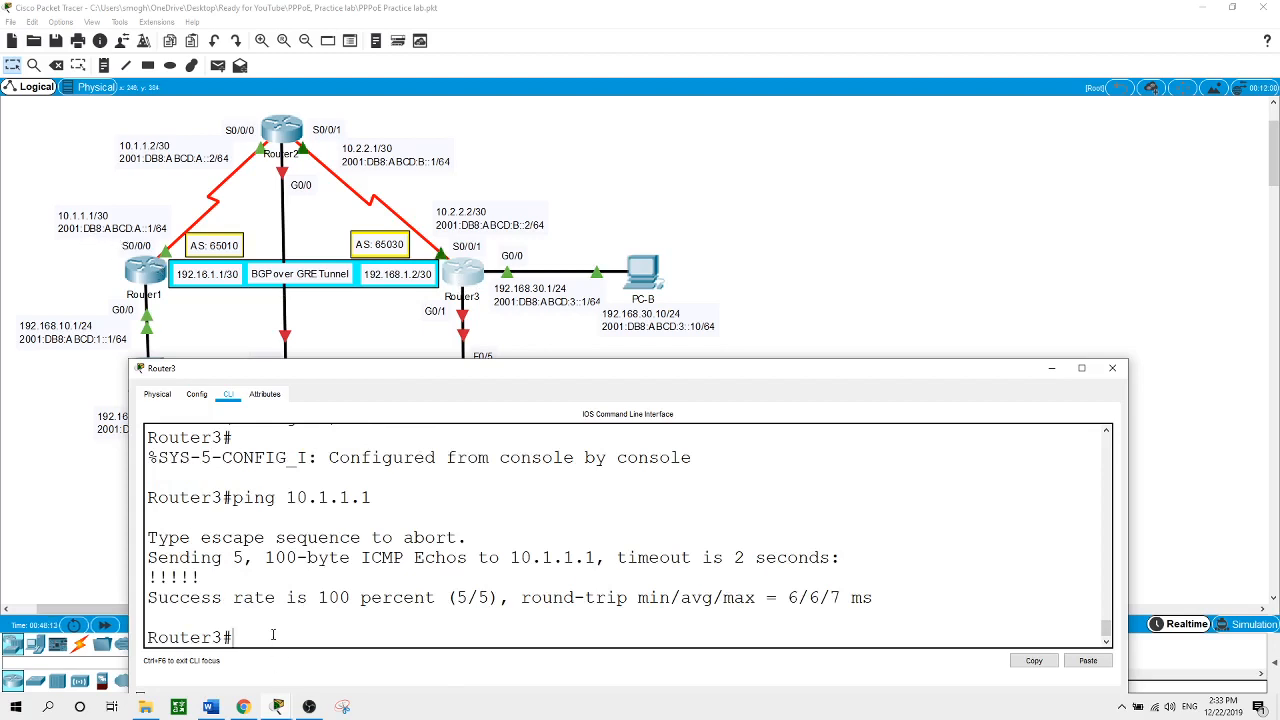
{"action": "type", "text": "ping 2001:DB8:ABC"}
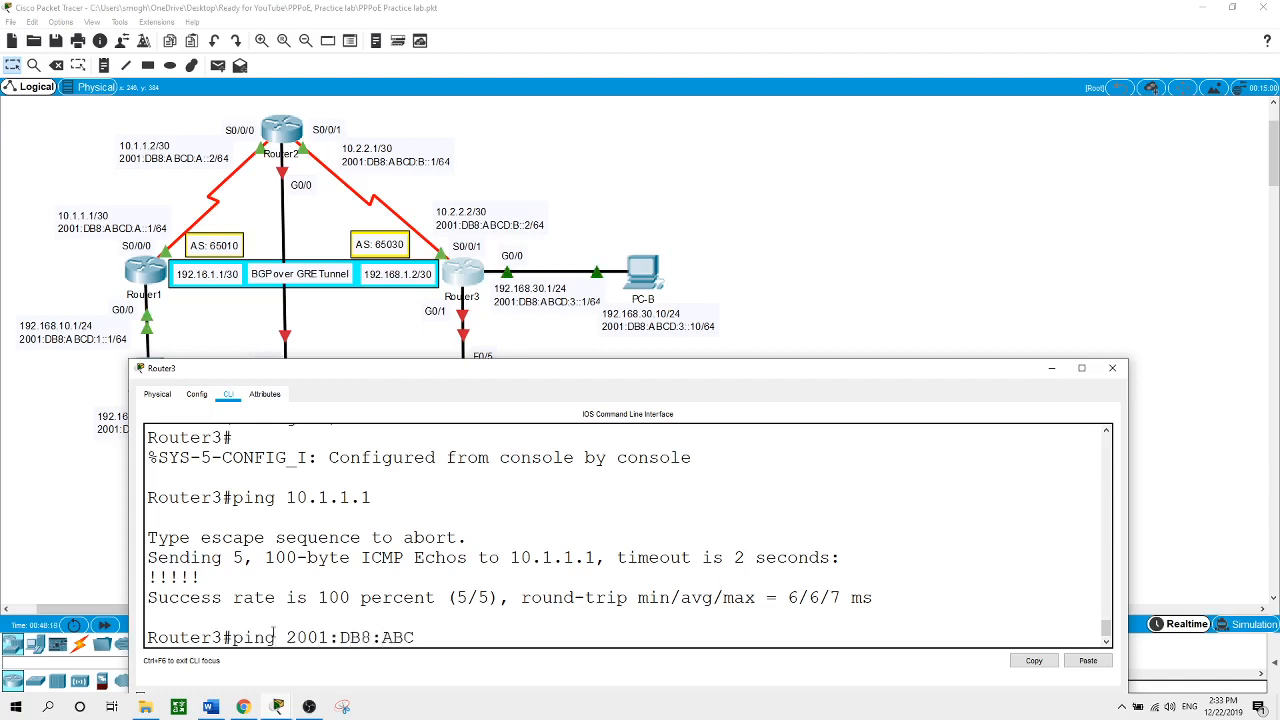
{"action": "type", "text": "D"}
{"action": "type", "text": ":A:"}
{"action": "type", "text": ":1"}
{"action": "key", "text": "Return"}
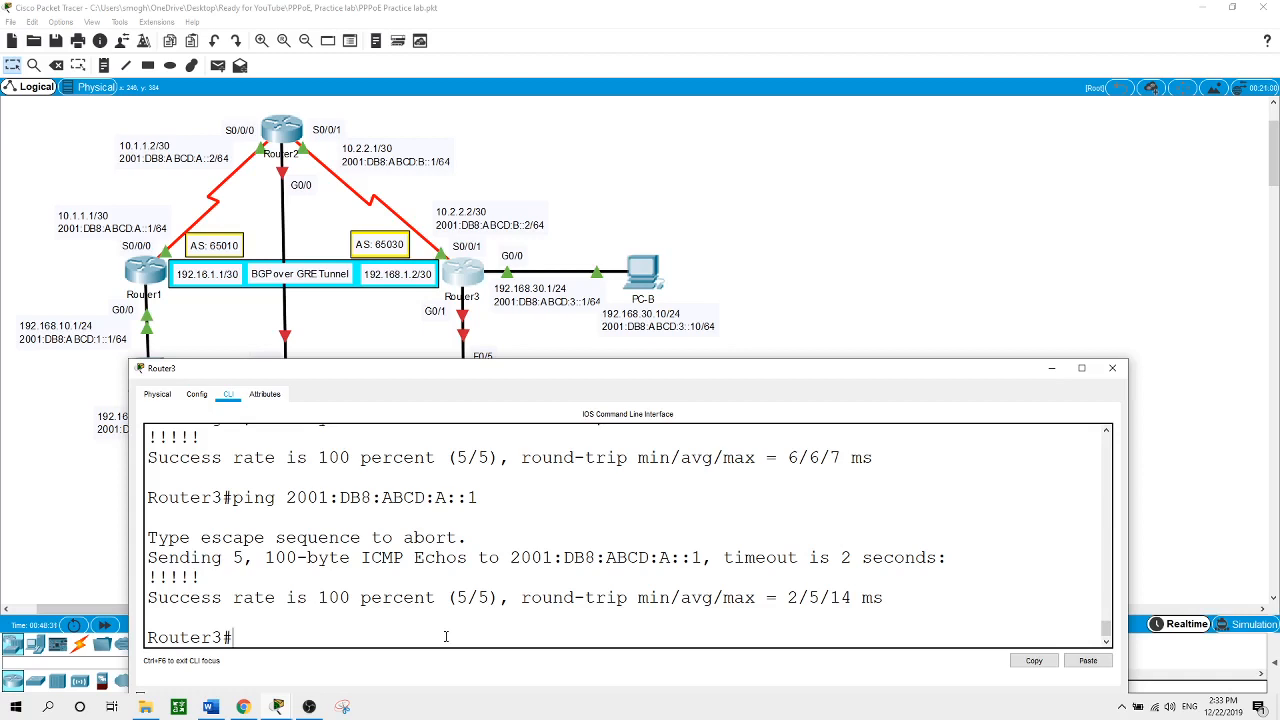
{"action": "left_click", "coordinate": [832, 291]}
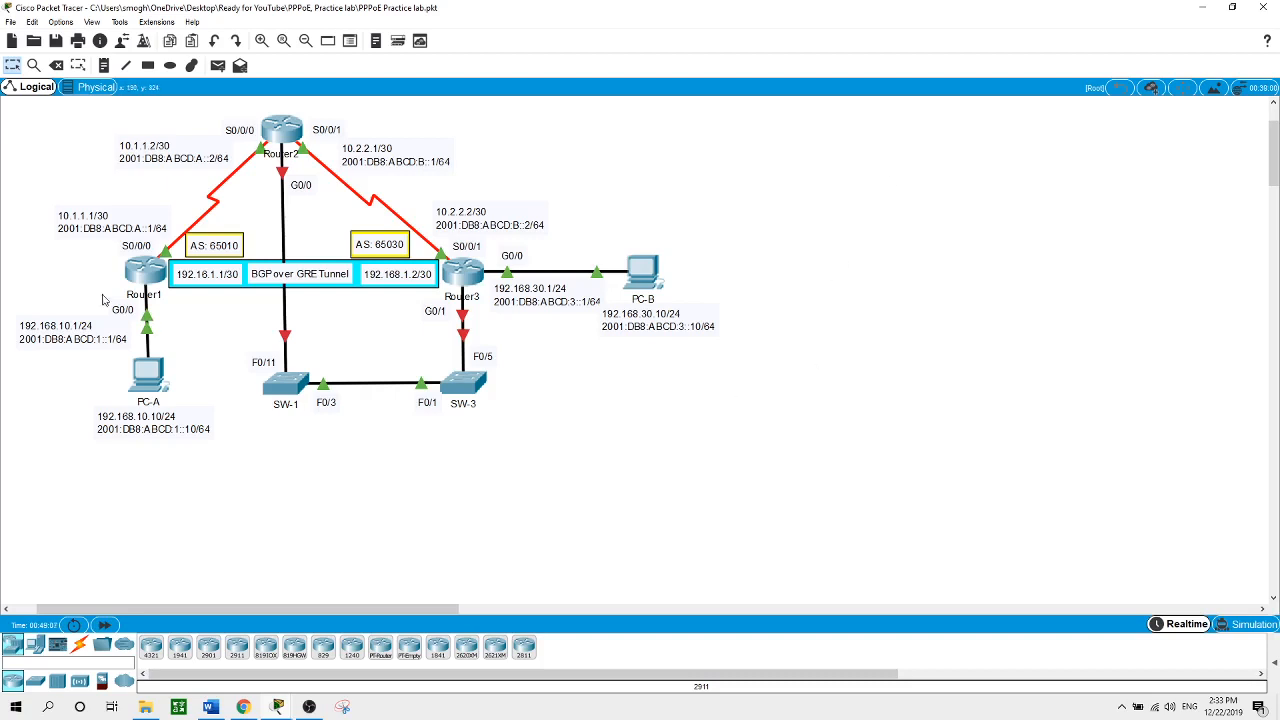
On Router1, create interface Tunnel0 with IP address 192.168.1.1 255.255.255.252
{"action": "mouse_move", "coordinate": [137, 279]}
{"action": "mouse_move", "coordinate": [268, 155]}
{"action": "left_click", "coordinate": [150, 274]}
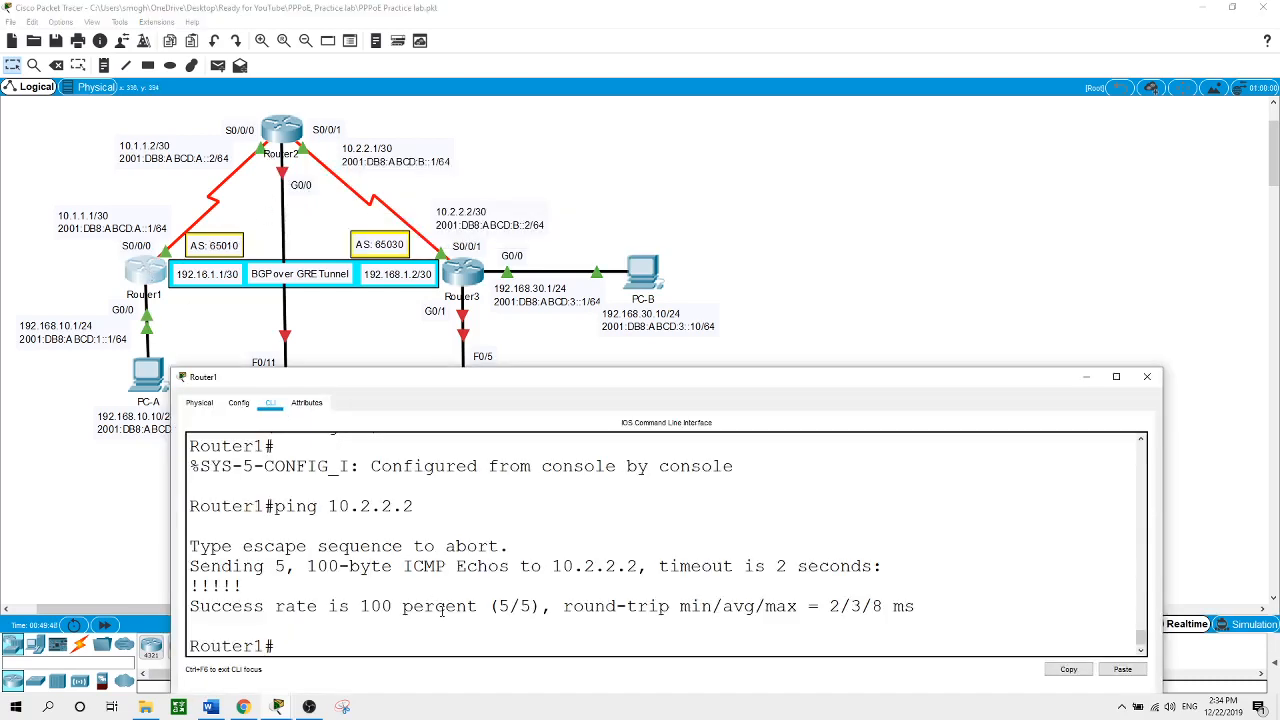
{"action": "type", "text": "conf t"}
{"action": "key", "text": "Return"}
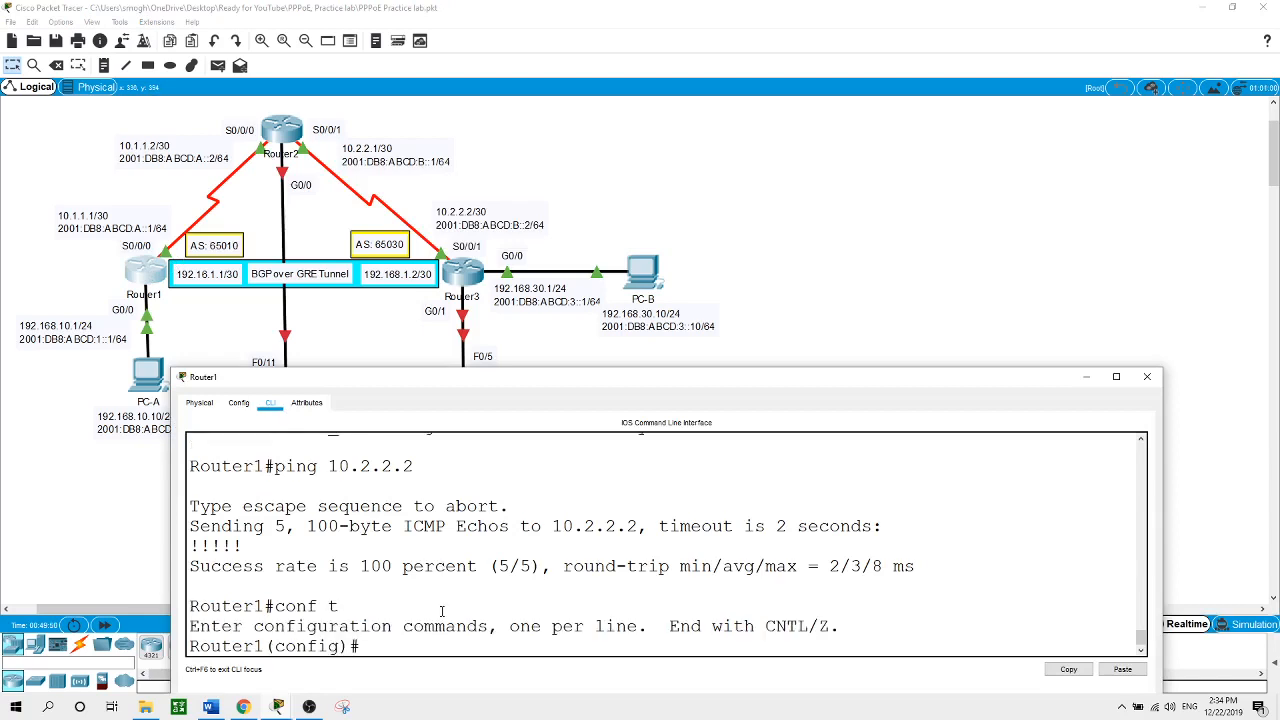
{"action": "type", "text": "int tu"}
{"action": "type", "text": "n"}
{"action": "key", "text": "Tab"}
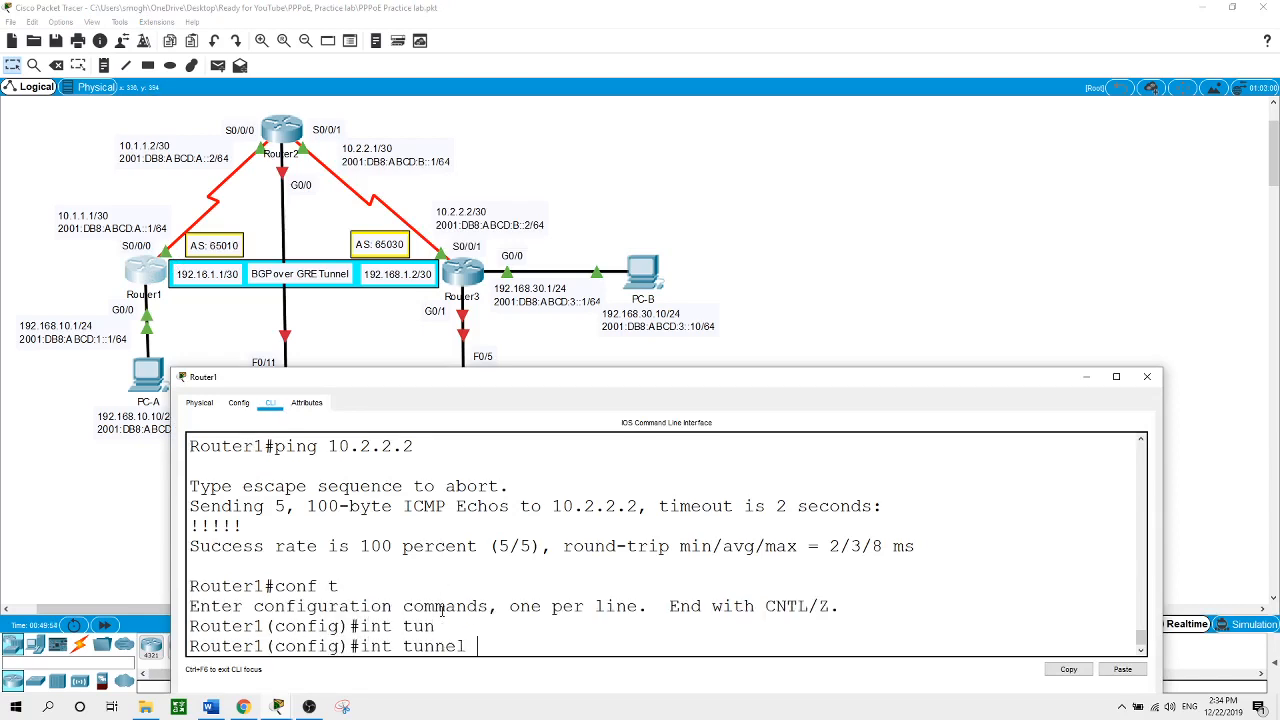
{"action": "type", "text": "0"}
{"action": "key", "text": "Return"}
{"action": "key", "text": "Return"}
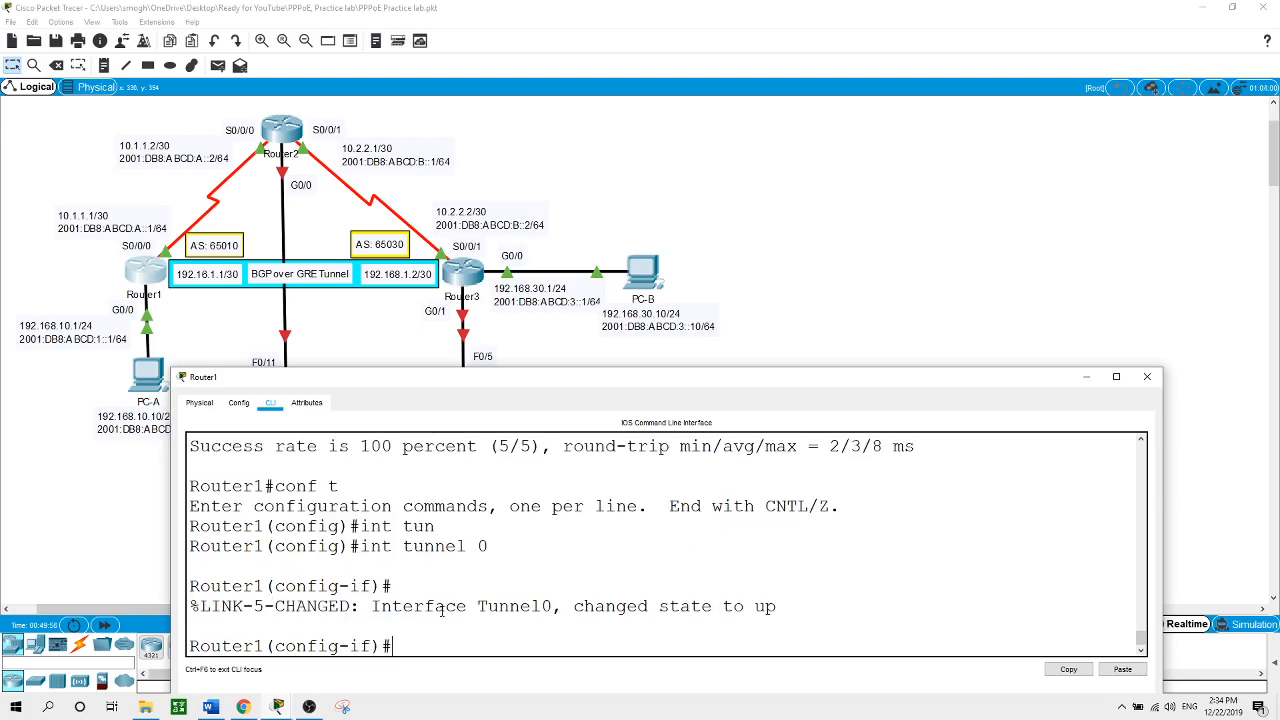
{"action": "type", "text": "ip address 192.168.1.1"}
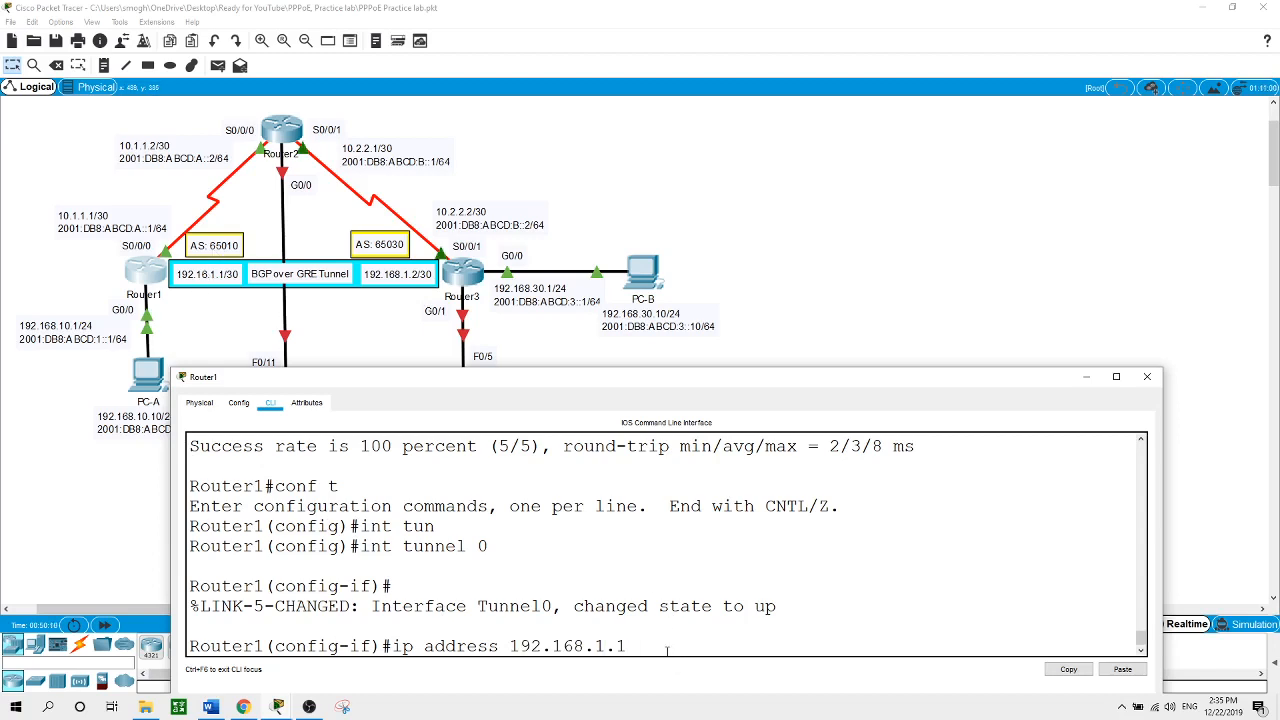
{"action": "type", "text": " 255.255.255.252"}
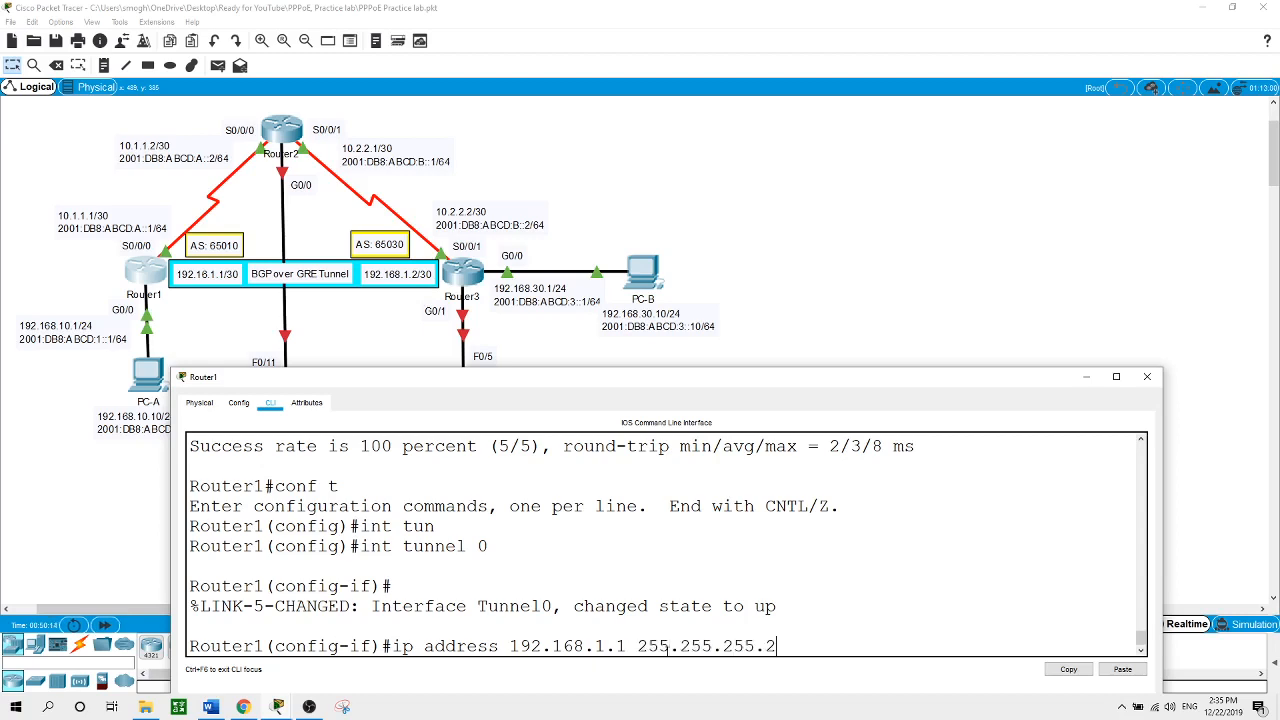
{"action": "key", "text": "Return"}
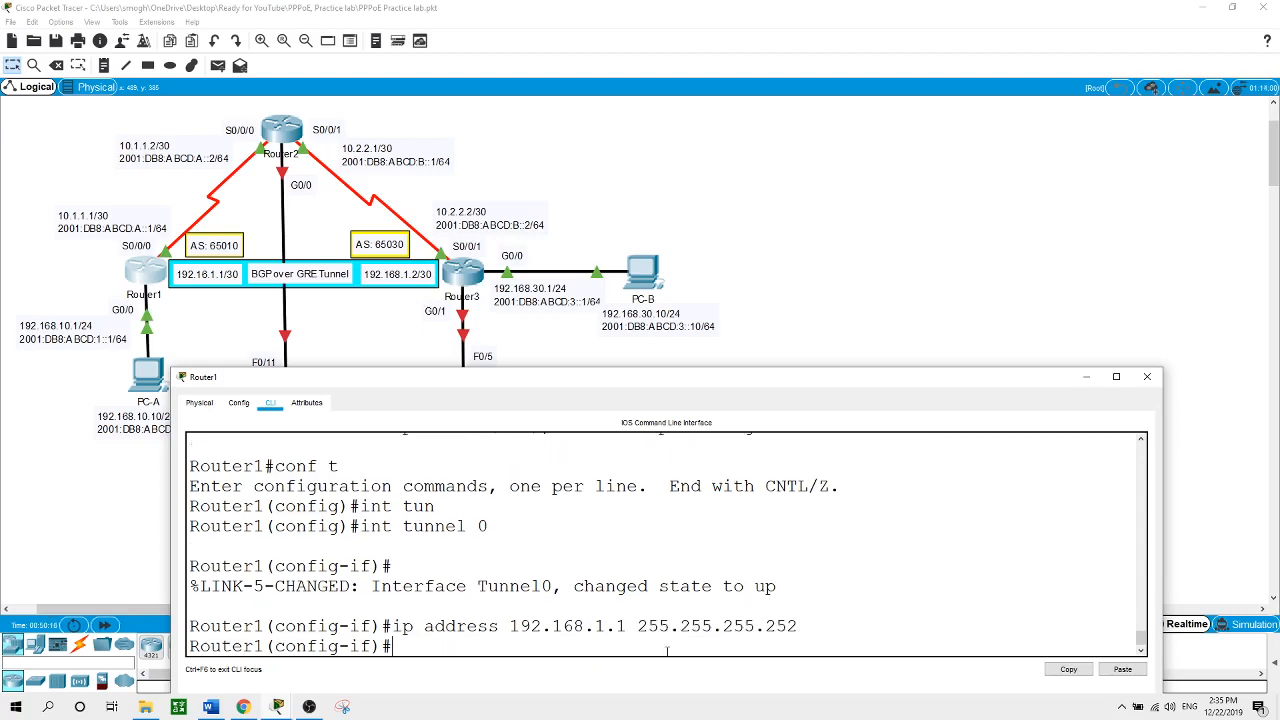
Set Tunnel0's source to S0/0/0, retrying after the first attempt is rejected
{"action": "type", "text": "tun"}
{"action": "key", "text": "Tab"}
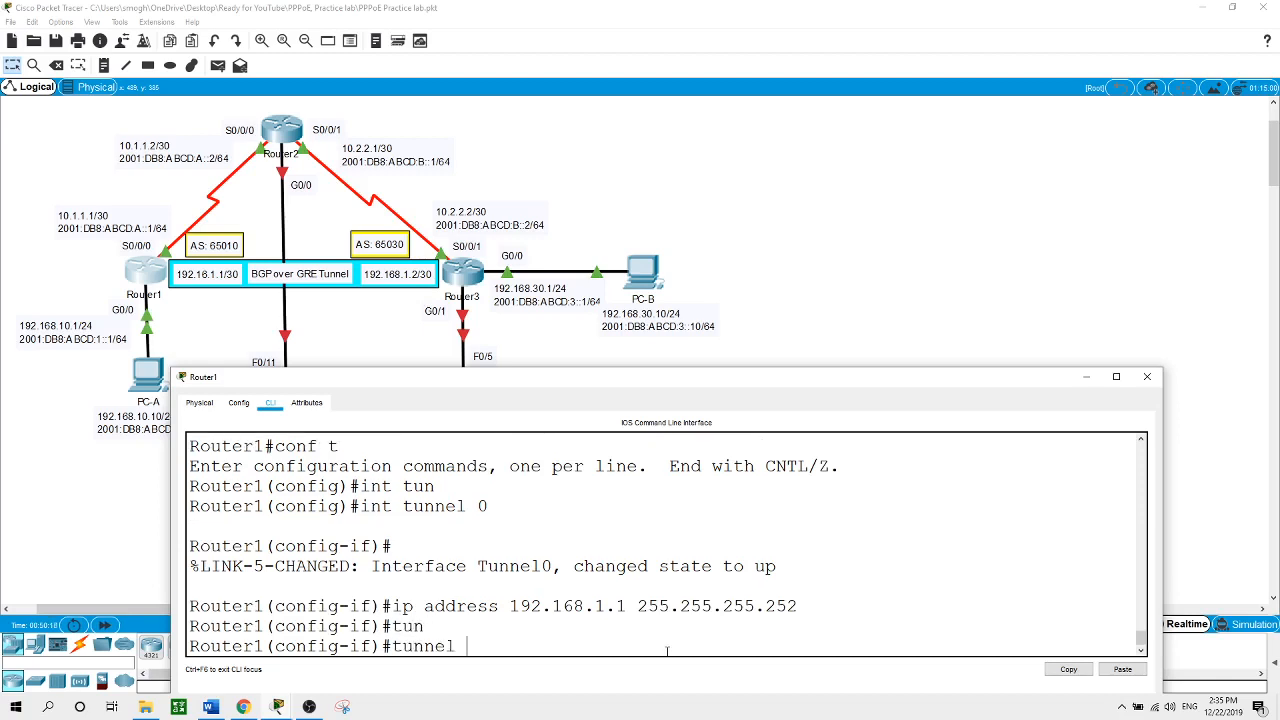
{"action": "type", "text": "s0/0/0"}
{"action": "key", "text": "Return"}
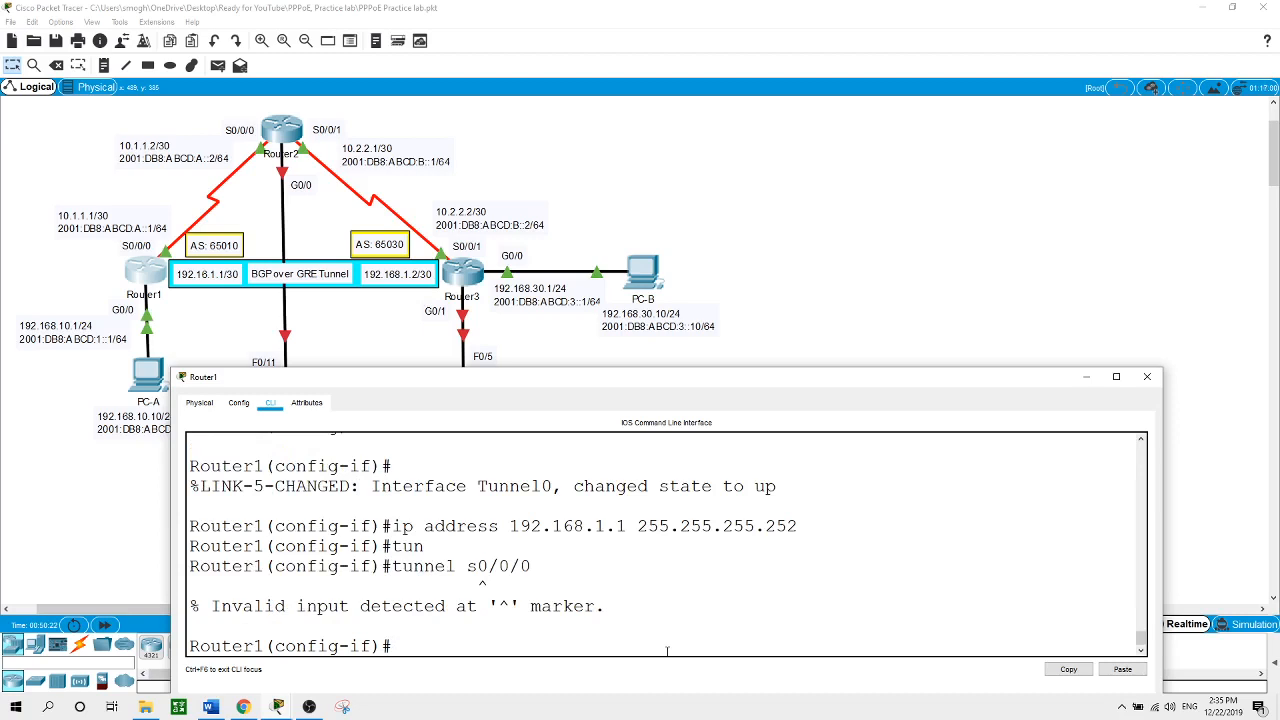
{"action": "type", "text": "tun"}
{"action": "key", "text": "Tab"}
{"action": "type", "text": "so"}
{"action": "key", "text": "Tab"}
{"action": "type", "text": "s0/0/0"}
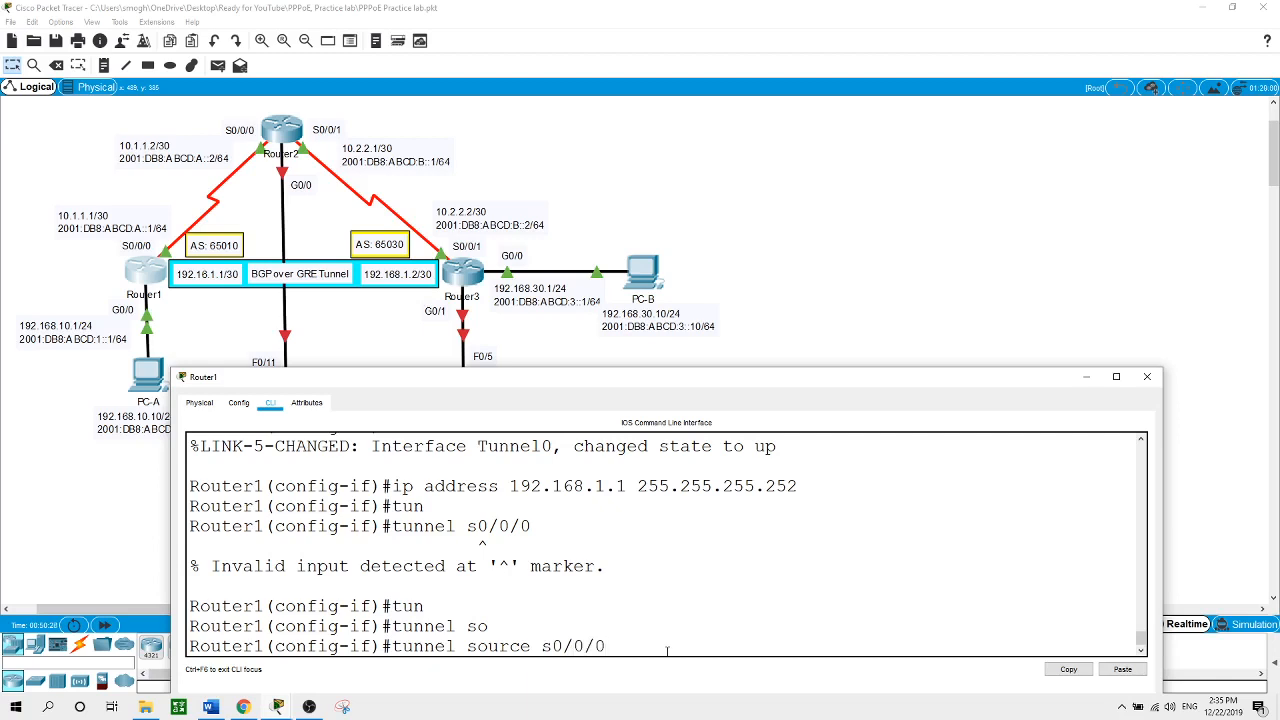
{"action": "key", "text": "Return"}
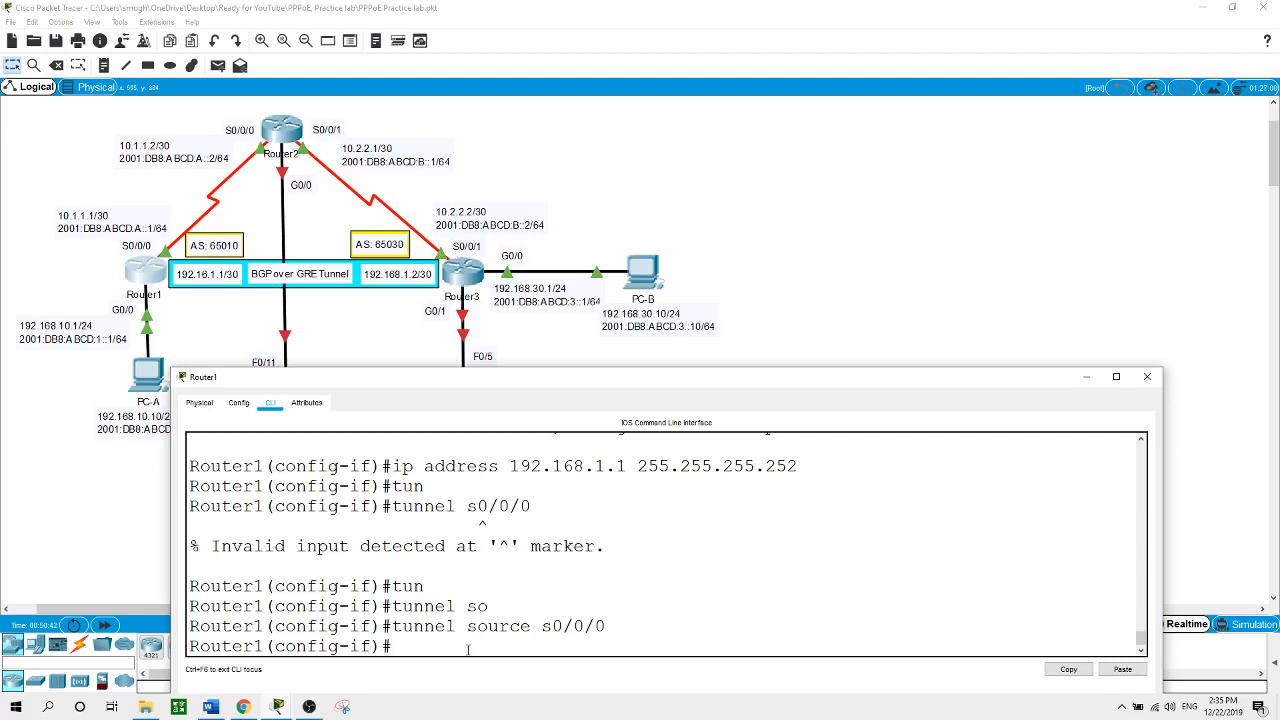
Set Tunnel0's destination to 10.2.2.2 and exit interface configuration
{"action": "type", "text": "tun"}
{"action": "key", "text": "Tab"}
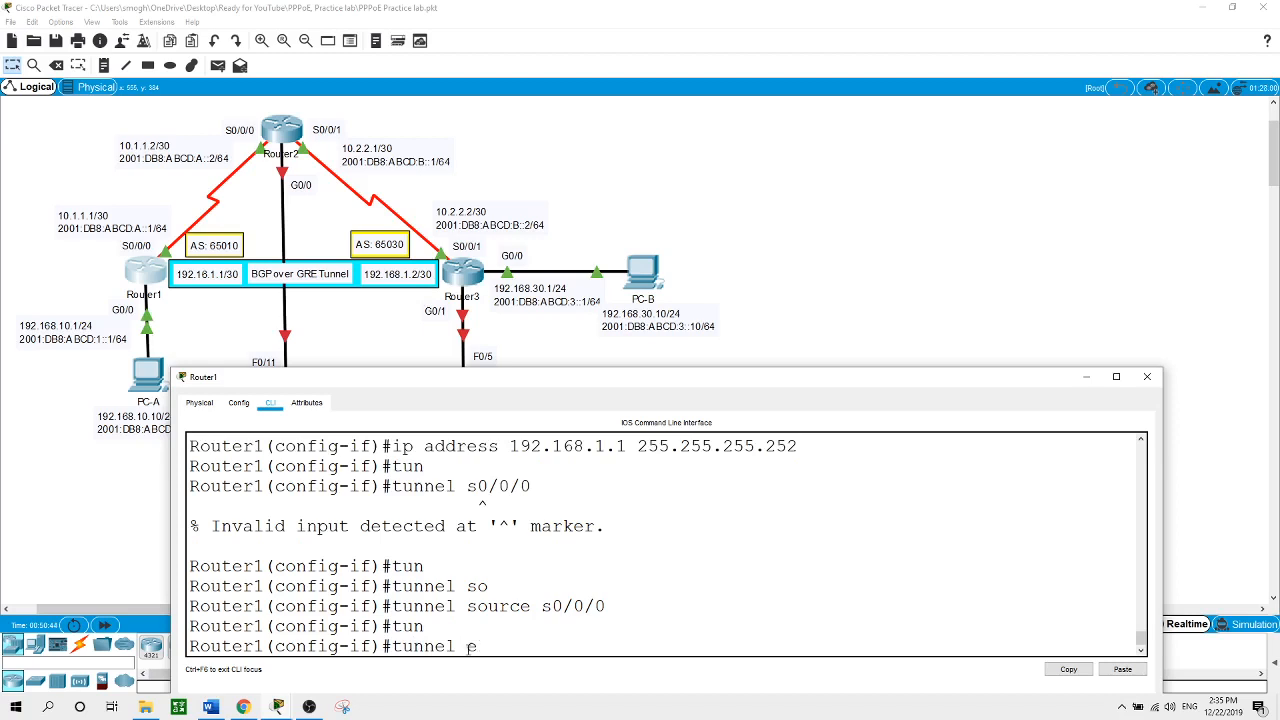
{"action": "type", "text": "de"}
{"action": "key", "text": "Tab"}
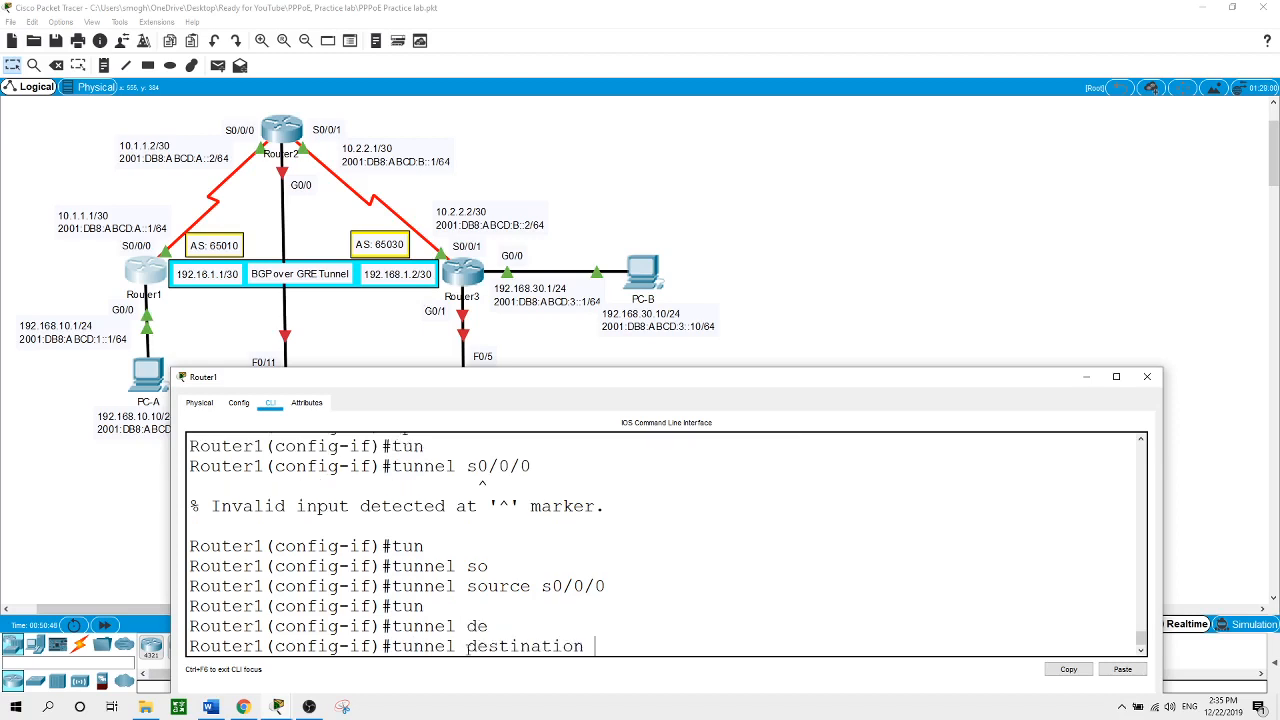
{"action": "type", "text": "10.2.2.2"}
{"action": "key", "text": "Return"}
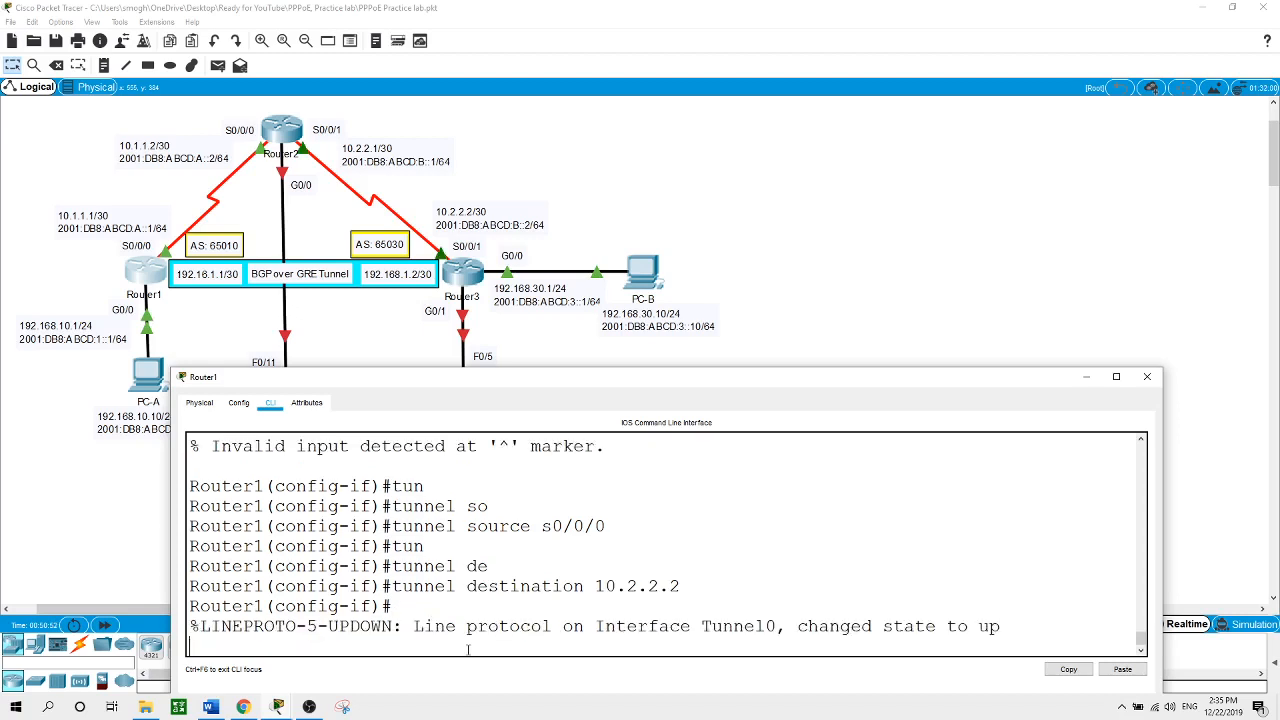
{"action": "key", "text": "Return"}
{"action": "type", "text": "exit"}
{"action": "key", "text": "Return"}
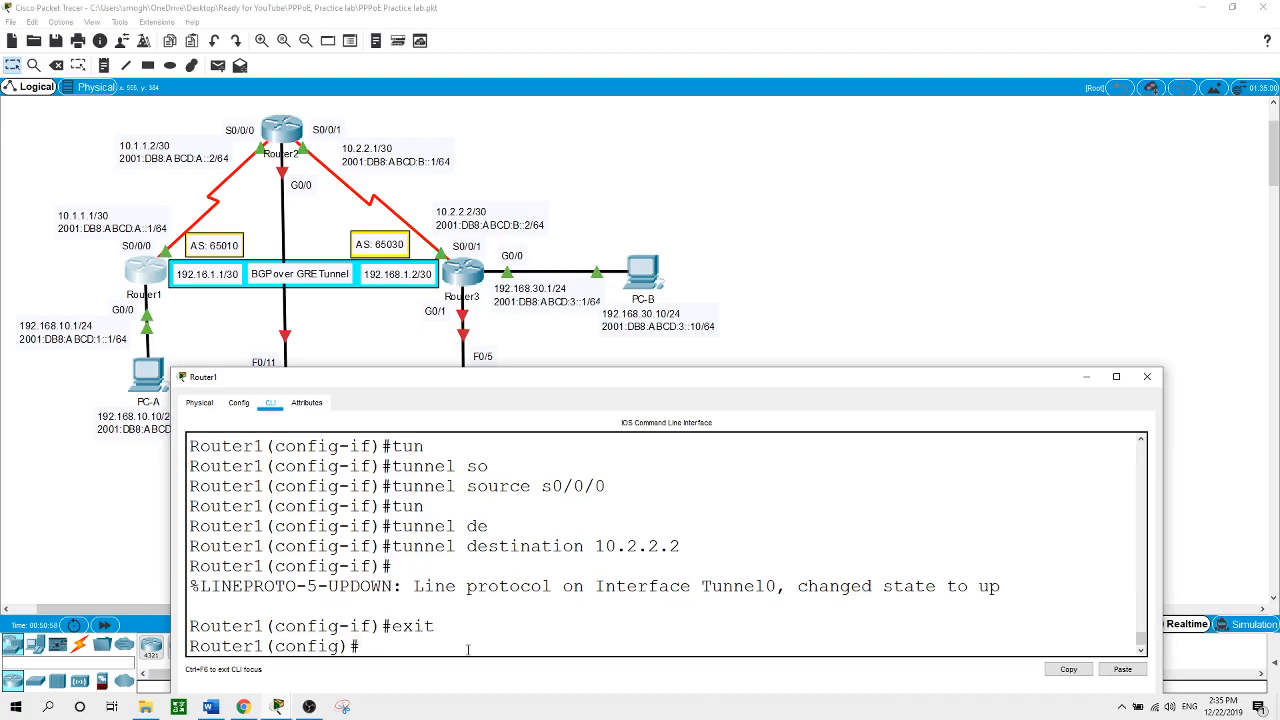
Add static route 10.2.2.2 255.255.255.255 via S0/0/0 on Router1
{"action": "type", "text": "ip route"}
{"action": "type", "text": "10.2.2.2"}
{"action": "type", "text": "255.255.2"}
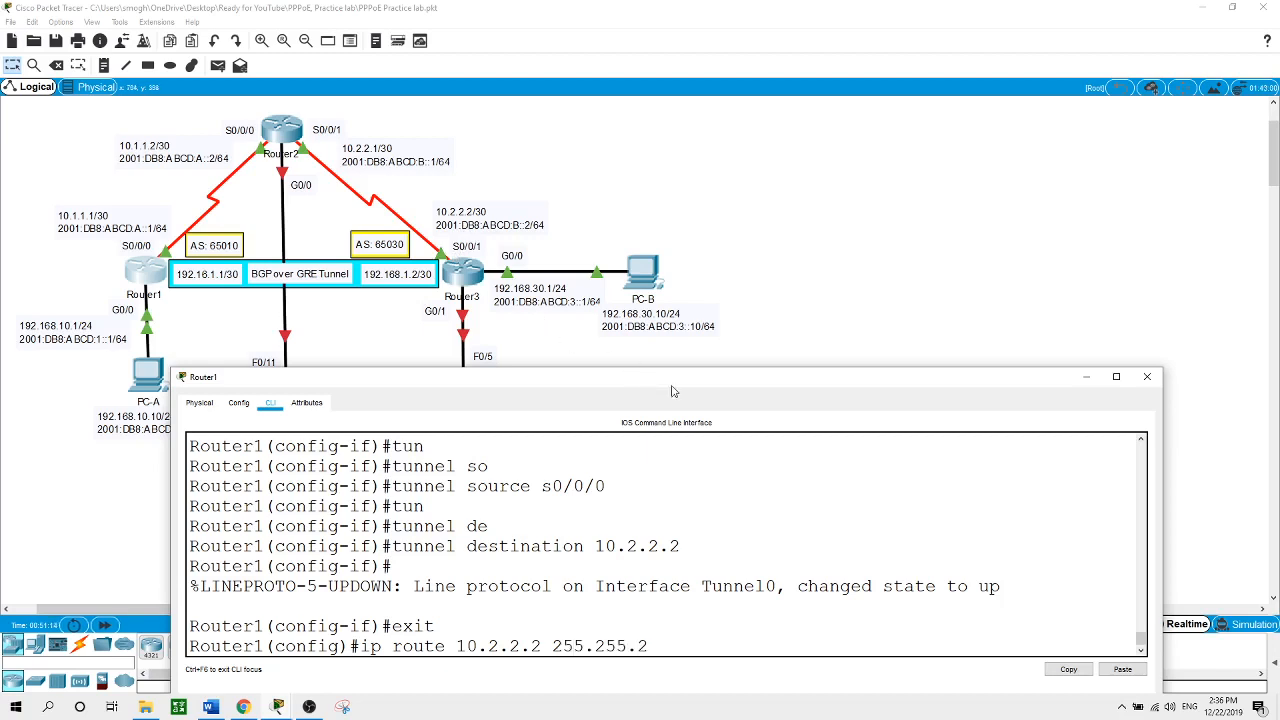
{"action": "type", "text": "55.255 s"}
{"action": "type", "text": "0/0/0"}
{"action": "key", "text": "Return"}
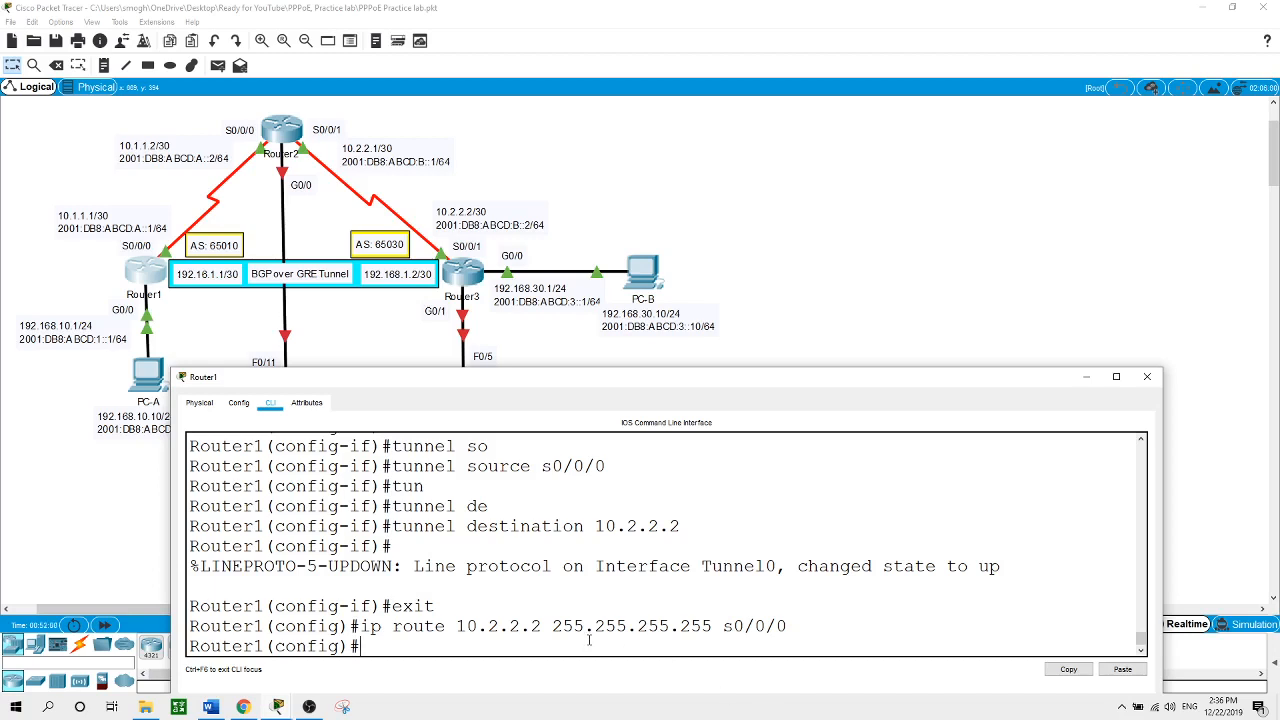
{"action": "type", "text": "router bgp 65010"}
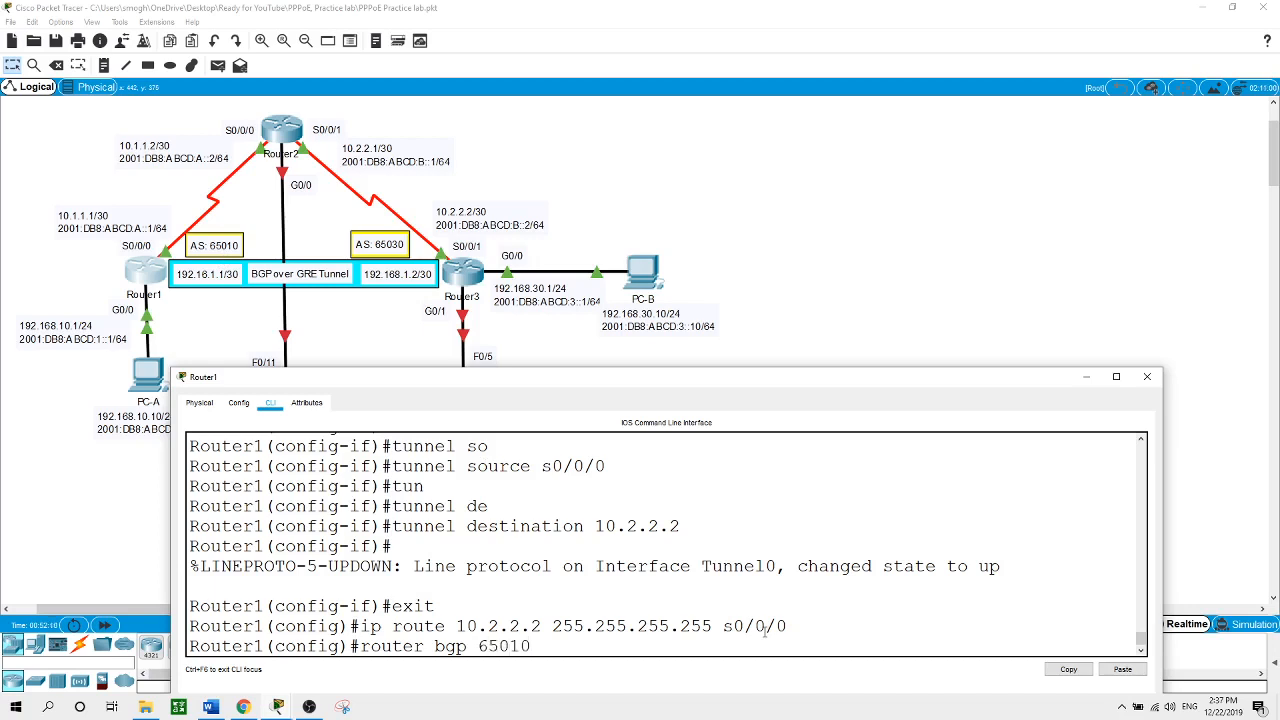
Start BGP AS 65010 on Router1 with neighbor 192.168.1.2 remote-as 65030
{"action": "key", "text": "Return"}
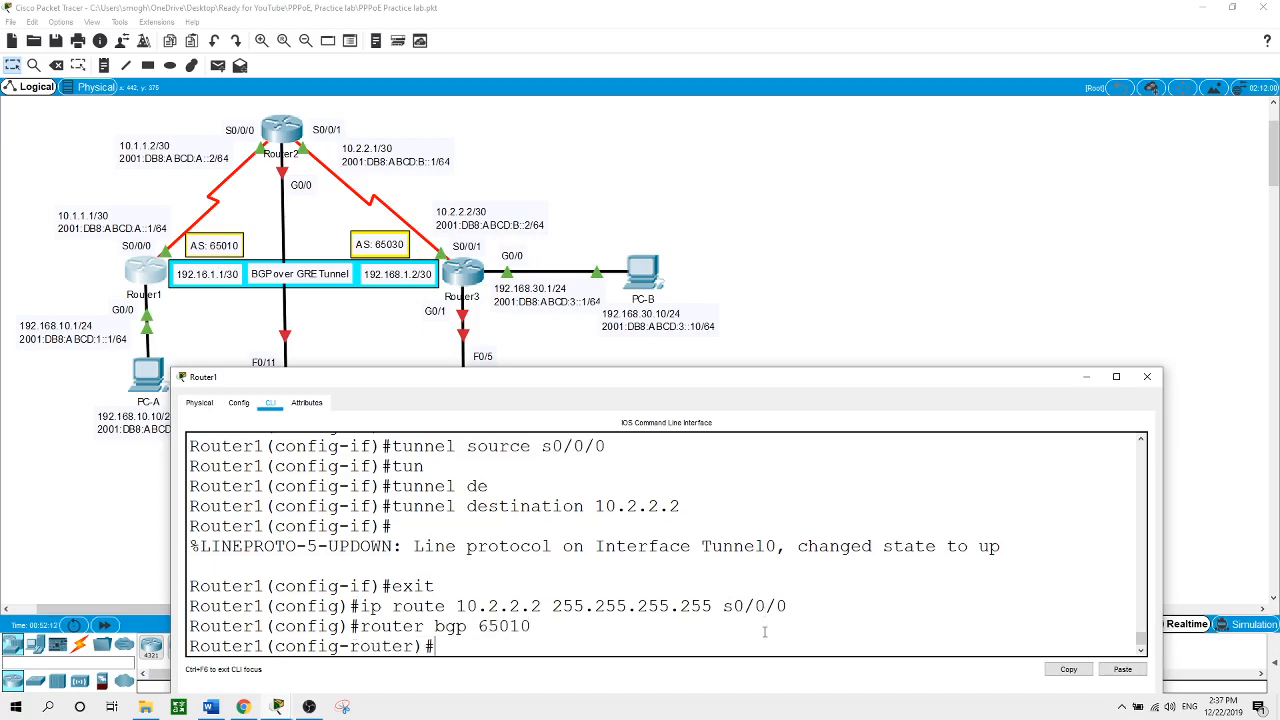
{"action": "type", "text": "nei"}
{"action": "key", "text": "Tab"}
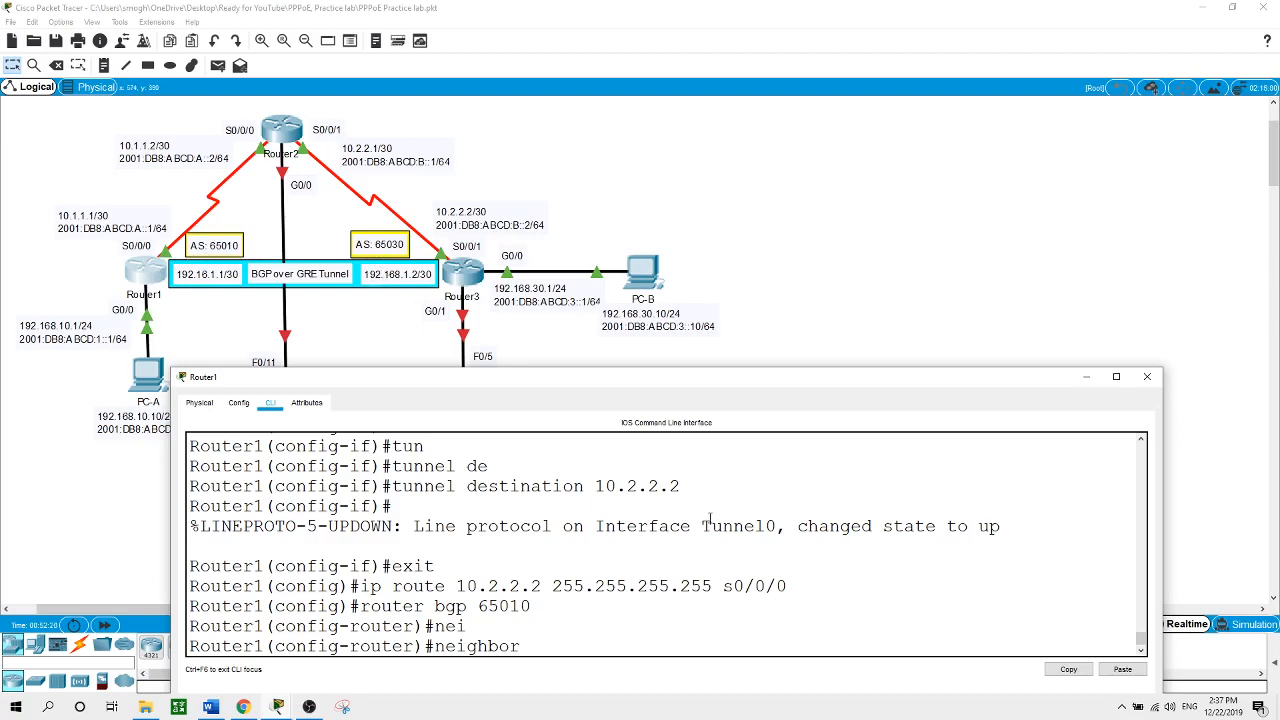
{"action": "type", "text": "192.168.1.2 rem"}
{"action": "key", "text": "Tab"}
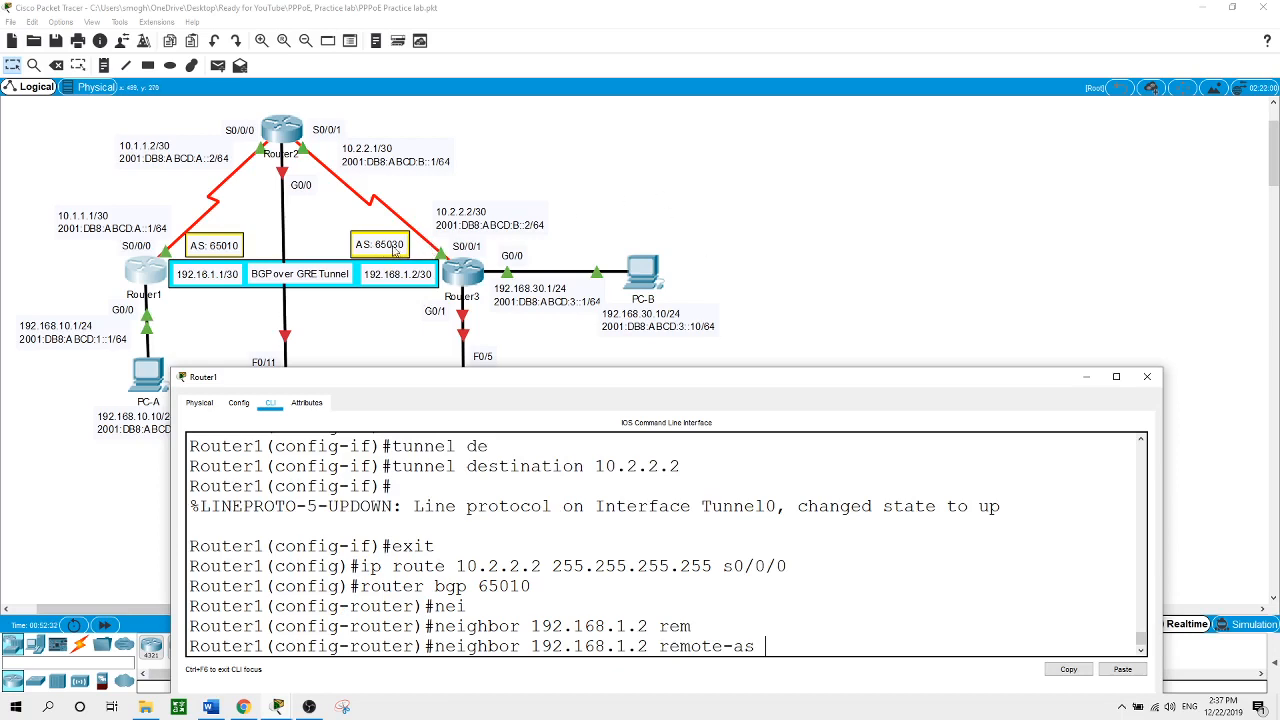
{"action": "type", "text": "65030"}
{"action": "key", "text": "Return"}
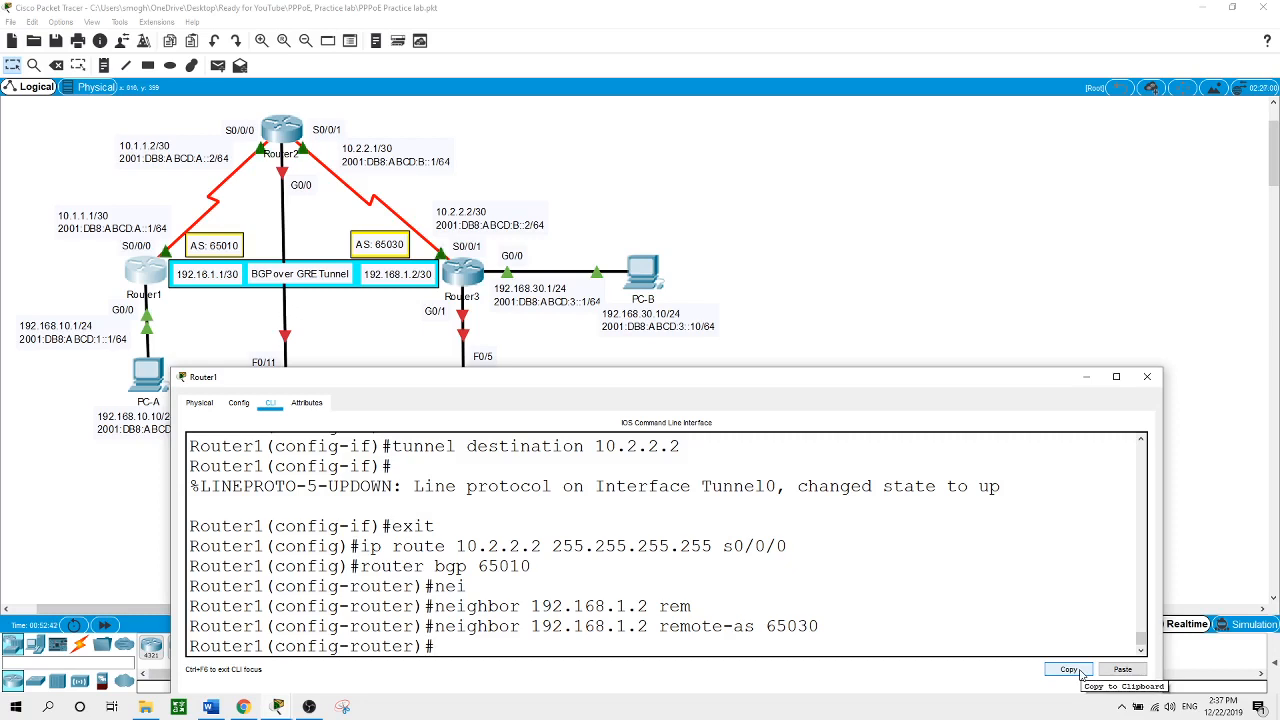
Advertise network 192.168.10.0 mask 255.255.255.0 in Router1's BGP process
{"action": "double_click", "coordinate": [182, 377]}
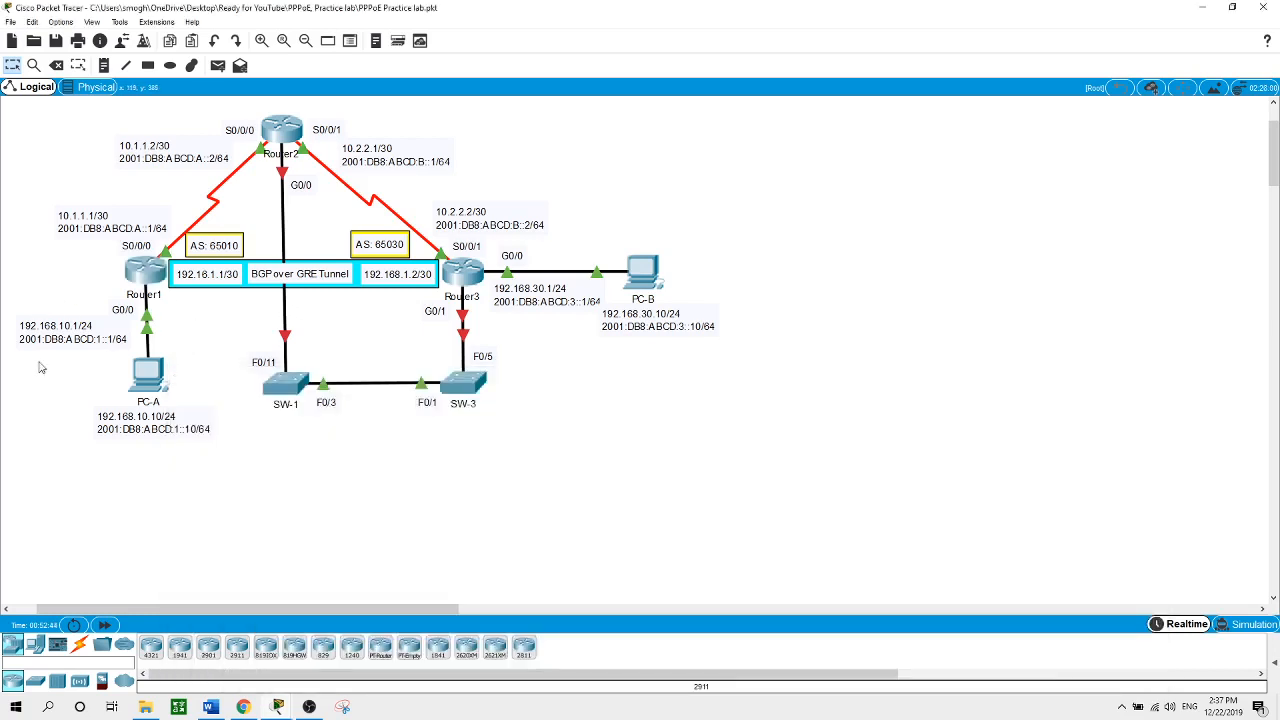
{"action": "left_click", "coordinate": [150, 271]}
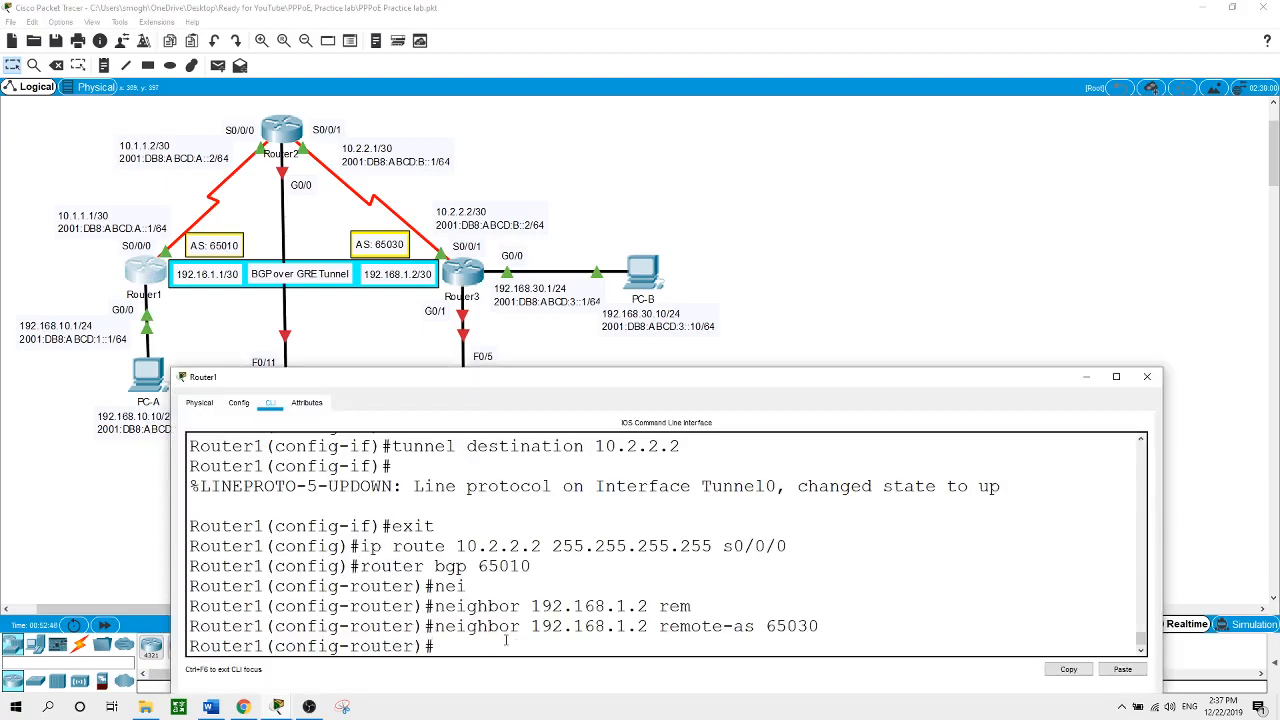
{"action": "type", "text": "network 192.168.10.0"}
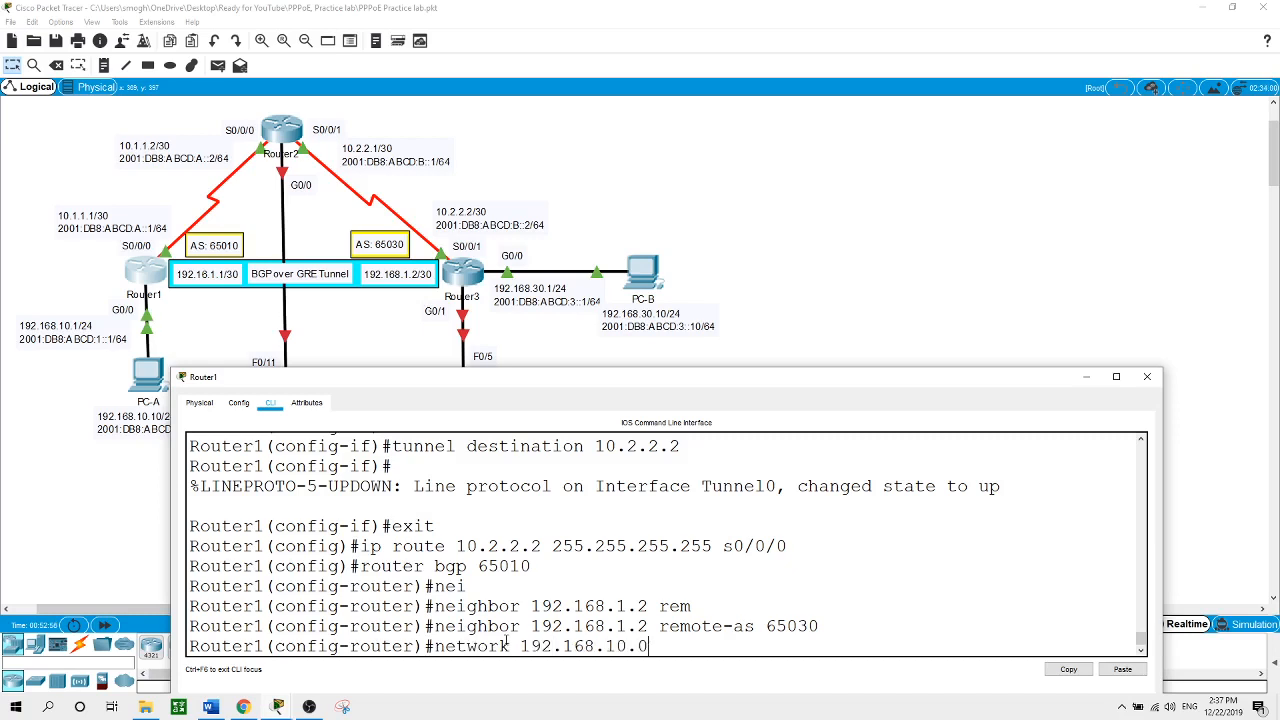
{"action": "type", "text": " mask 255.255.255.0"}
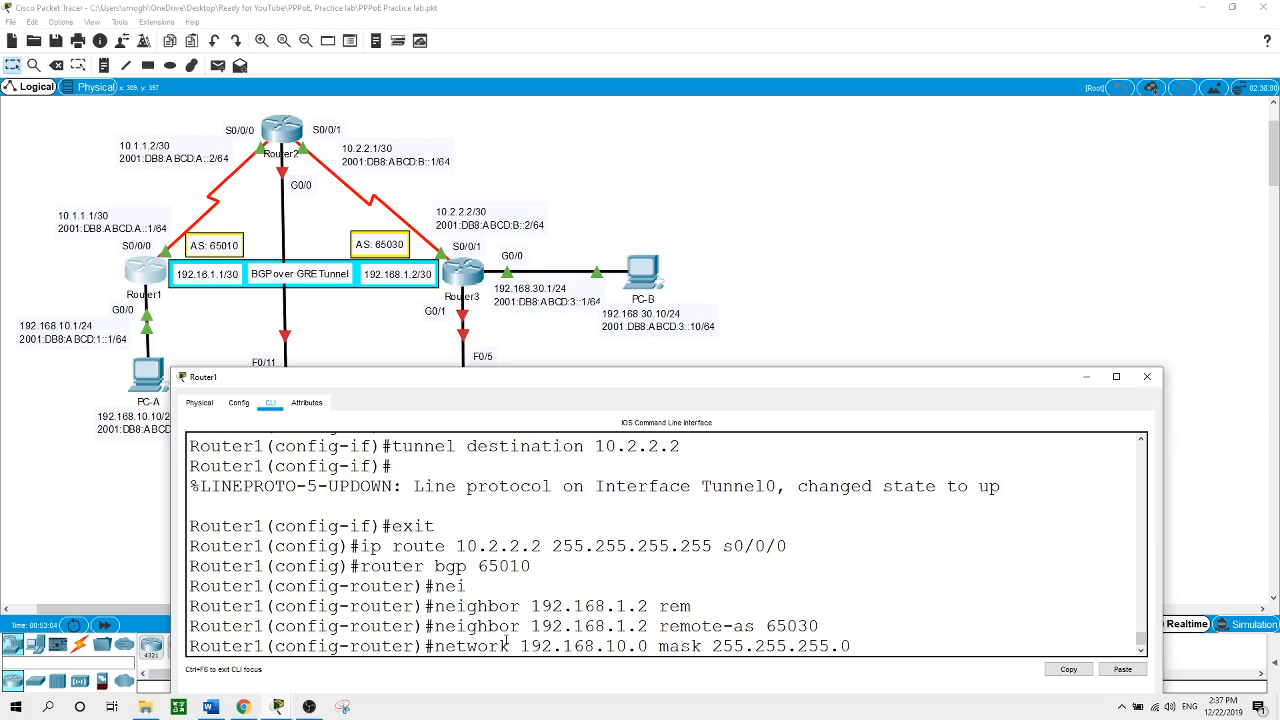
{"action": "key", "text": "Return"}
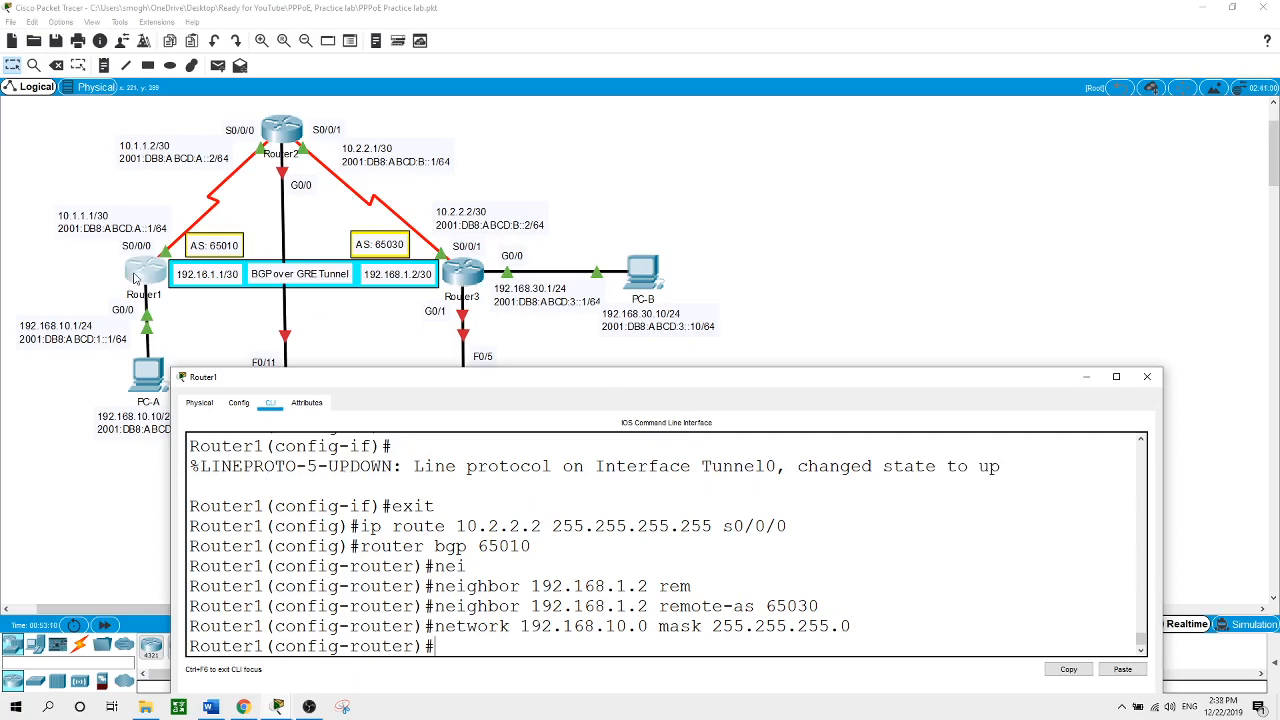
On Router3, create interface Tunnel0 with IP address 192.168.1.2 255.255.255.252
{"action": "left_click", "coordinate": [460, 274]}
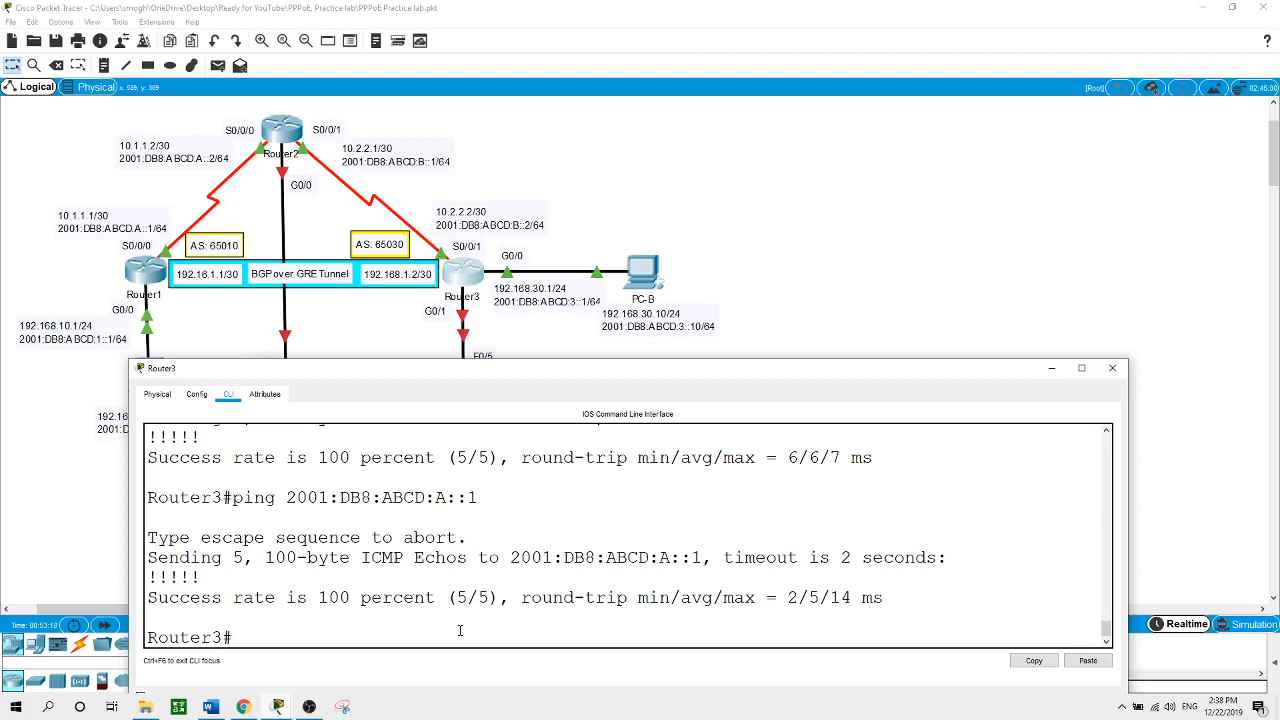
{"action": "type", "text": "conf t"}
{"action": "key", "text": "Return"}
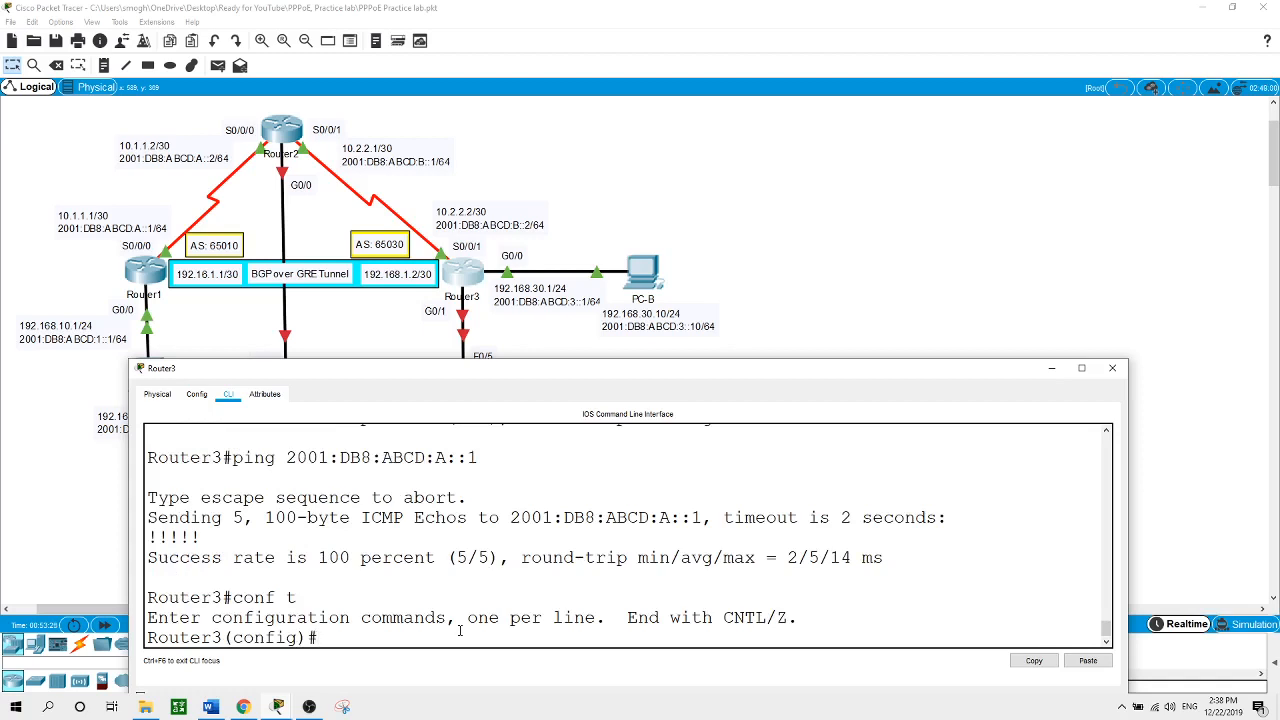
{"action": "type", "text": "int tun"}
{"action": "key", "text": "Tab"}
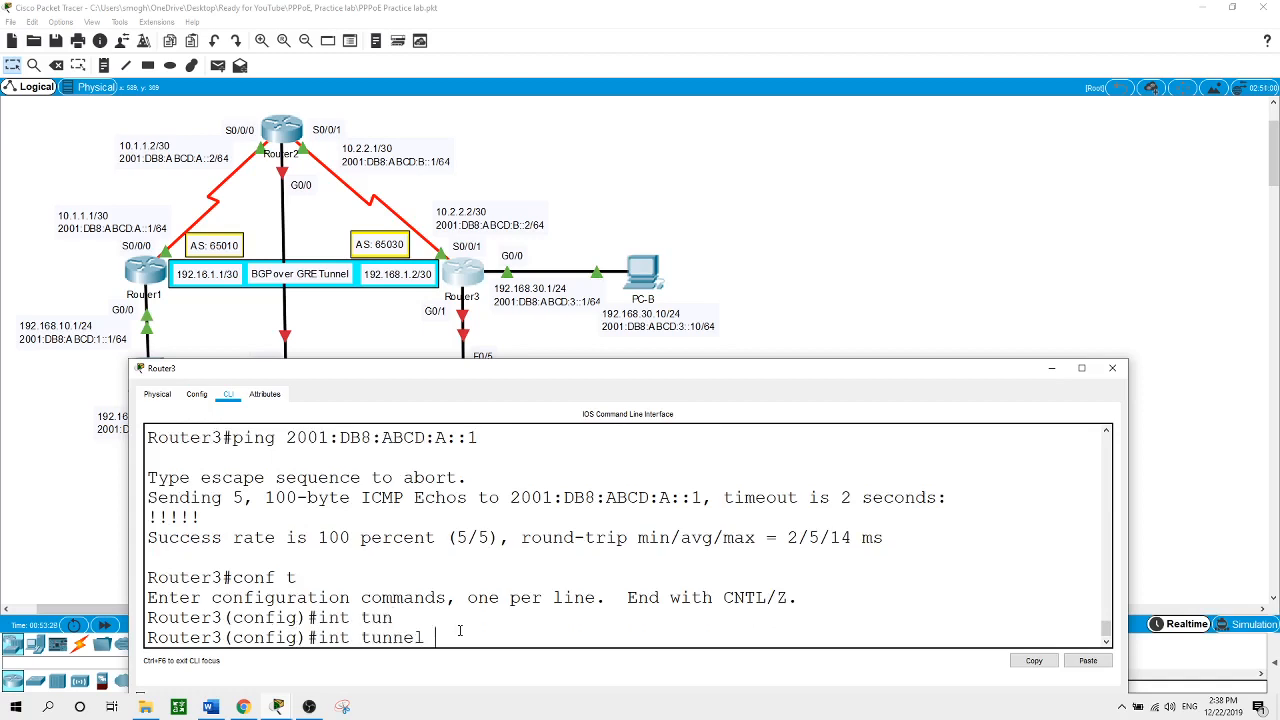
{"action": "type", "text": "0"}
{"action": "key", "text": "Return"}
{"action": "key", "text": "Return"}
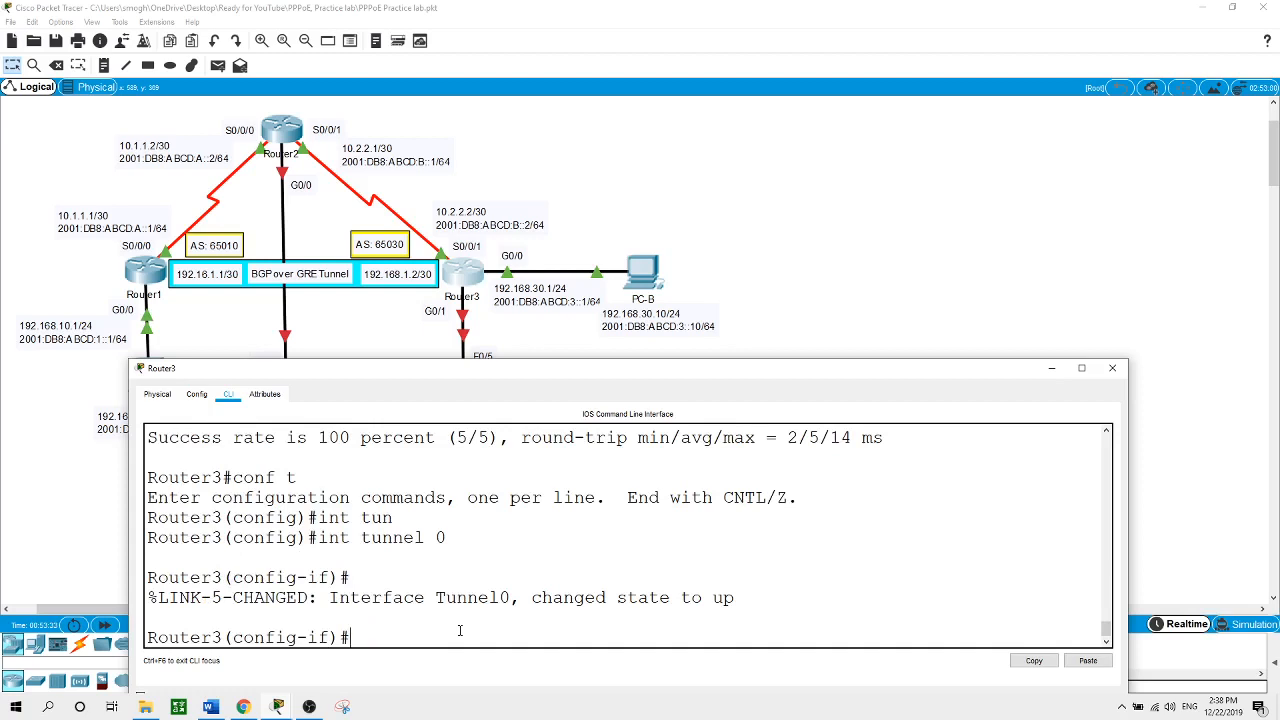
{"action": "type", "text": "ip address 192.168.1.2 255.255.25"}
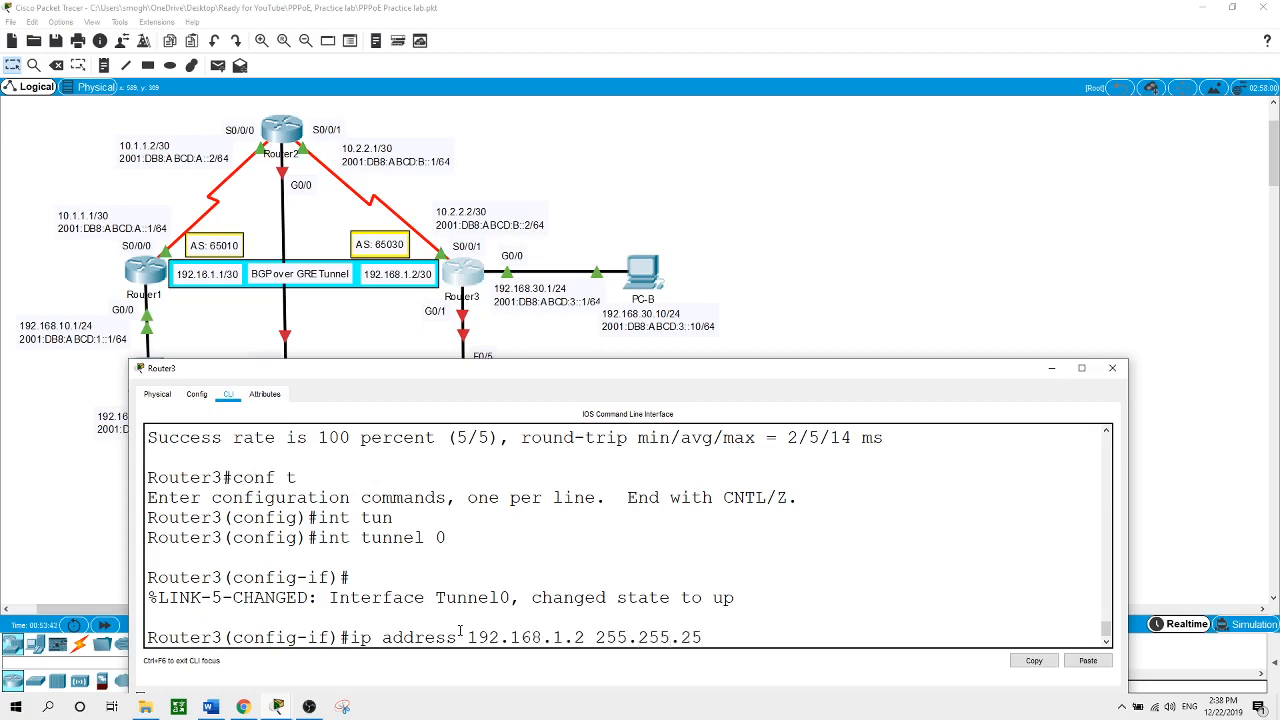
{"action": "type", "text": "5.252"}
{"action": "key", "text": "Return"}
Set Router3's Tunnel0 source to s0/0/1
{"action": "type", "text": "tun"}
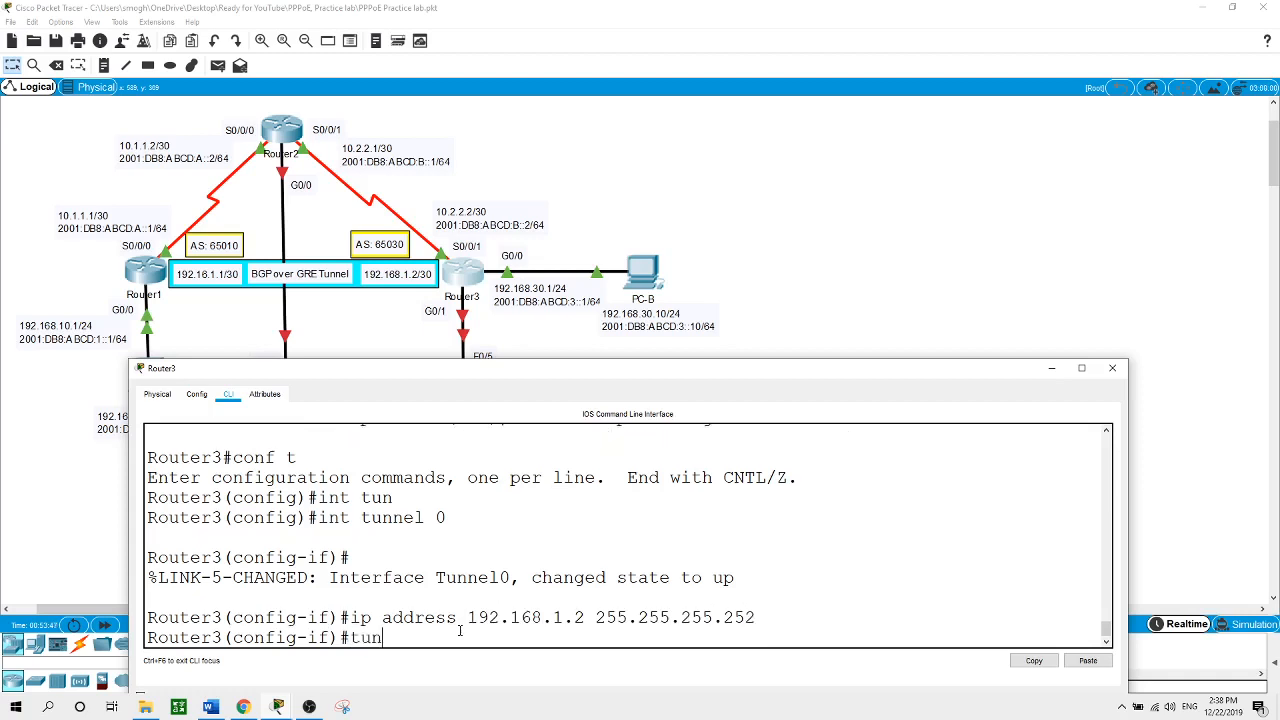
{"action": "key", "text": "Tab"}
{"action": "type", "text": "so"}
{"action": "key", "text": "Tab"}
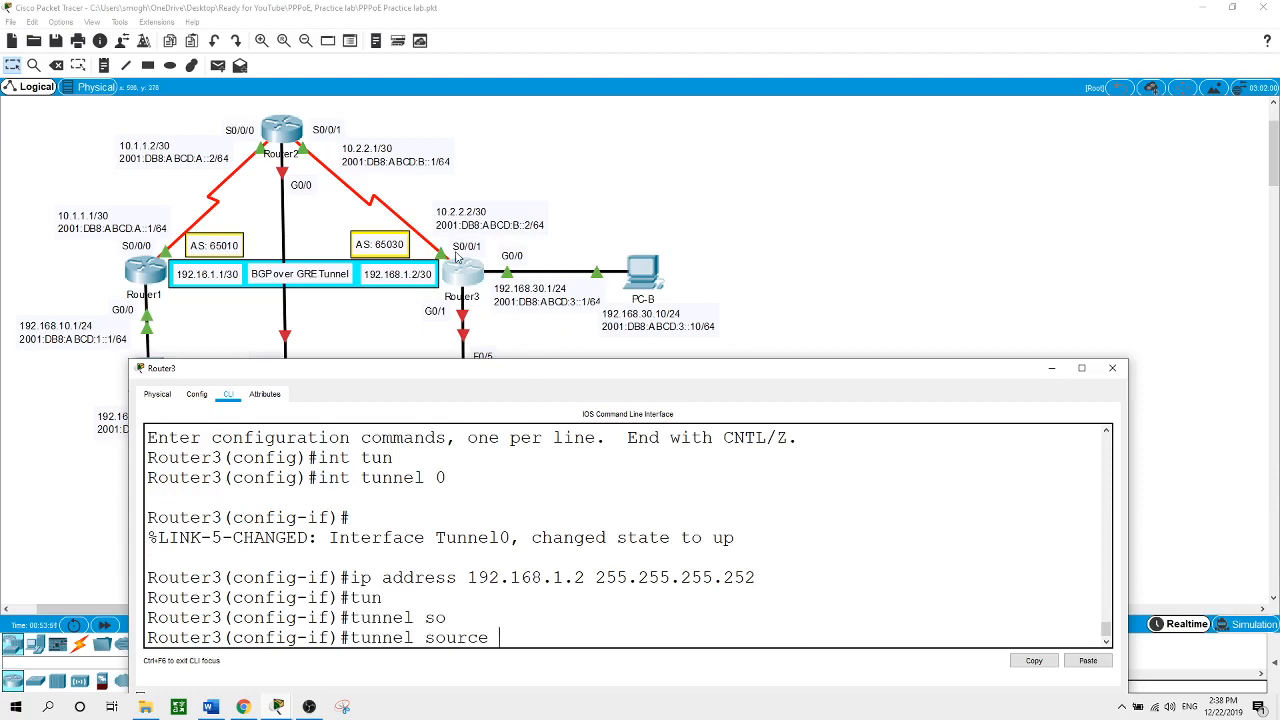
{"action": "type", "text": "s0/0/1"}
{"action": "key", "text": "Return"}
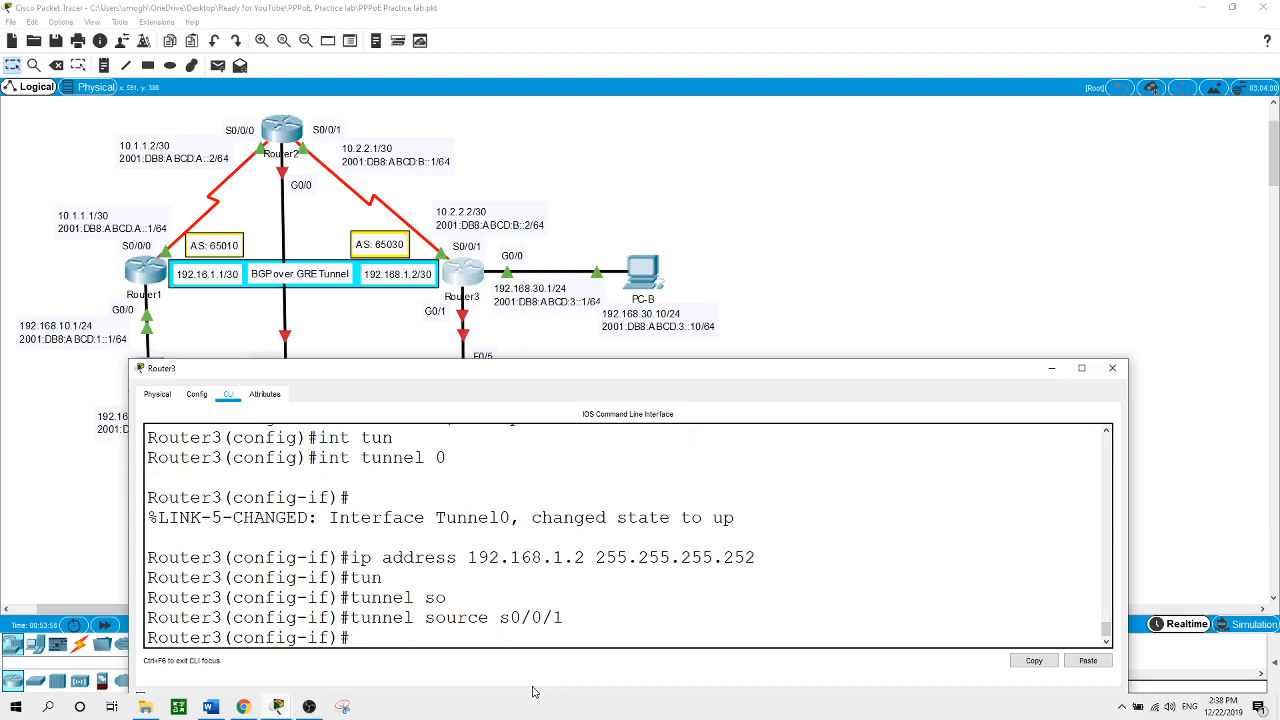
Set Tunnel0's destination to 10.1.1.1 and exit interface configuration
{"action": "type", "text": "tun"}
{"action": "key", "text": "Tab"}
{"action": "type", "text": "de"}
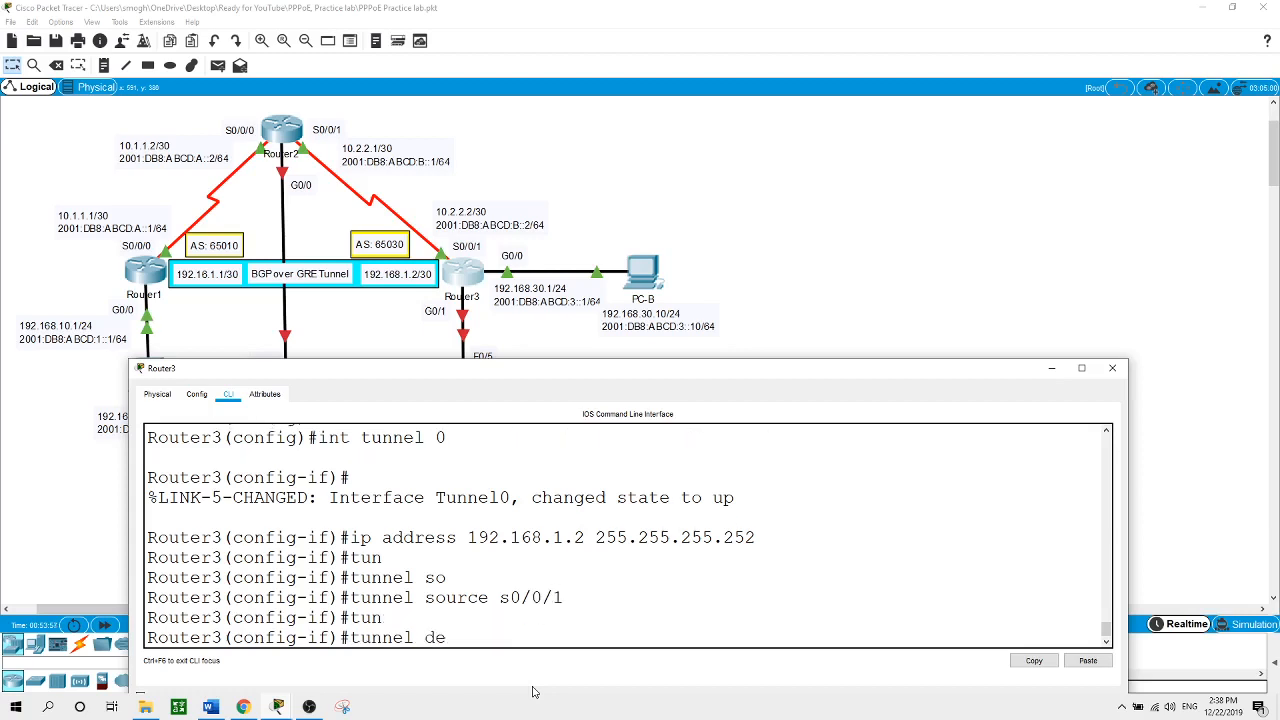
{"action": "key", "text": "Tab"}
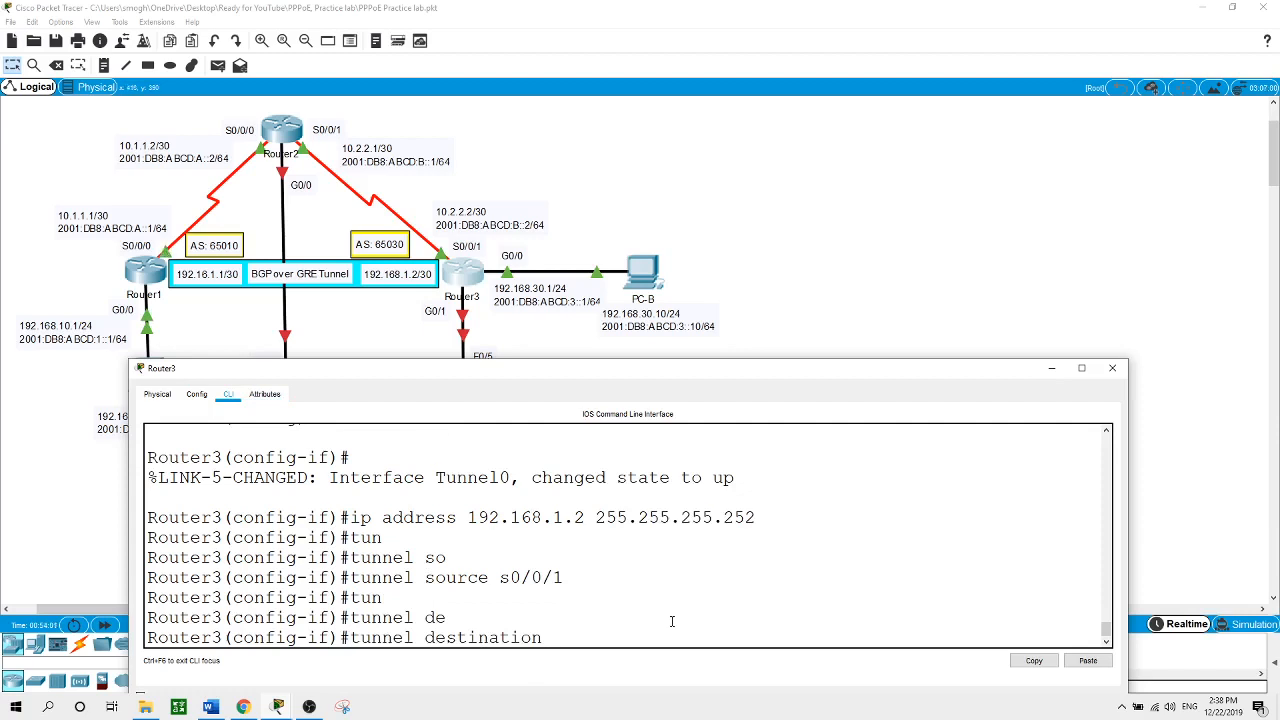
{"action": "type", "text": "10.1.1.1"}
{"action": "key", "text": "Return"}
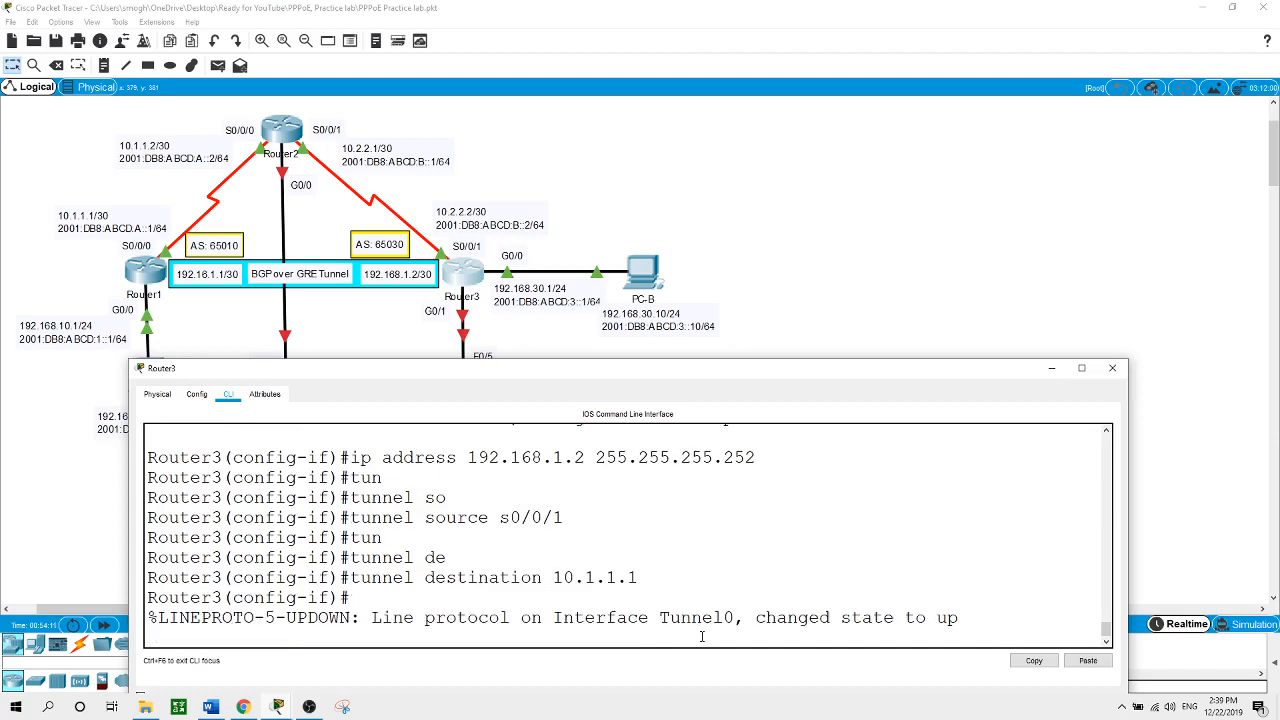
{"action": "type", "text": "exit"}
{"action": "key", "text": "Return"}
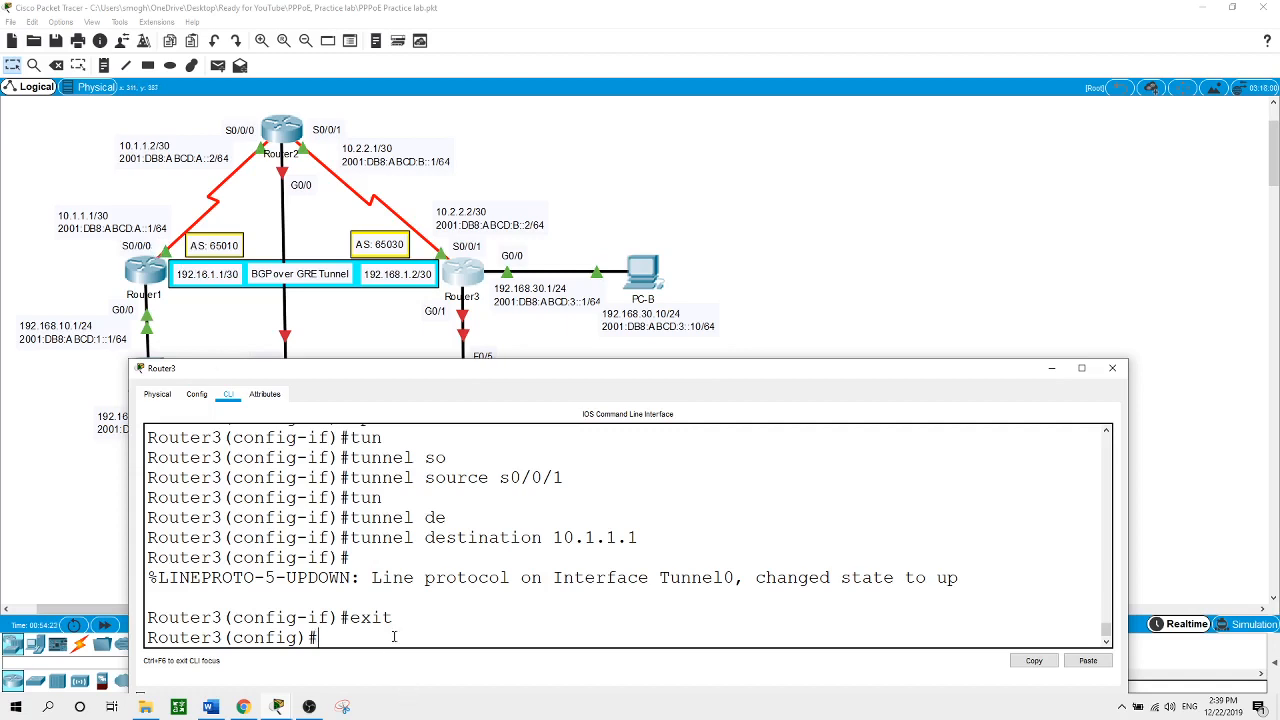
Add static route 10.1.1.1 255.255.255.255 via s0/0/1 on Router3
{"action": "type", "text": "ip route 10.1.1.1 255.25"}
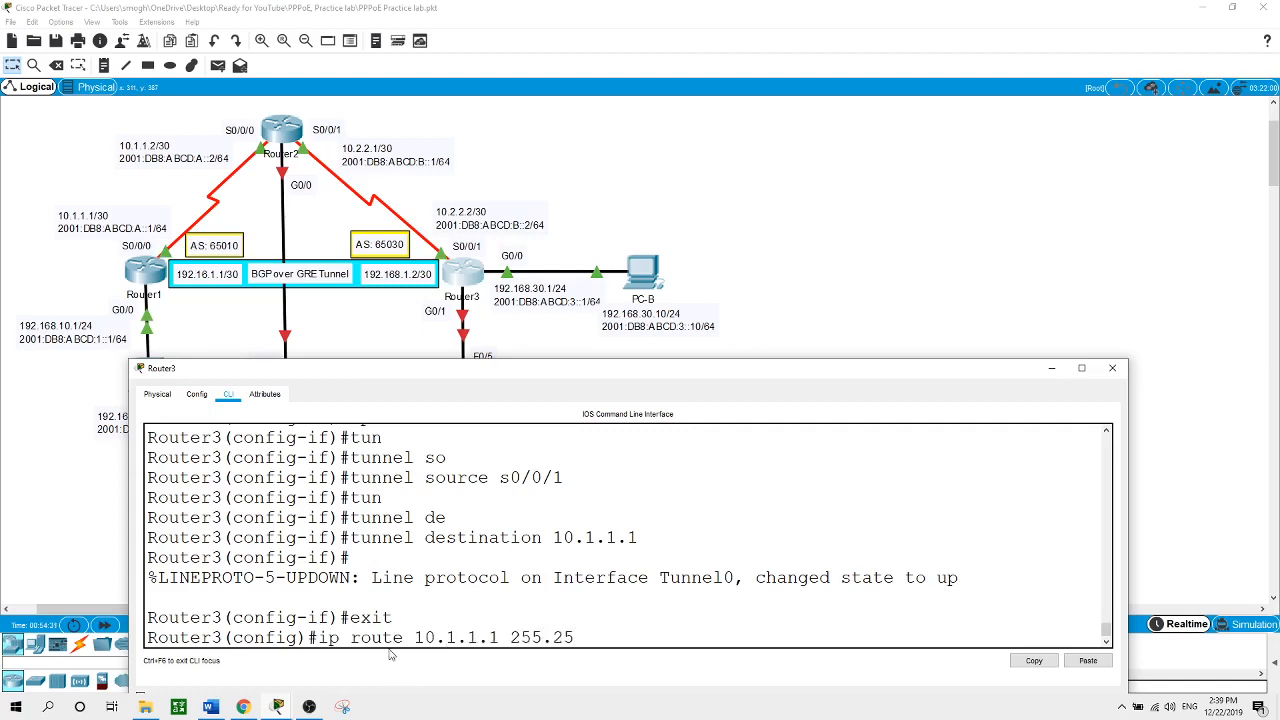
{"action": "type", "text": "5.255.255"}
{"action": "type", "text": "s0/0/"}
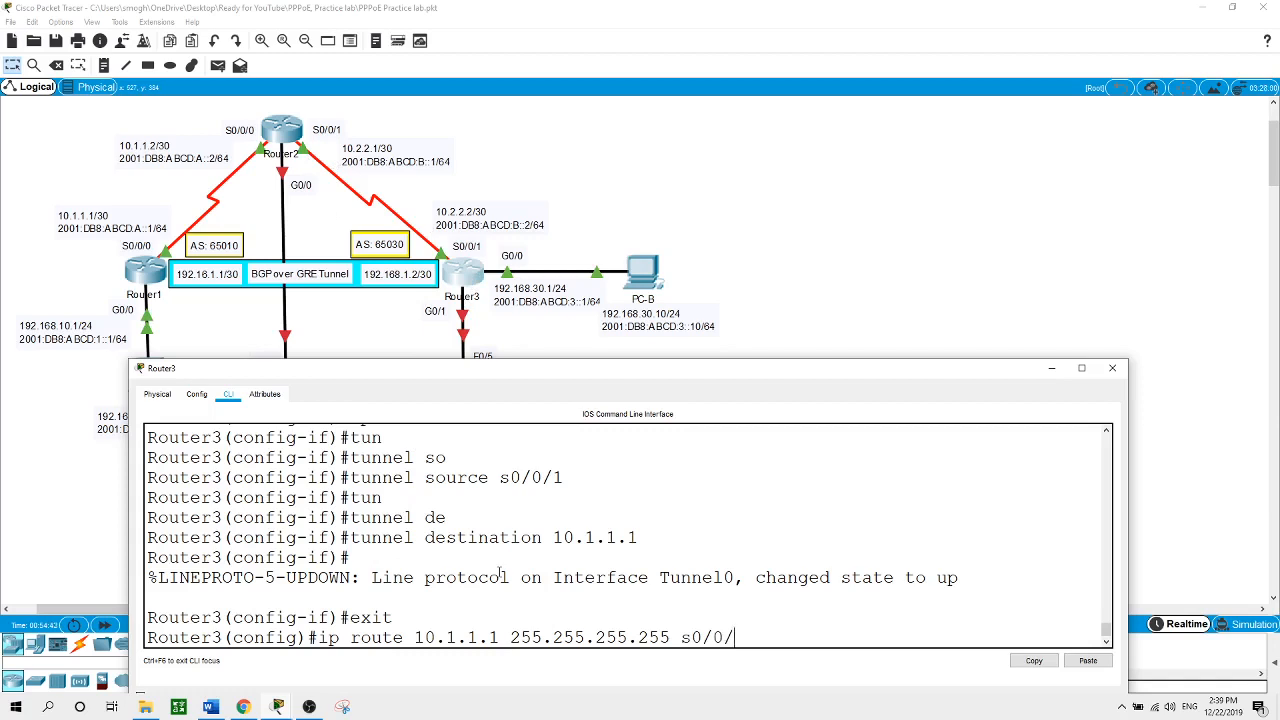
{"action": "type", "text": "1"}
{"action": "key", "text": "Return"}
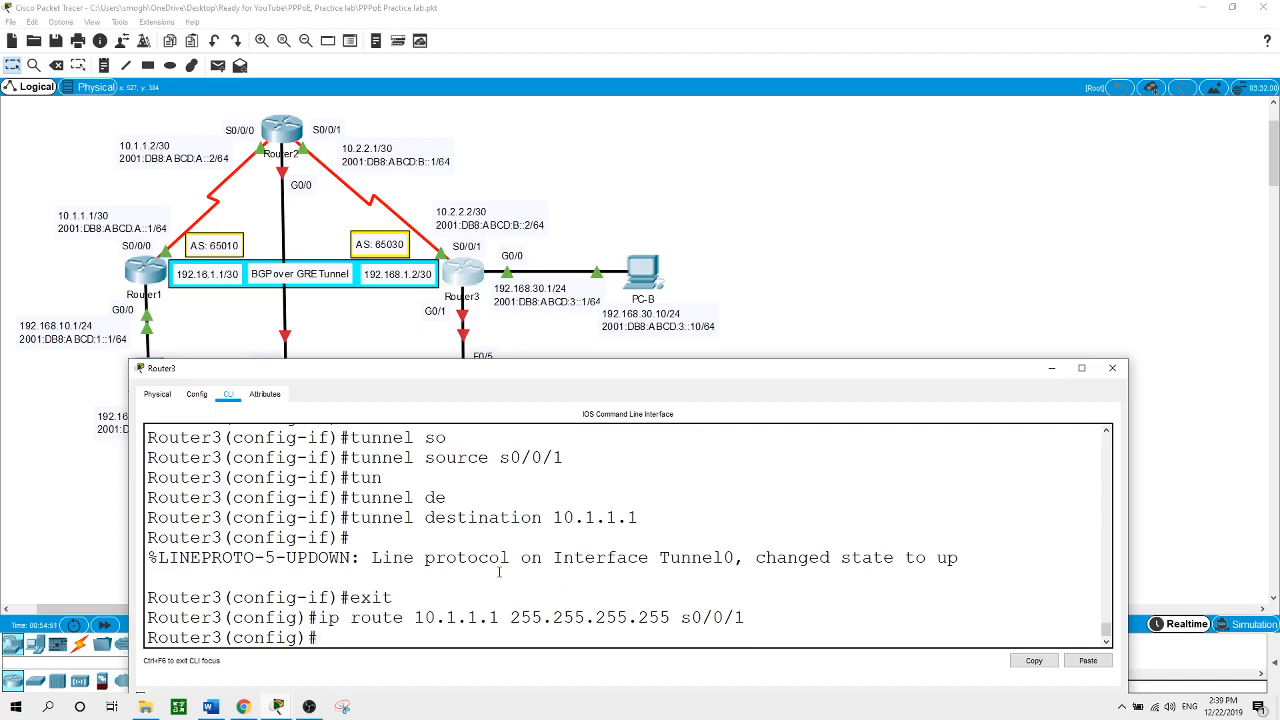
{"action": "type", "text": "router bgp"}
Configure router bgp 65030 on Router3 with neighbor 192.168.1.1 remote-as 65010
{"action": "type", "text": "65030"}
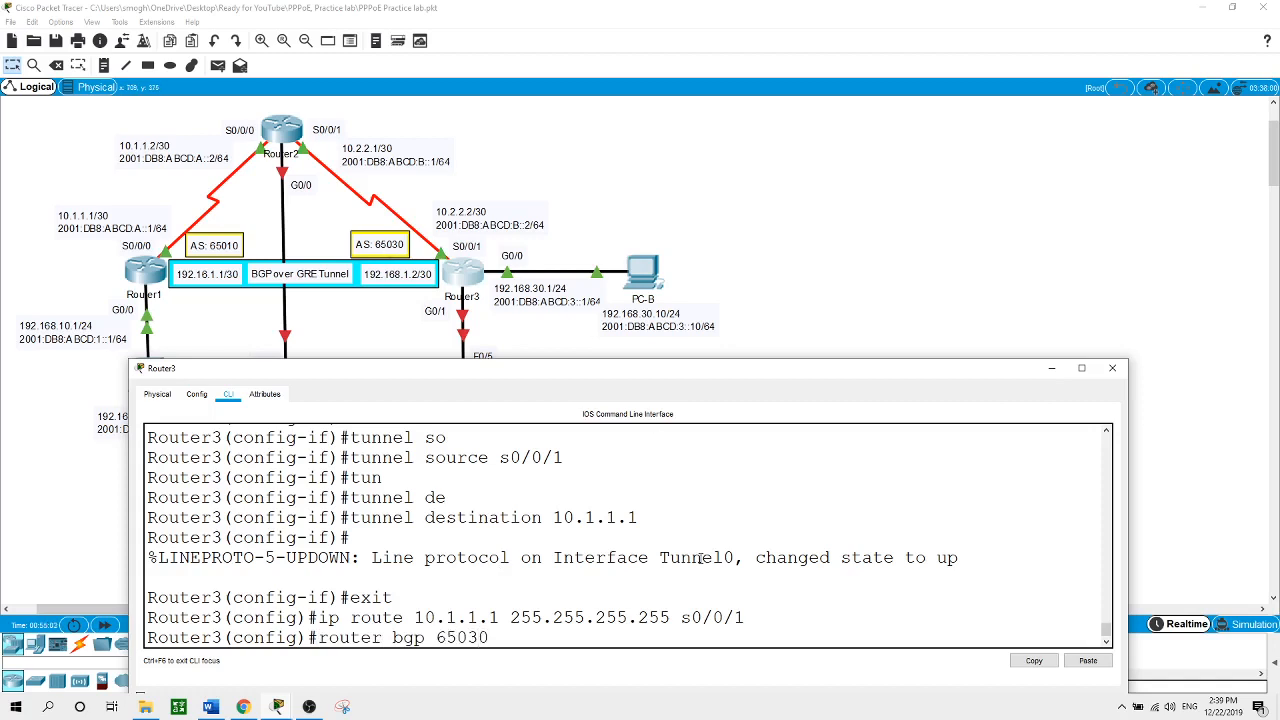
{"action": "key", "text": "Return"}
{"action": "type", "text": "nei"}
{"action": "key", "text": "BackSpace"}
{"action": "key", "text": "BackSpace"}
{"action": "key", "text": "BackSpace"}
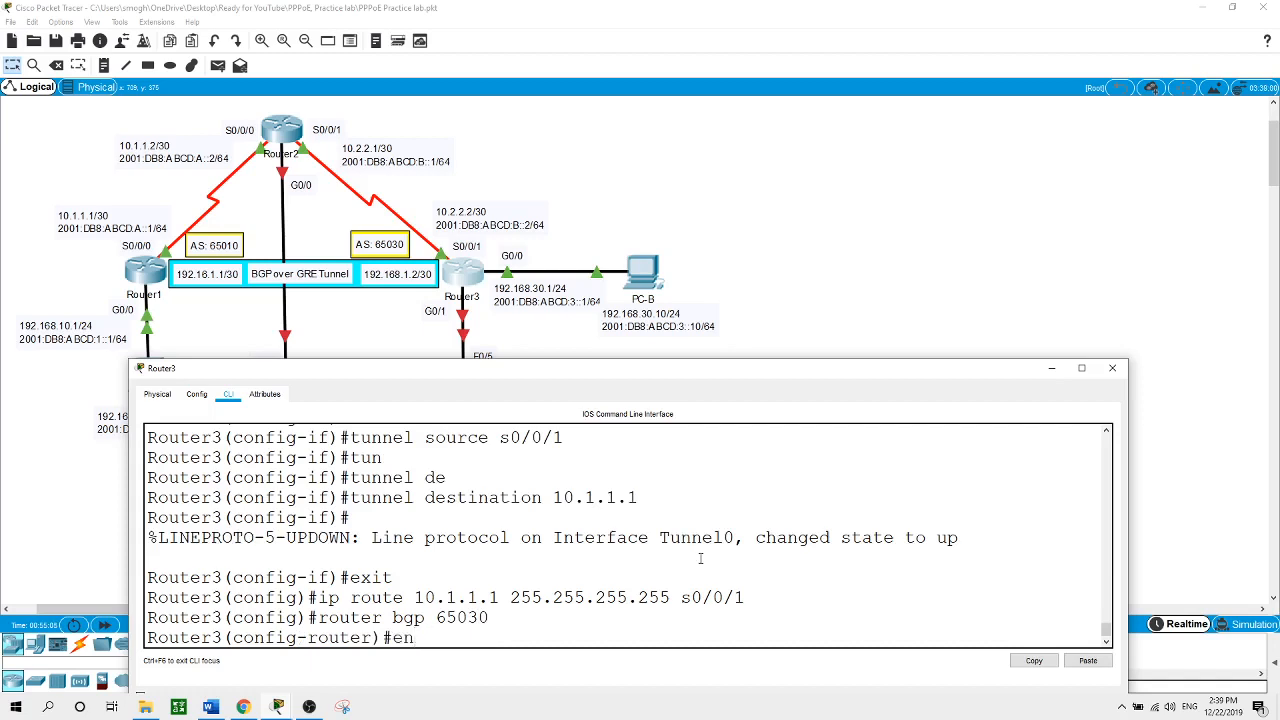
{"action": "type", "text": "nei"}
{"action": "key", "text": "Tab"}
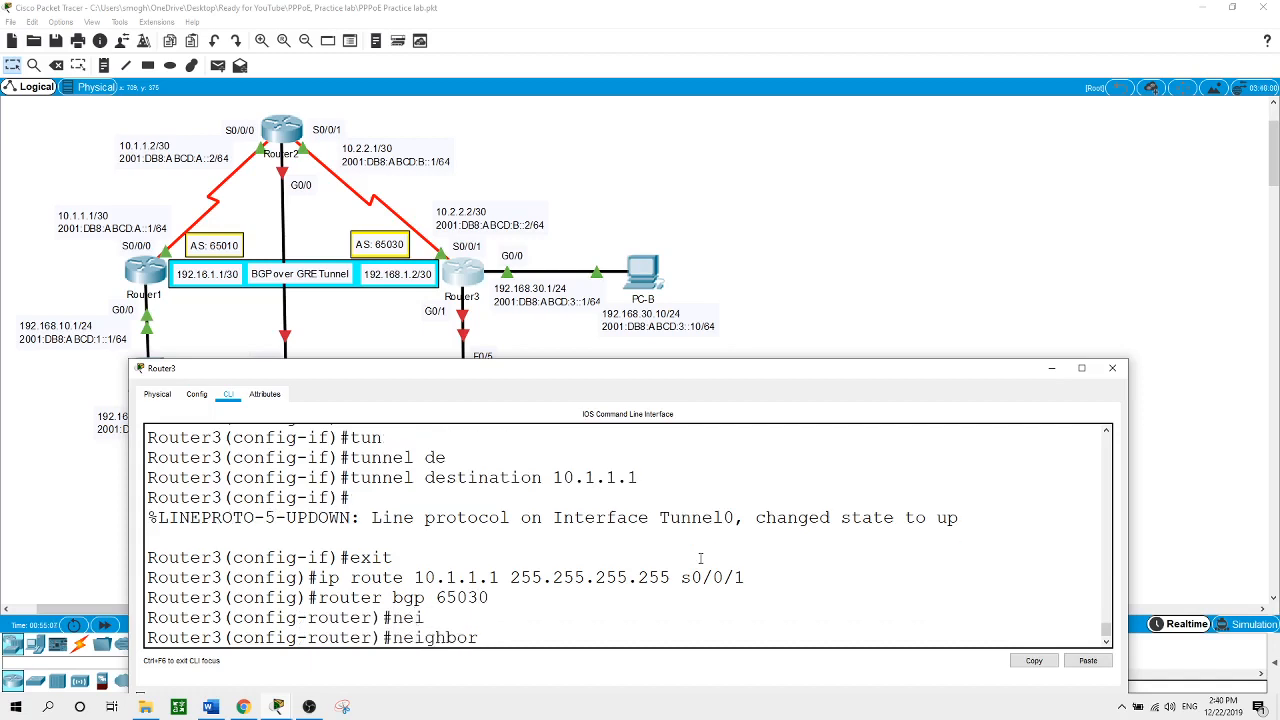
{"action": "type", "text": "192.168.1.1"}
{"action": "type", "text": "rem"}
{"action": "key", "text": "Tab"}
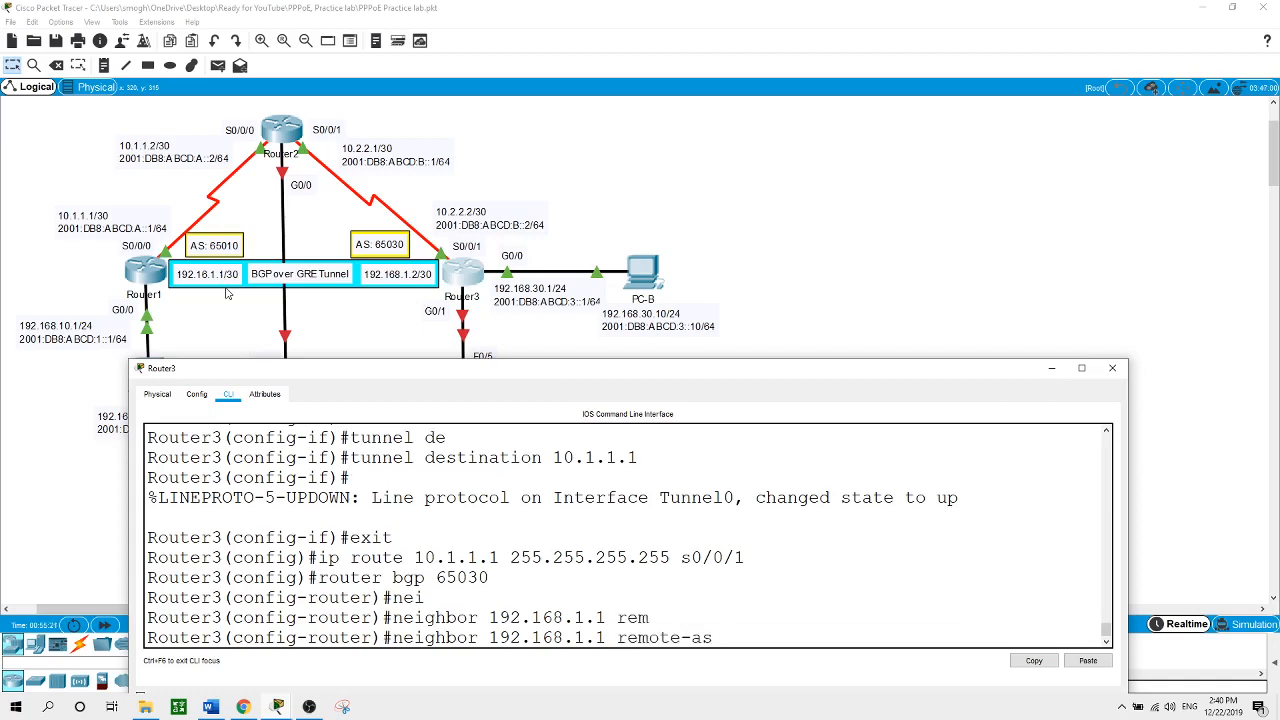
{"action": "type", "text": "65010"}
{"action": "key", "text": "Return"}
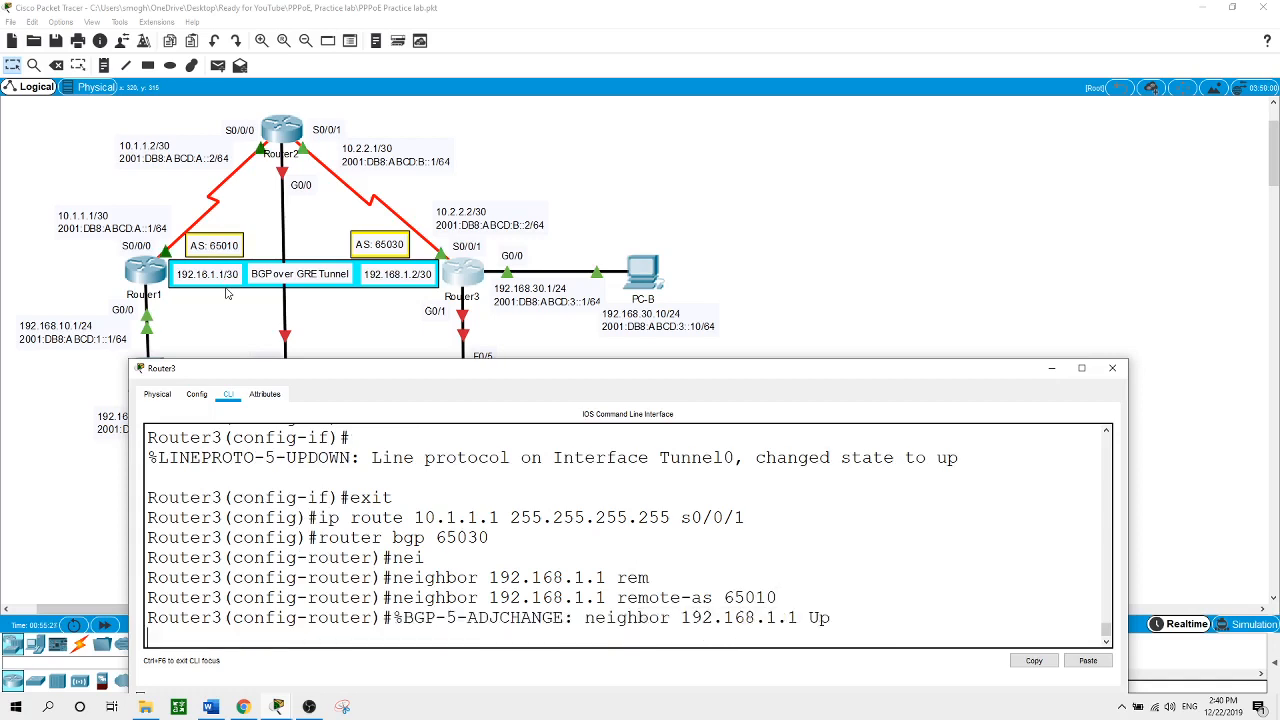
{"action": "left_click", "coordinate": [683, 304]}
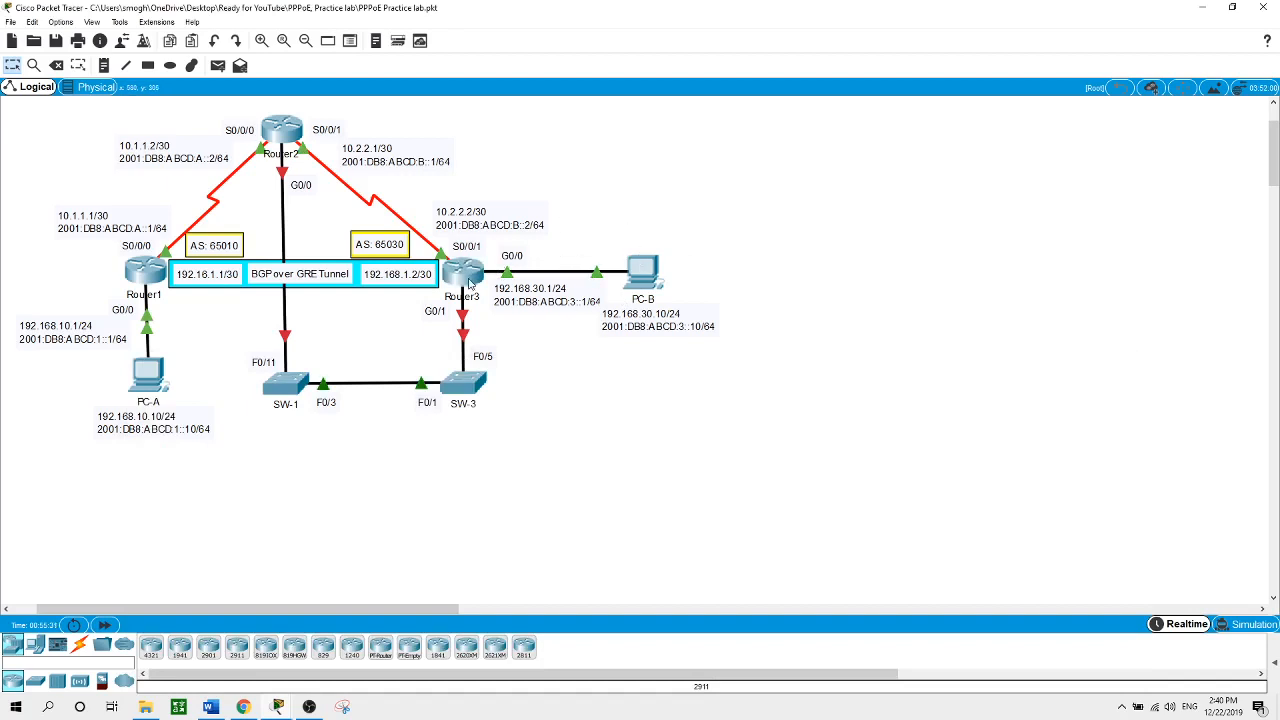
Add network 192.168.30.0 mask 255.255.255.0 to Router3's BGP and close its console
{"action": "left_click", "coordinate": [462, 270]}
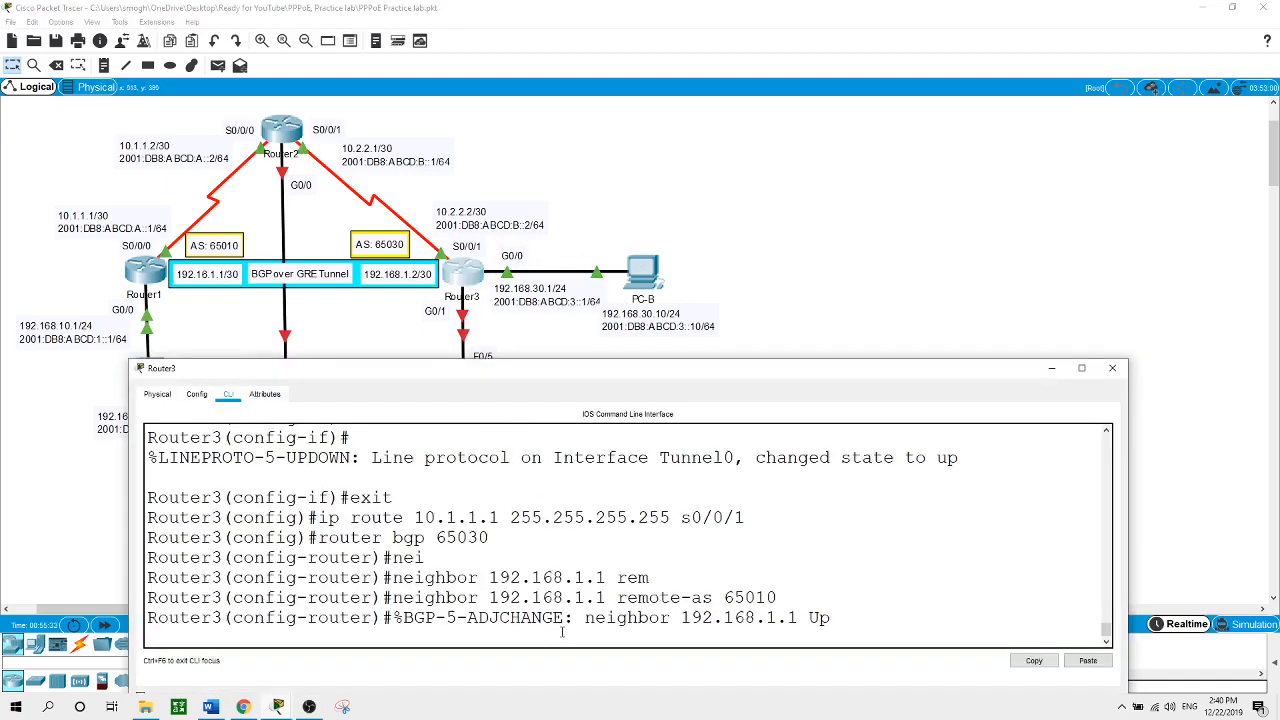
{"action": "key", "text": "Return"}
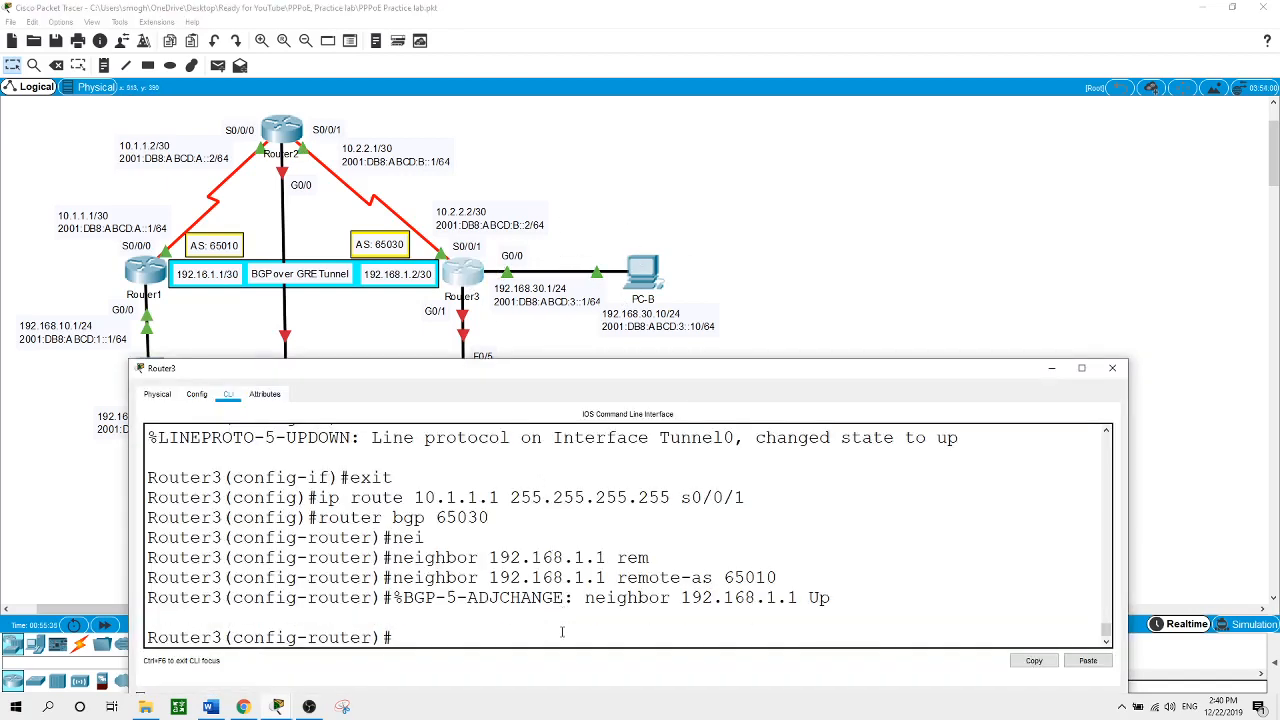
{"action": "type", "text": "net"}
{"action": "key", "text": "Tab"}
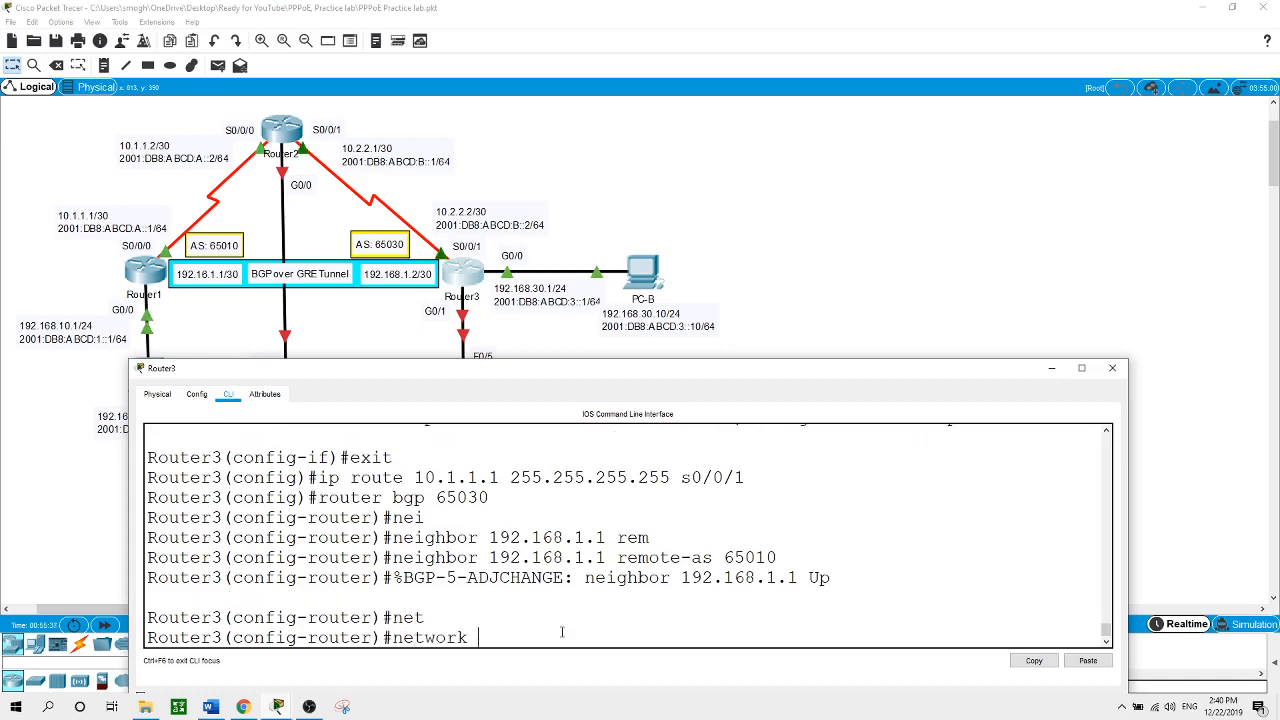
{"action": "type", "text": "192.168.300"}
{"action": "key", "text": "BackSpace"}
{"action": "type", "text": ".0"}
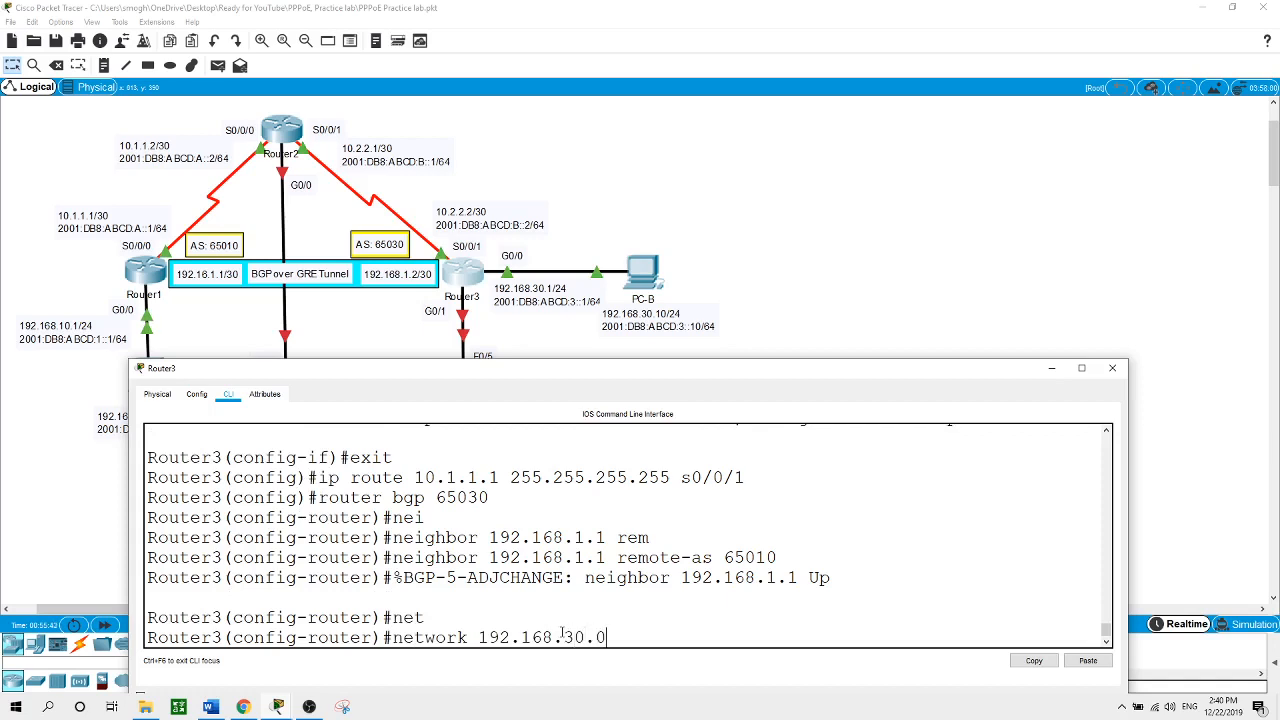
{"action": "type", "text": " mask 255.255.255."}
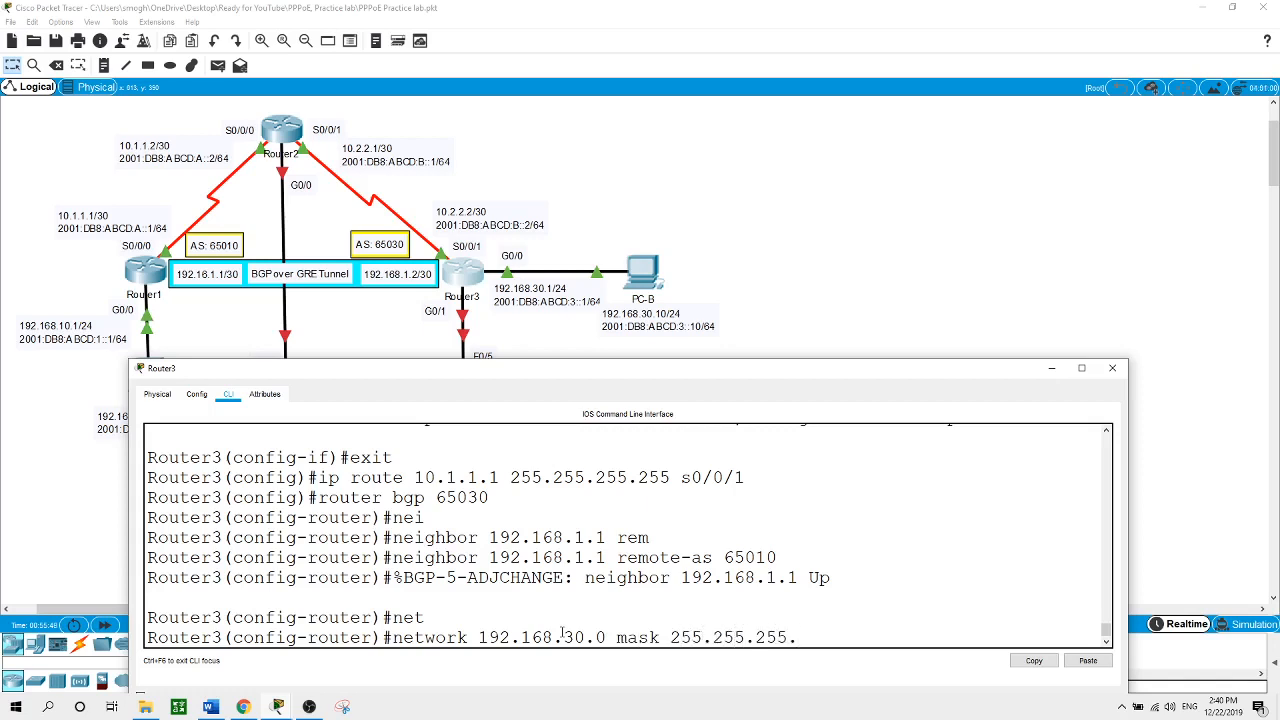
{"action": "type", "text": "0"}
{"action": "key", "text": "Return"}
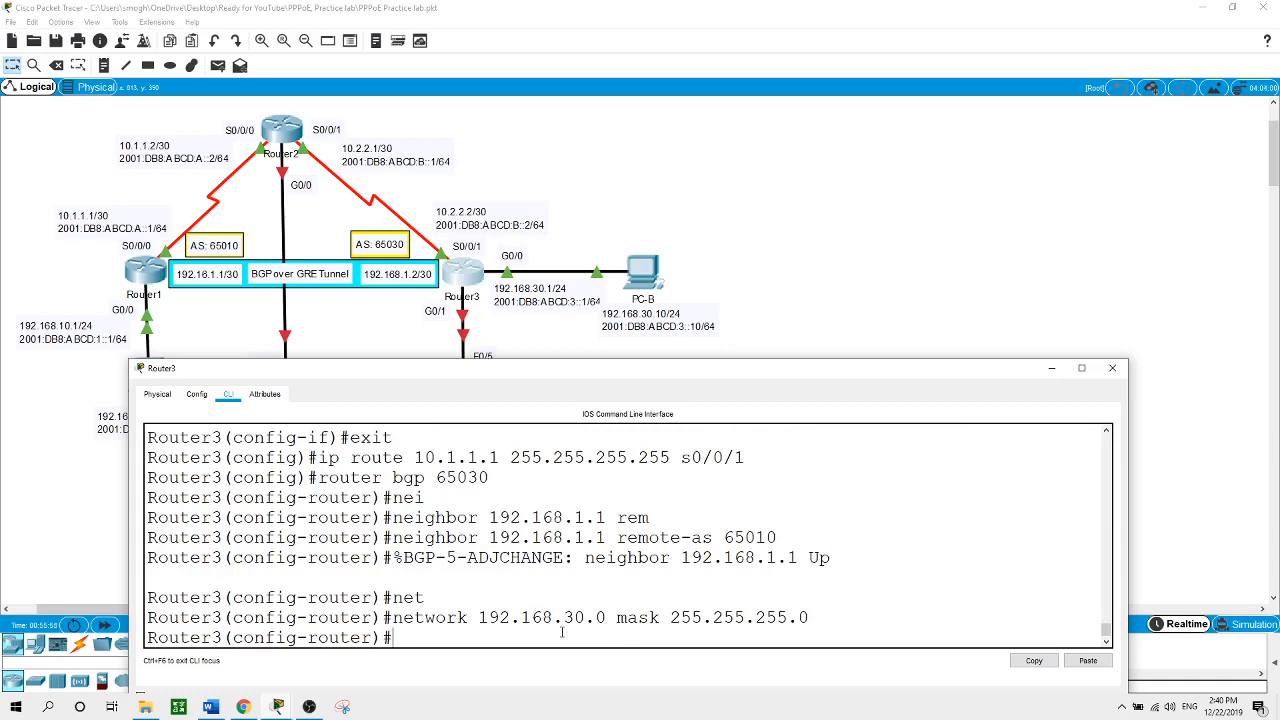
{"action": "left_click", "coordinate": [851, 288]}
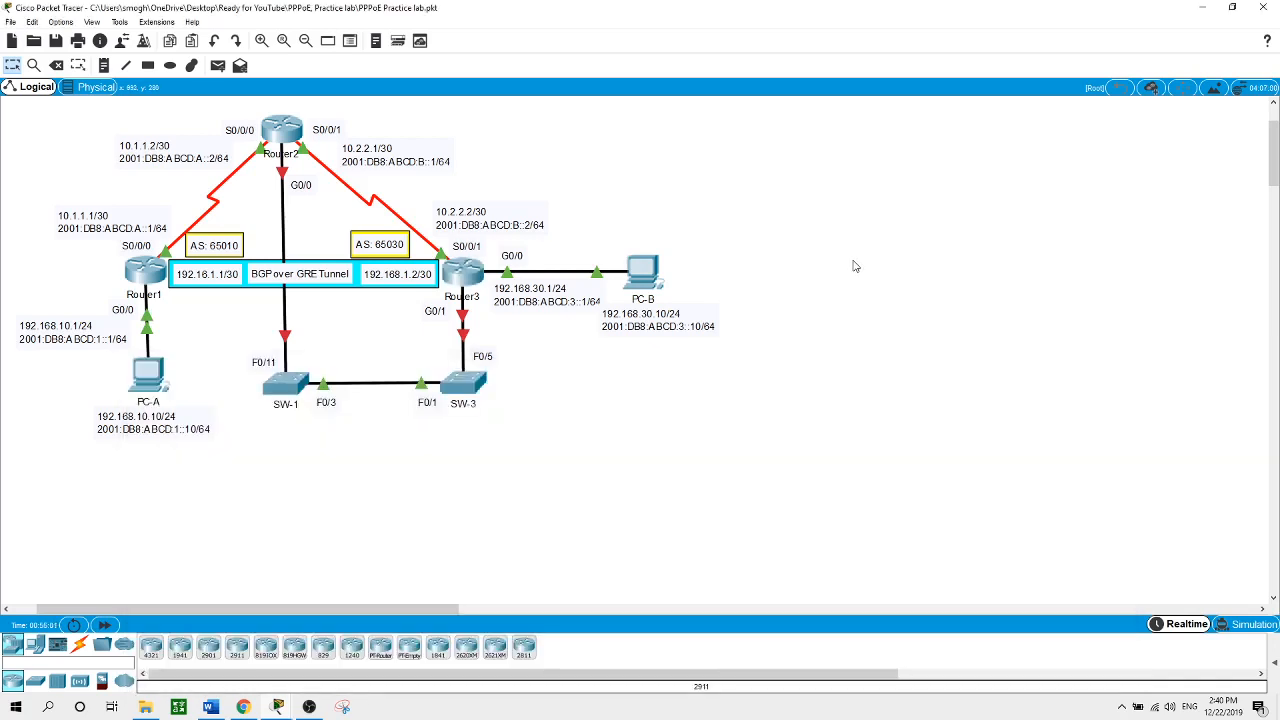
From Router1's privileged prompt, ping Router3's tunnel address 192.168.1.2
{"action": "left_click", "coordinate": [157, 274]}
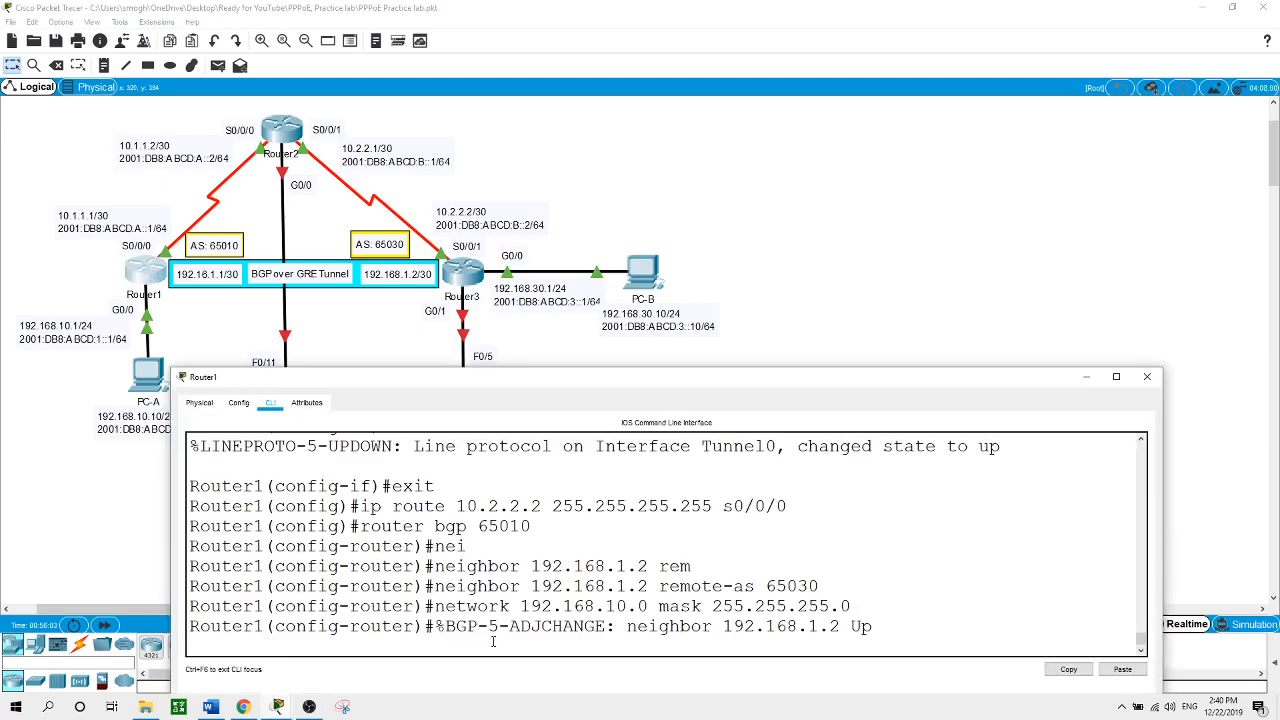
{"action": "key", "text": "Return"}
{"action": "type", "text": "end"}
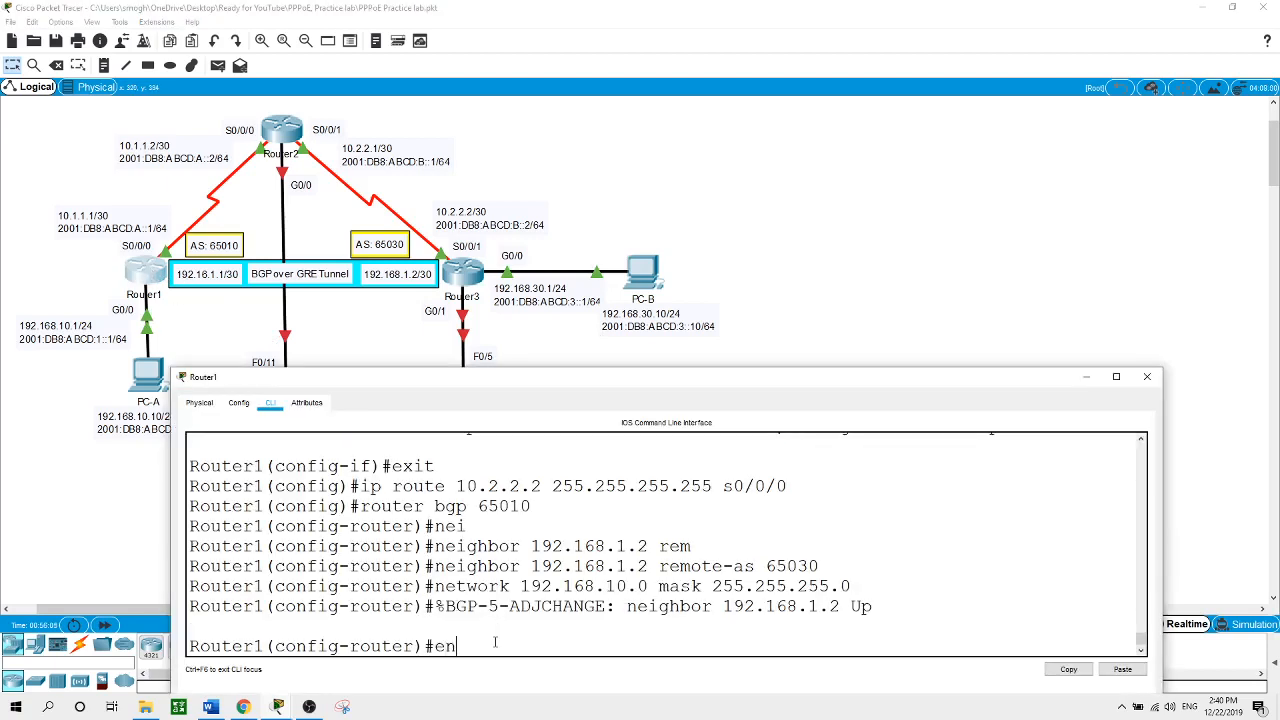
{"action": "key", "text": "Return"}
{"action": "type", "text": "ping"}
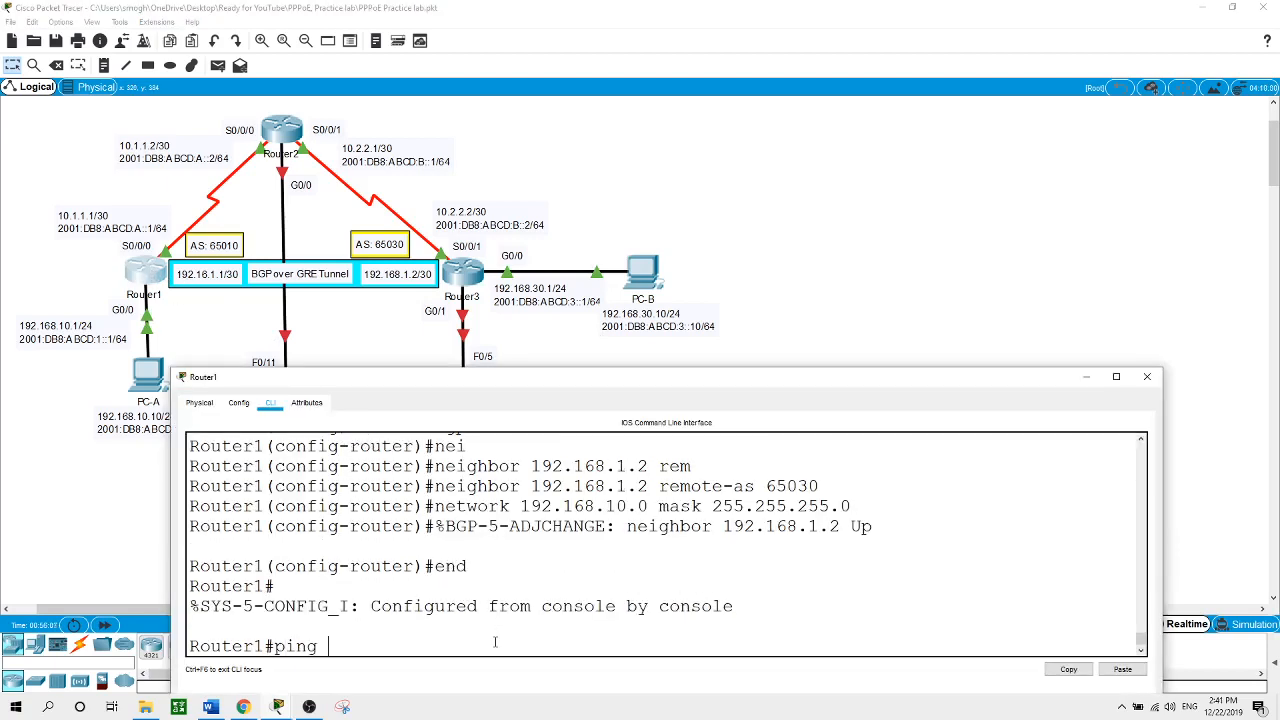
{"action": "type", "text": " 192.168.1.2"}
{"action": "key", "text": "Return"}
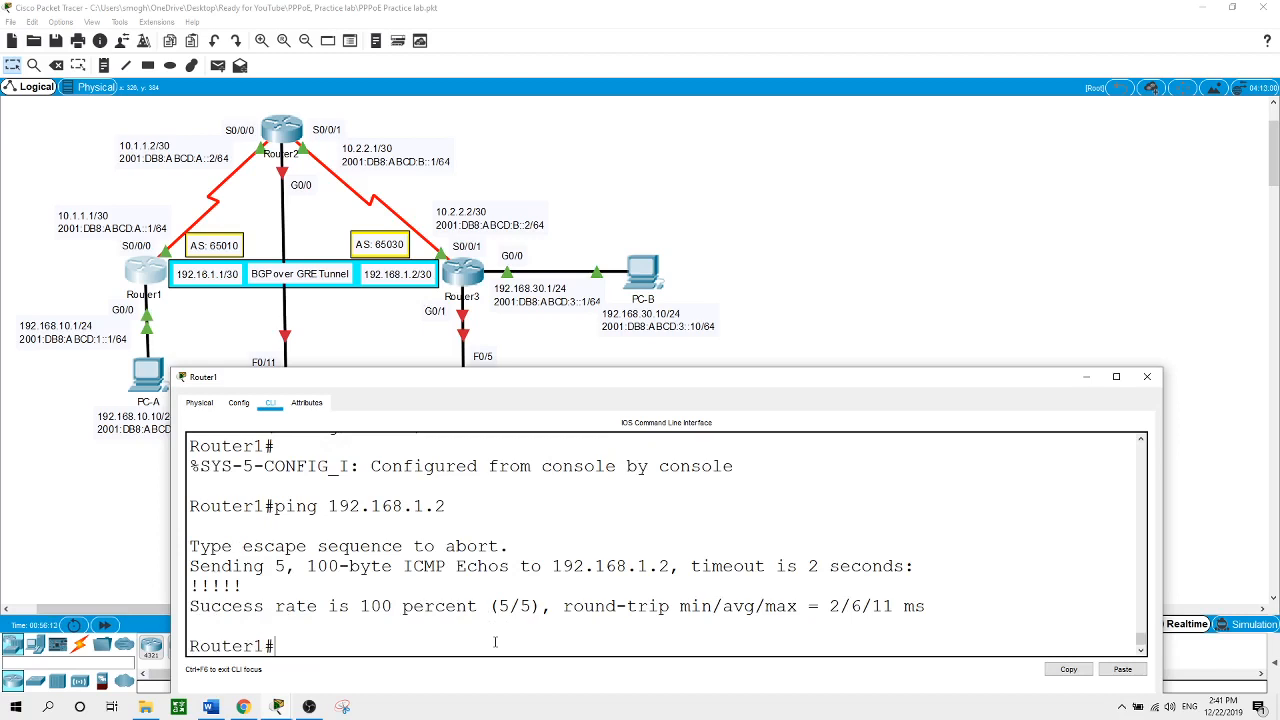
From Router3, ping 192.168.1.1 successfully and display the routing table with show ip route
{"action": "left_click", "coordinate": [488, 288]}
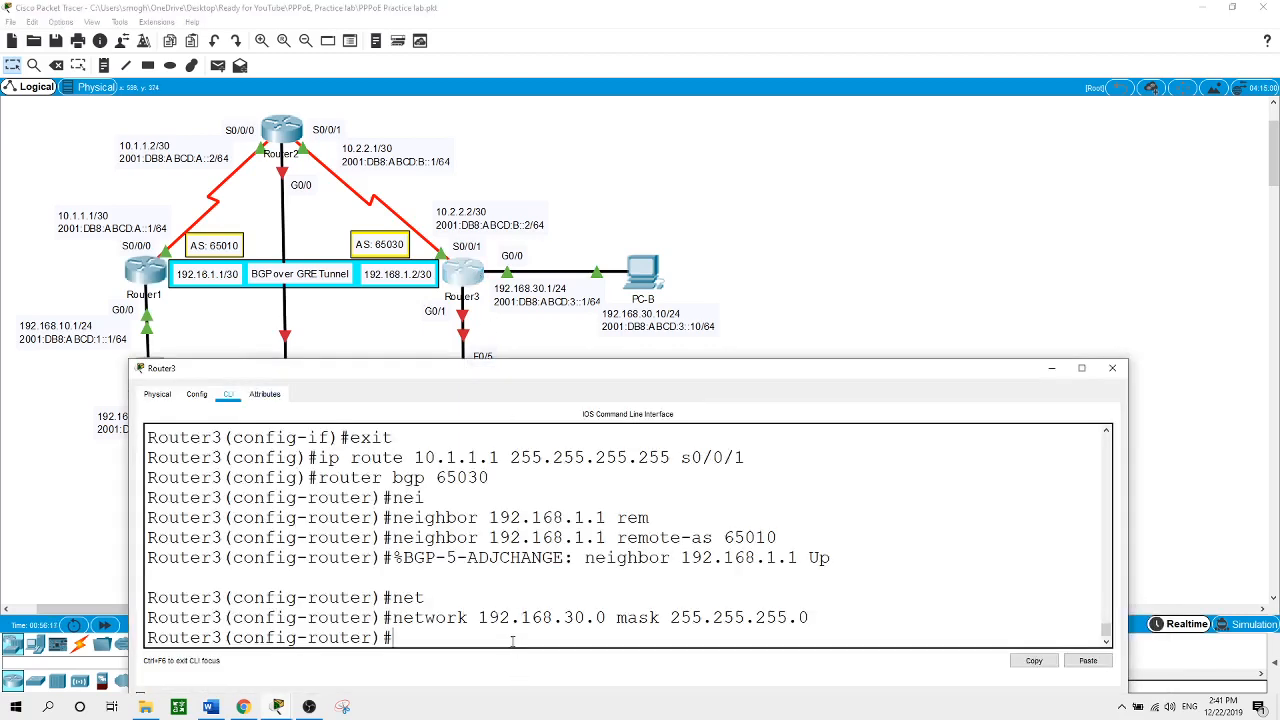
{"action": "type", "text": "end"}
{"action": "key", "text": "Return"}
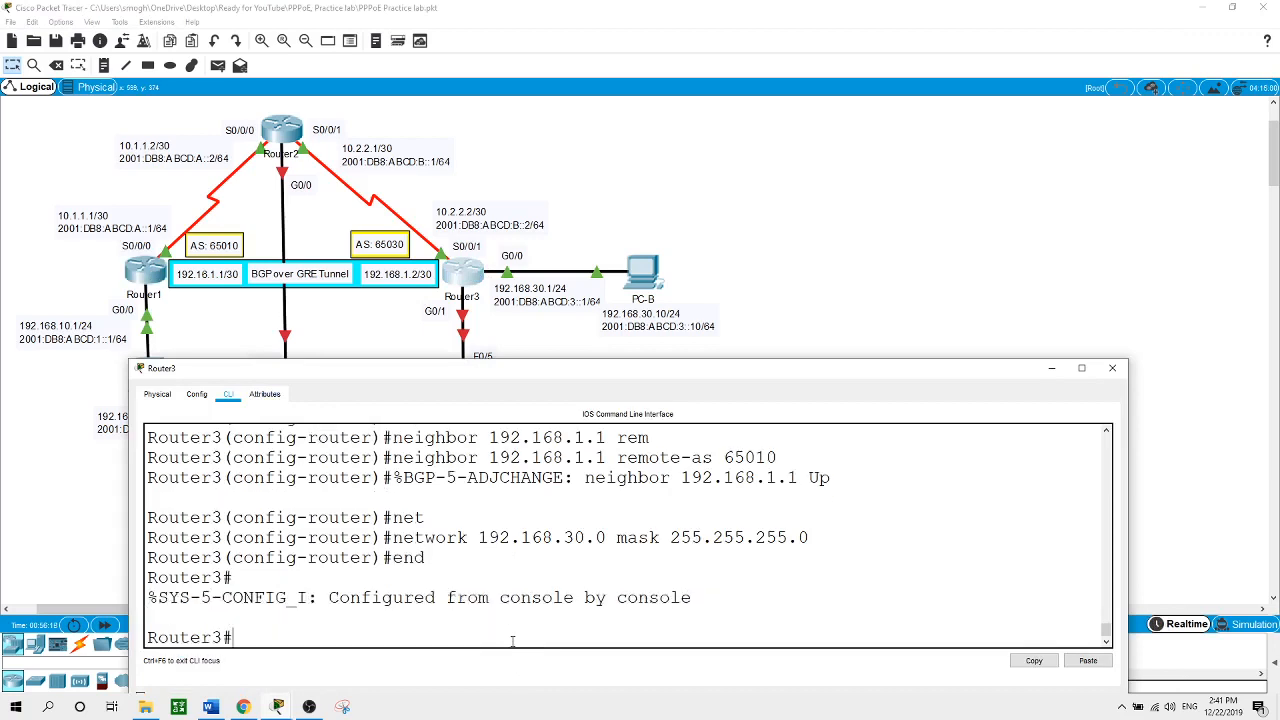
{"action": "type", "text": "ping 192.168.1.1"}
{"action": "key", "text": "Return"}
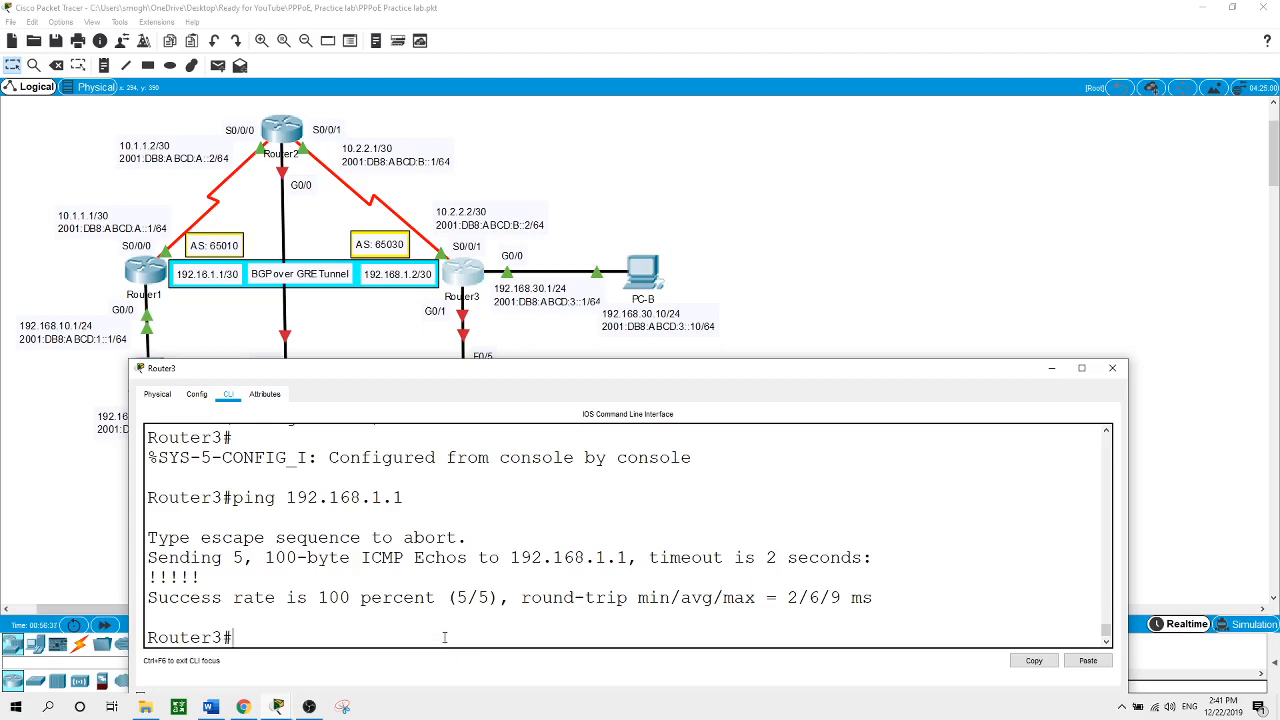
{"action": "type", "text": "show ip route"}
{"action": "key", "text": "Return"}
{"action": "key", "text": "space"}
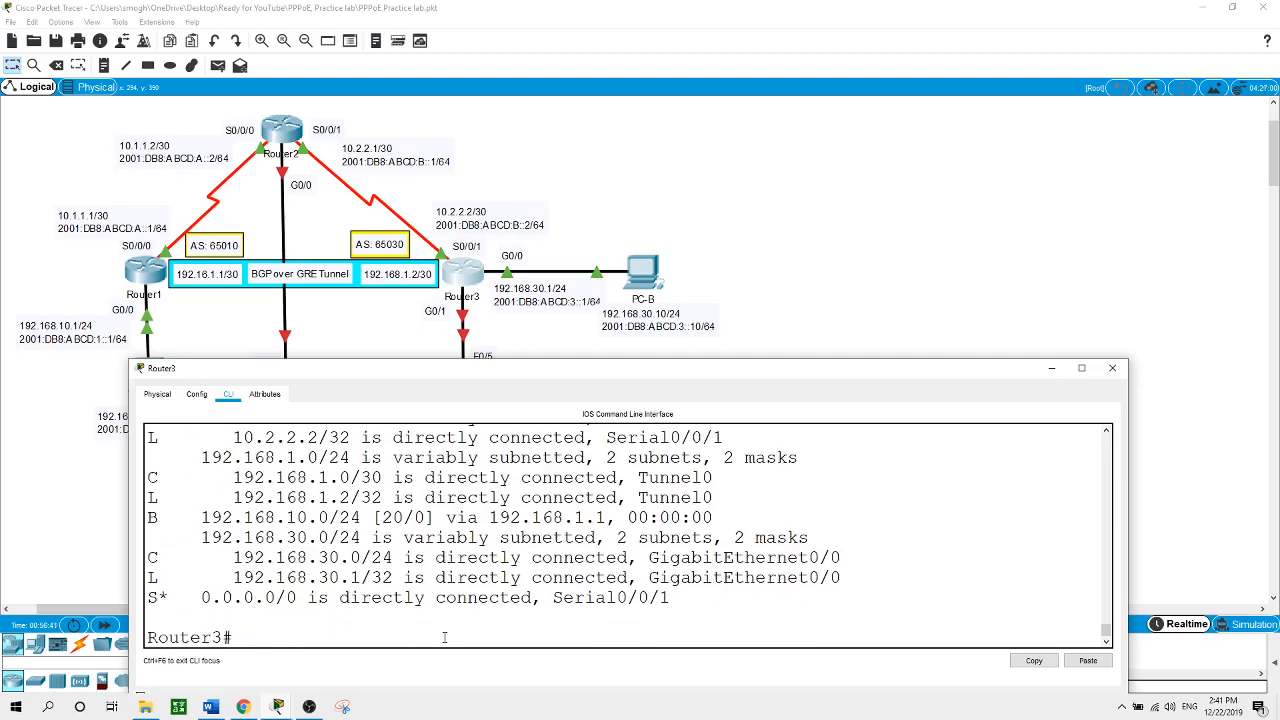
Highlight the BGP route 192.168.10.0/24 and its next hop 192.168.1.1, then close Router3's console
{"action": "left_click_drag", "start_coordinate": [592, 364], "coordinate": [585, 297]}
{"action": "left_click", "coordinate": [585, 296]}
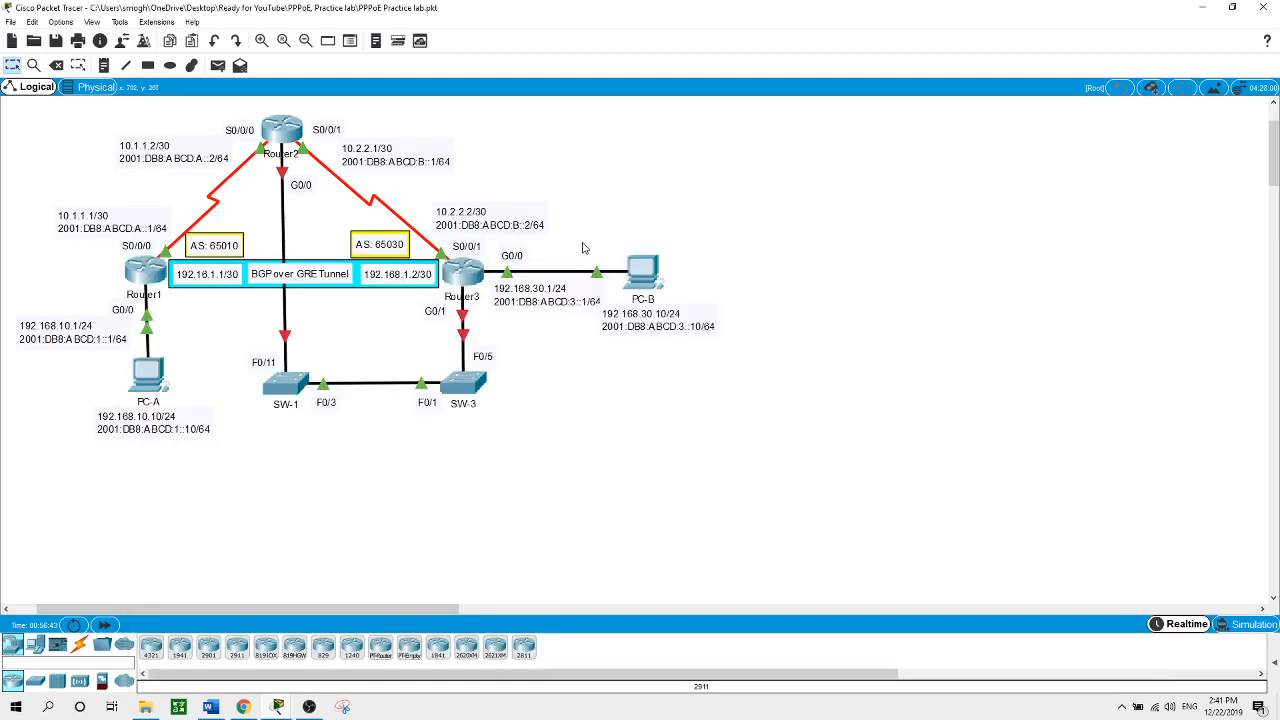
{"action": "left_click", "coordinate": [467, 287]}
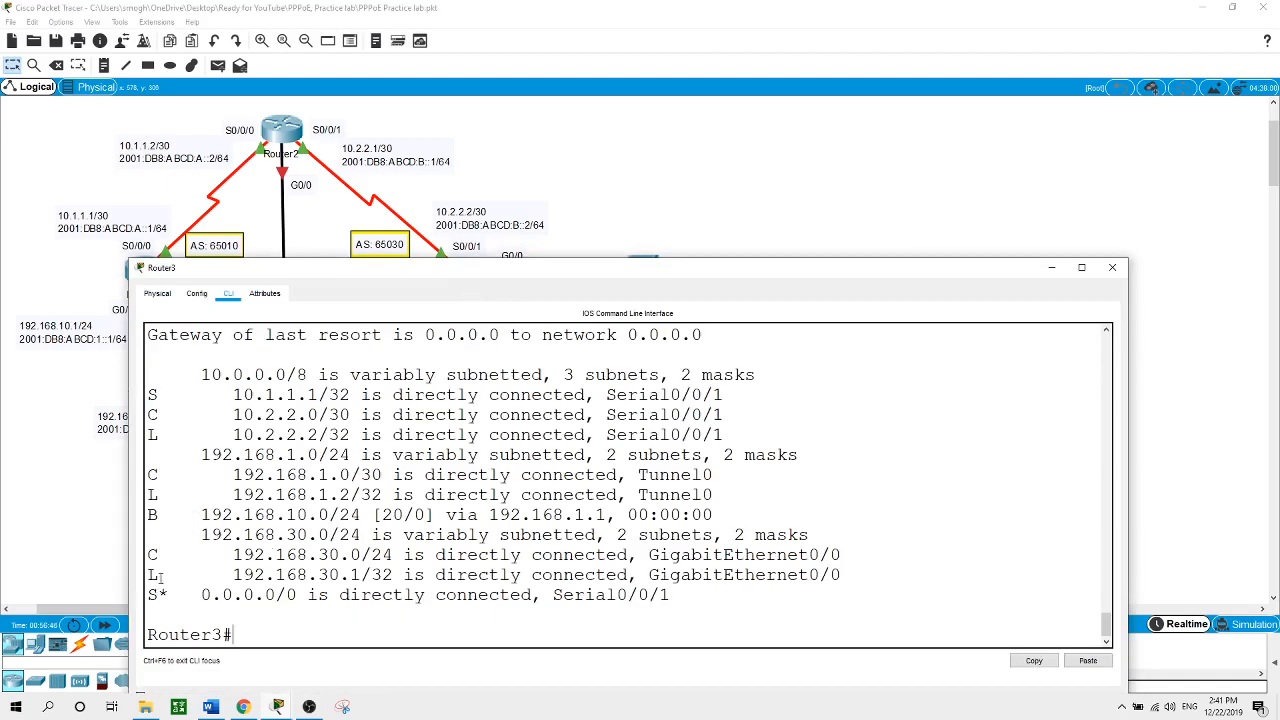
{"action": "left_click_drag", "start_coordinate": [152, 515], "coordinate": [242, 515]}
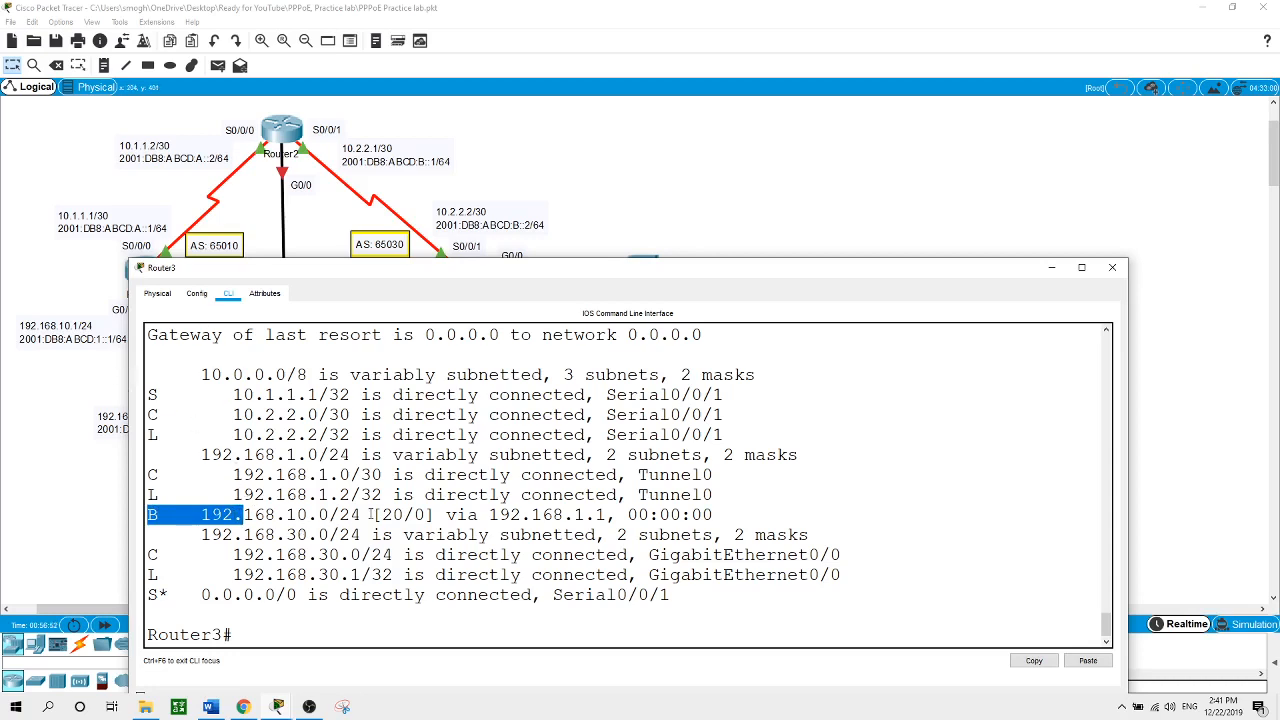
{"action": "left_click", "coordinate": [493, 514]}
{"action": "left_click_drag", "start_coordinate": [490, 515], "coordinate": [606, 515]}
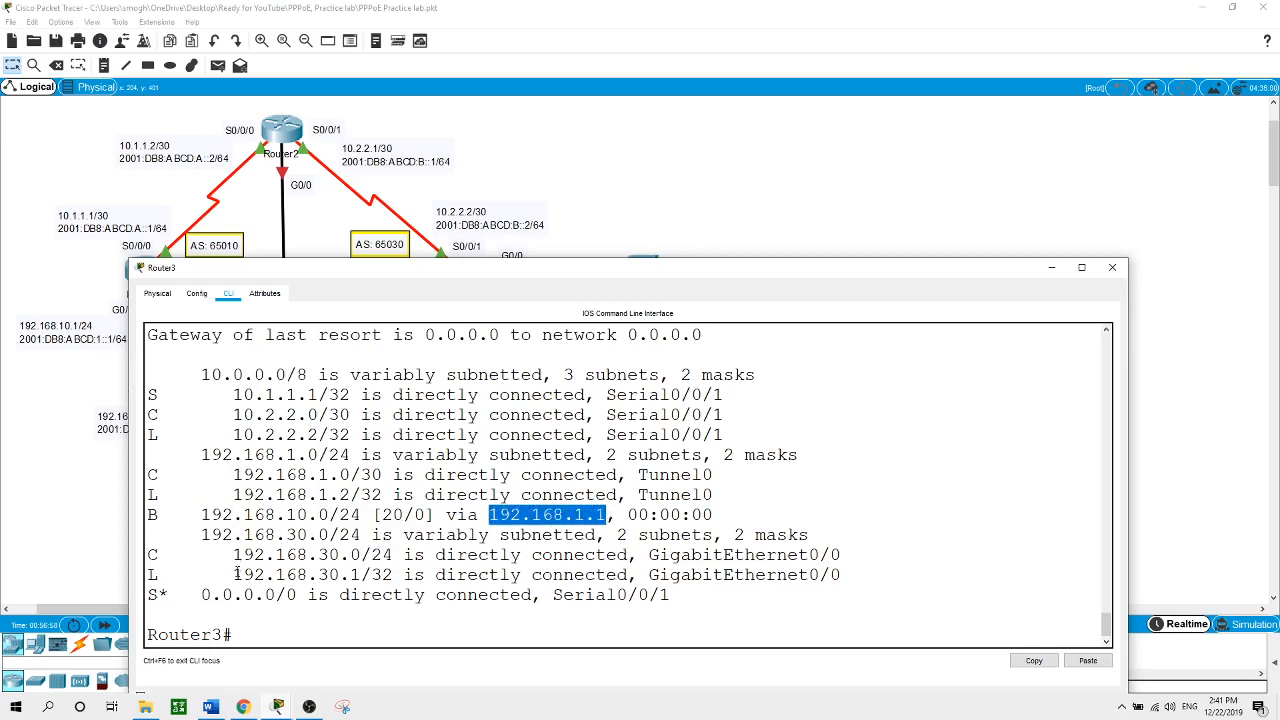
{"action": "left_click", "coordinate": [698, 209]}
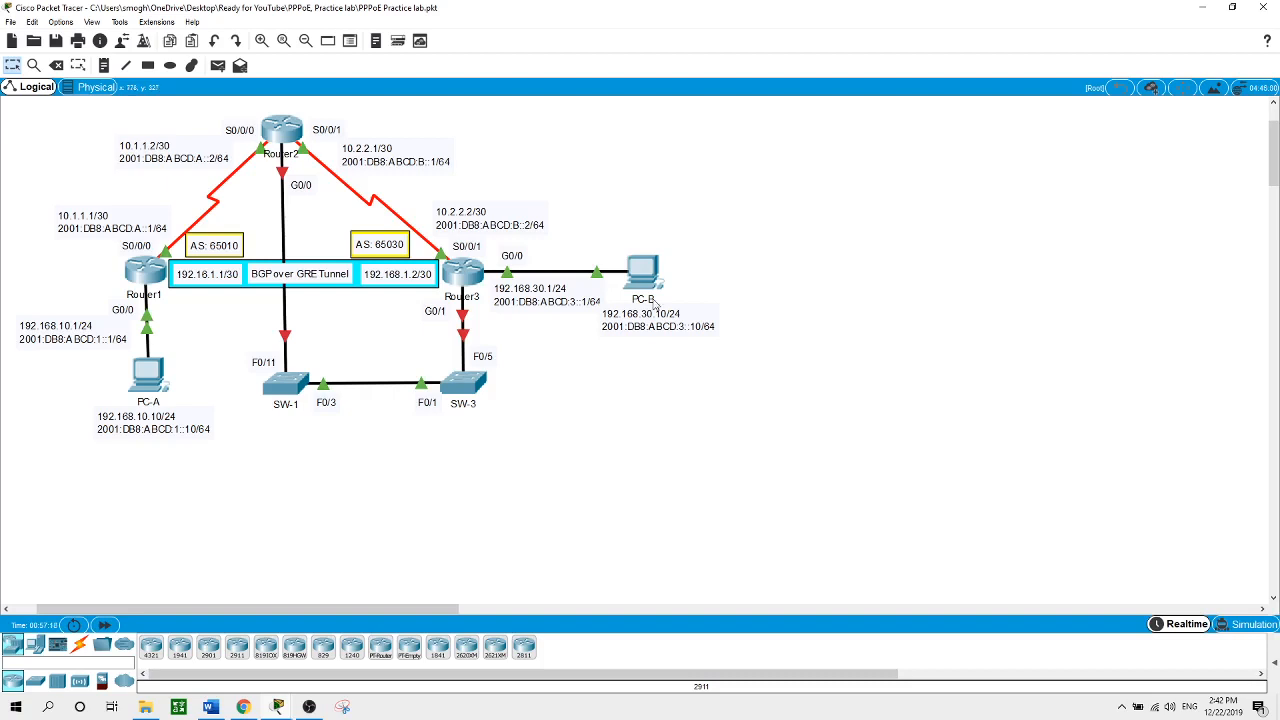
From PC-A's command prompt, ping PC-B at 192.168.30.10, getting 3 of 4 replies
{"action": "mouse_move", "coordinate": [656, 304]}
{"action": "left_click", "coordinate": [143, 380]}
{"action": "left_click", "coordinate": [798, 140]}
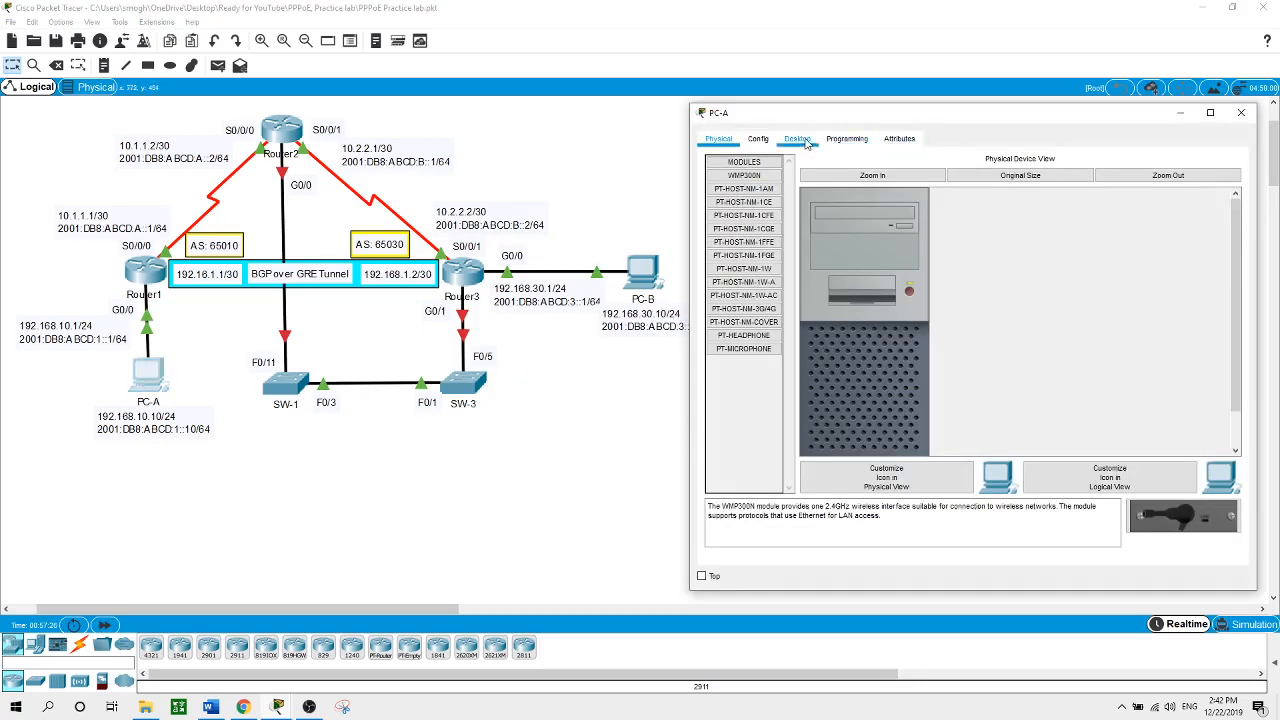
{"action": "left_click", "coordinate": [1080, 186]}
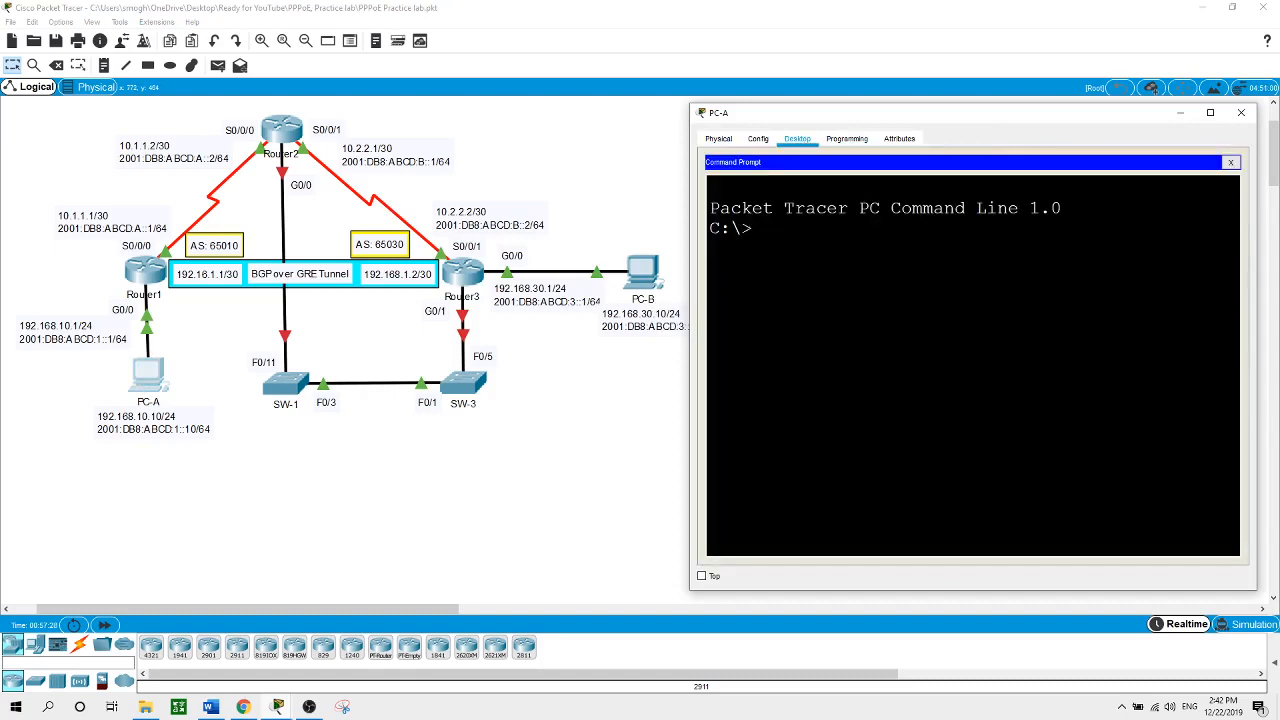
{"action": "type", "text": "ping 192.168.30.10"}
{"action": "key", "text": "Return"}
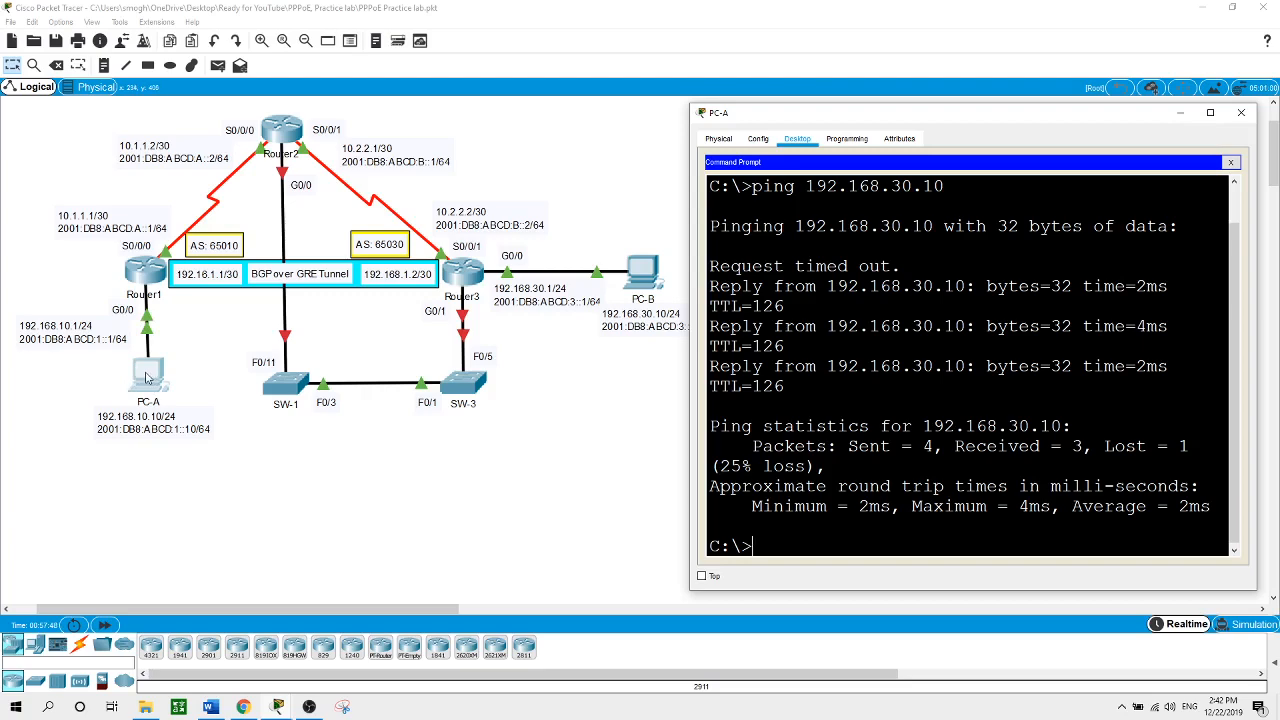
Ping PC-A at 192.168.10.10 from PC-B's Command Prompt, get four replies, and return to the topology
{"action": "left_click", "coordinate": [646, 280]}
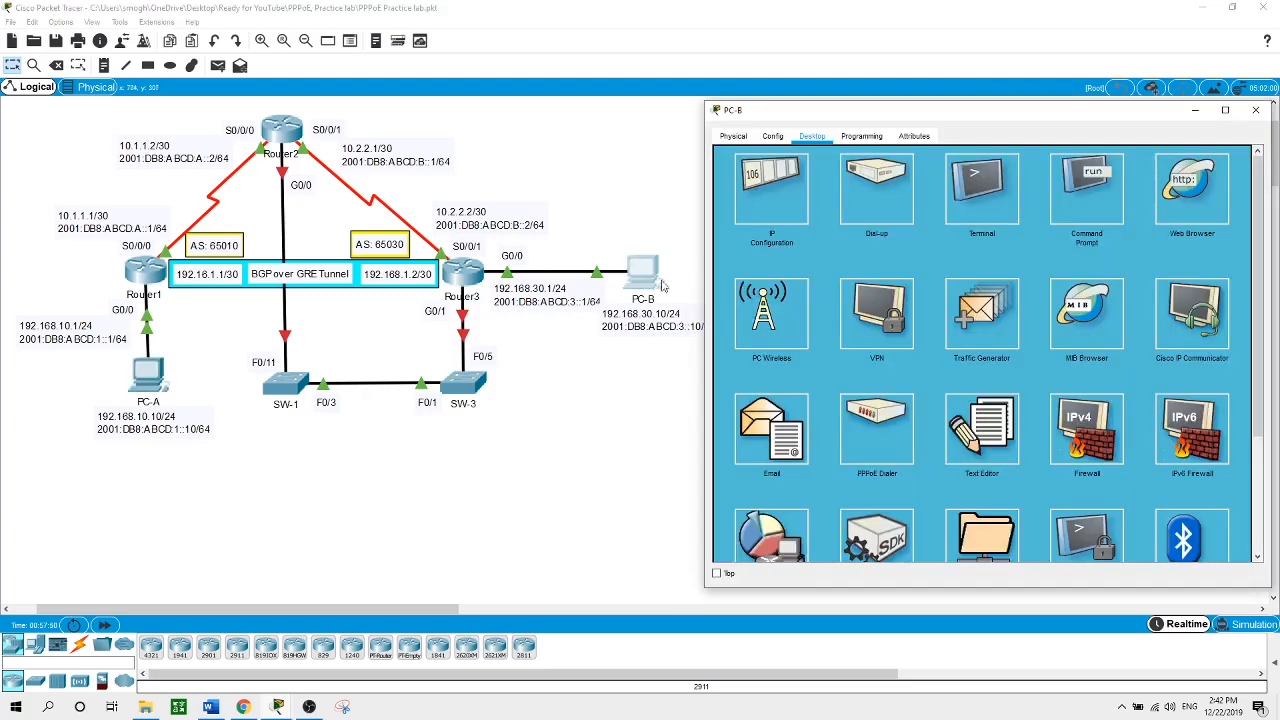
{"action": "left_click", "coordinate": [1083, 188]}
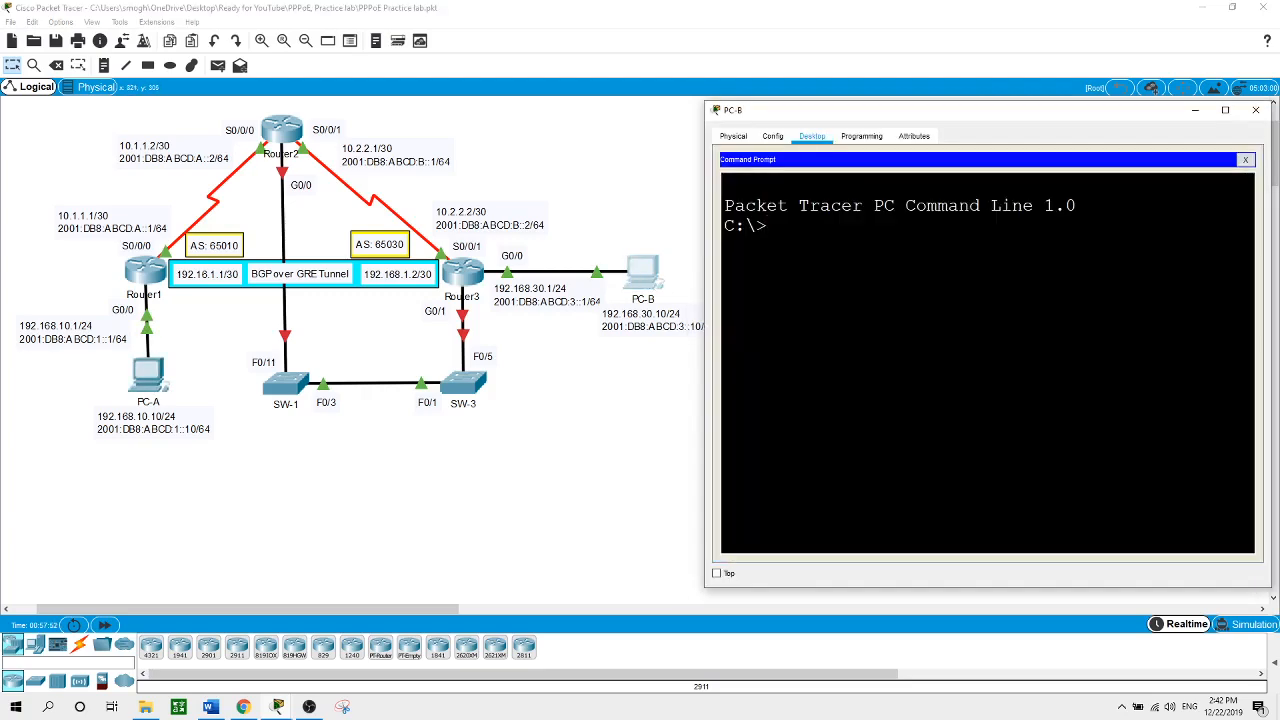
{"action": "type", "text": "ping 19"}
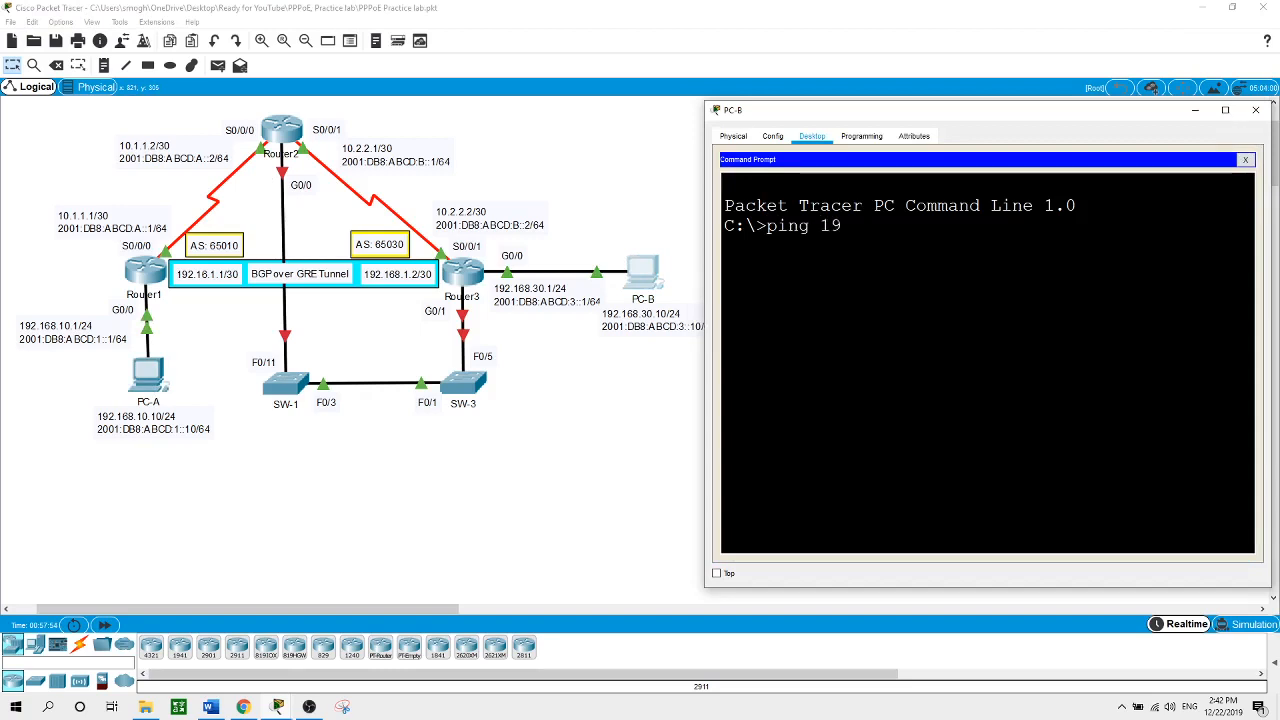
{"action": "type", "text": "2.168.10.10"}
{"action": "key", "text": "Return"}
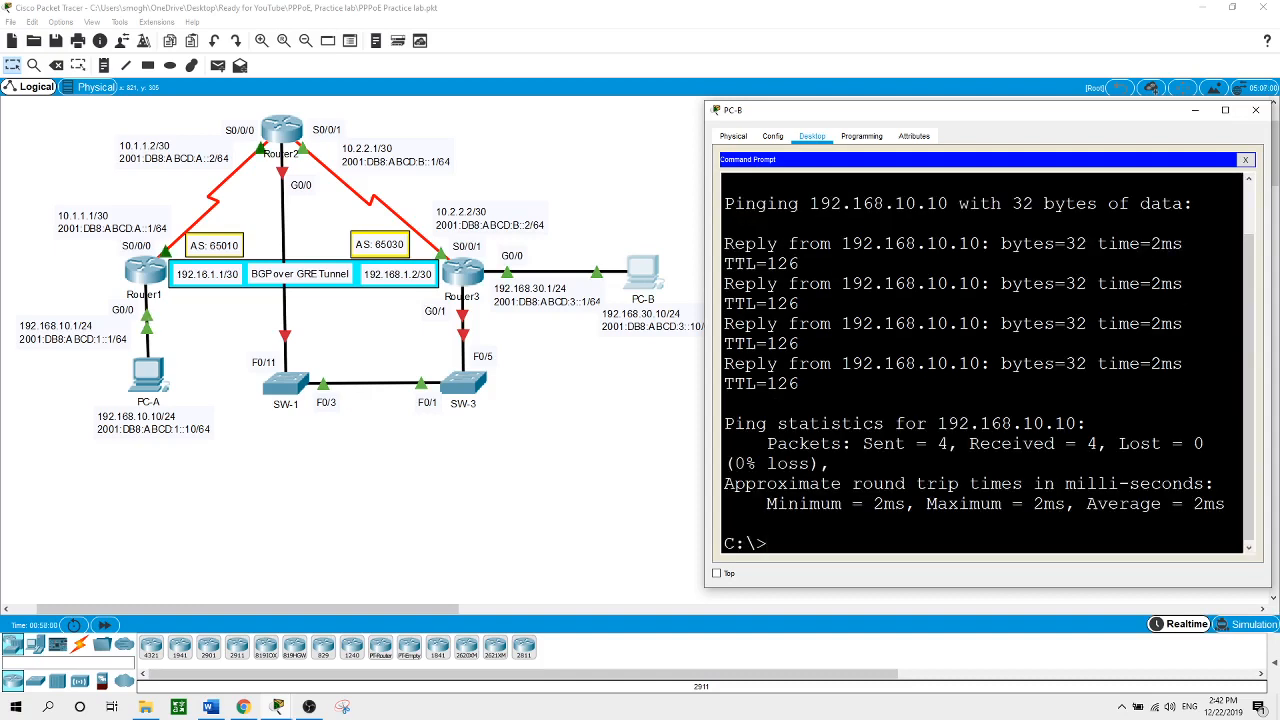
{"action": "left_click", "coordinate": [600, 547]}
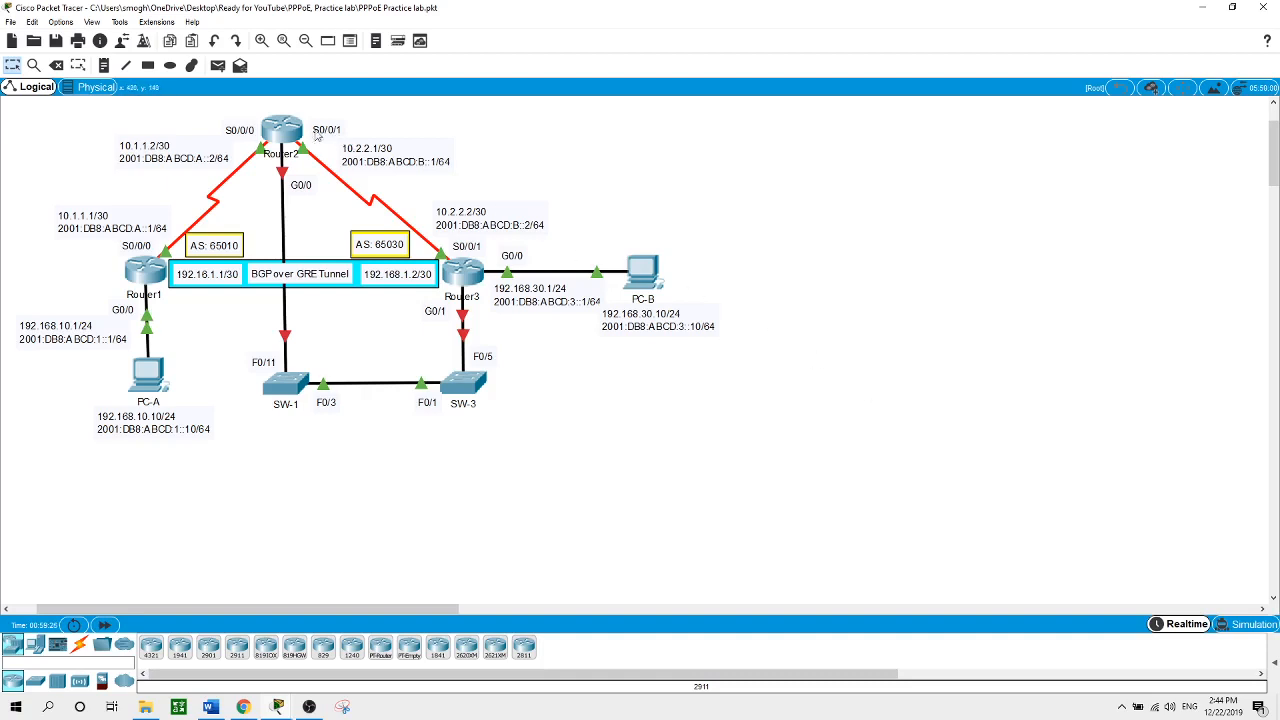
In Router2's global configuration mode, create local user user1 with its password
{"action": "left_click", "coordinate": [279, 128]}
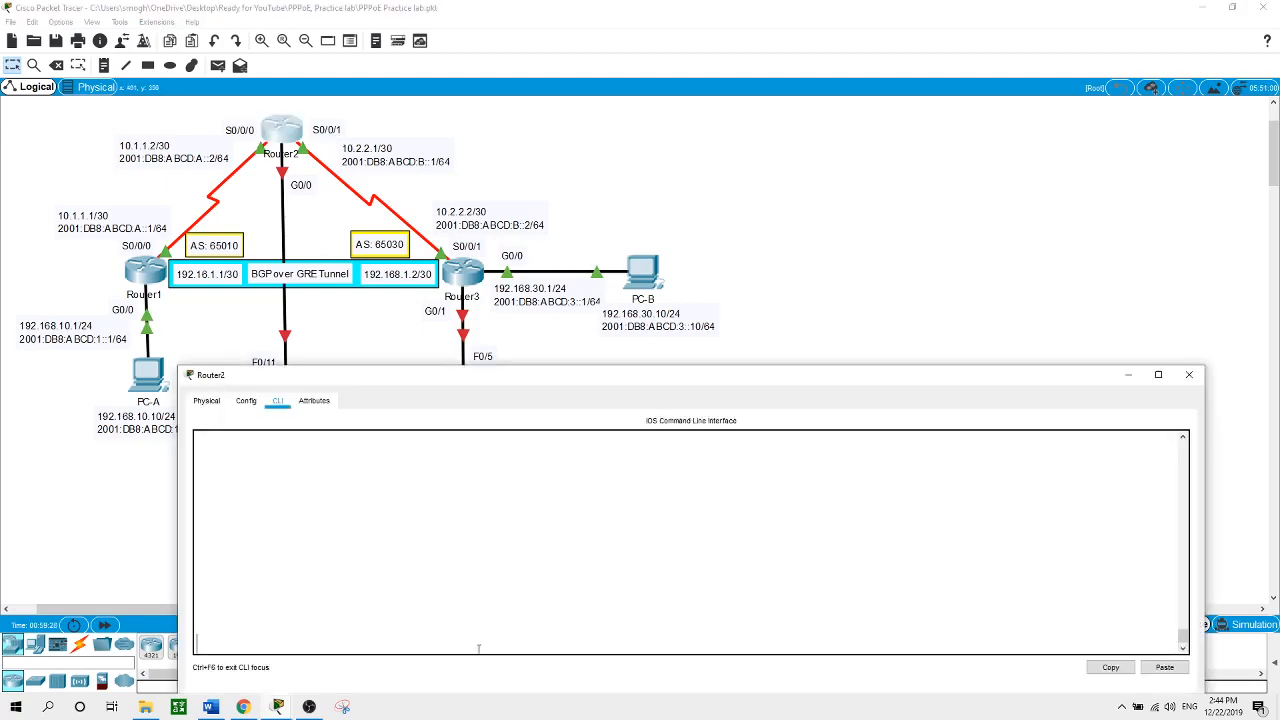
{"action": "key", "text": "Return"}
{"action": "type", "text": "en"}
{"action": "key", "text": "Return"}
{"action": "type", "text": "conf t"}
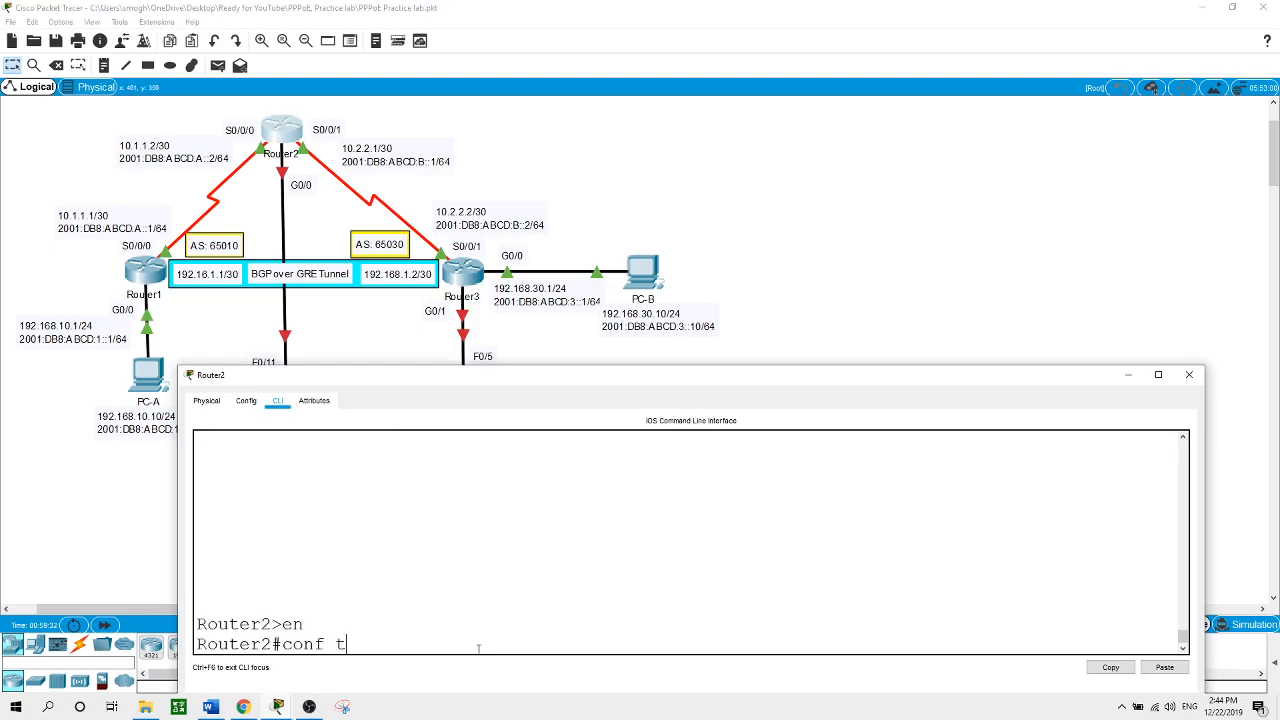
{"action": "key", "text": "Return"}
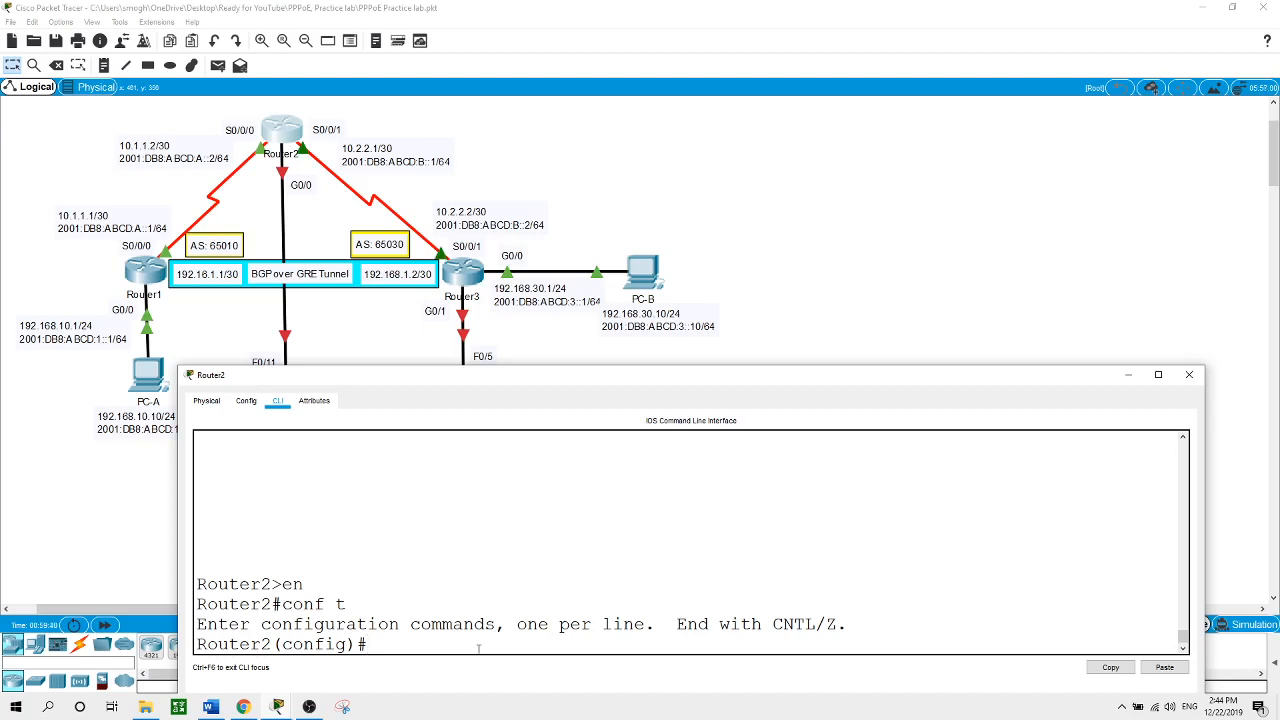
{"action": "type", "text": "username user1 pas"}
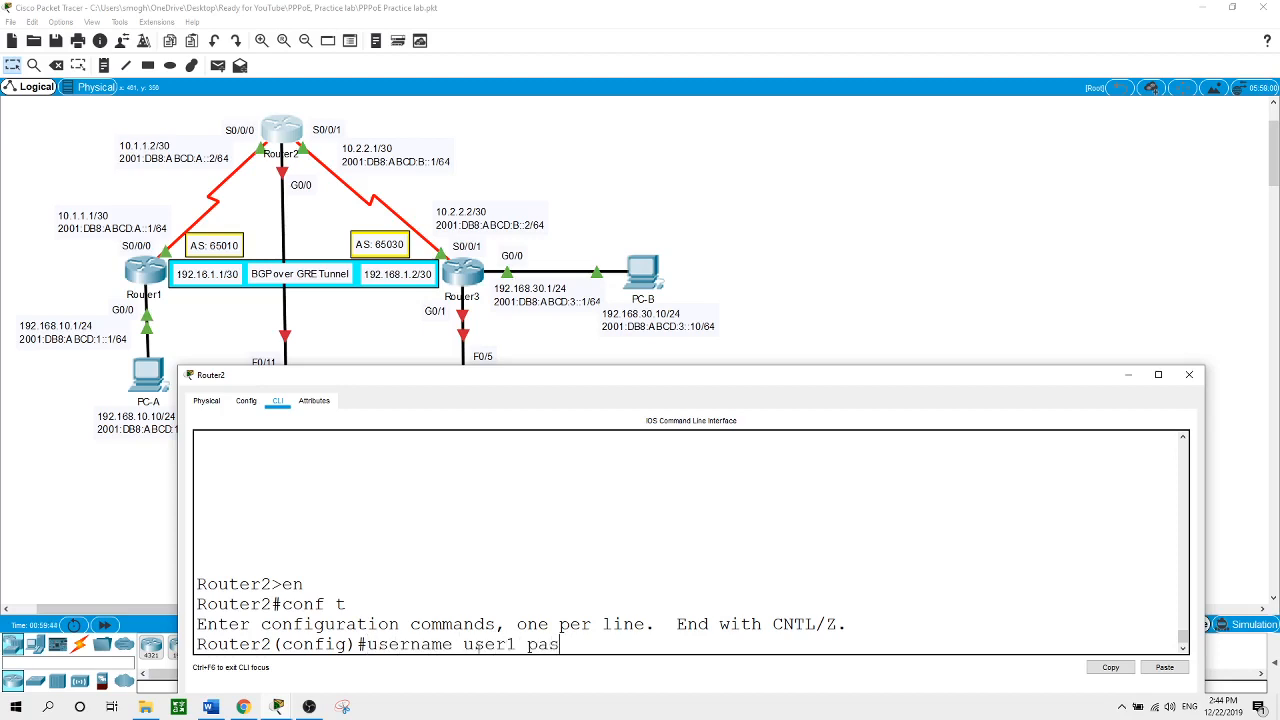
{"action": "type", "text": "sword ccna"}
{"action": "key", "text": "Return"}
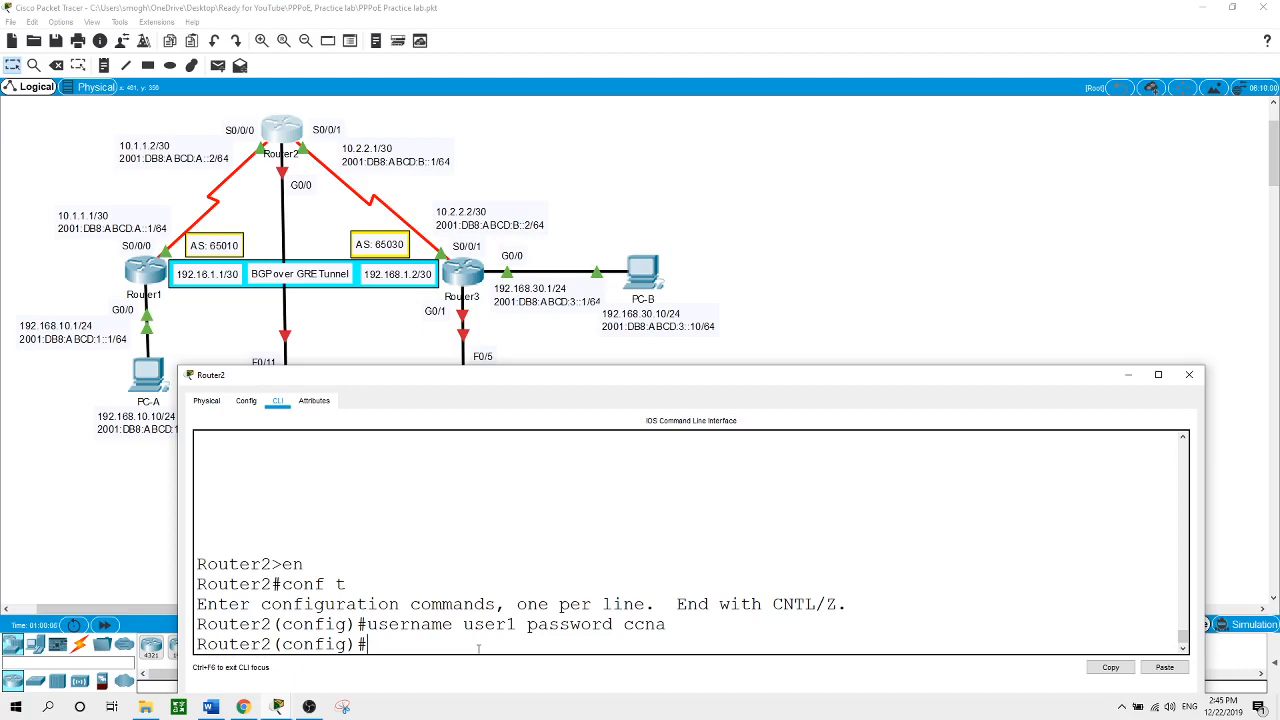
Define address pool POOL spanning 8.8.8.1 to 8.8.8.10 on Router2
{"action": "type", "text": "ip loc"}
{"action": "key", "text": "Tab"}
{"action": "type", "text": "pool"}
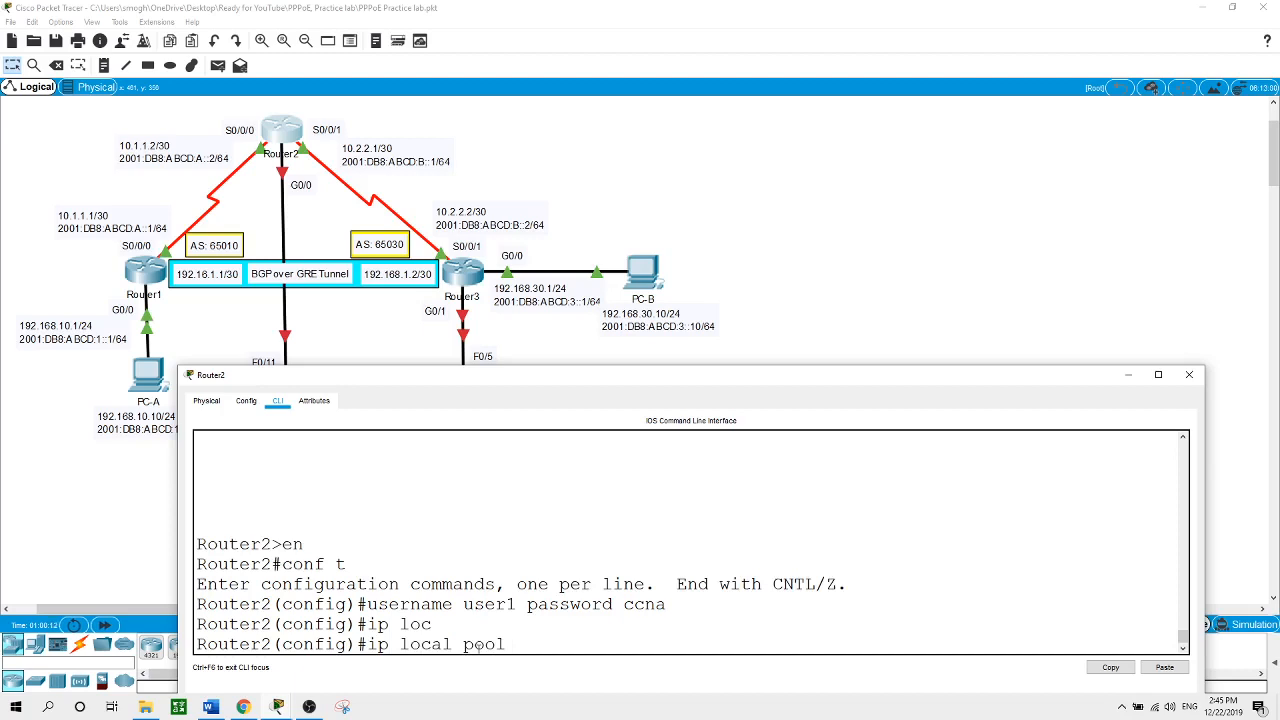
{"action": "type", "text": " POOL 8.8.8.1 8.8.8.10"}
{"action": "key", "text": "Return"}
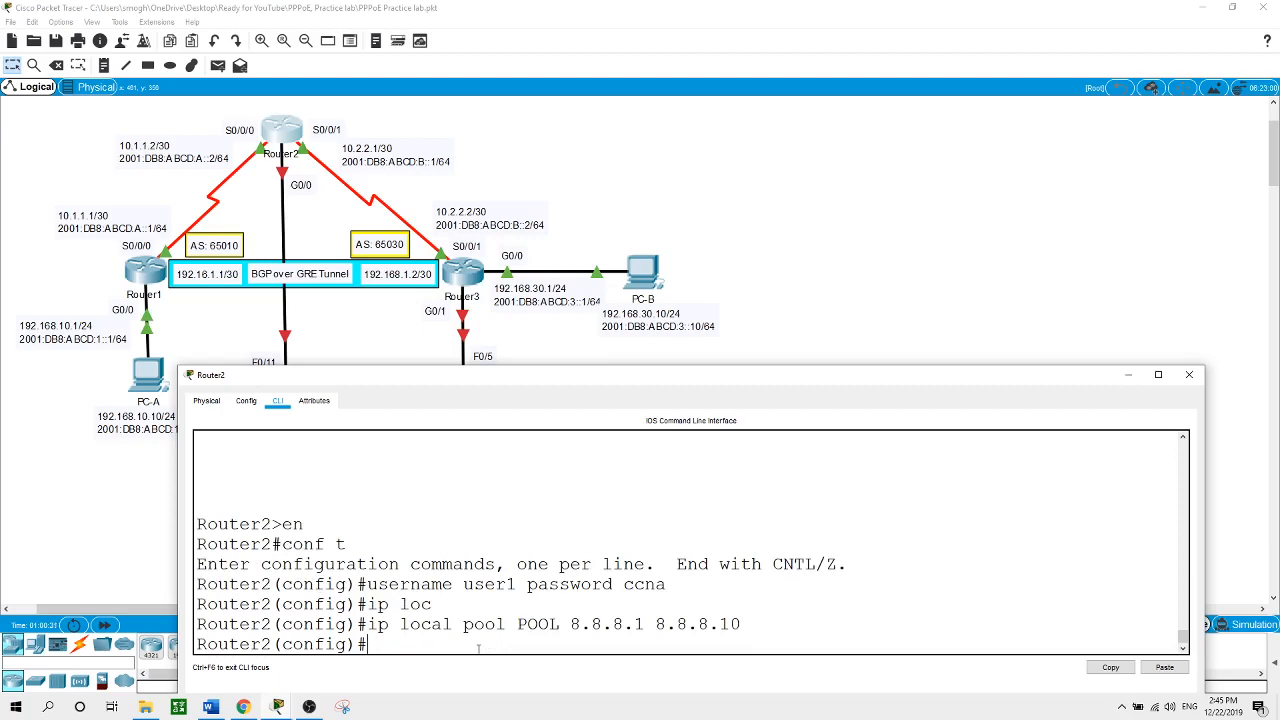
Create Virtual-Template 1 and try giving it address 8.8.8.254 255.255.255.0
{"action": "type", "text": "int vi"}
{"action": "key", "text": "Tab"}
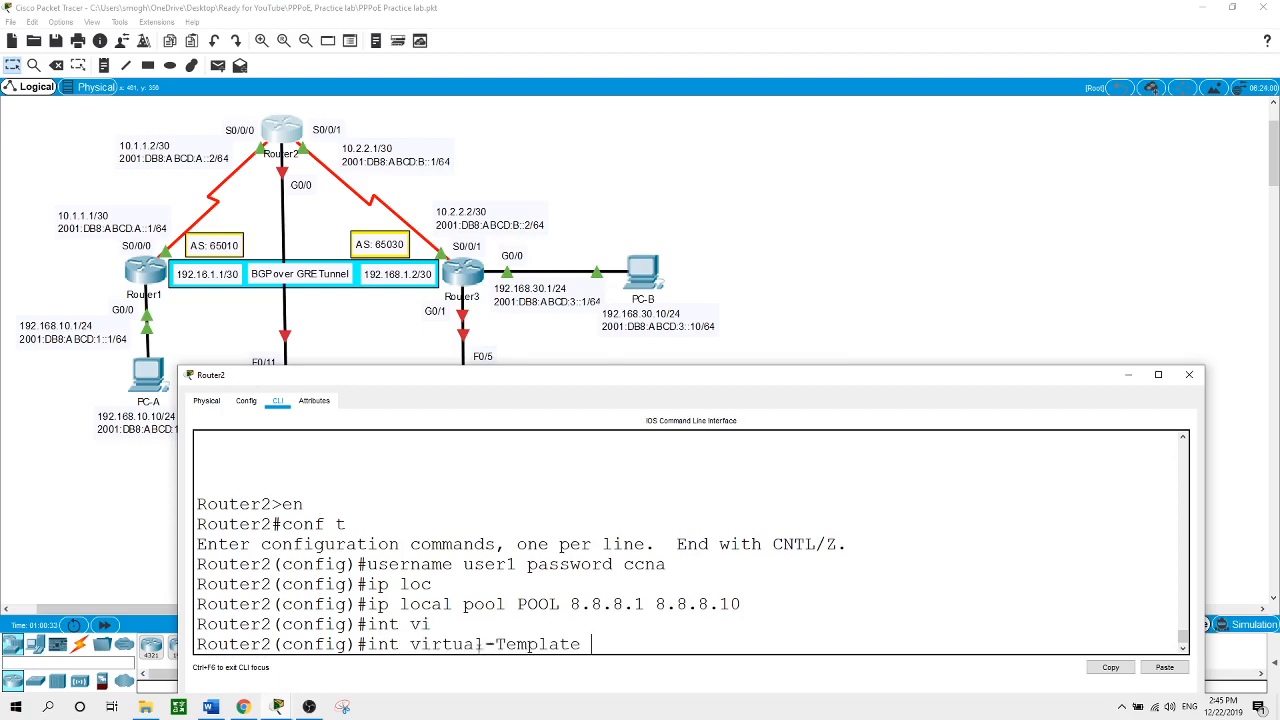
{"action": "type", "text": "?"}
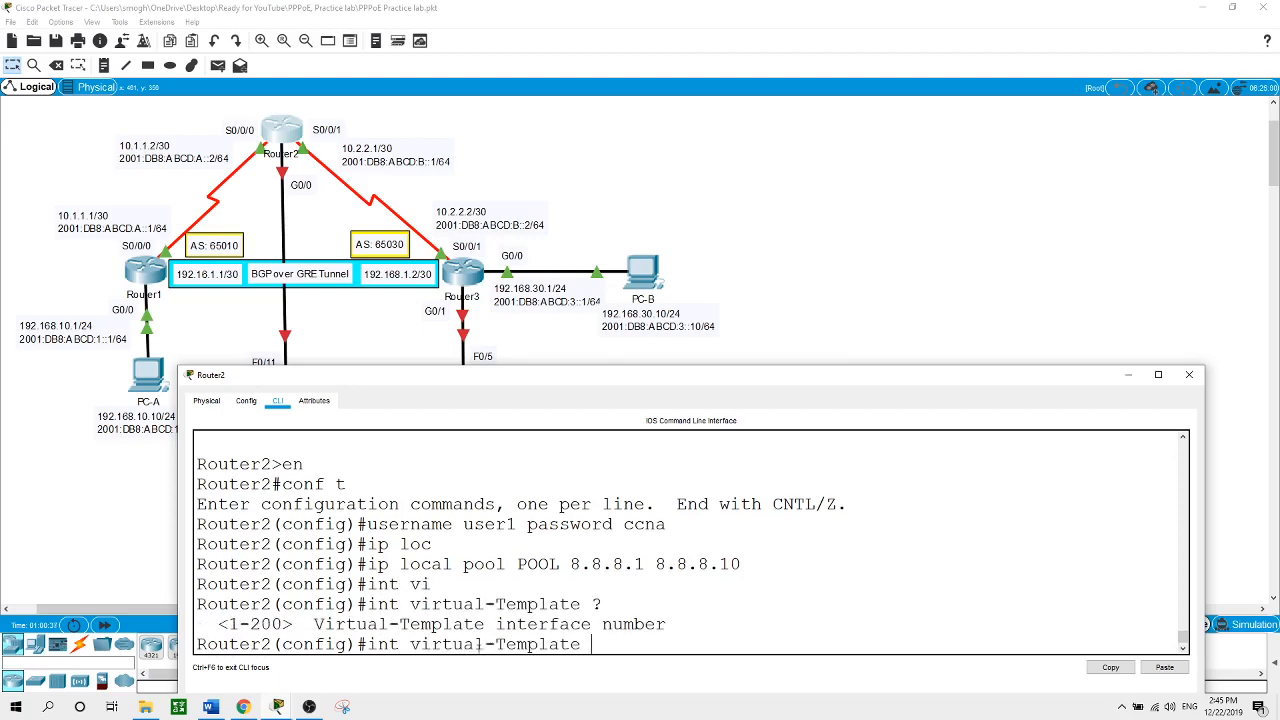
{"action": "type", "text": "1"}
{"action": "key", "text": "Return"}
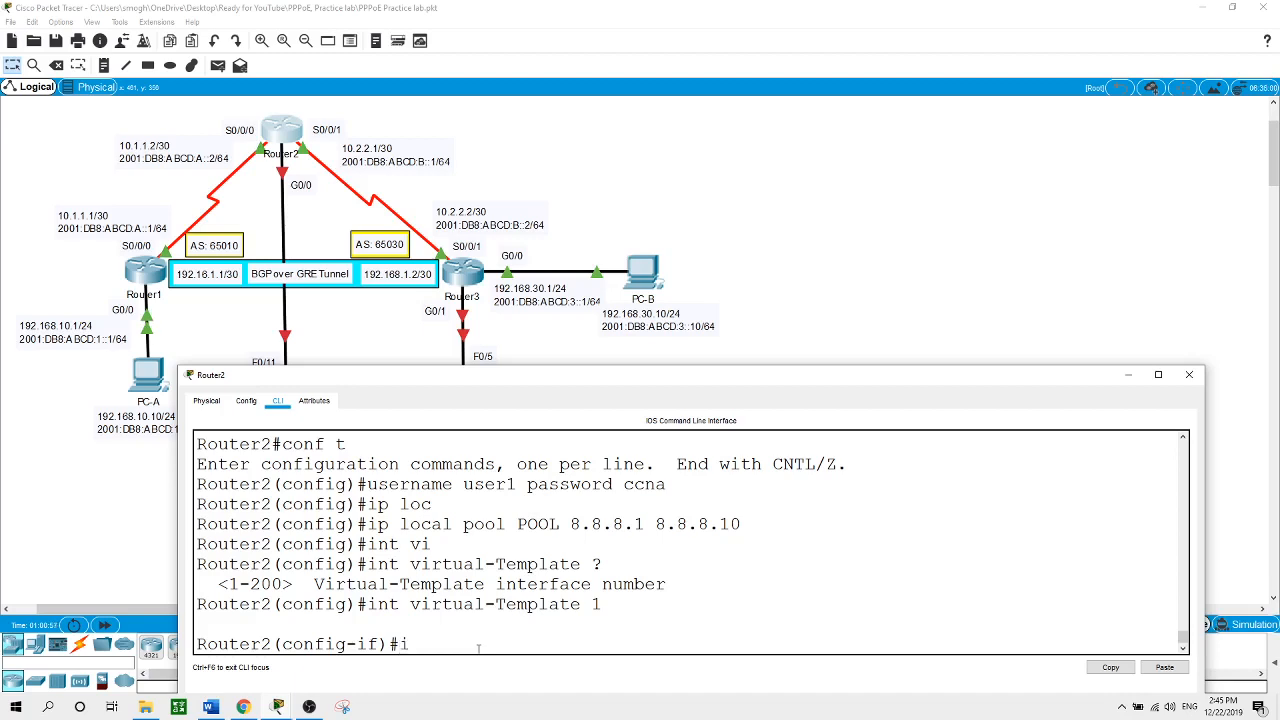
{"action": "type", "text": "p"}
{"action": "type", "text": "address 8.8.8.254"}
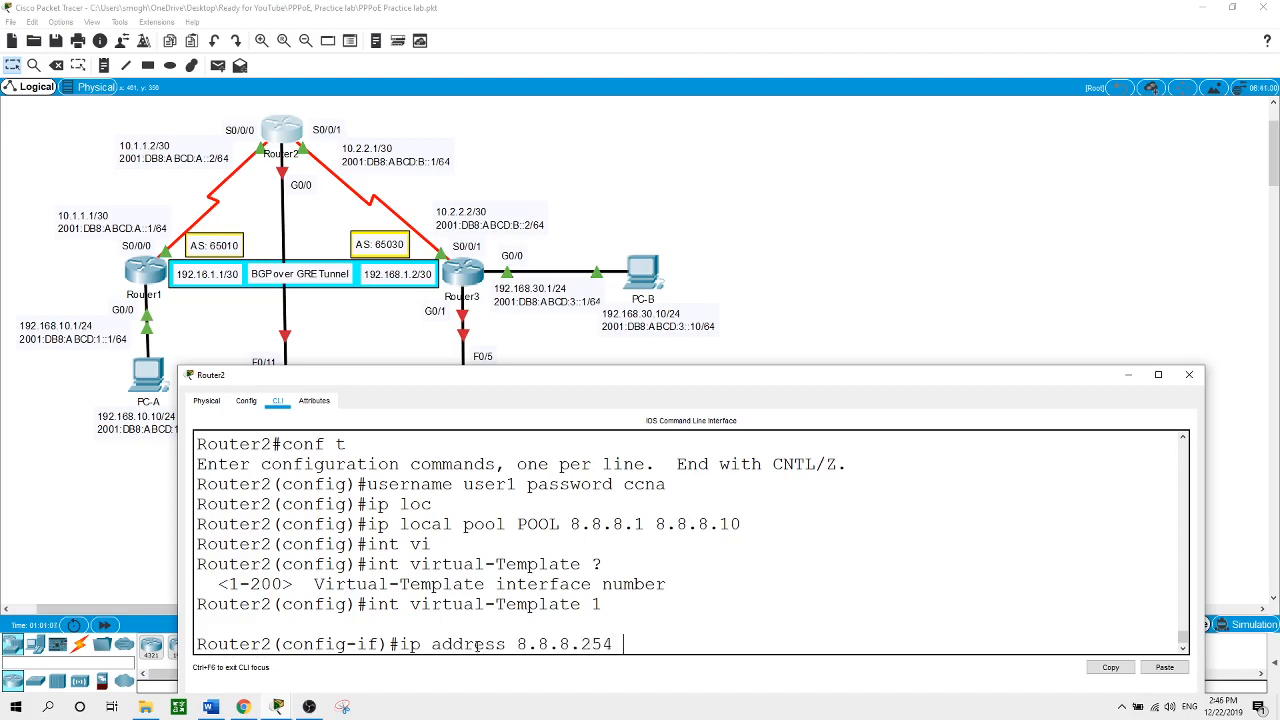
{"action": "type", "text": " 255.255.255.0"}
{"action": "key", "text": "Return"}
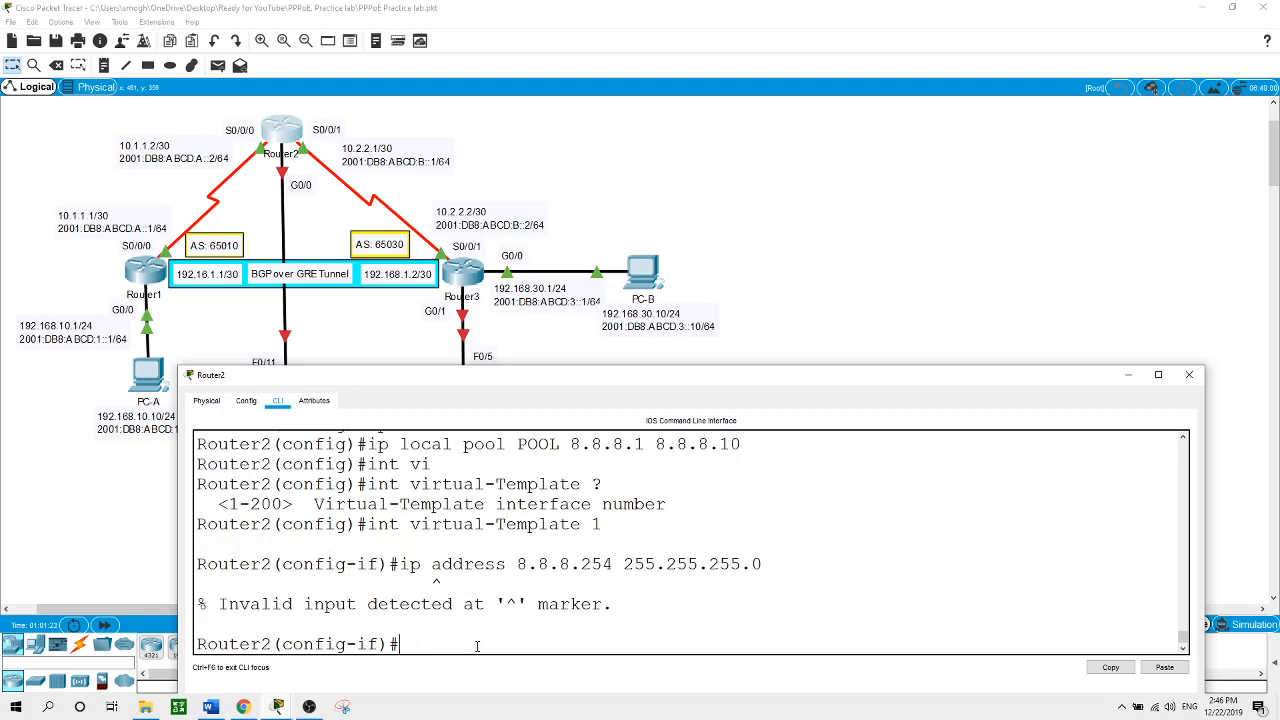
Make Virtual-Template 1 borrow G0/0's address with ip unnumbered g0/0
{"action": "type", "text": "ip un"}
{"action": "key", "text": "Tab"}
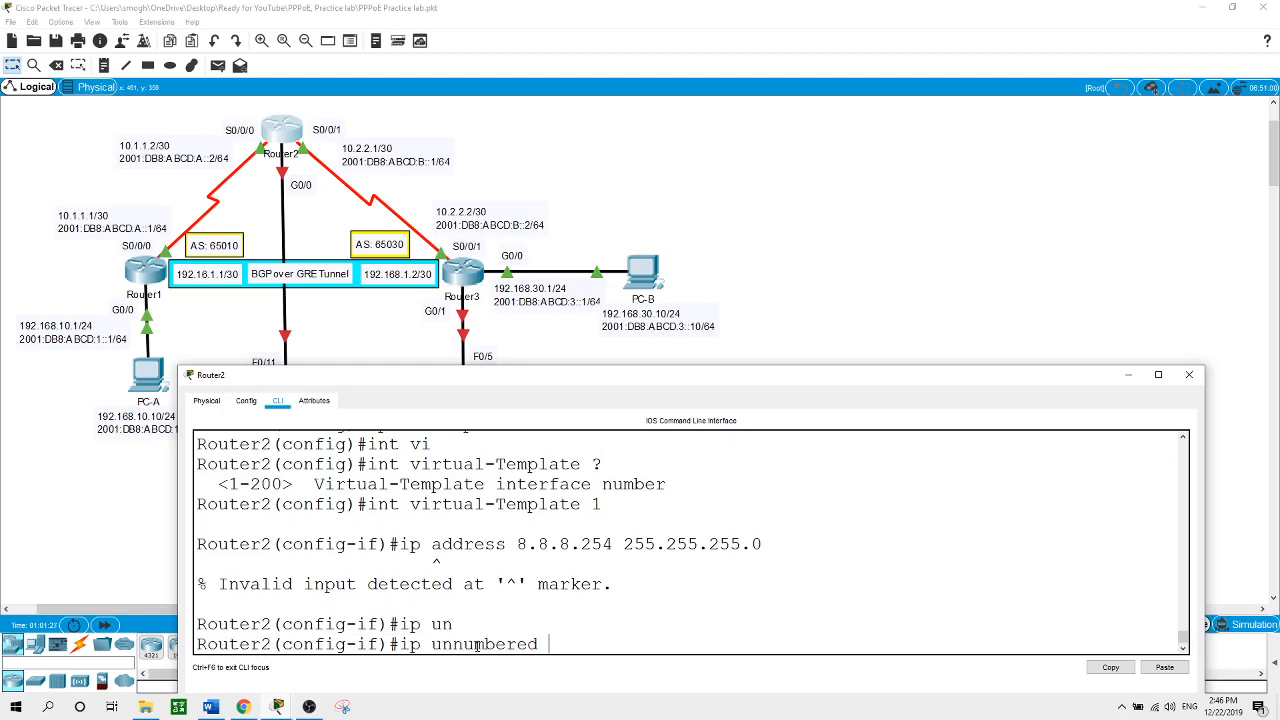
{"action": "type", "text": "?"}
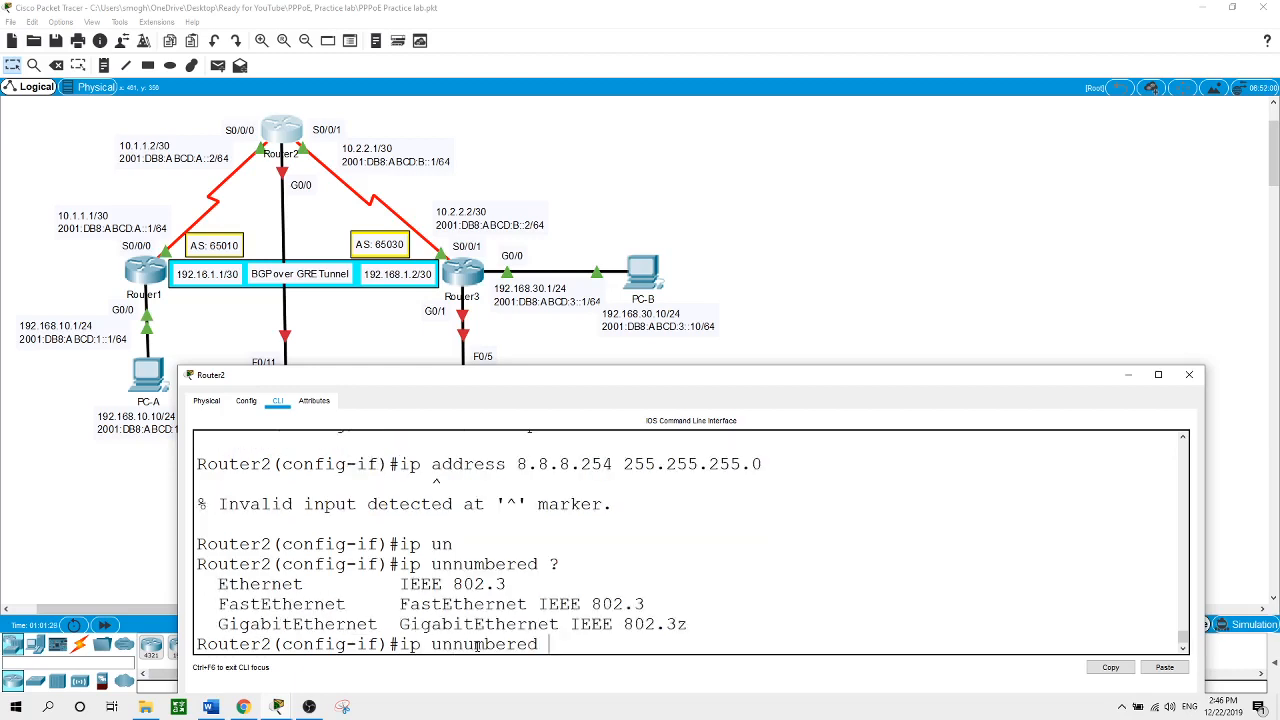
{"action": "type", "text": "g0/0"}
{"action": "key", "text": "Return"}
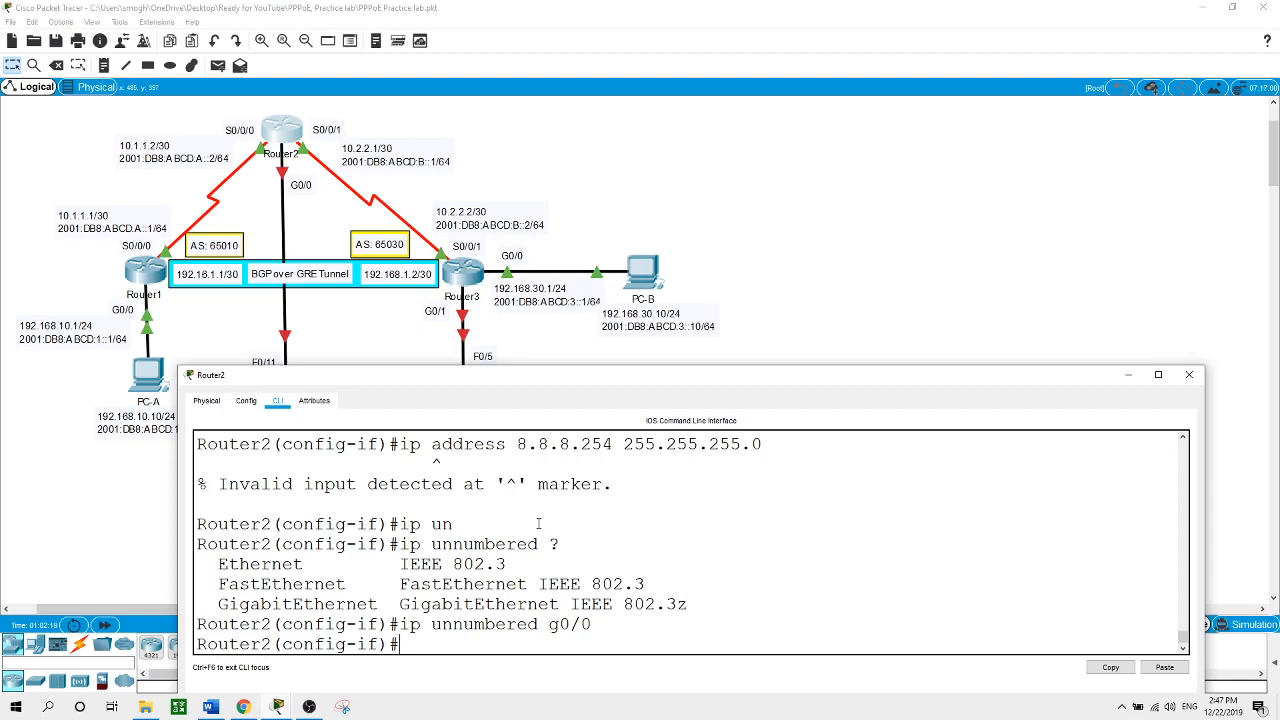
Exit the interface and try a global mtu 1492, which Router2 rejects
{"action": "type", "text": "e"}
{"action": "type", "text": "xit"}
{"action": "key", "text": "Return"}
{"action": "type", "text": "mtu"}
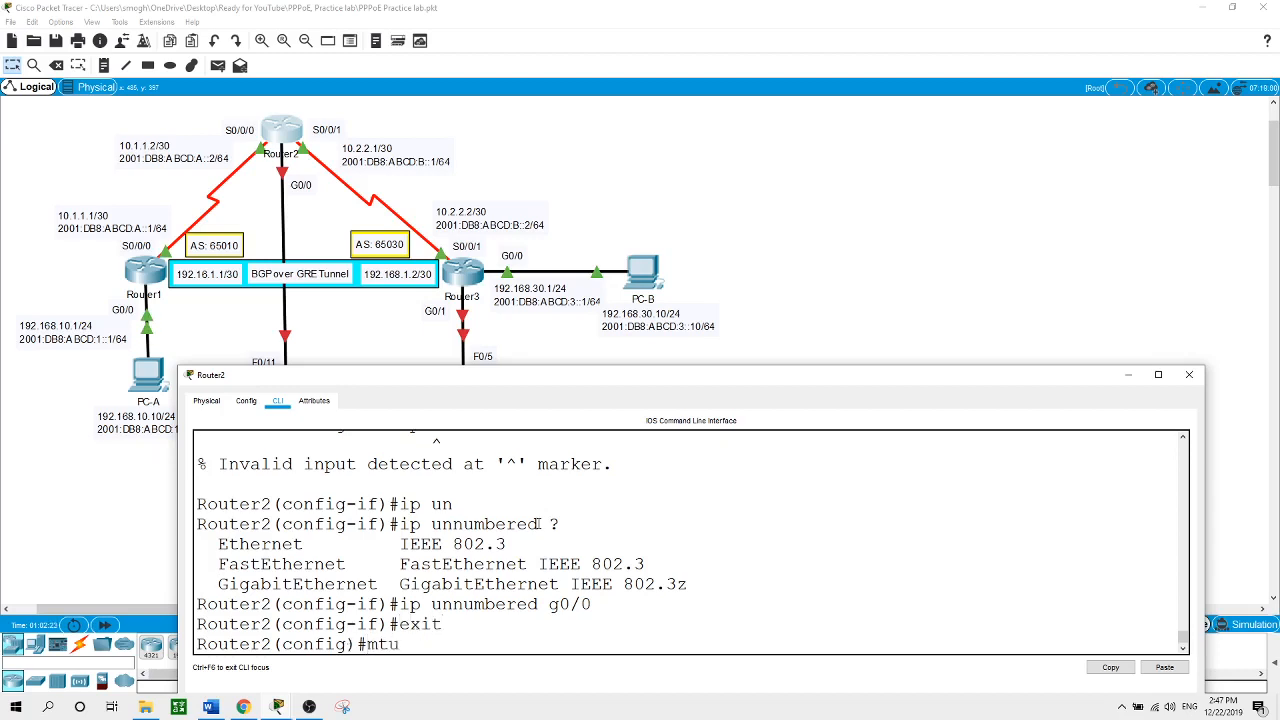
{"action": "type", "text": " 1492"}
{"action": "key", "text": "Return"}
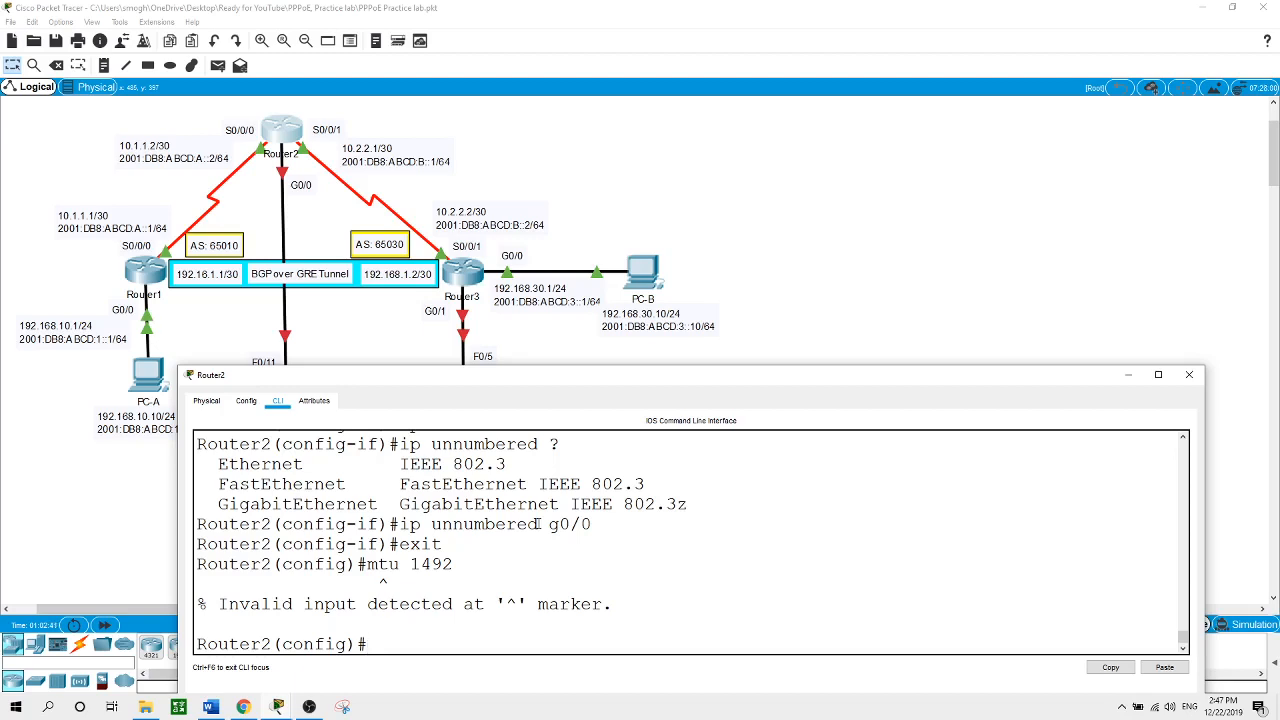
{"action": "type", "text": "0"}
{"action": "key", "text": "BackSpace"}
{"action": "type", "text": "pe"}
{"action": "key", "text": "Tab"}
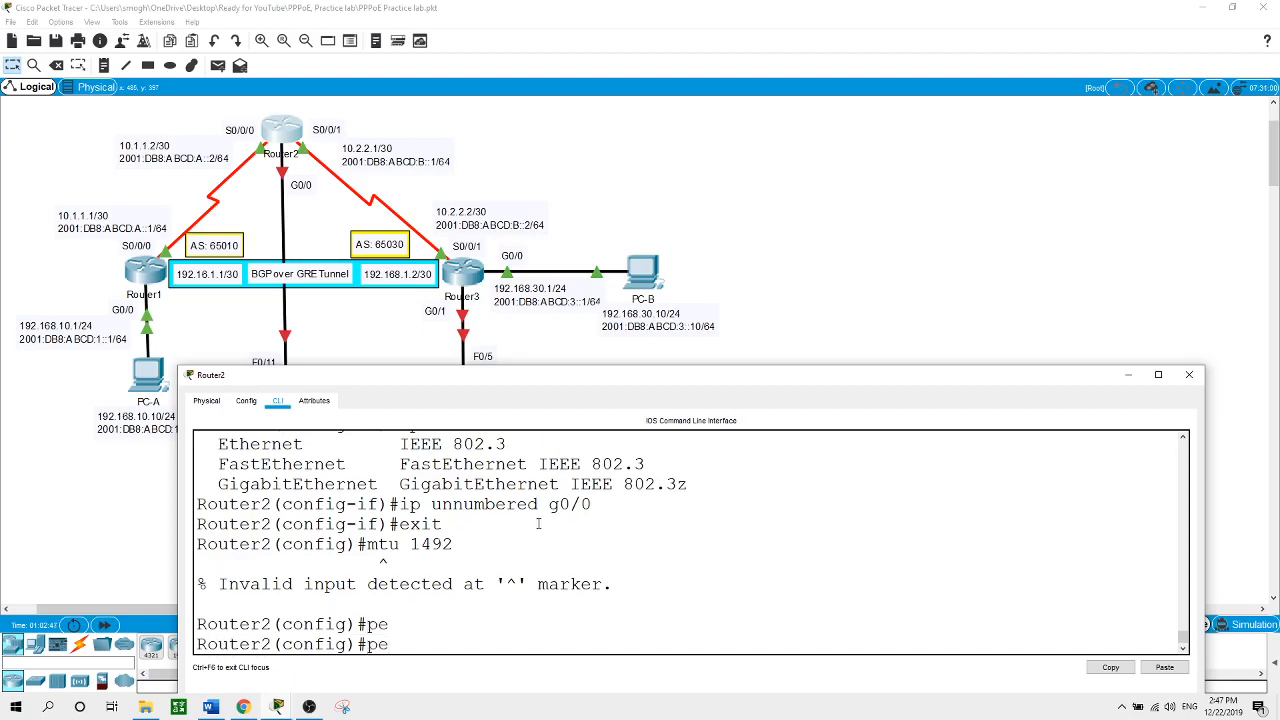
{"action": "key", "text": "BackSpace"}
{"action": "key", "text": "BackSpace"}
Re-enter Virtual-Template 1 configuration on Router2
{"action": "type", "text": "int vi"}
{"action": "key", "text": "Tab"}
{"action": "key", "text": "Return"}
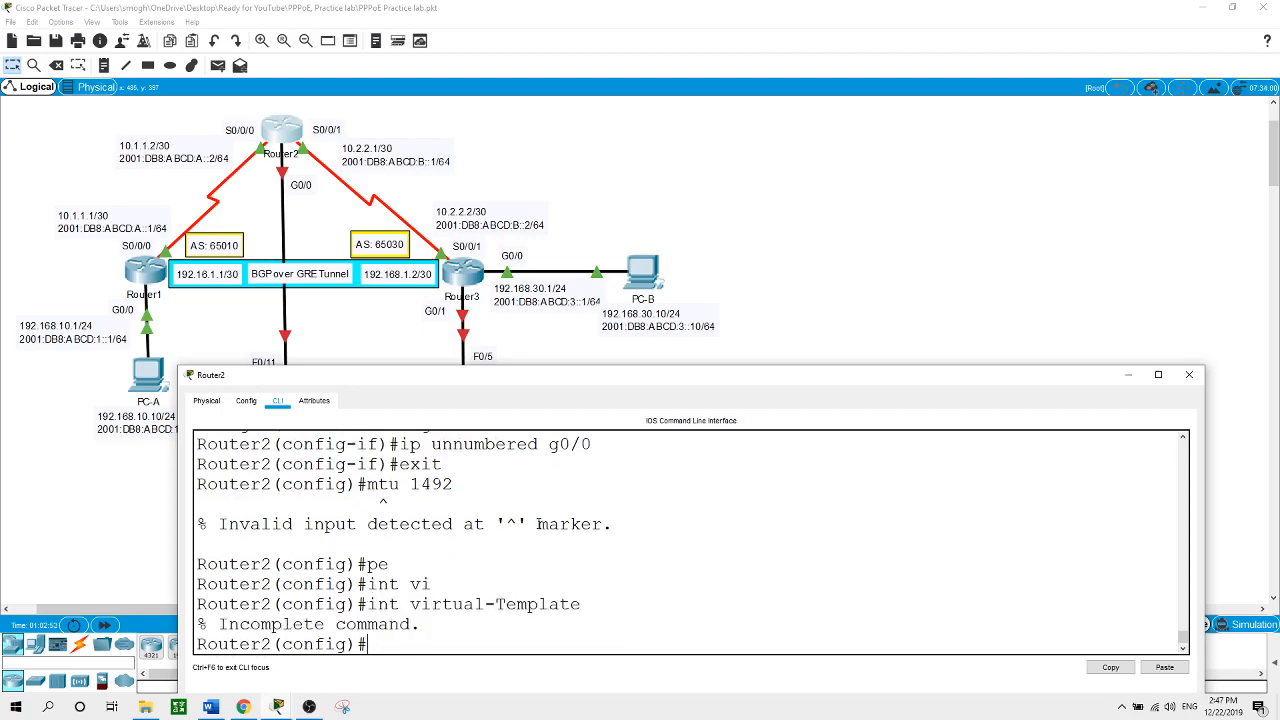
{"action": "type", "text": "int vir"}
{"action": "key", "text": "Tab"}
{"action": "type", "text": "1"}
{"action": "key", "text": "Return"}
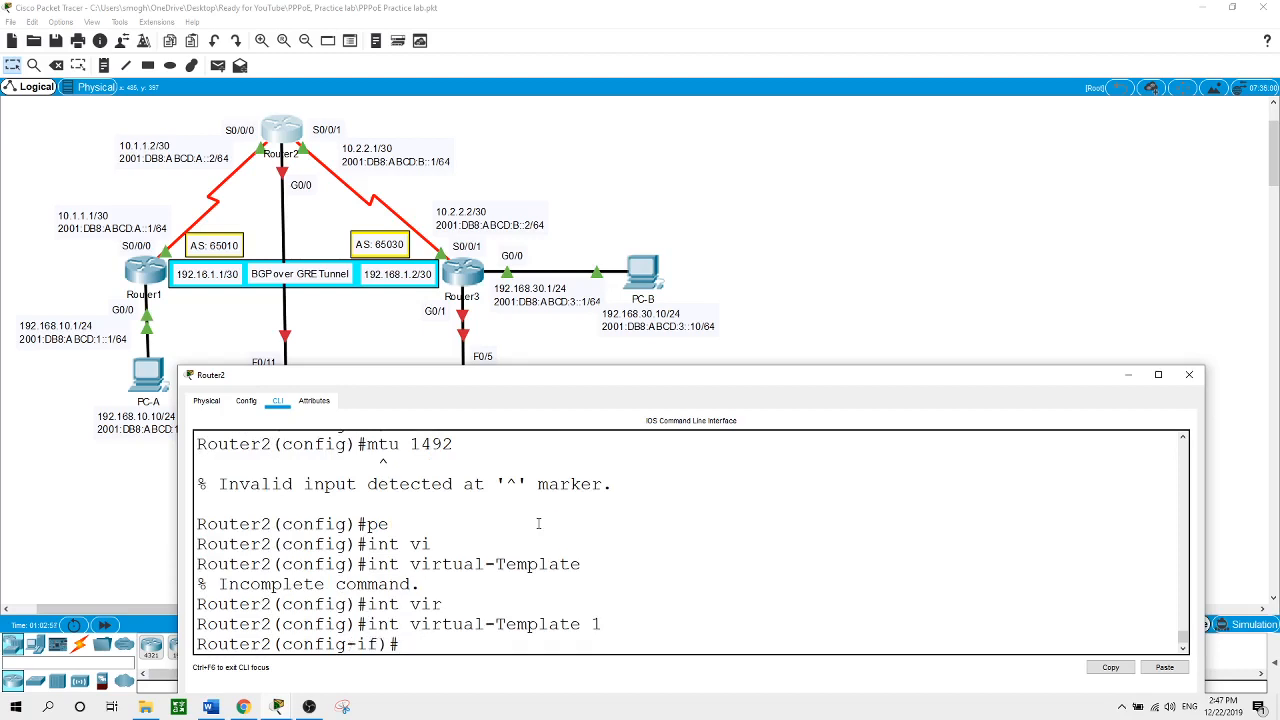
Set peer default ip address pool POOL on Virtual-Template 1
{"action": "type", "text": "pe"}
{"action": "key", "text": "Tab"}
{"action": "type", "text": "de"}
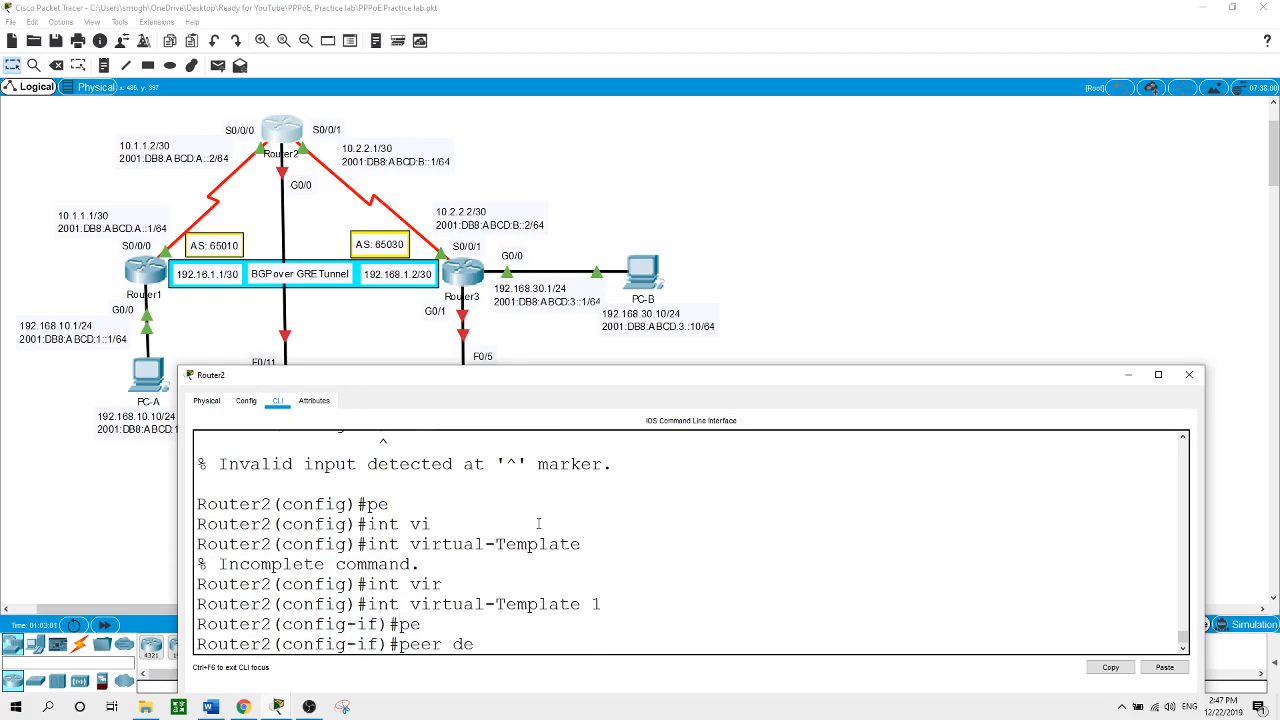
{"action": "key", "text": "Tab"}
{"action": "type", "text": "ip"}
{"action": "key", "text": "Tab"}
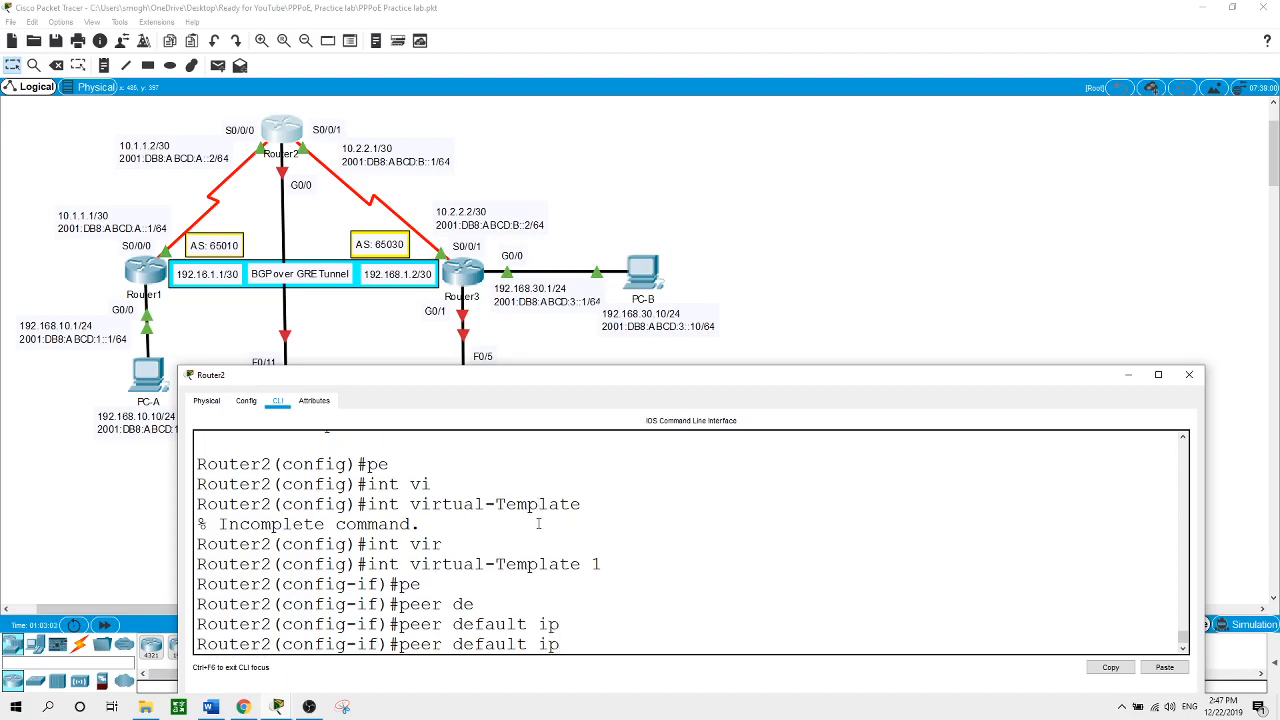
{"action": "type", "text": "a"}
{"action": "key", "text": "BackSpace"}
{"action": "type", "text": "?ad"}
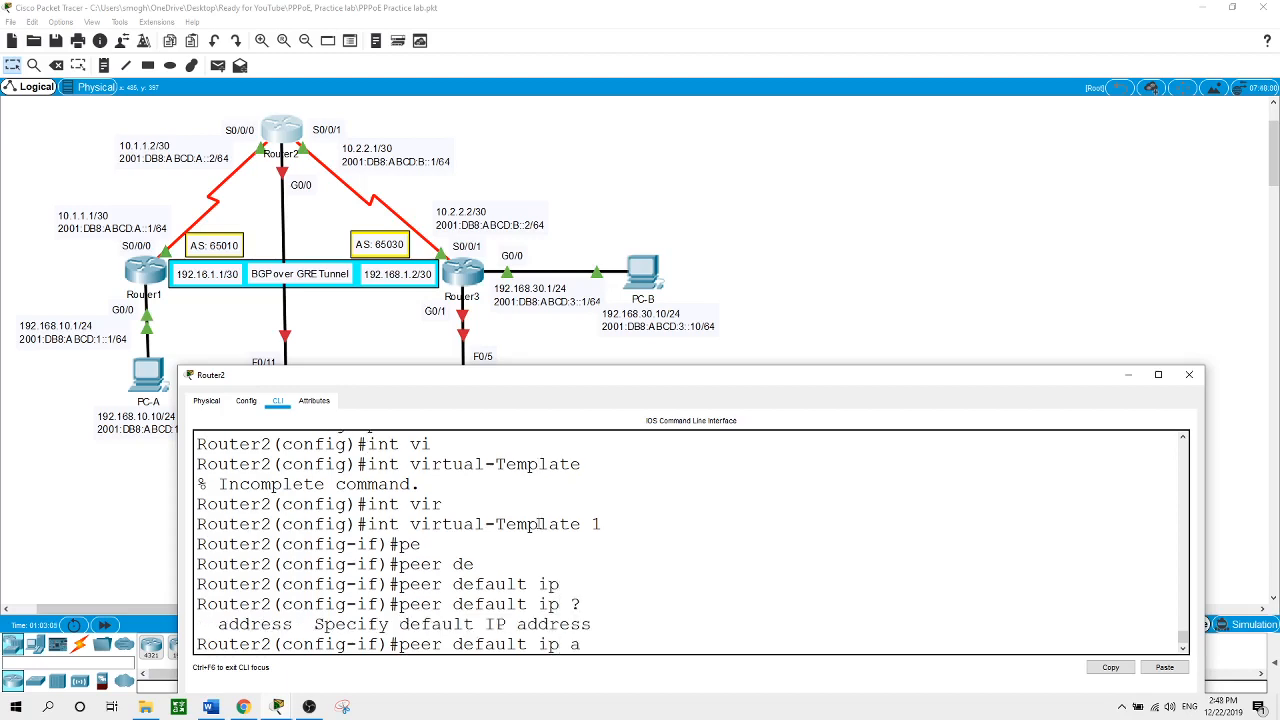
{"action": "key", "text": "Tab"}
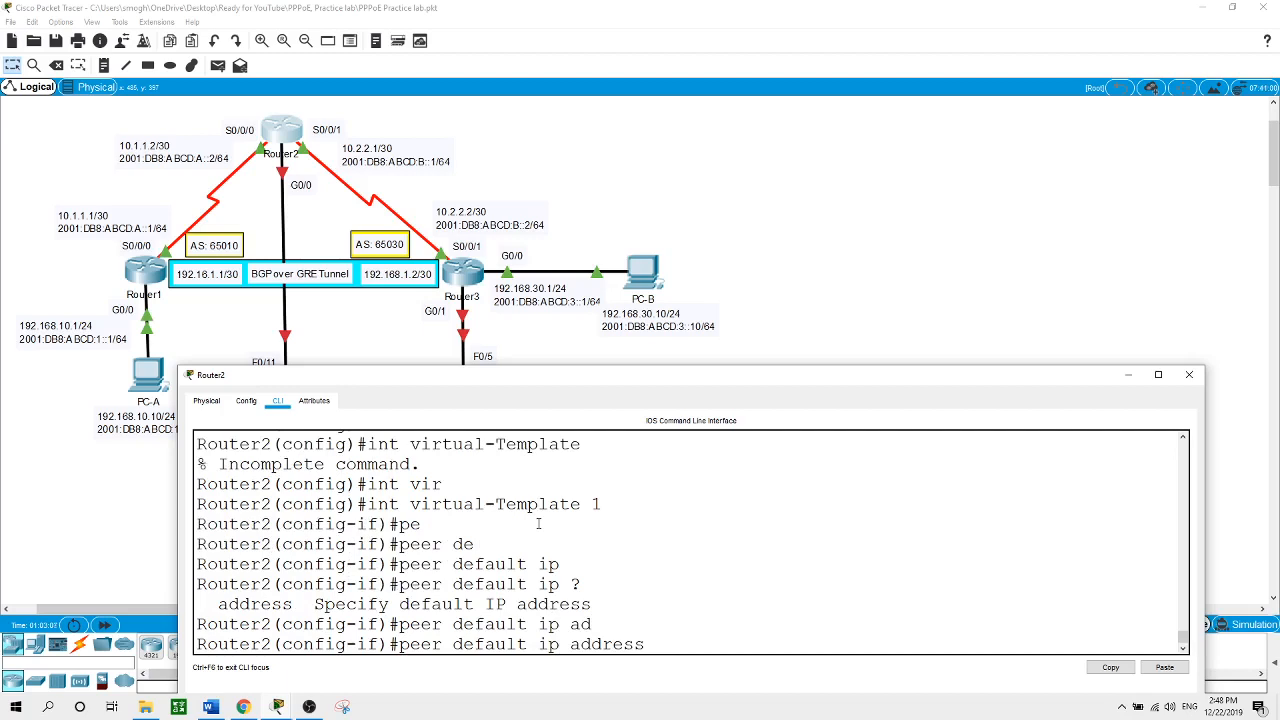
{"action": "type", "text": "pool POOL"}
{"action": "key", "text": "Return"}
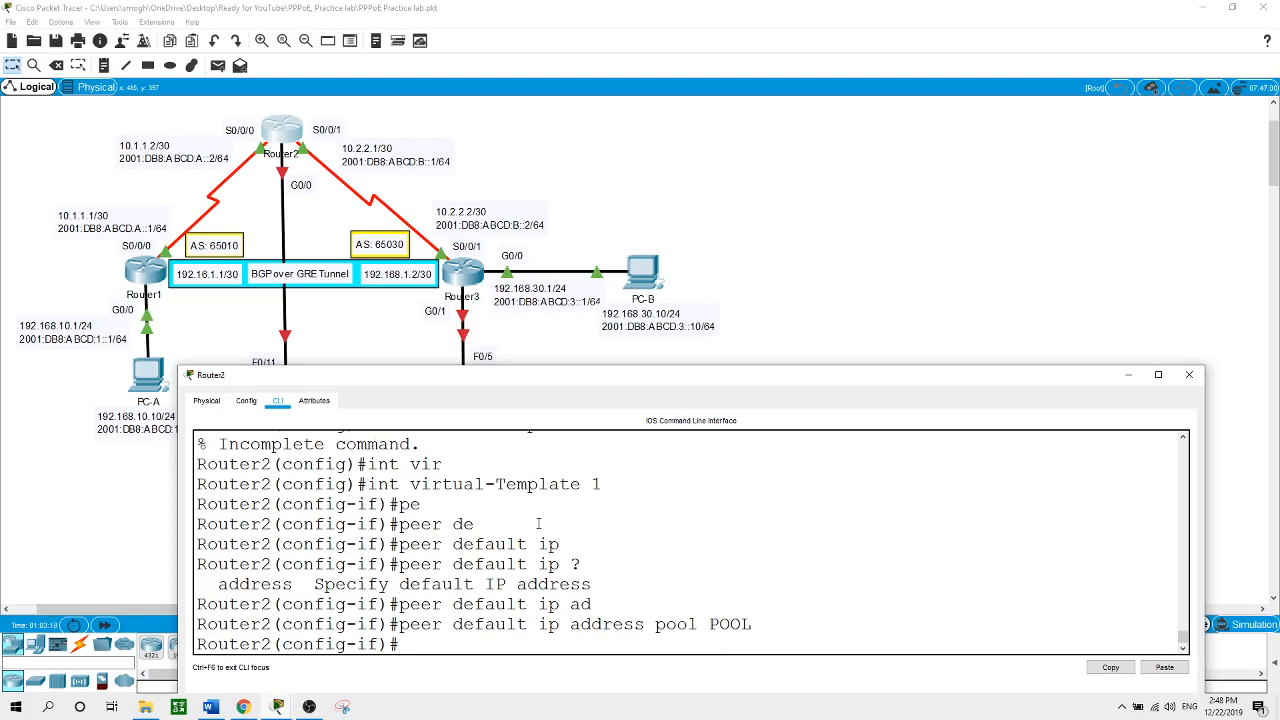
Require ppp authentication chap callin on the template, then exit it
{"action": "type", "text": "ppp auth"}
{"action": "key", "text": "Tab"}
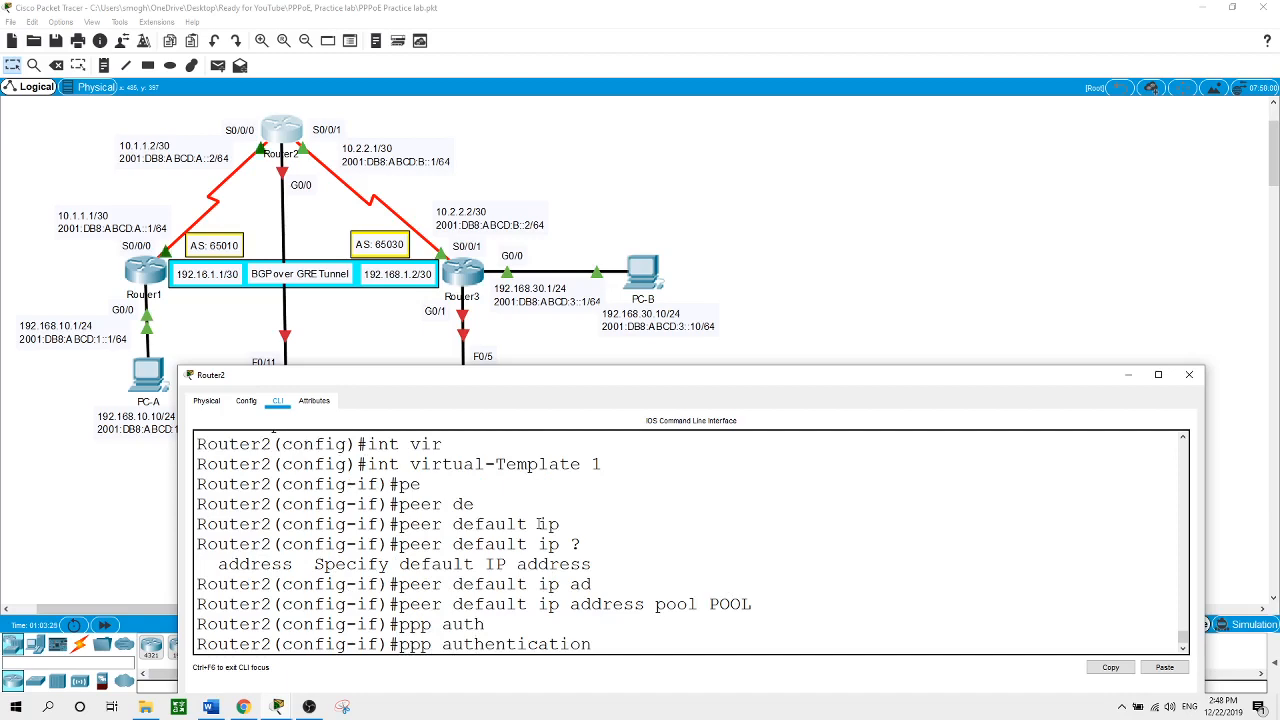
{"action": "type", "text": "chap callin"}
{"action": "key", "text": "Return"}
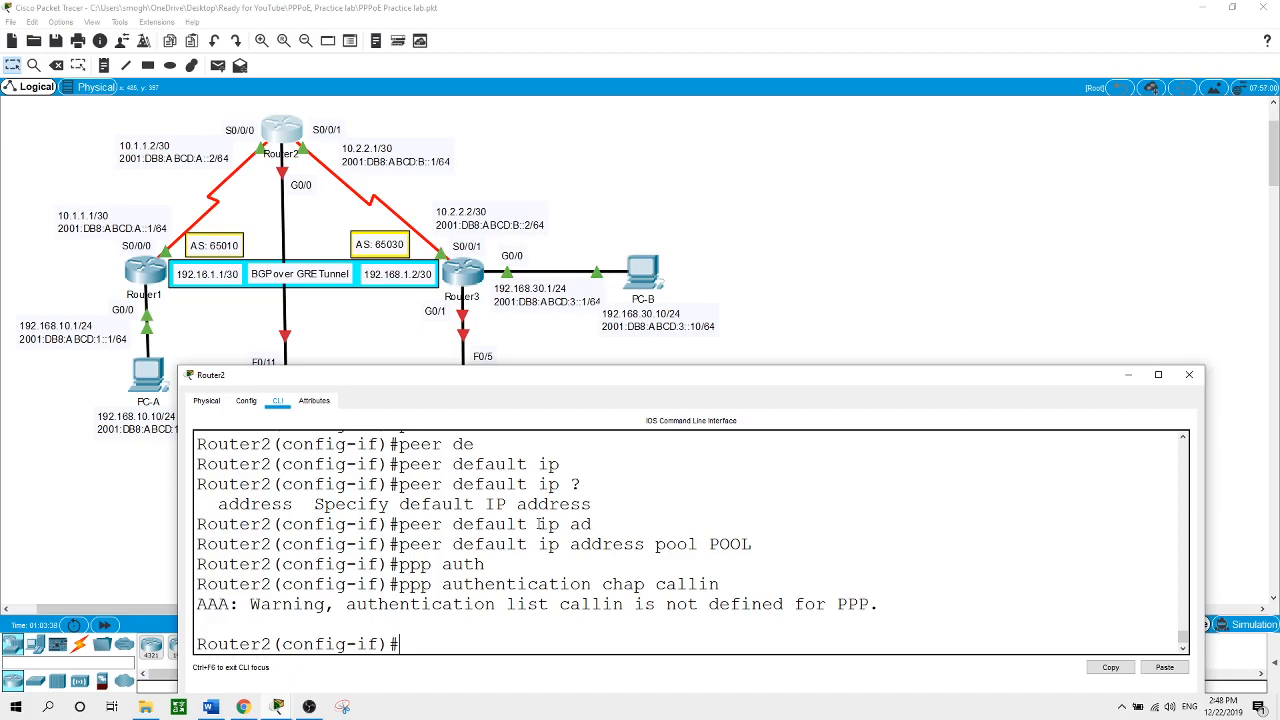
{"action": "type", "text": "exit"}
{"action": "key", "text": "Return"}
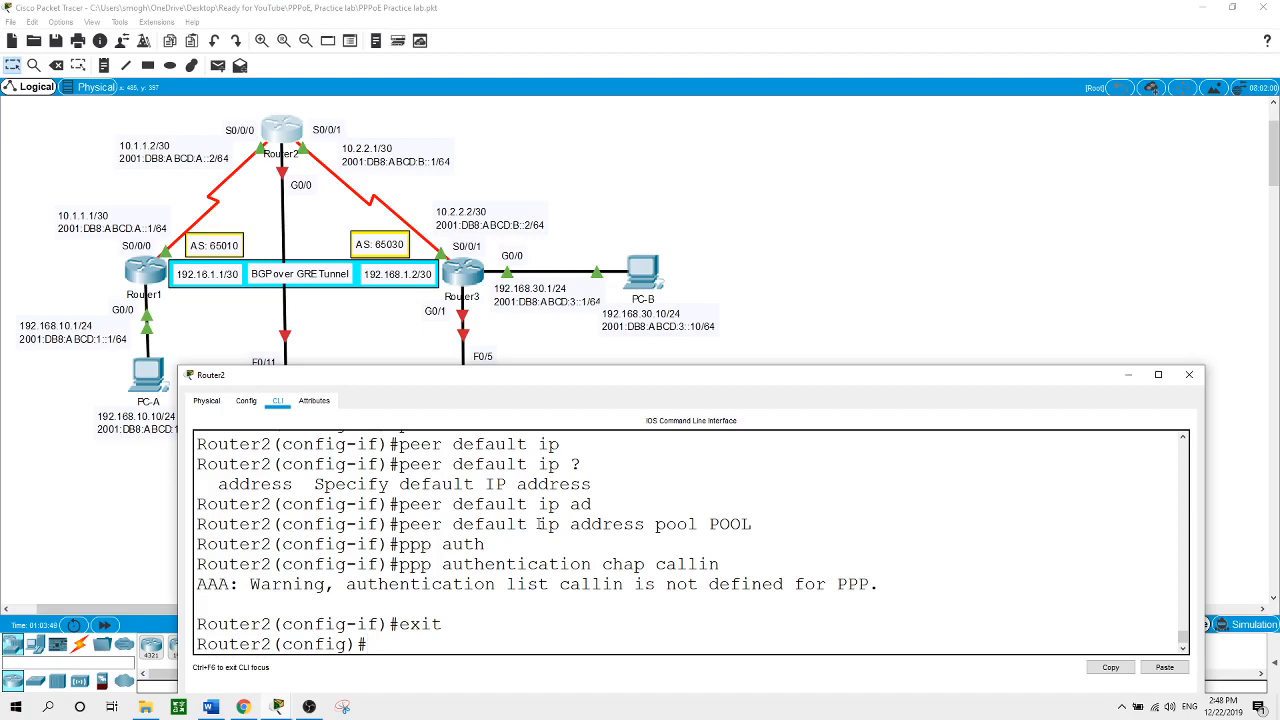
Create bba-group pppoe global using virtual-template 1, then exit to global configuration
{"action": "type", "text": "bb"}
{"action": "key", "text": "Tab"}
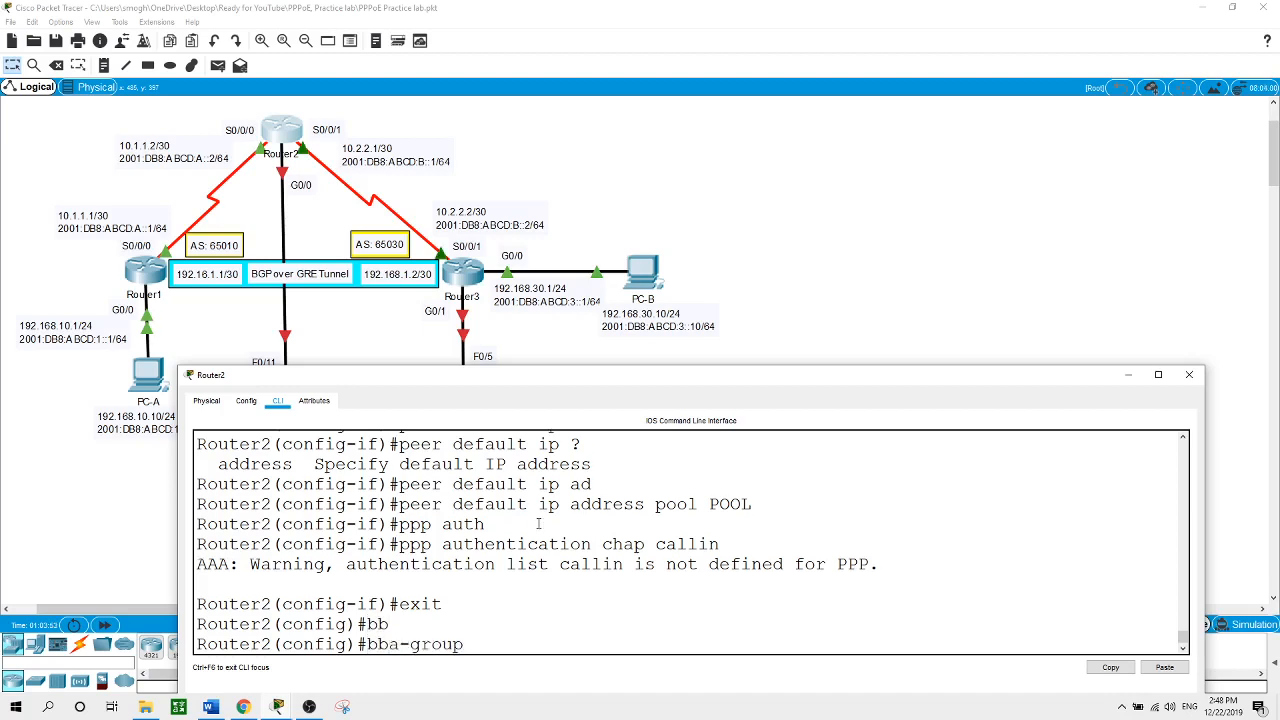
{"action": "type", "text": "pppoe ?"}
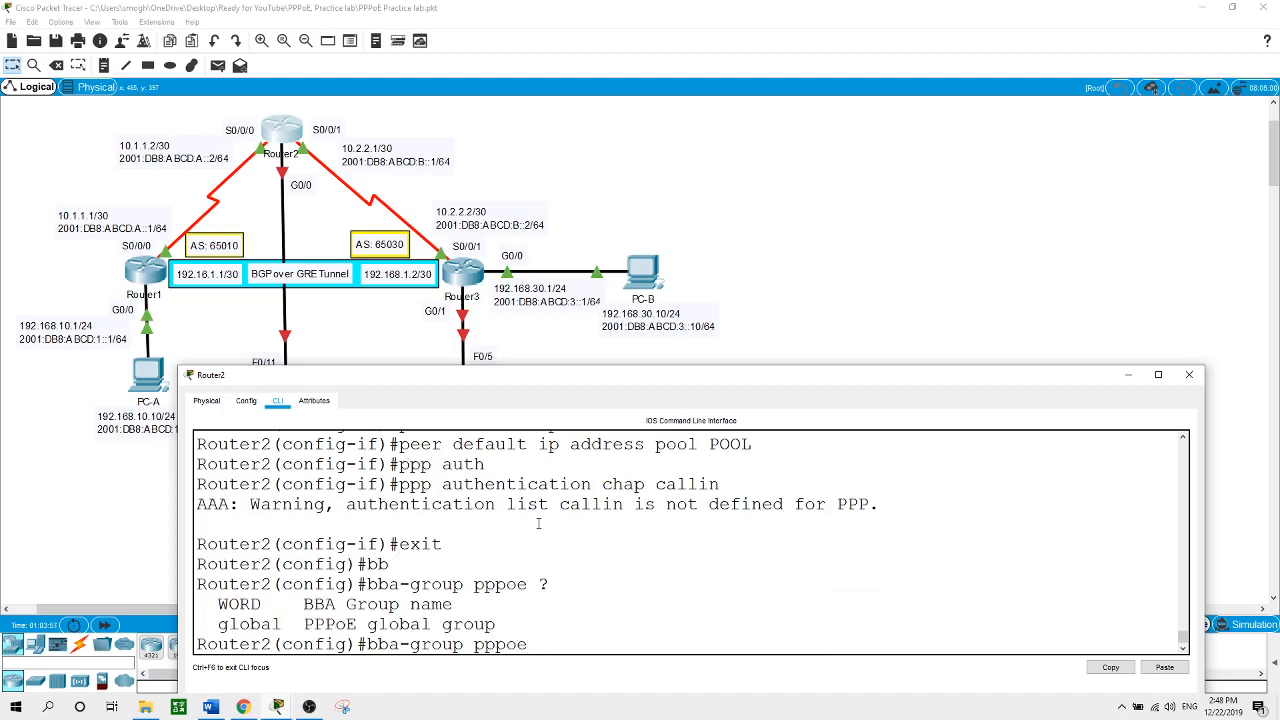
{"action": "type", "text": "gl"}
{"action": "key", "text": "Tab"}
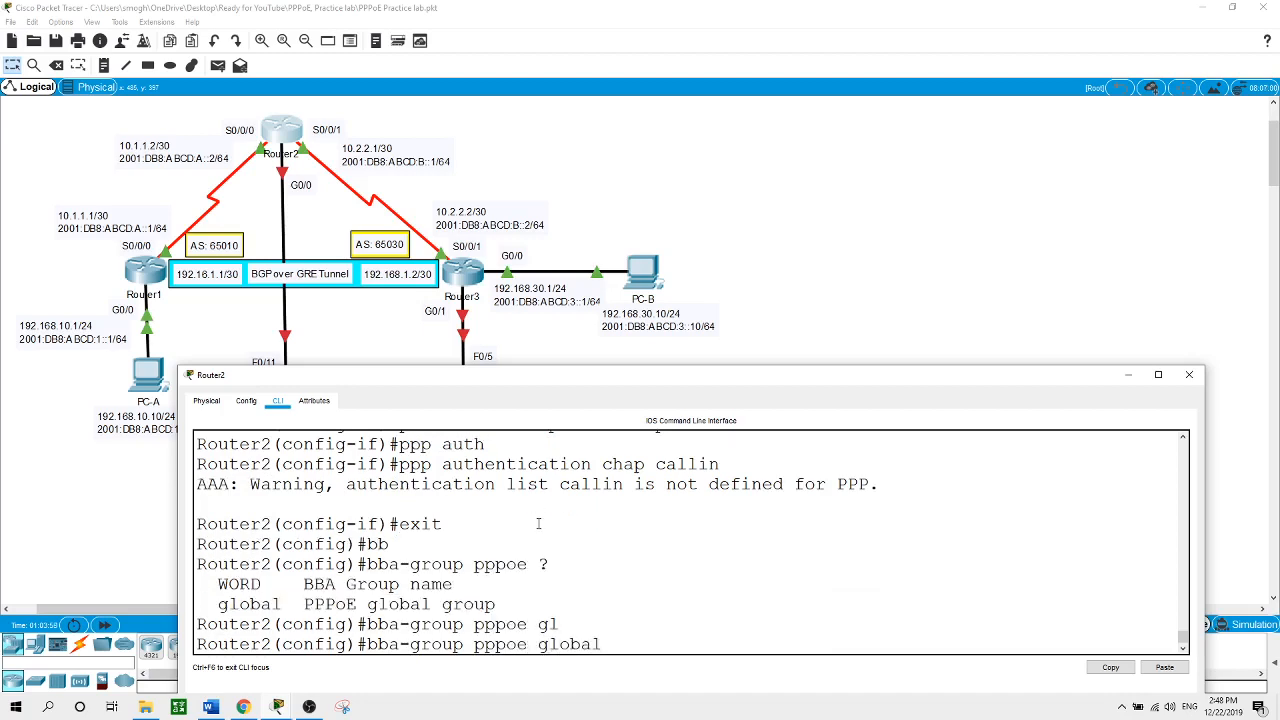
{"action": "key", "text": "Return"}
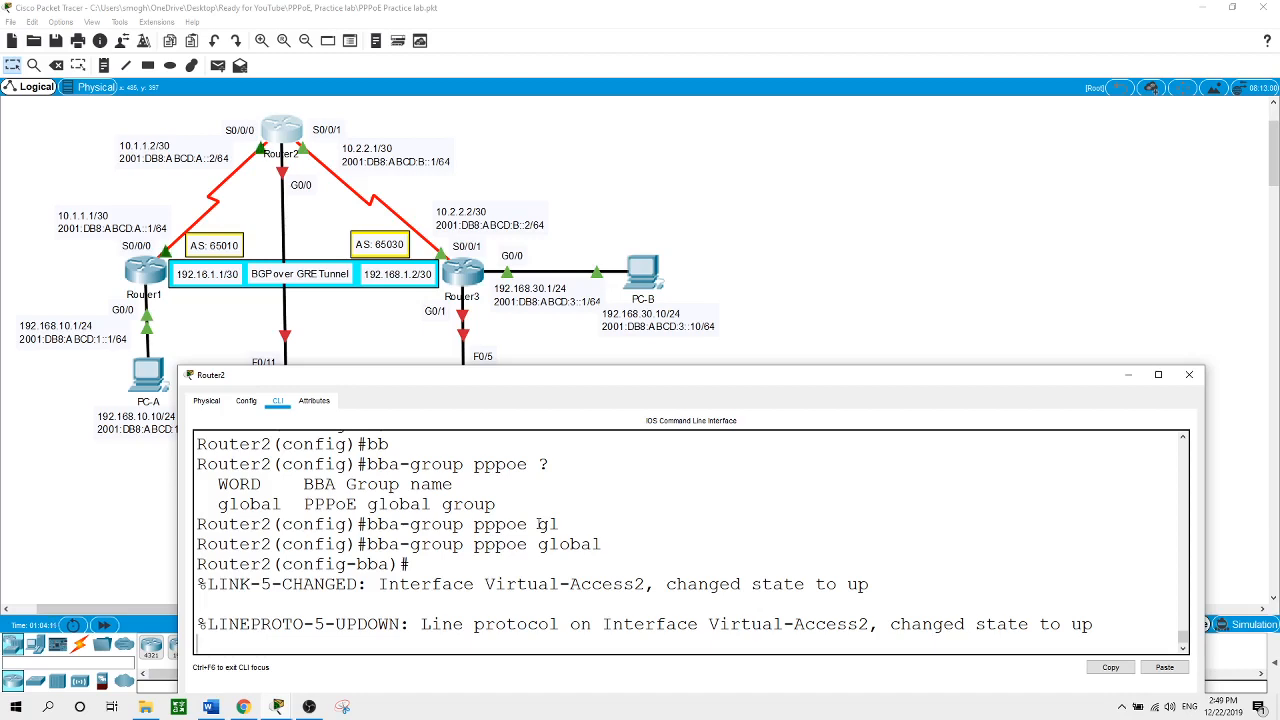
{"action": "key", "text": "Return"}
{"action": "type", "text": "vir"}
{"action": "key", "text": "Tab"}
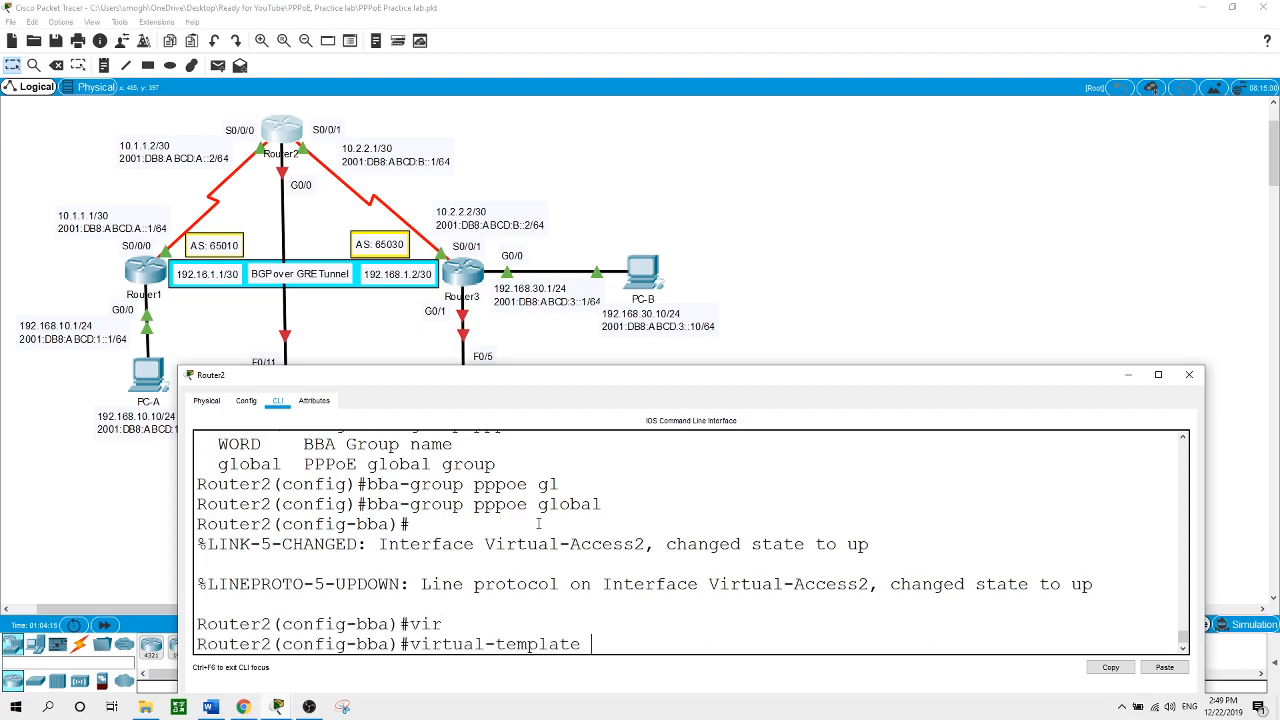
{"action": "type", "text": "1"}
{"action": "key", "text": "Return"}
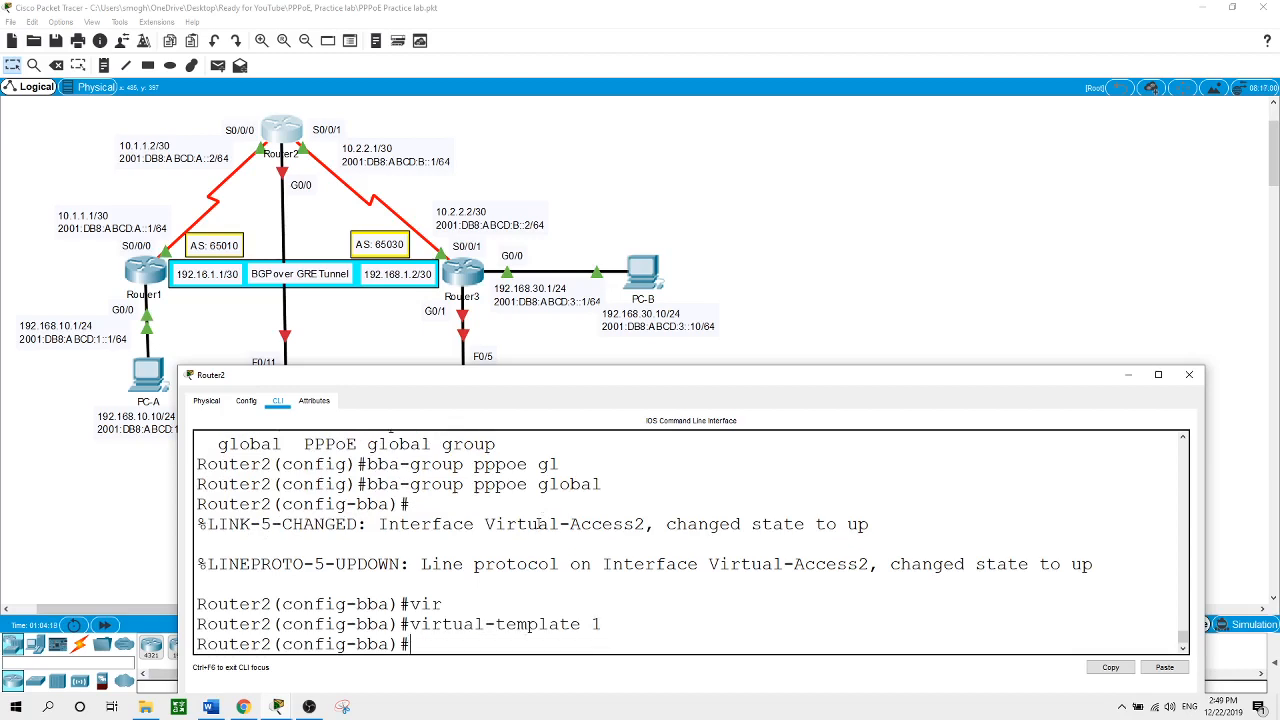
{"action": "type", "text": "exit"}
{"action": "key", "text": "Return"}
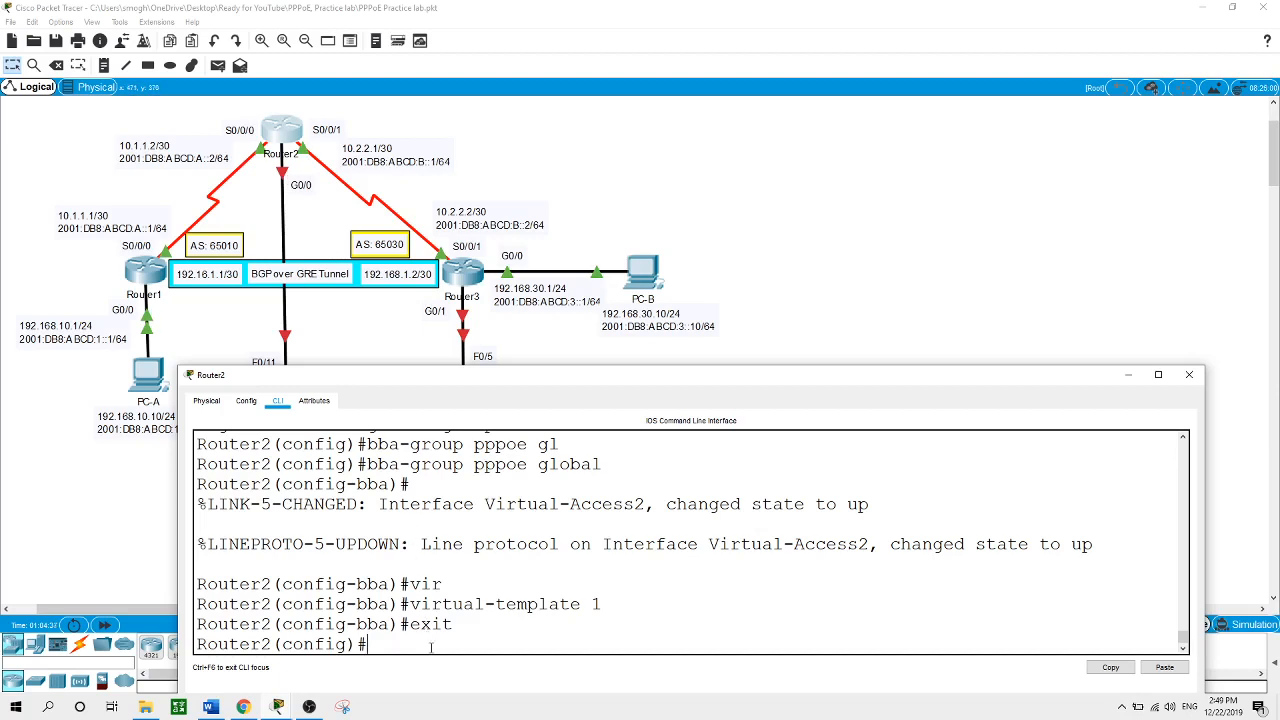
Apply pppoe enable group global to Router2's G0/0 interface
{"action": "type", "text": "int g0/0"}
{"action": "key", "text": "Return"}
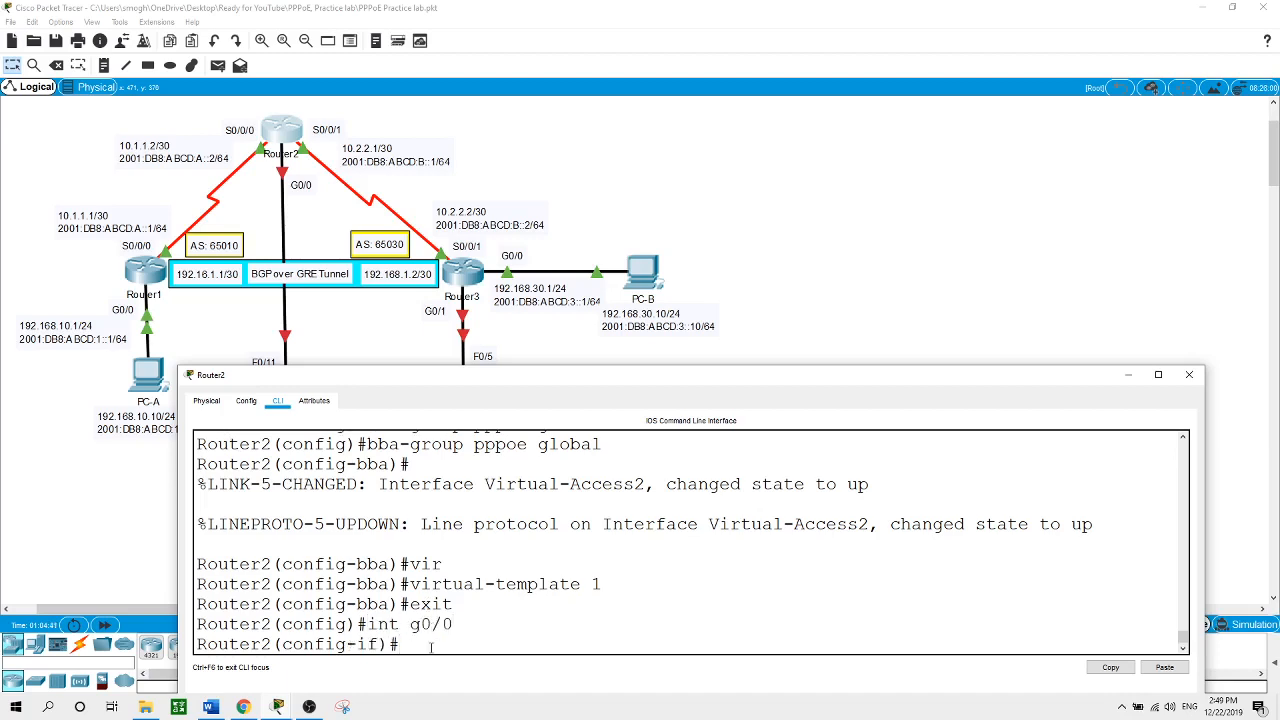
{"action": "type", "text": "pppoe"}
{"action": "type", "text": " en"}
{"action": "key", "text": "Tab"}
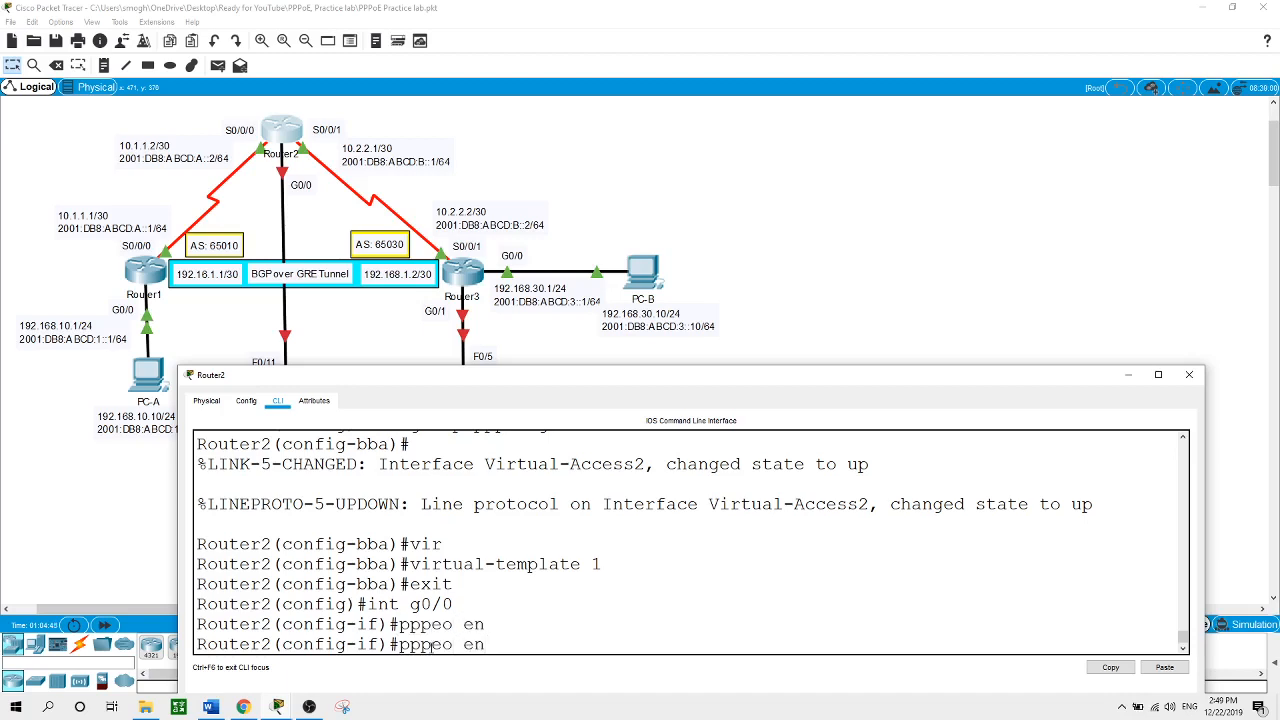
{"action": "key", "text": "BackSpace"}
{"action": "key", "text": "BackSpace"}
{"action": "key", "text": "BackSpace"}
{"action": "key", "text": "BackSpace"}
{"action": "key", "text": "BackSpace"}
{"action": "type", "text": "oe en"}
{"action": "key", "text": "Tab"}
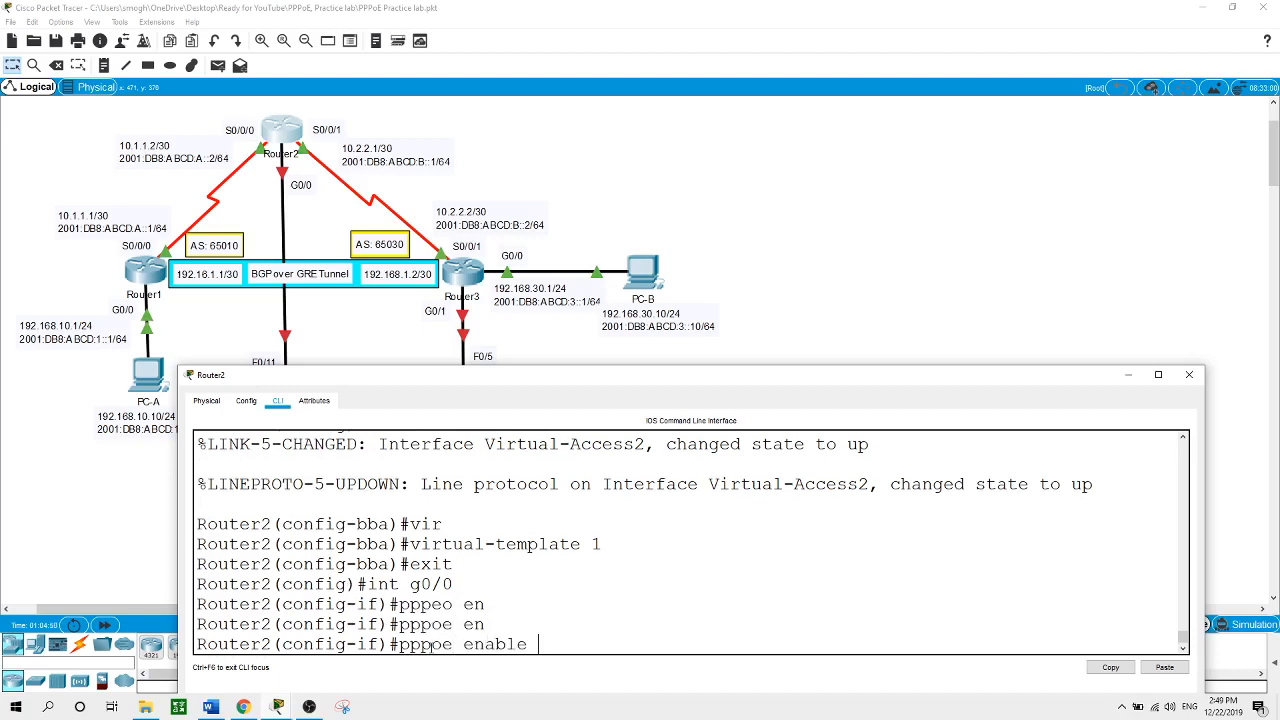
{"action": "type", "text": "gr"}
{"action": "key", "text": "Tab"}
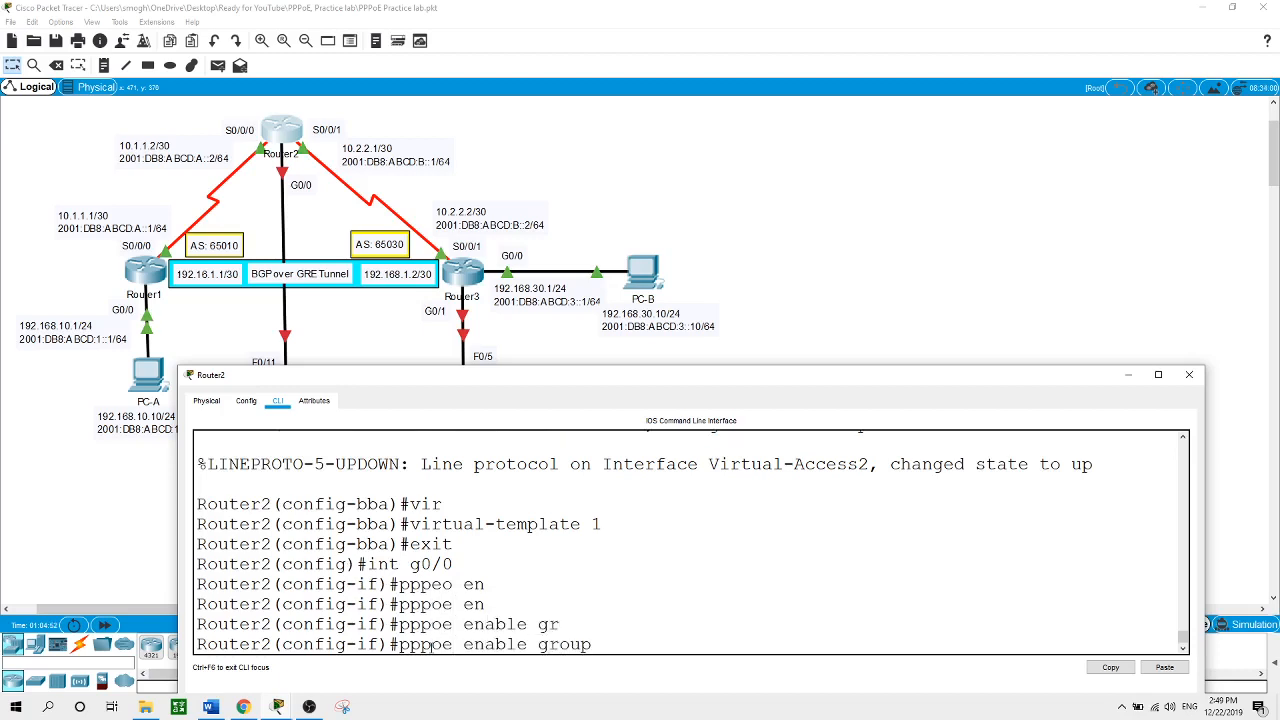
{"action": "type", "text": "gl"}
{"action": "key", "text": "Tab"}
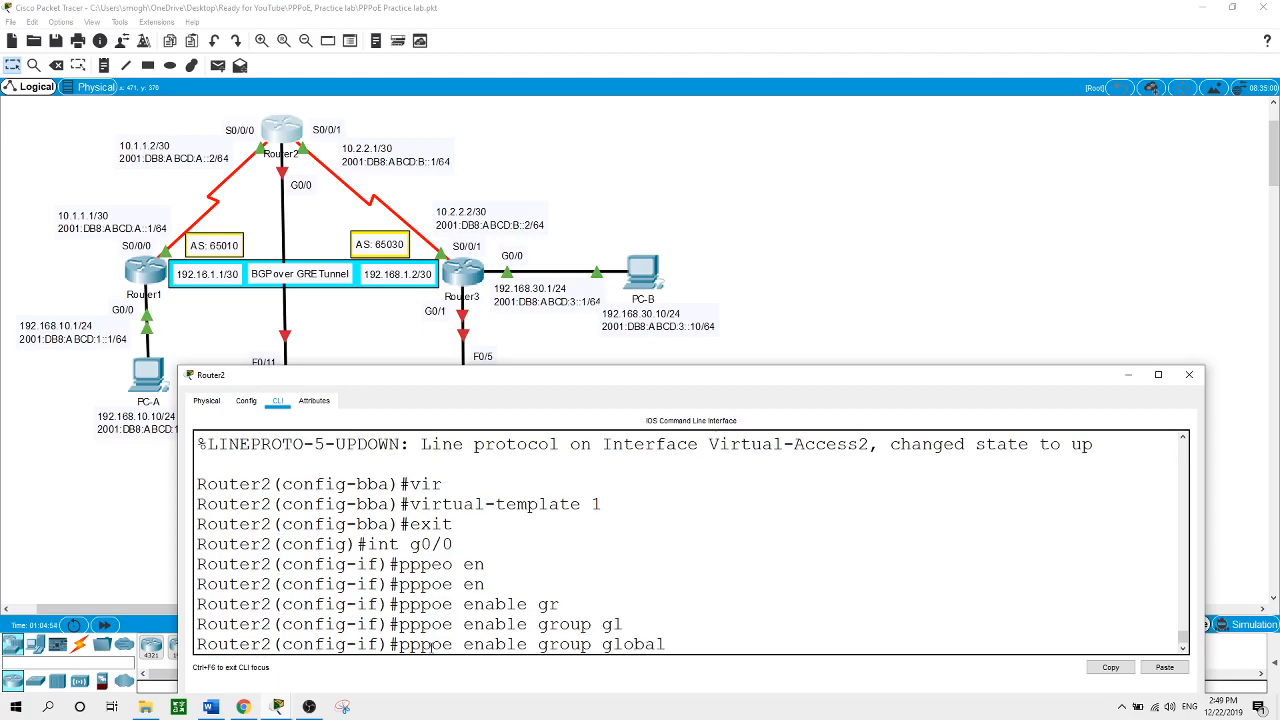
{"action": "key", "text": "Return"}
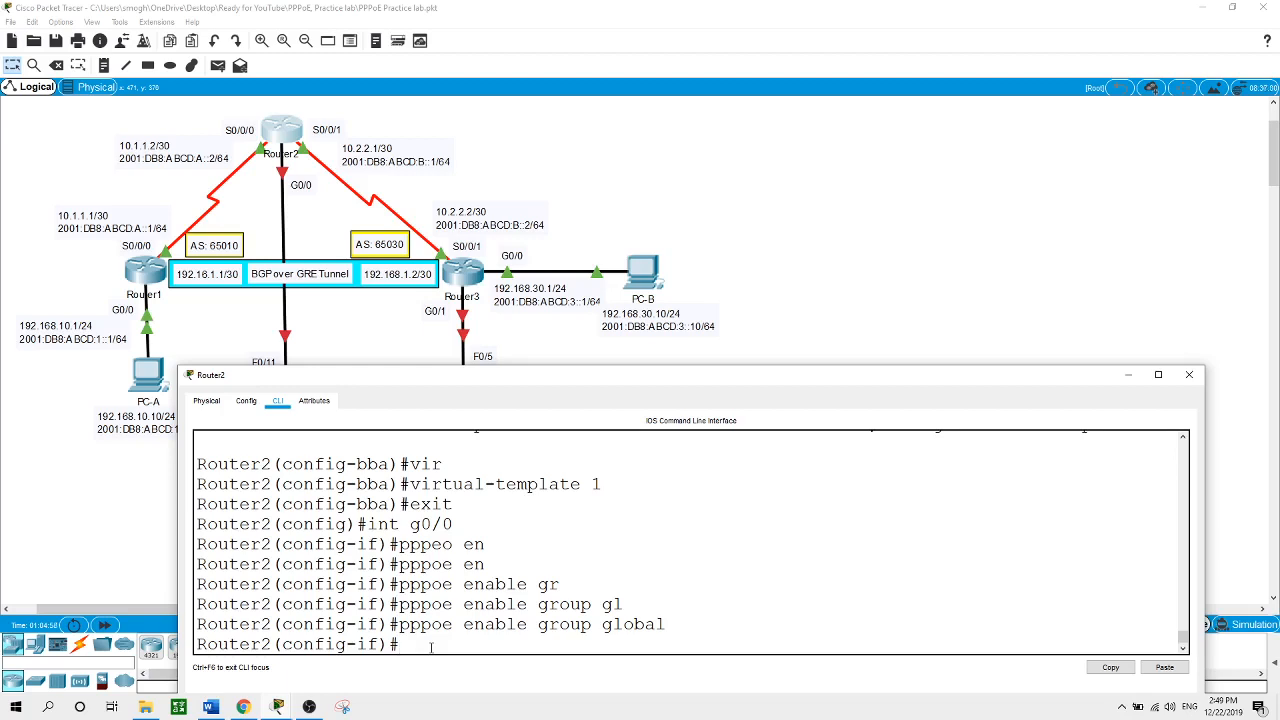
Bring G0/0 up with no shut and close Router2's console
{"action": "type", "text": "no shut"}
{"action": "key", "text": "Return"}
{"action": "key", "text": "Return"}
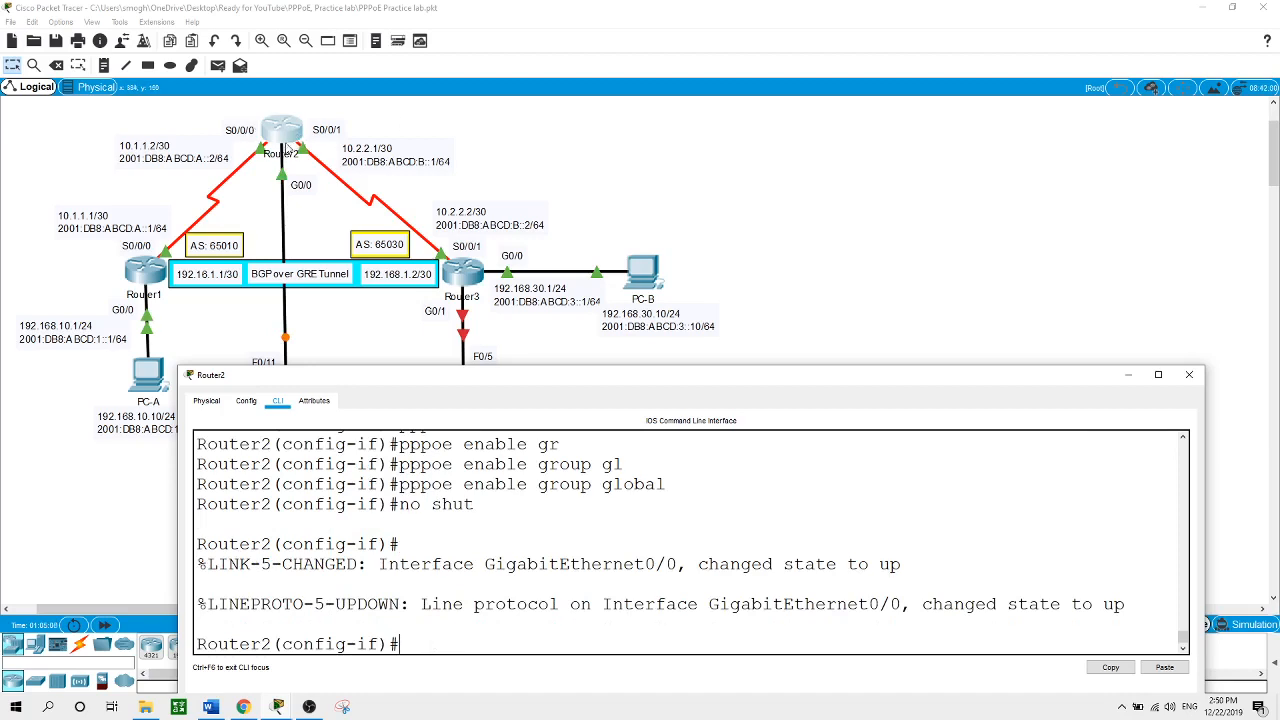
{"action": "left_click", "coordinate": [747, 143]}
Open Router3's CLI and arrange its console beside the topology
{"action": "left_click", "coordinate": [474, 274]}
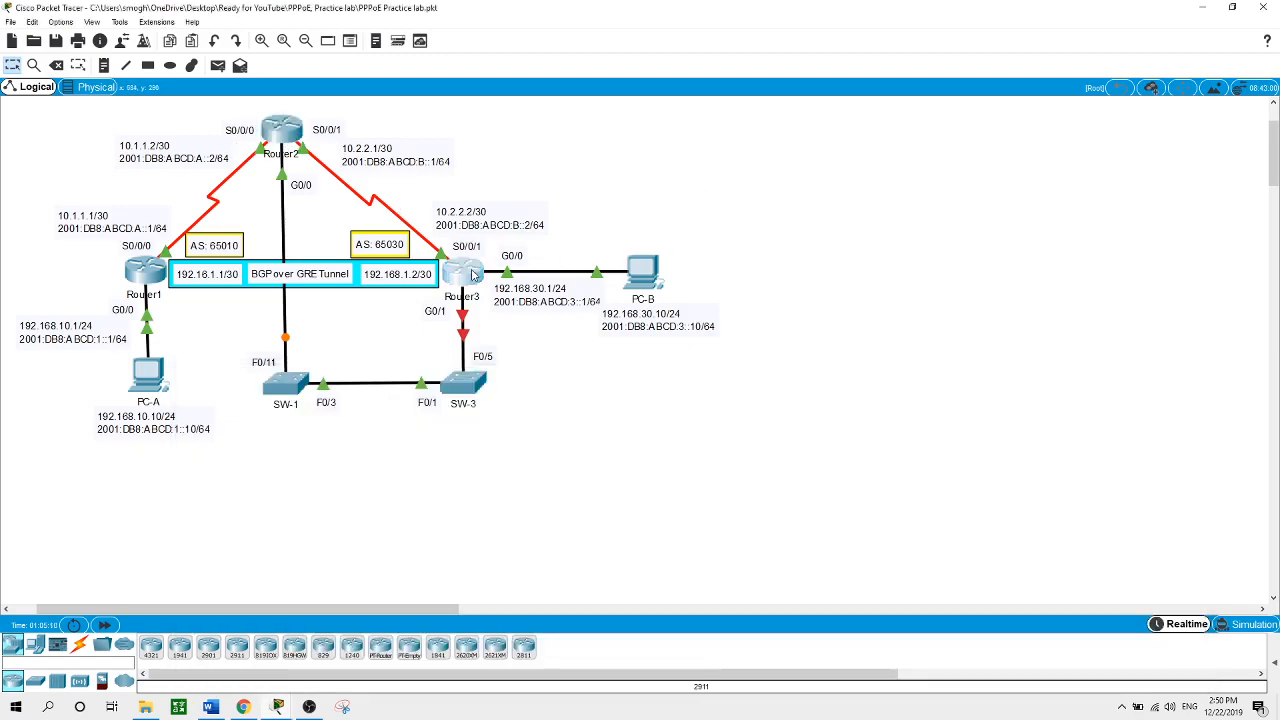
{"action": "left_click", "coordinate": [641, 640]}
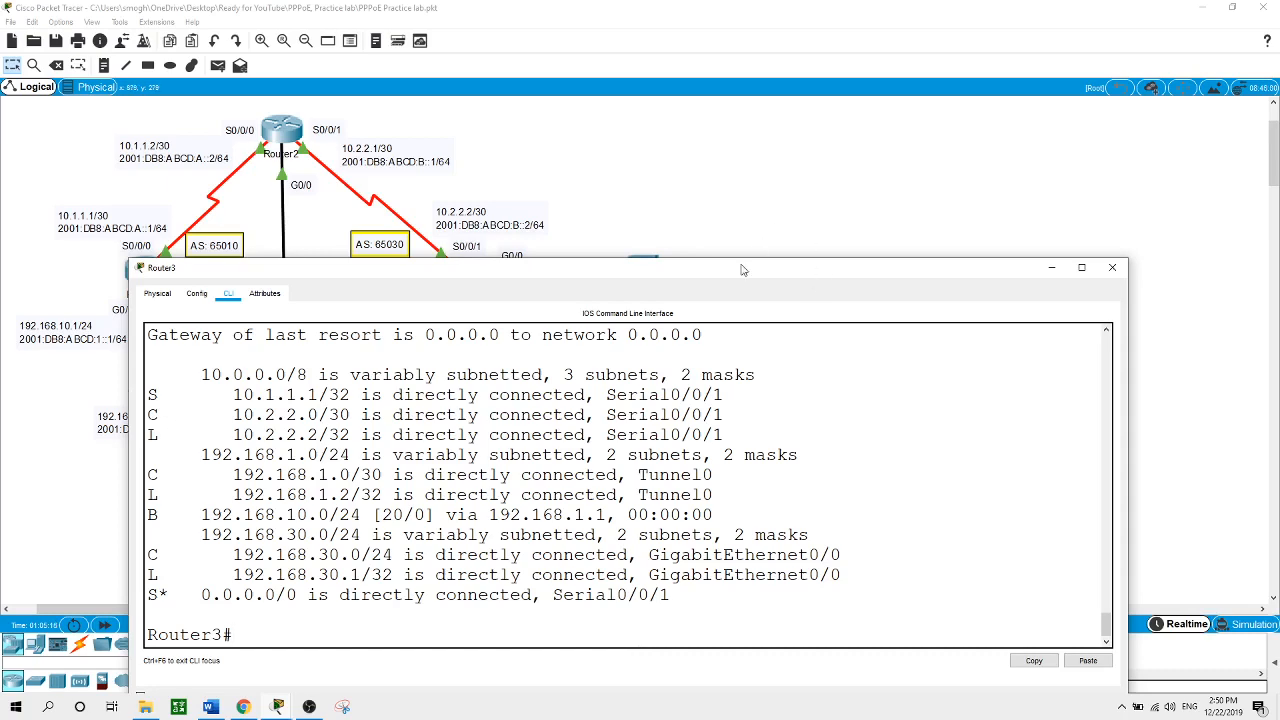
{"action": "left_click_drag", "start_coordinate": [742, 258], "coordinate": [742, 355]}
{"action": "left_click", "coordinate": [441, 314]}
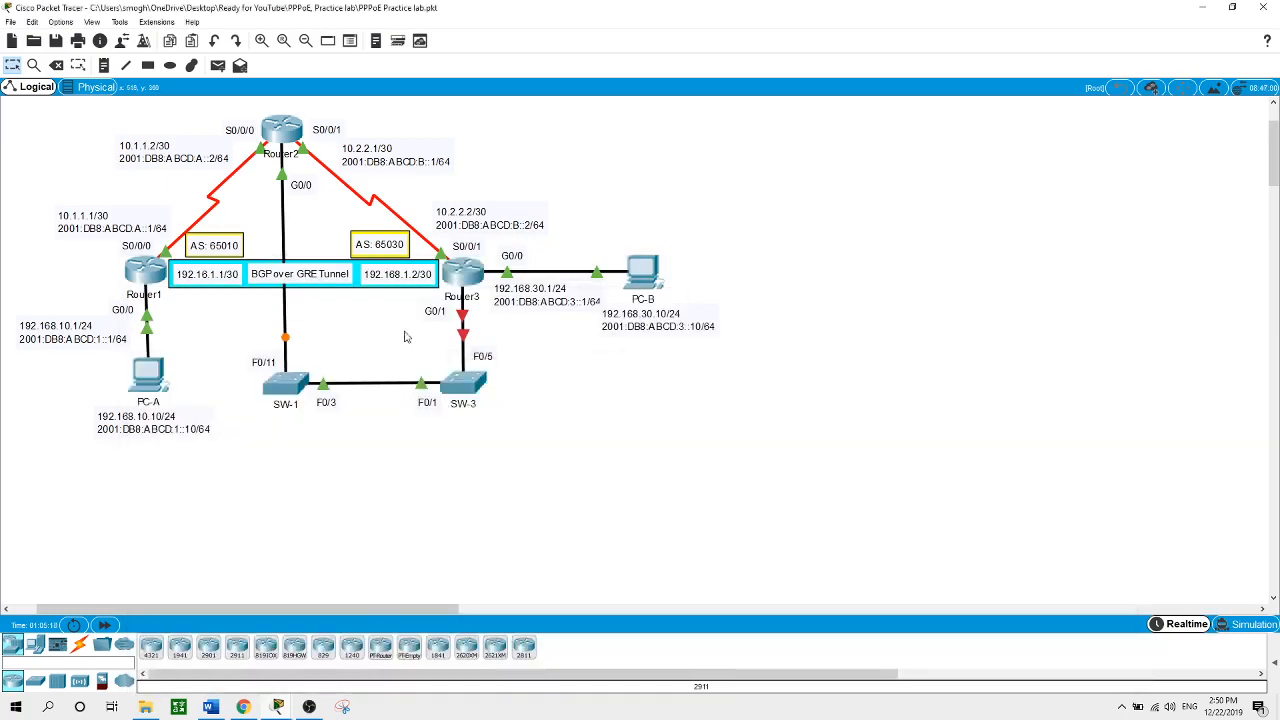
{"action": "left_click", "coordinate": [466, 276]}
{"action": "scroll", "coordinate": [627, 621], "scroll_direction": "down", "scroll_amount": 2}
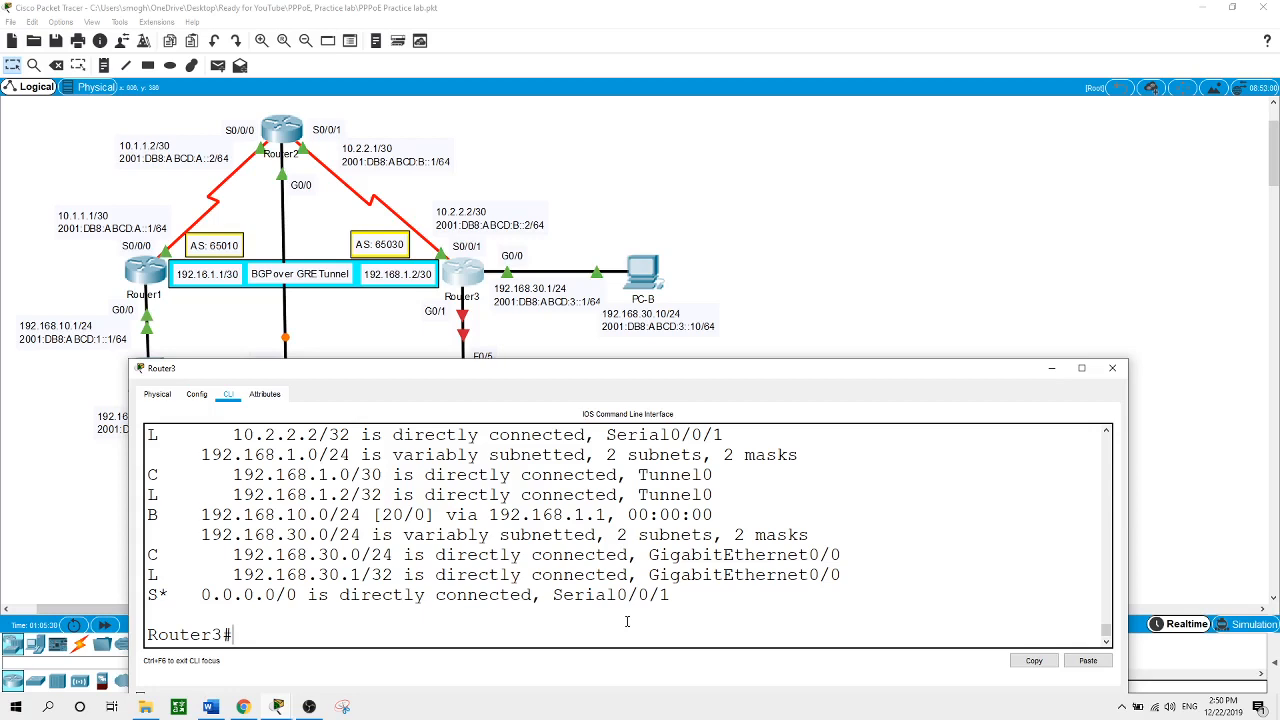
Enable PPPoE on Router3's G0/1 interface from global configuration mode
{"action": "type", "text": "conf t"}
{"action": "key", "text": "Return"}
{"action": "type", "text": "int g"}
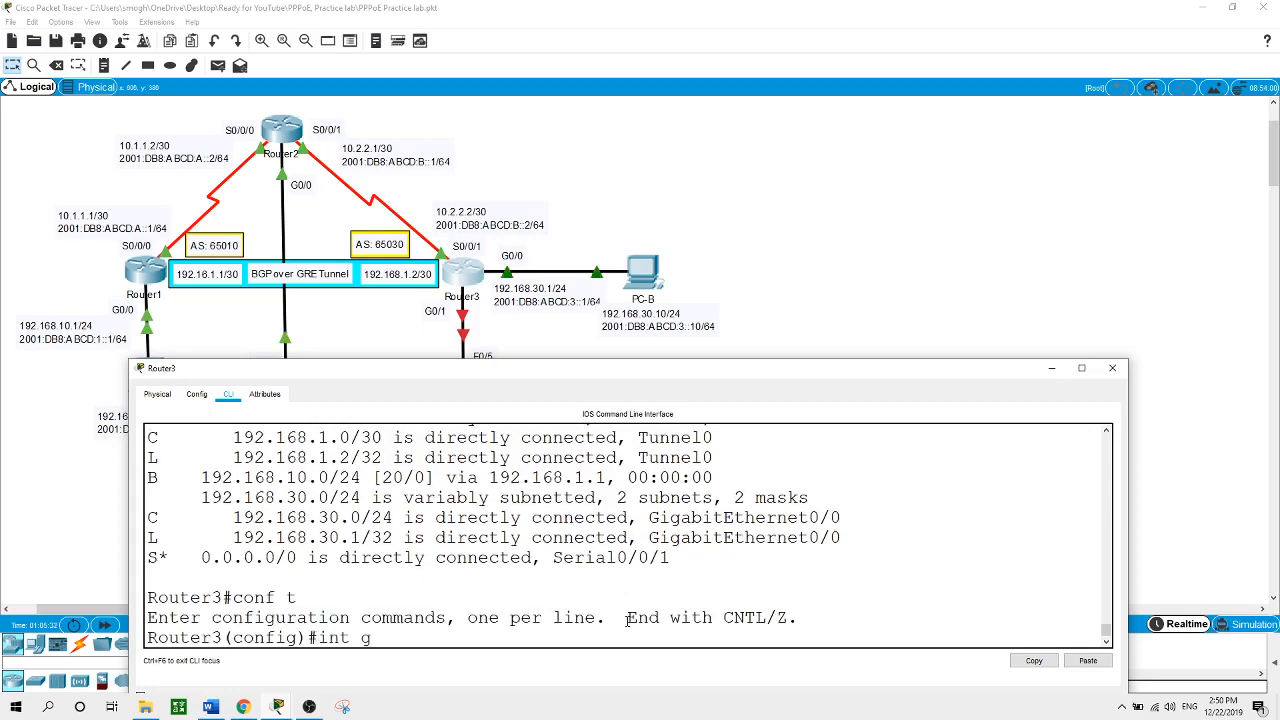
{"action": "type", "text": "0/1"}
{"action": "key", "text": "Return"}
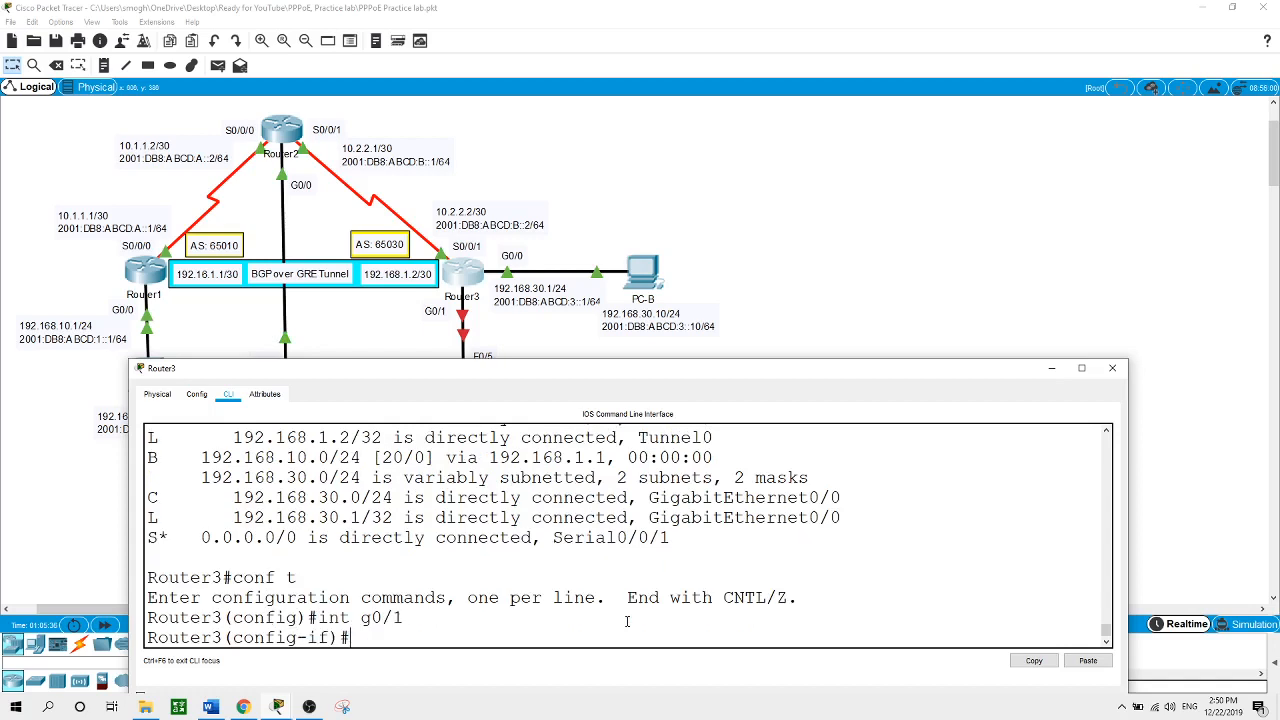
{"action": "type", "text": "pppoe en"}
{"action": "key", "text": "Tab"}
{"action": "key", "text": "Return"}
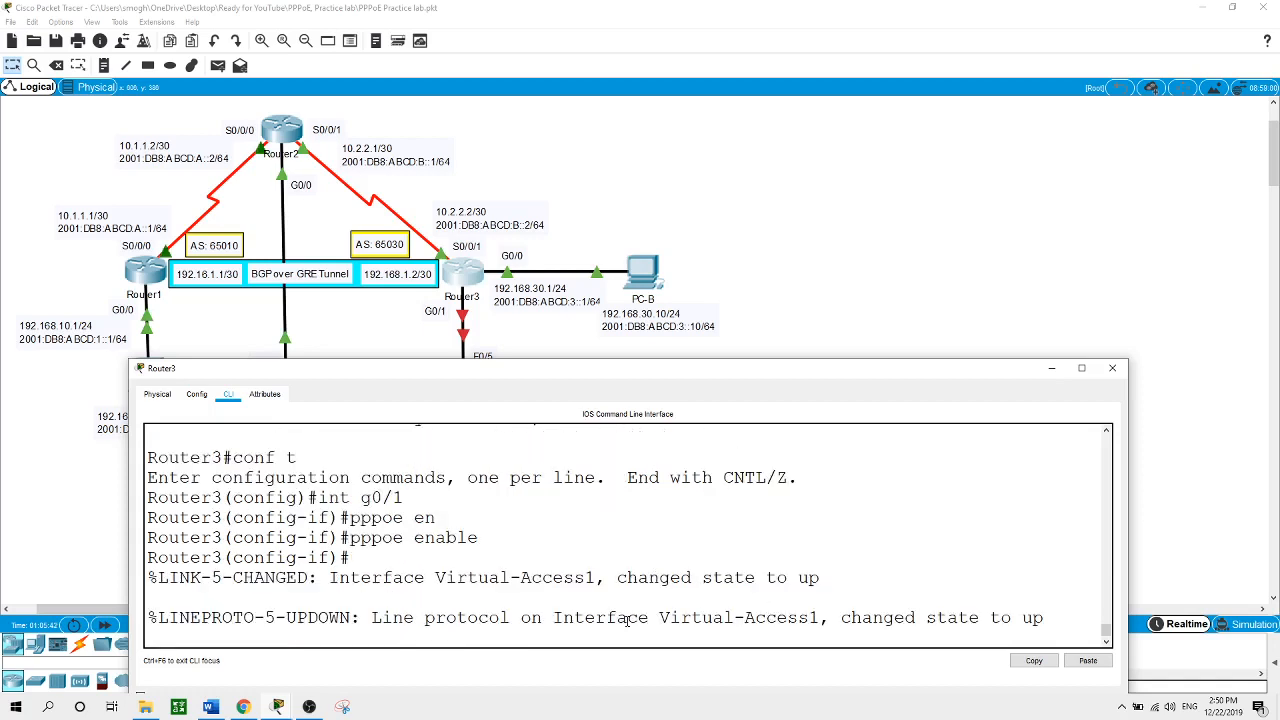
{"action": "key", "text": "Return"}
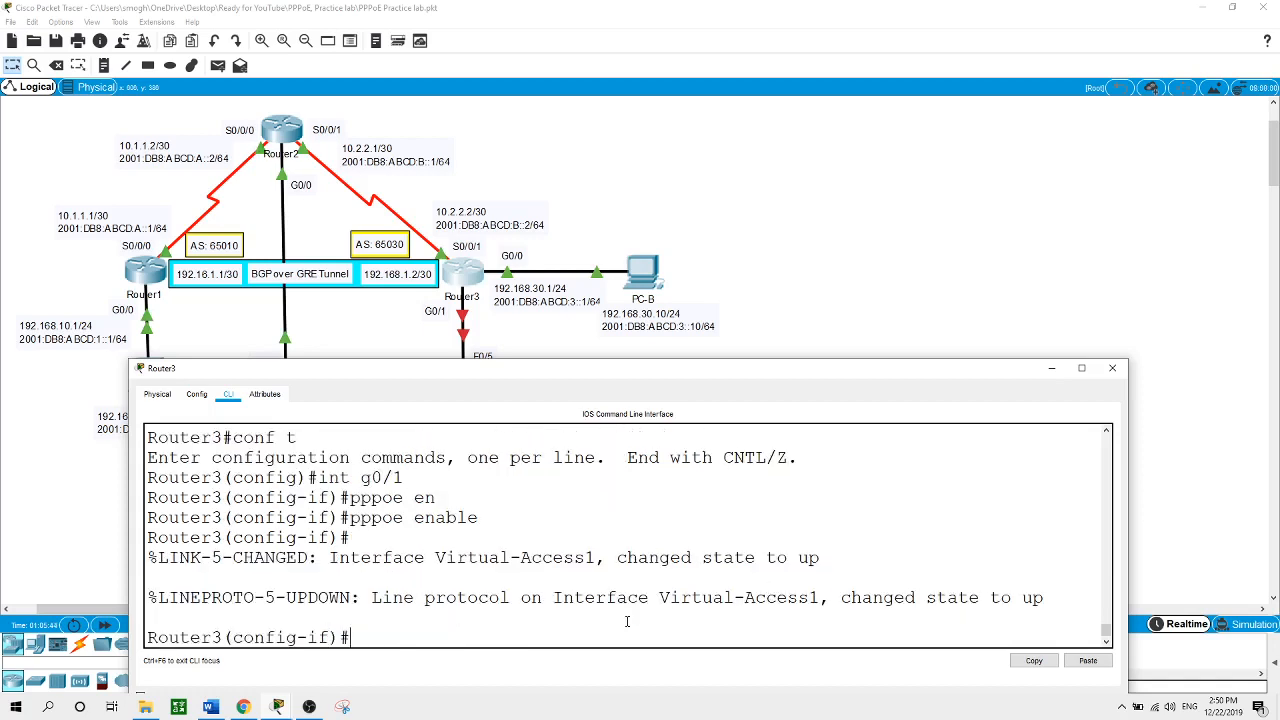
Put G0/1 in pppoe-client dial-pool-number 1, bring it up, and exit
{"action": "type", "text": "pppoe-cl"}
{"action": "key", "text": "Tab"}
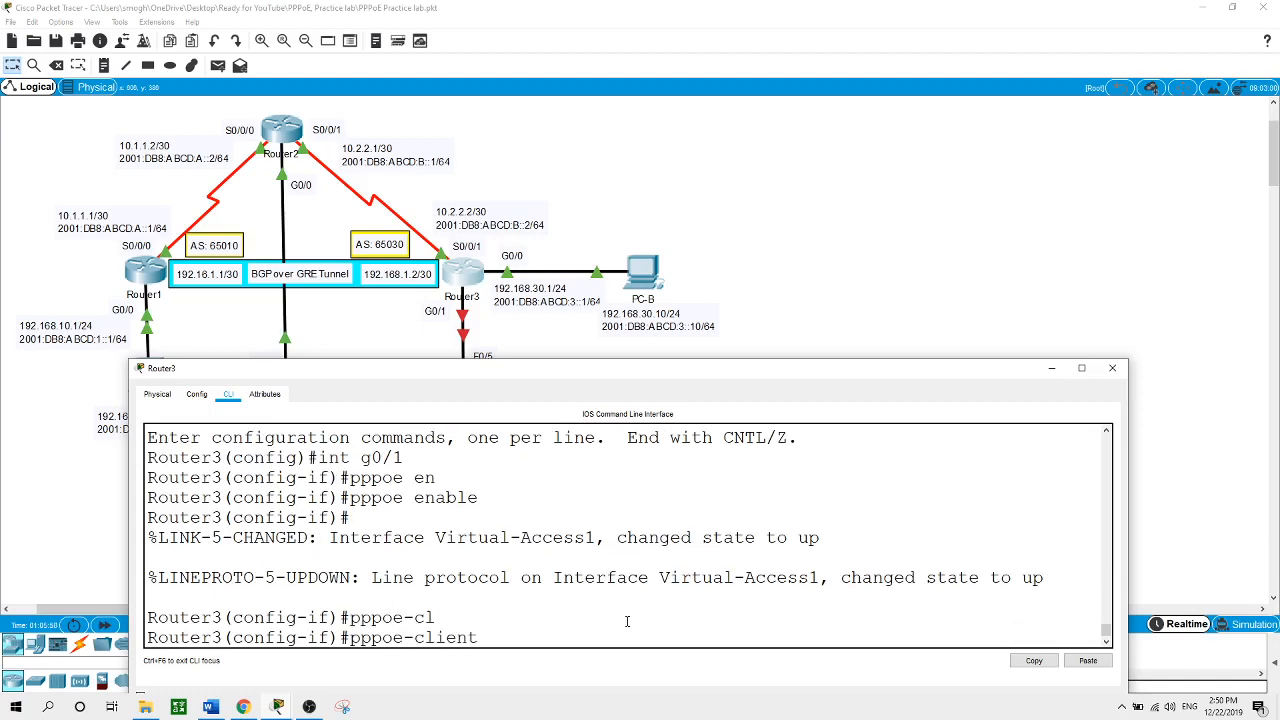
{"action": "type", "text": "?"}
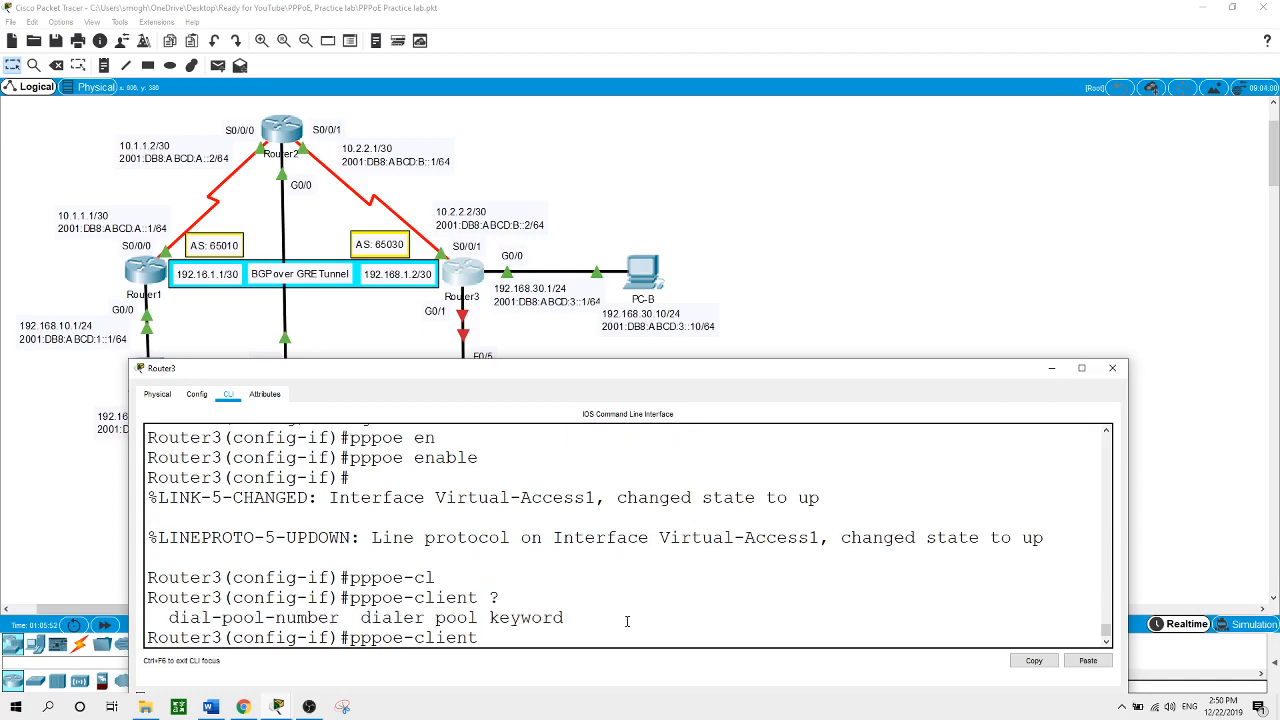
{"action": "type", "text": "di"}
{"action": "key", "text": "Tab"}
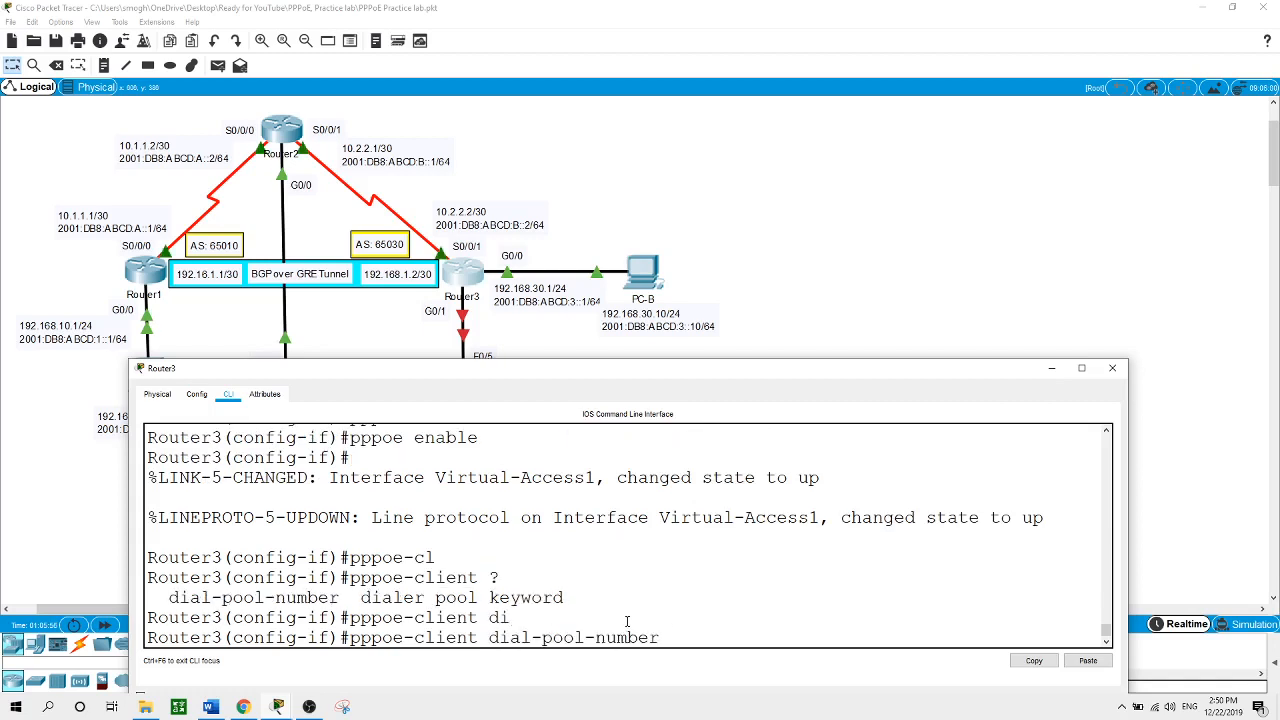
{"action": "type", "text": "1"}
{"action": "key", "text": "Return"}
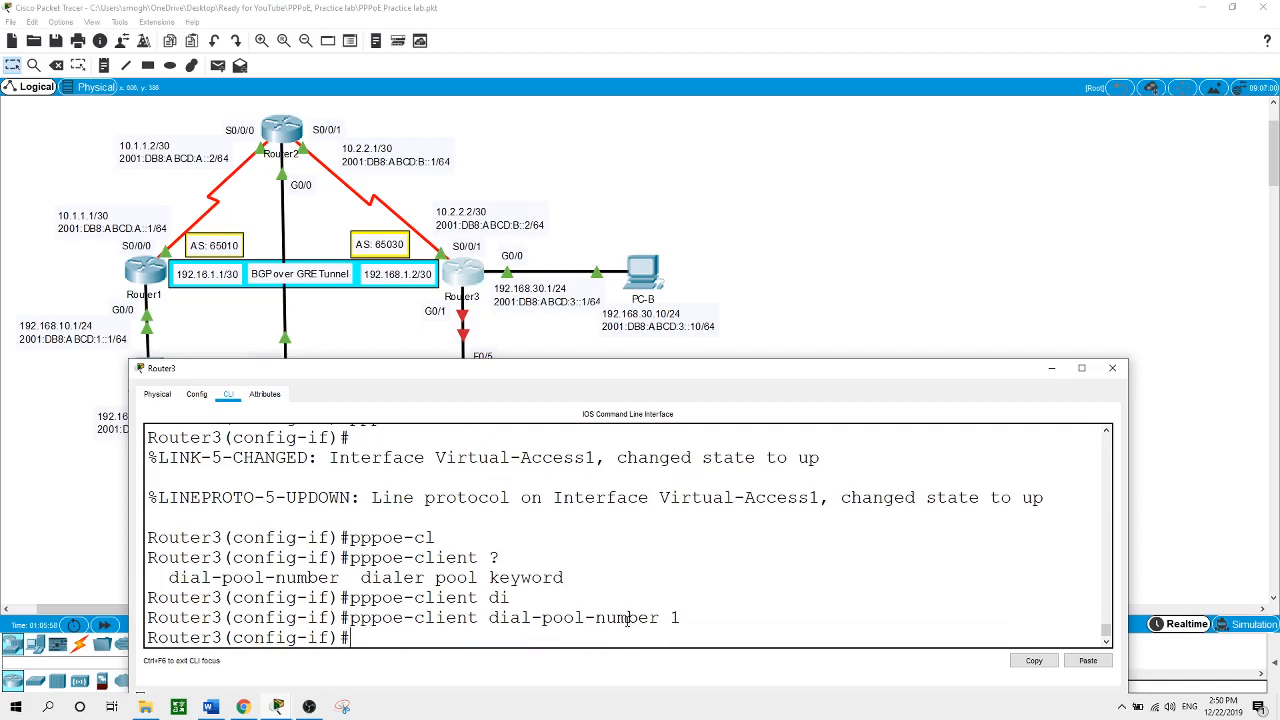
{"action": "type", "text": "no shut"}
{"action": "key", "text": "Return"}
{"action": "key", "text": "Return"}
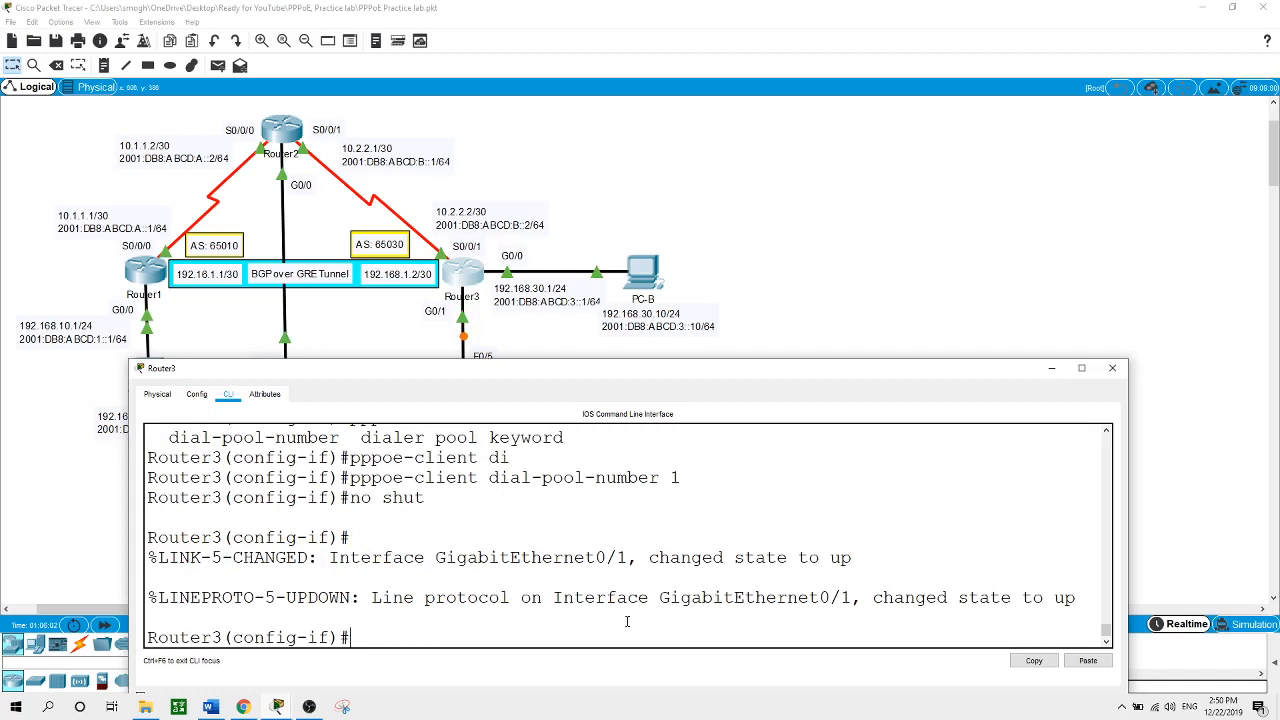
{"action": "type", "text": "exit"}
{"action": "key", "text": "Return"}
{"action": "key", "text": "Return"}
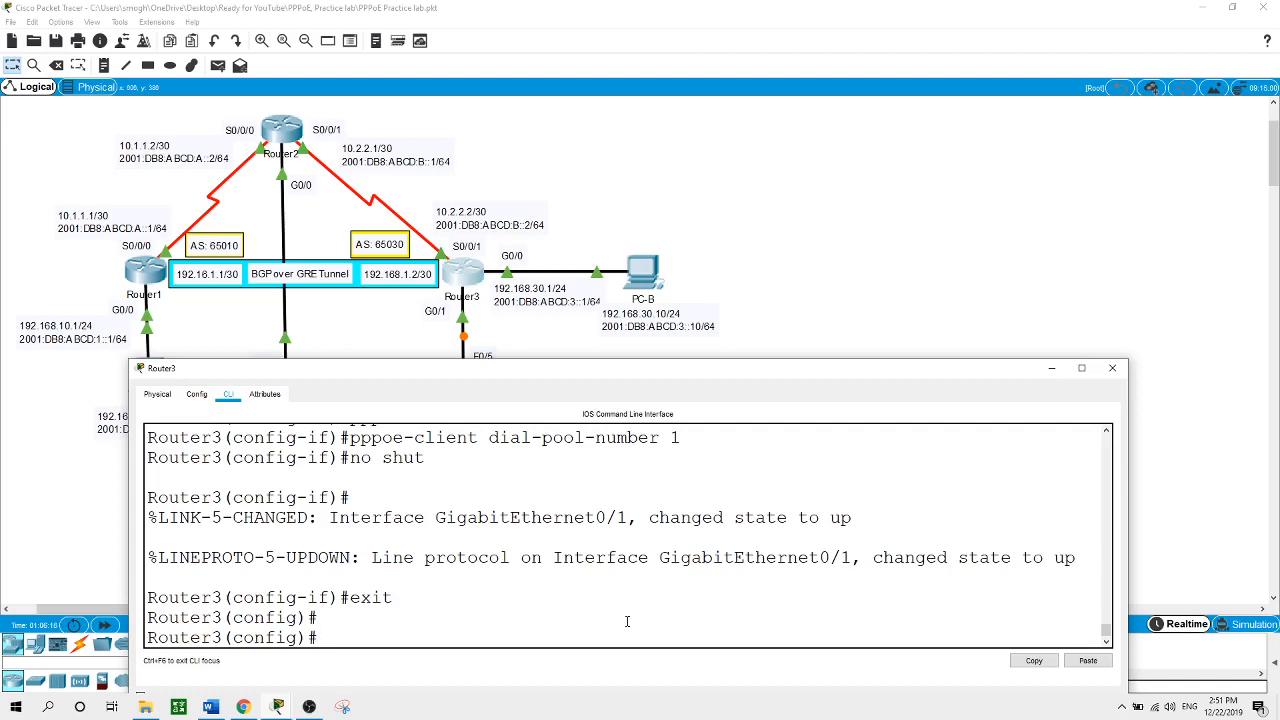
Create interface Dialer 1 on Router3 with ip address negotiated
{"action": "type", "text": "int di"}
{"action": "key", "text": "Tab"}
{"action": "type", "text": "1"}
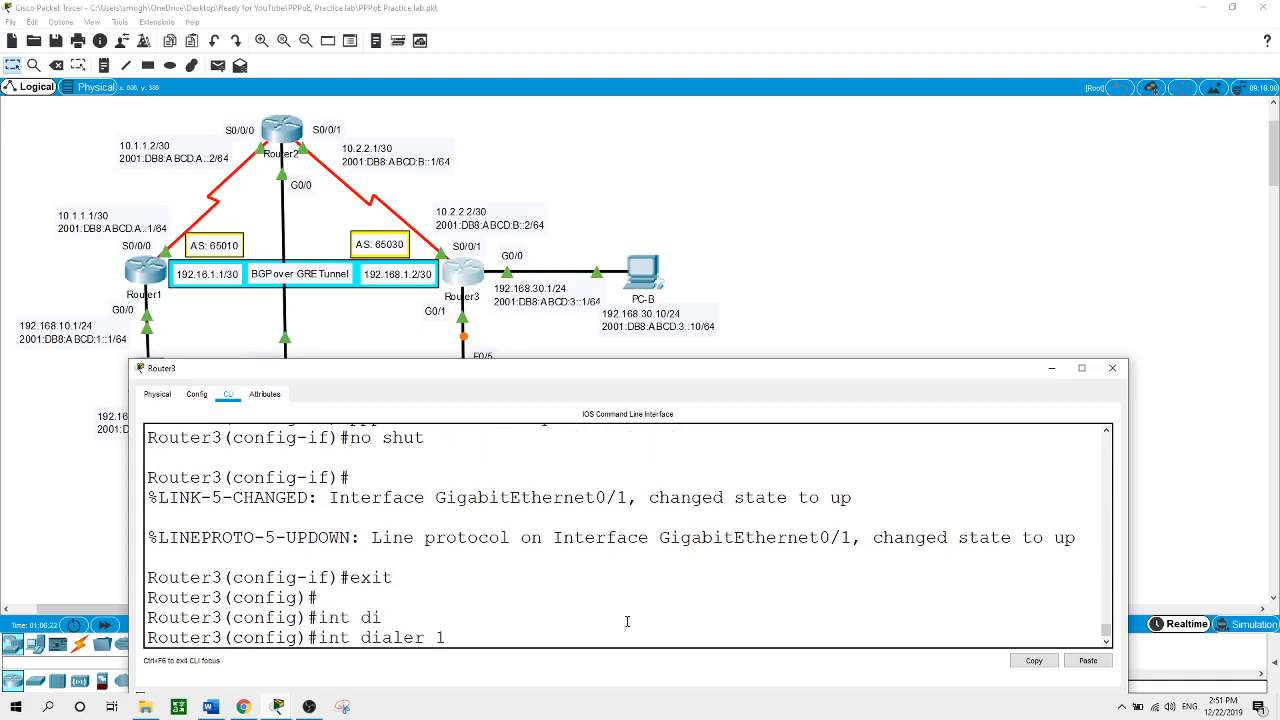
{"action": "key", "text": "Return"}
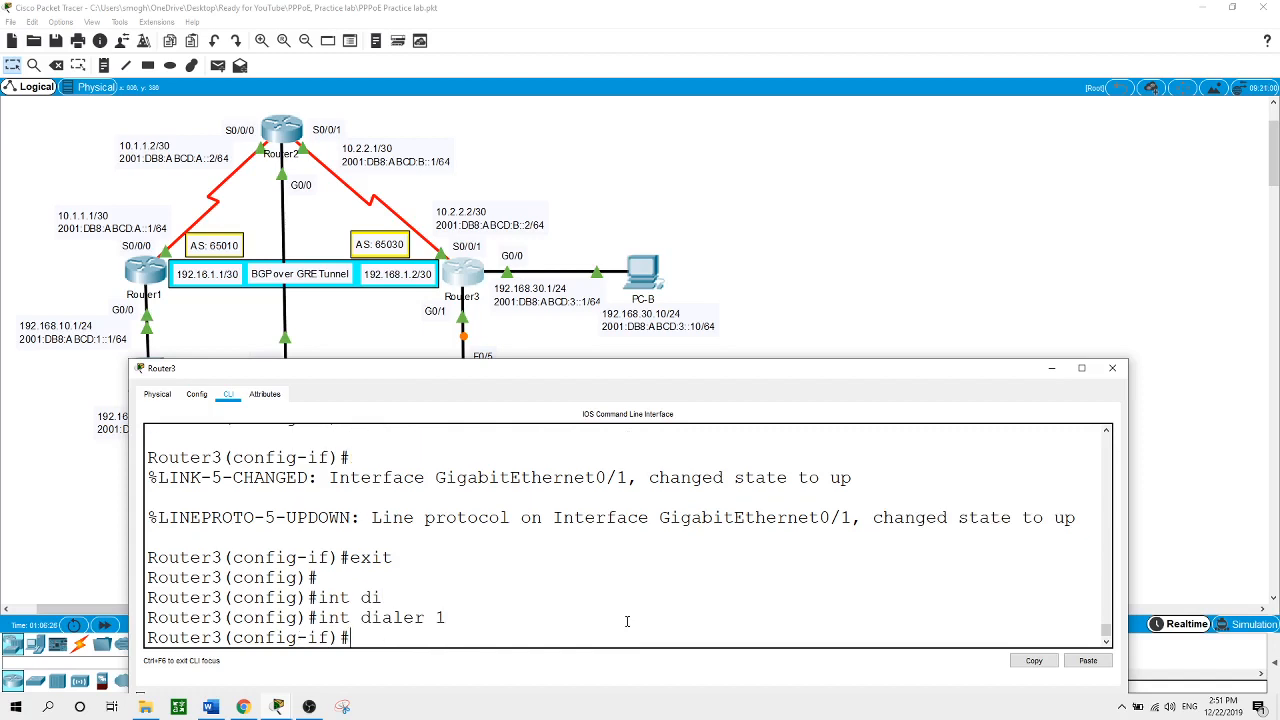
{"action": "type", "text": "ip ad"}
{"action": "key", "text": "Tab"}
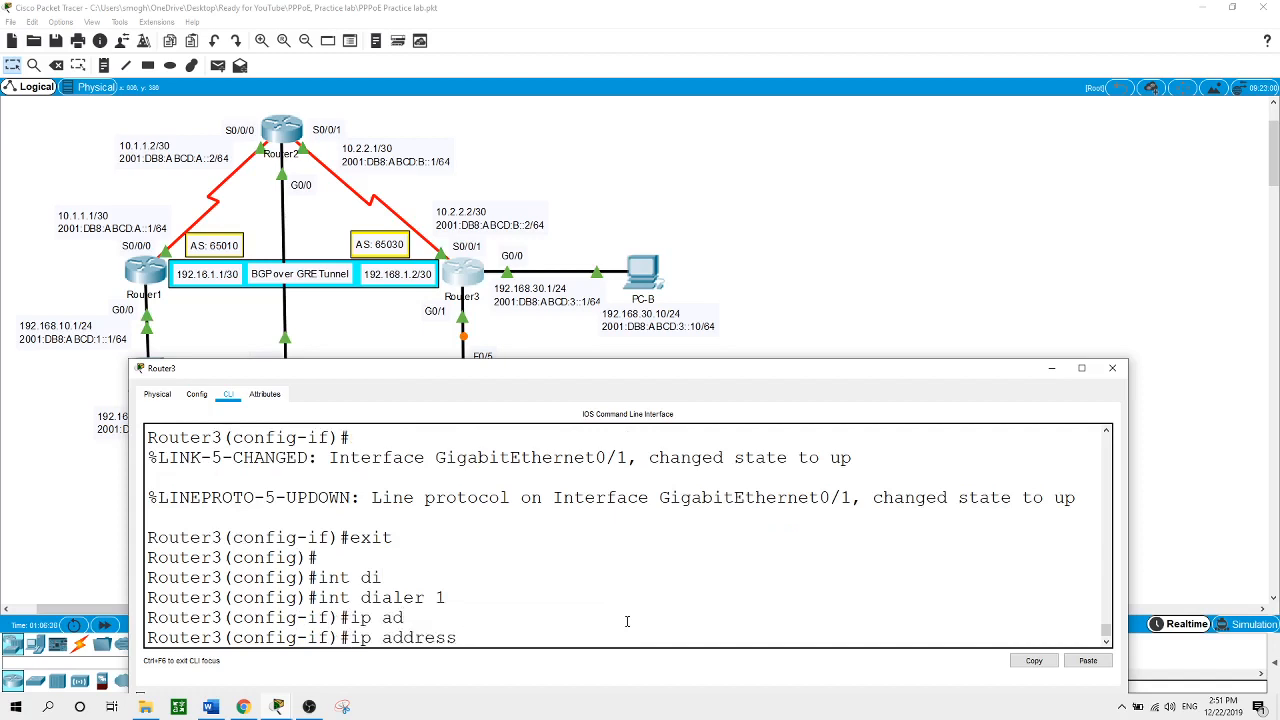
{"action": "type", "text": "no"}
{"action": "key", "text": "Tab"}
{"action": "key", "text": "BackSpace"}
{"action": "type", "text": "e"}
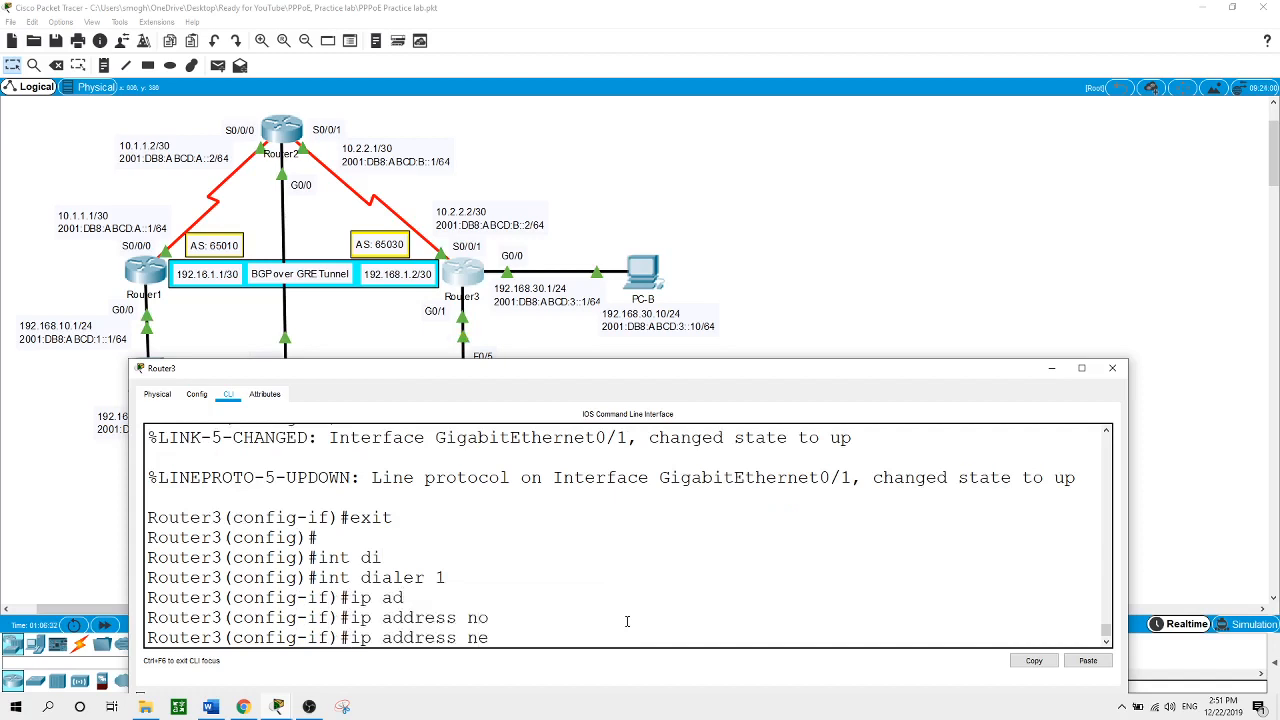
{"action": "key", "text": "Tab"}
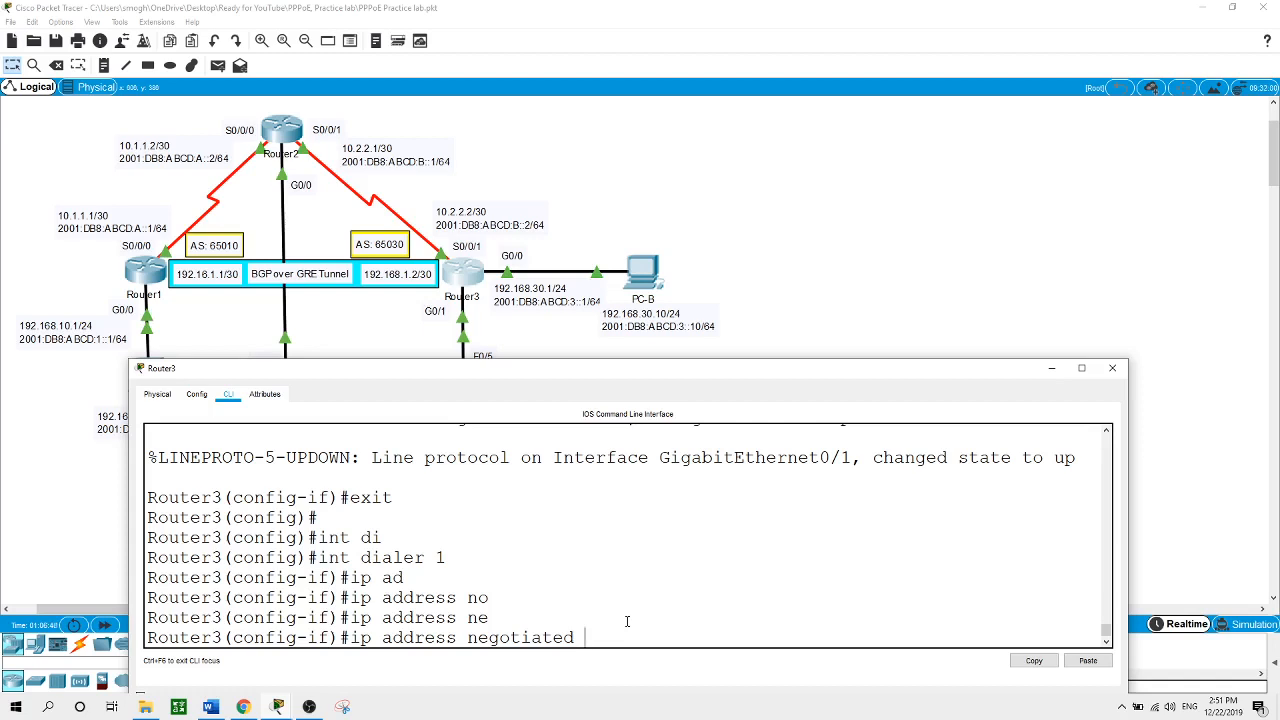
{"action": "key", "text": "Return"}
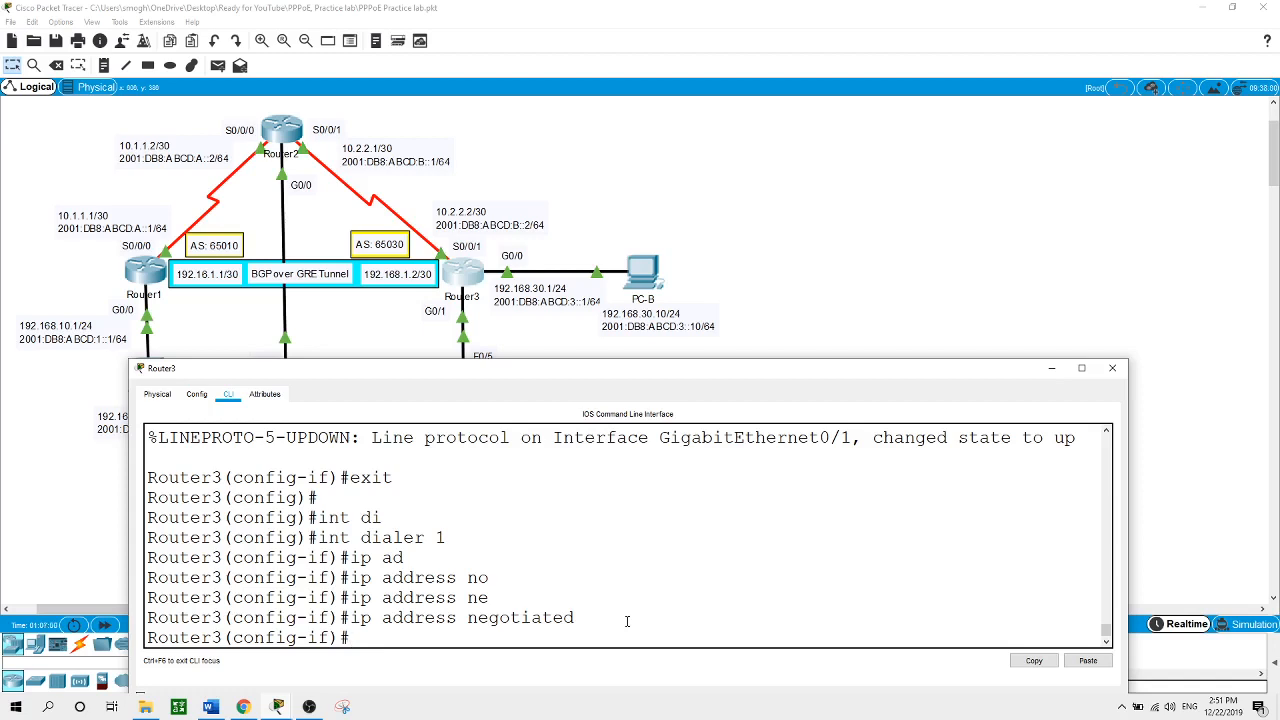
Start entering an mtu value on Dialer 1
{"action": "type", "text": "mt"}
{"action": "key", "text": "Tab"}
{"action": "type", "text": "19"}
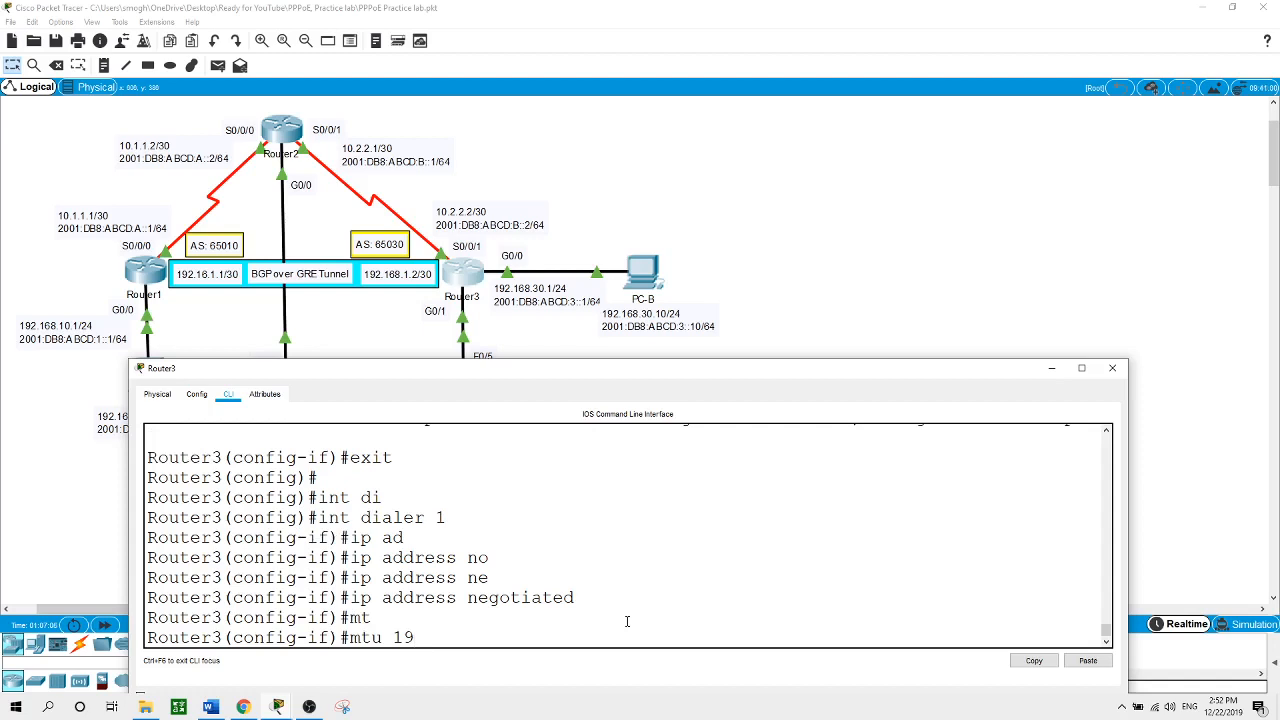
Correct the Dialer 1 MTU to 1492 and set its encapsulation to PPP
{"action": "key", "text": "BackSpace"}
{"action": "type", "text": "492"}
{"action": "key", "text": "Return"}
{"action": "type", "text": "?en"}
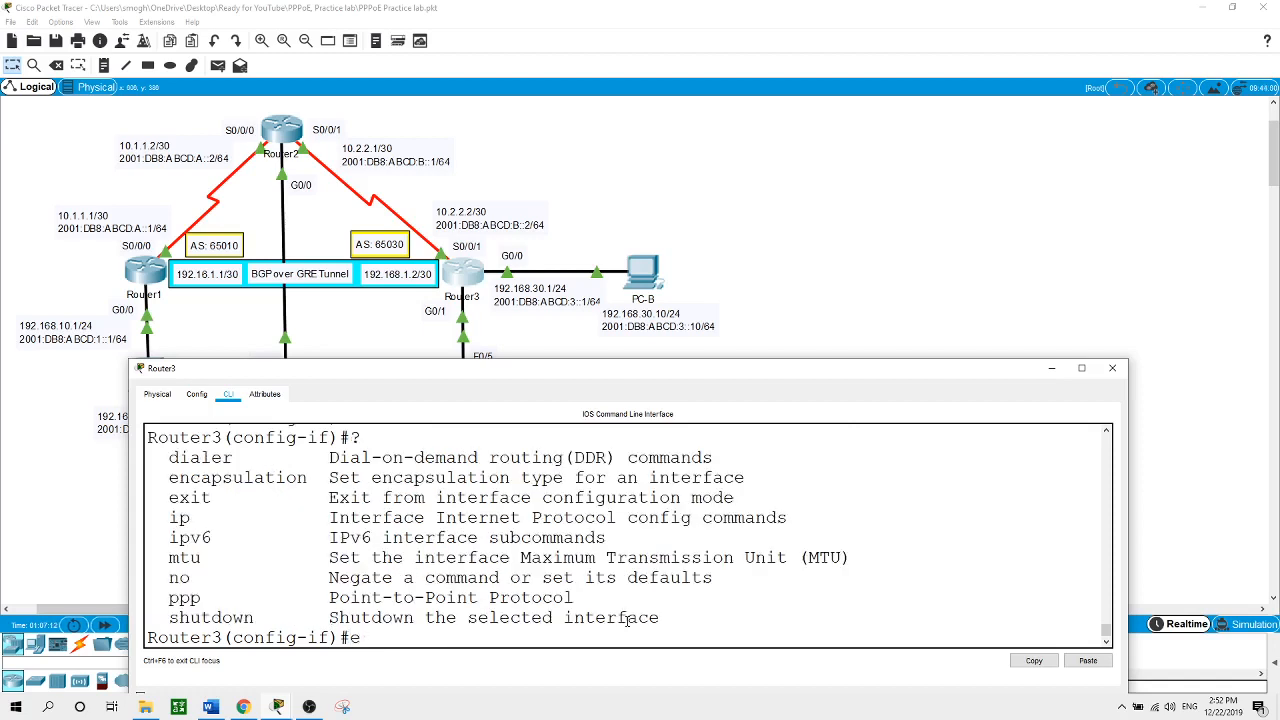
{"action": "key", "text": "Tab"}
{"action": "type", "text": "ppp"}
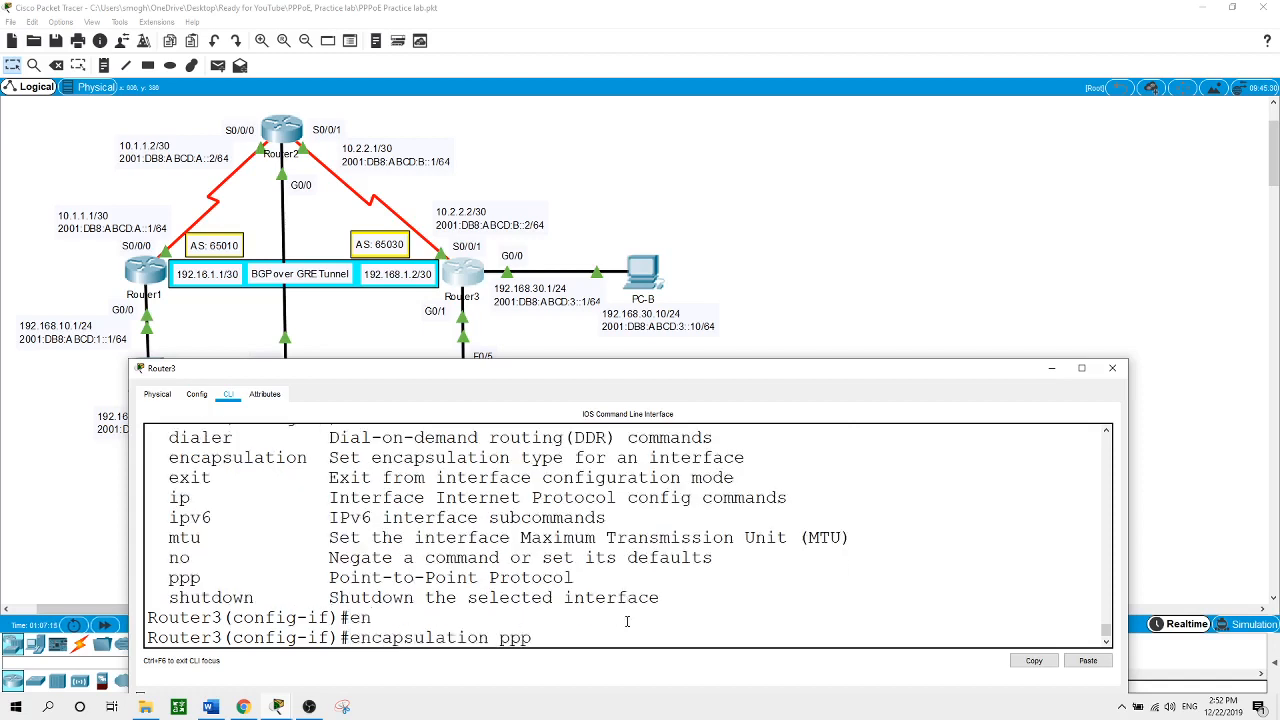
{"action": "key", "text": "Return"}
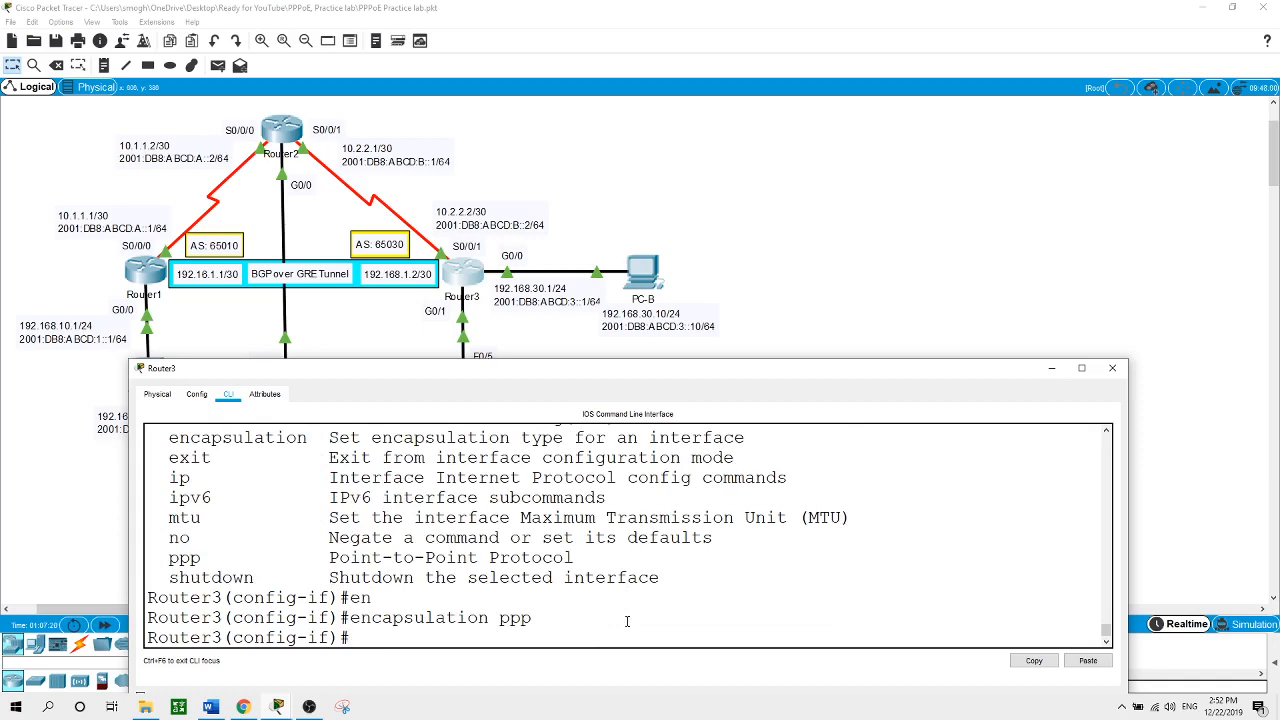
Assign Dialer 1 to dialer pool 1 so Virtual-Access2 binds to it
{"action": "type", "text": "di"}
{"action": "key", "text": "Tab"}
{"action": "type", "text": "po"}
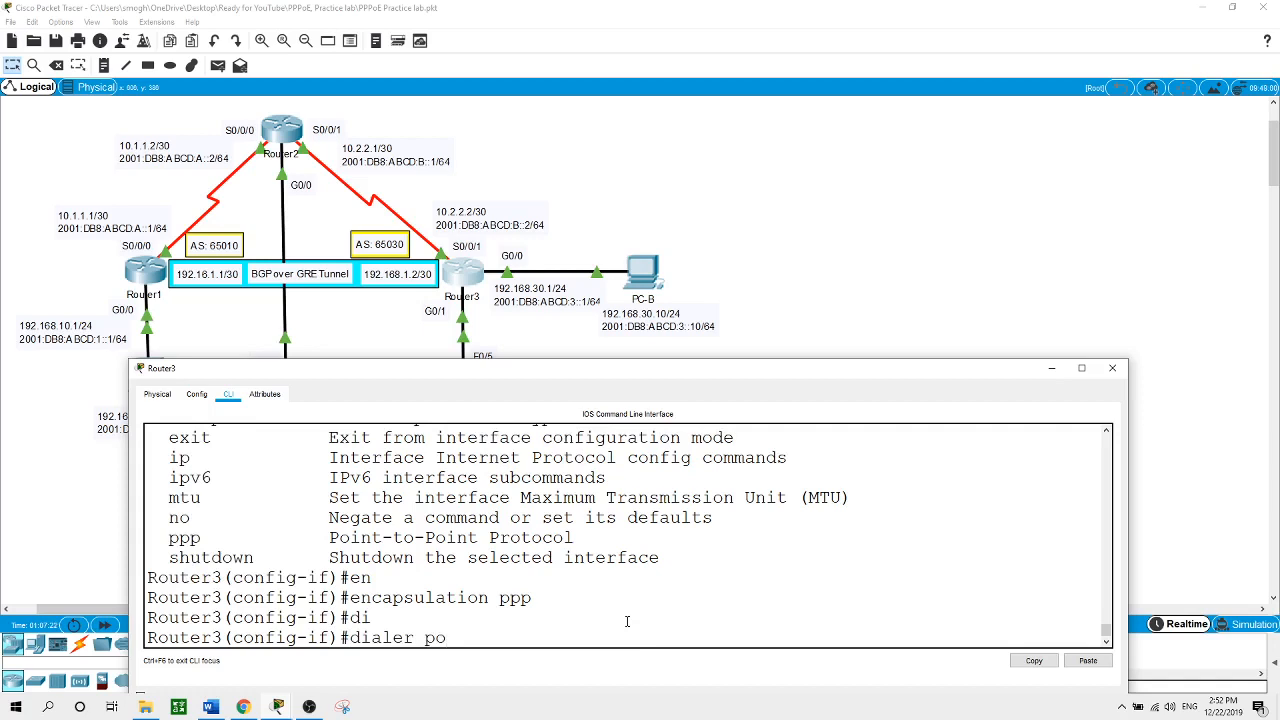
{"action": "key", "text": "Tab"}
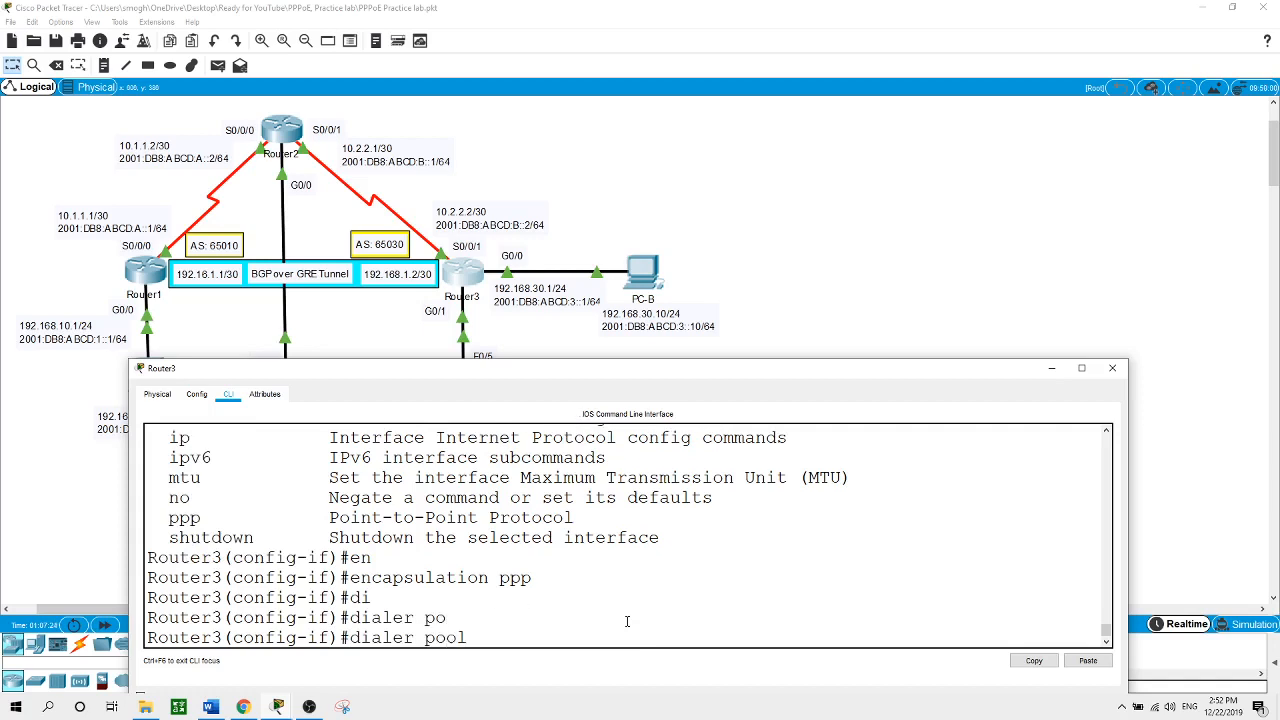
{"action": "type", "text": "1"}
{"action": "key", "text": "Return"}
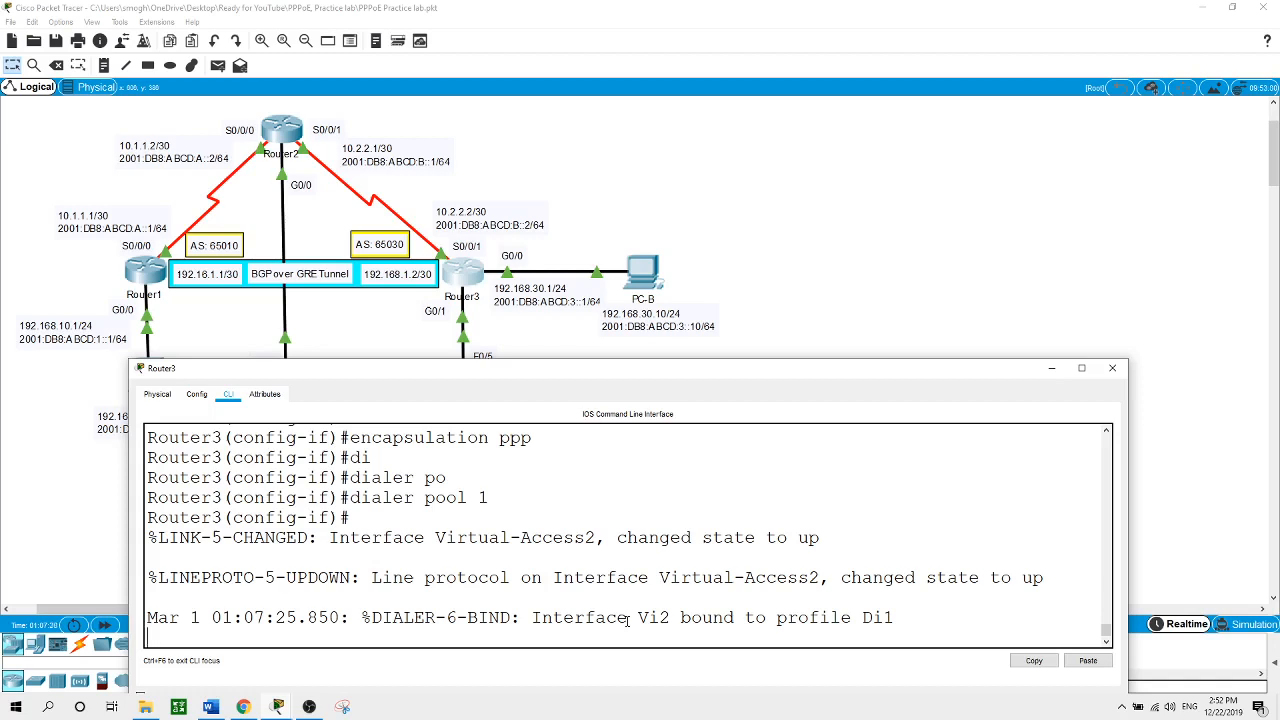
{"action": "key", "text": "Return"}
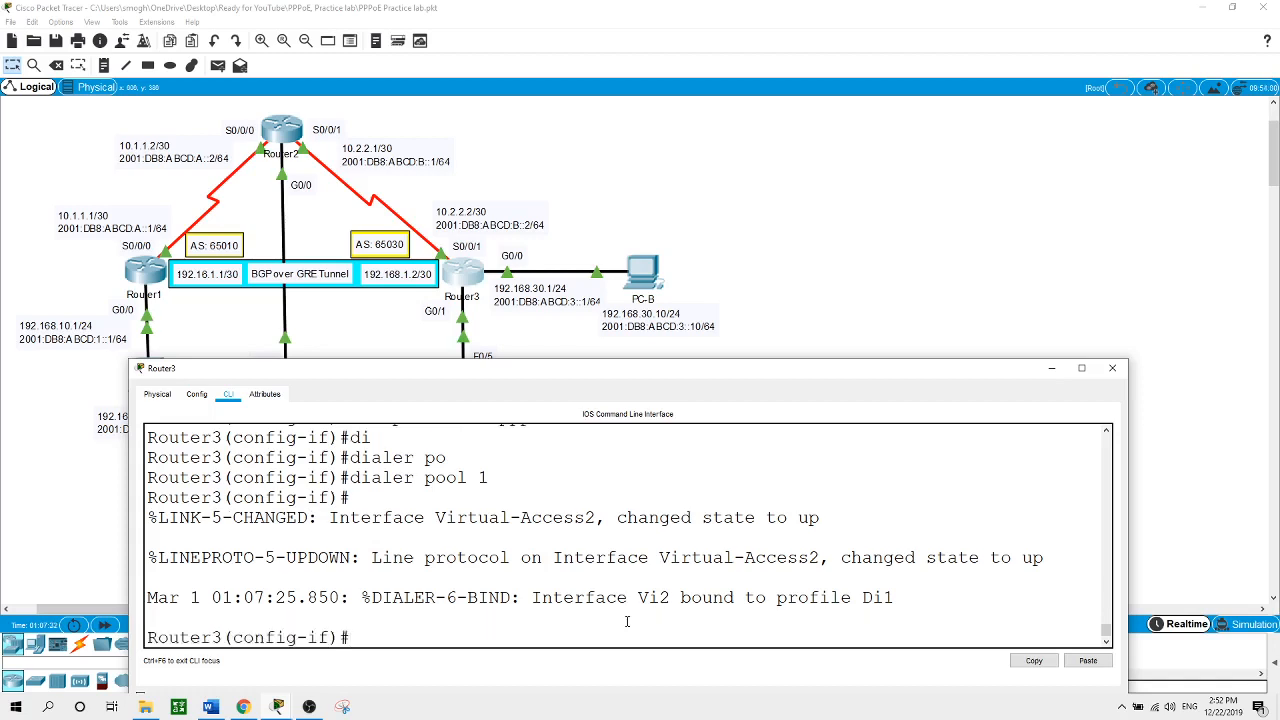
Apply PPP CHAP callin authentication on Dialer 1 and set the CHAP hostname to the username
{"action": "type", "text": "ppp auth"}
{"action": "key", "text": "Tab"}
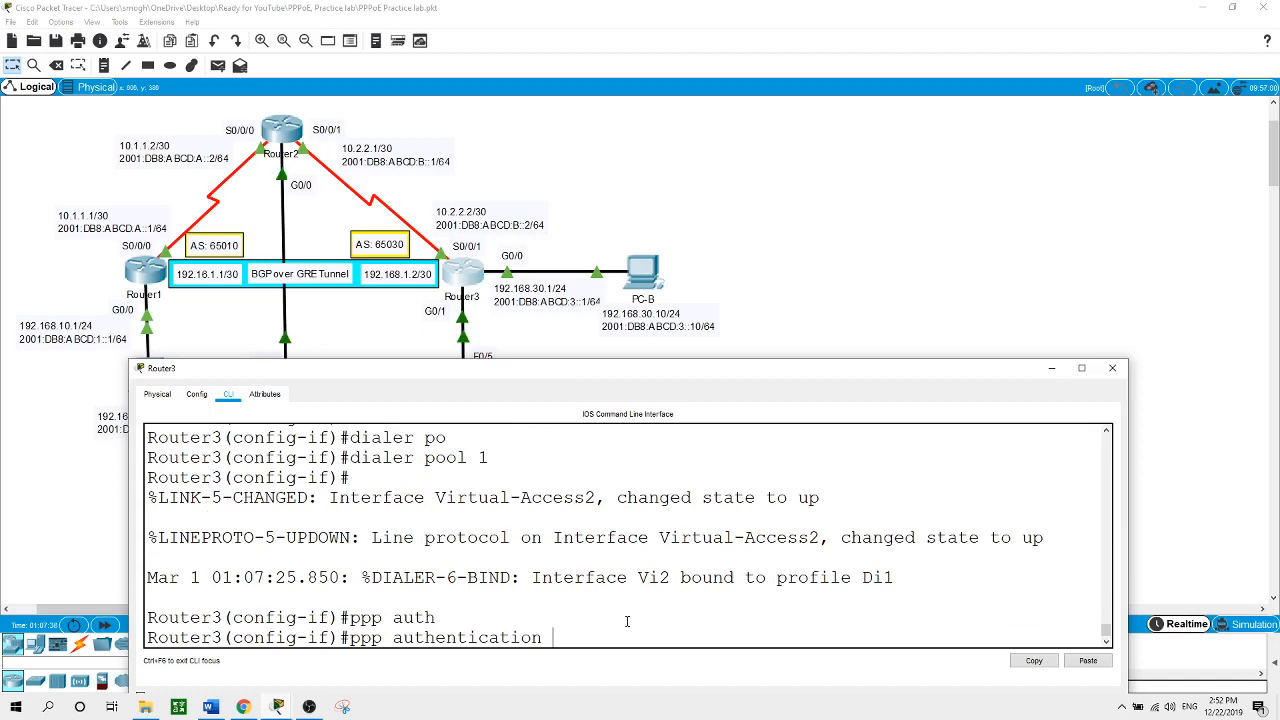
{"action": "type", "text": "ch"}
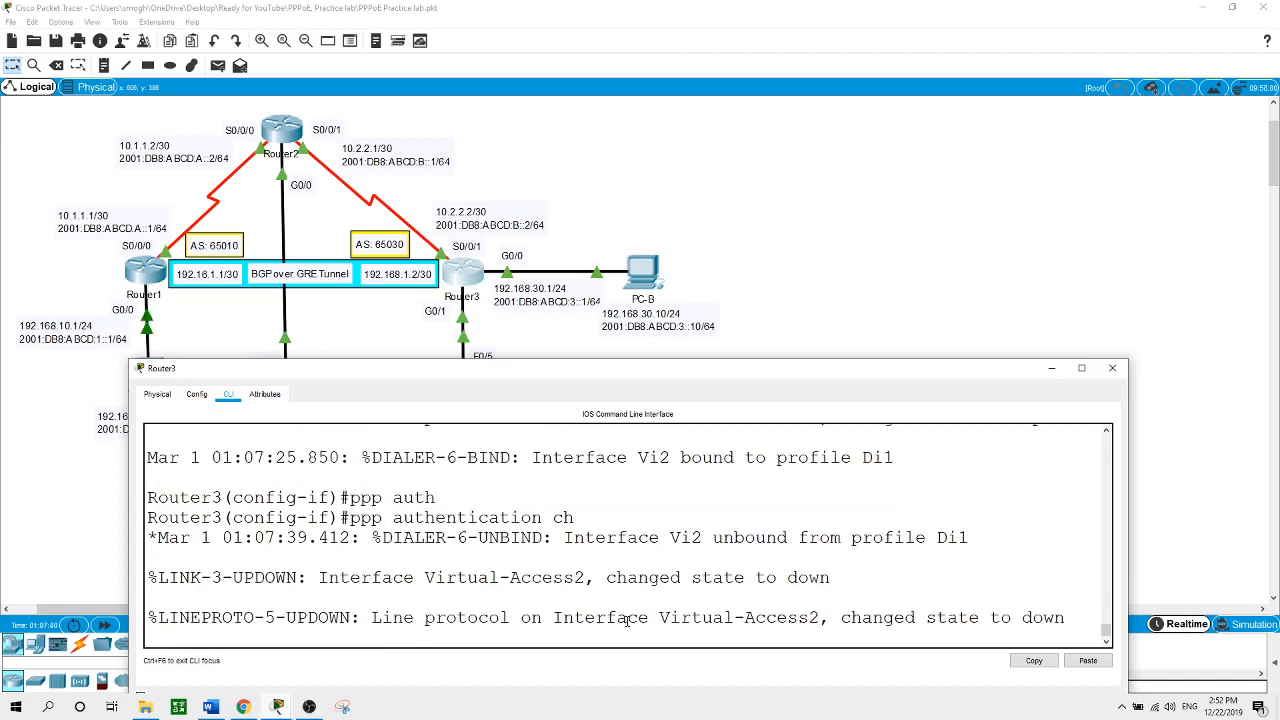
{"action": "type", "text": "ap callin"}
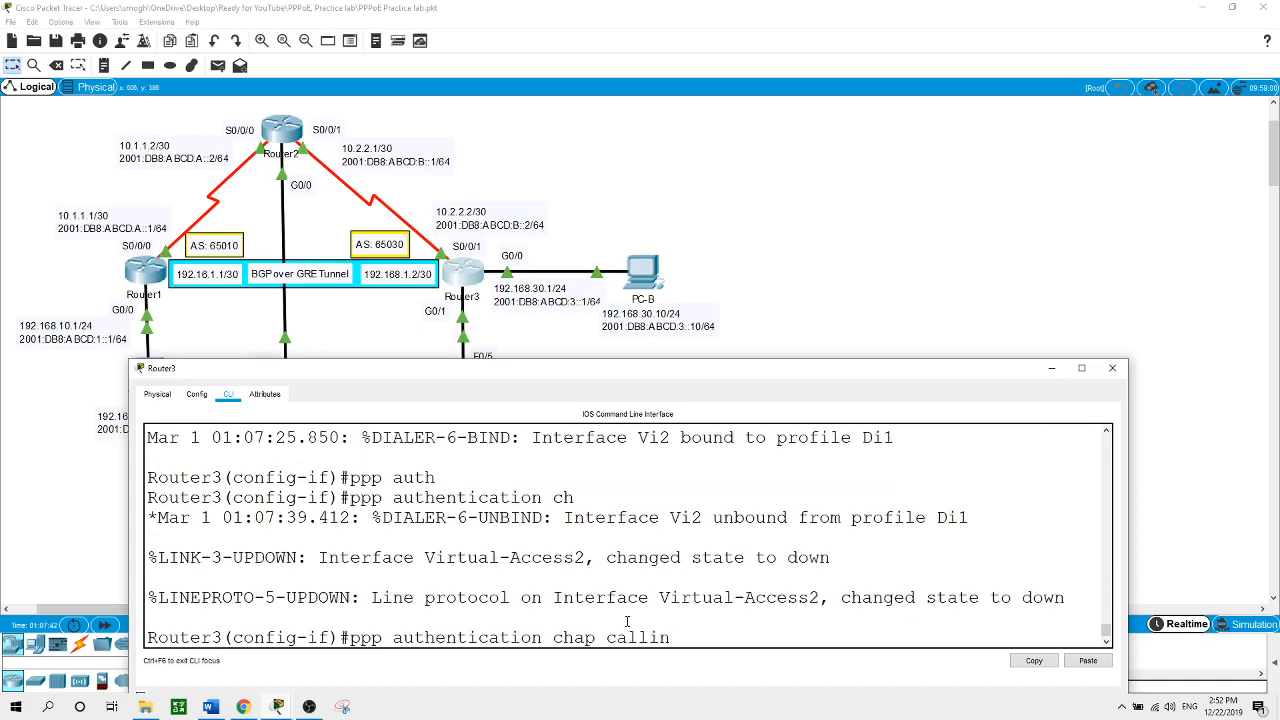
{"action": "key", "text": "Return"}
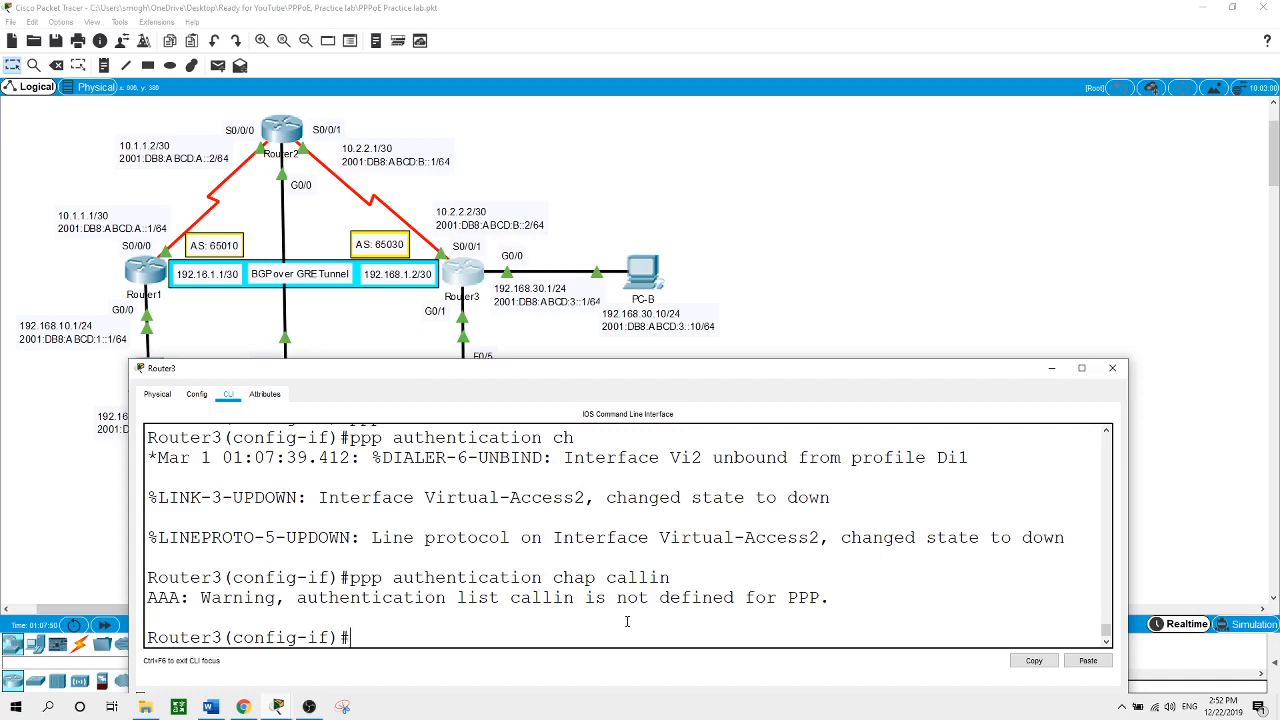
{"action": "type", "text": "ppp chap ho"}
{"action": "key", "text": "Tab"}
{"action": "type", "text": "u"}
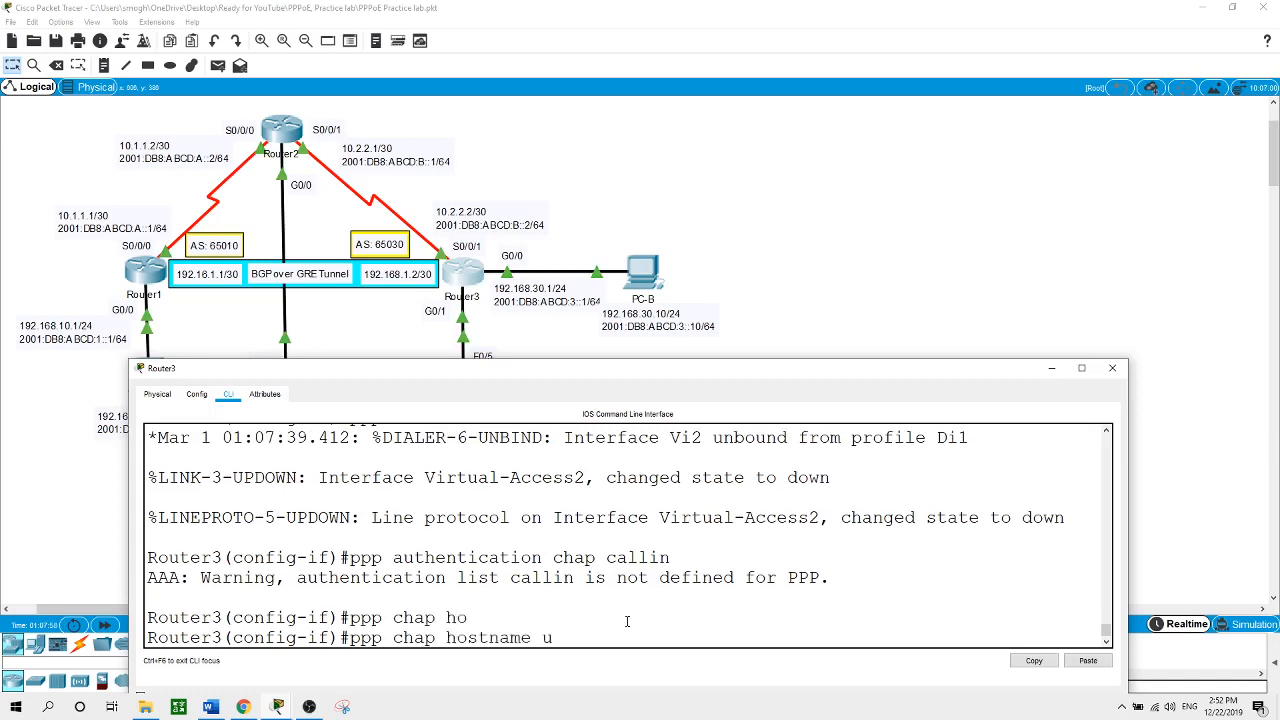
{"action": "type", "text": "ser1"}
{"action": "key", "text": "Return"}
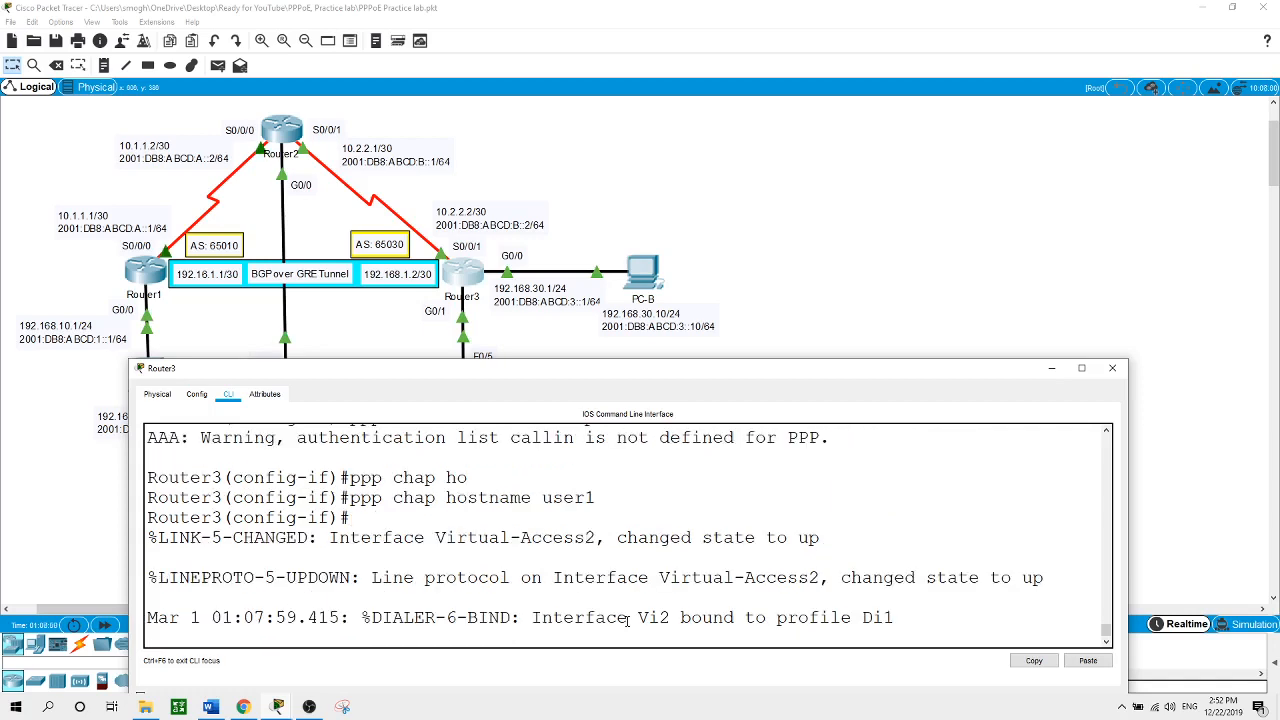
{"action": "key", "text": "Return"}
Set the PPP CHAP password on Dialer 1 to the account password
{"action": "type", "text": "ppp"}
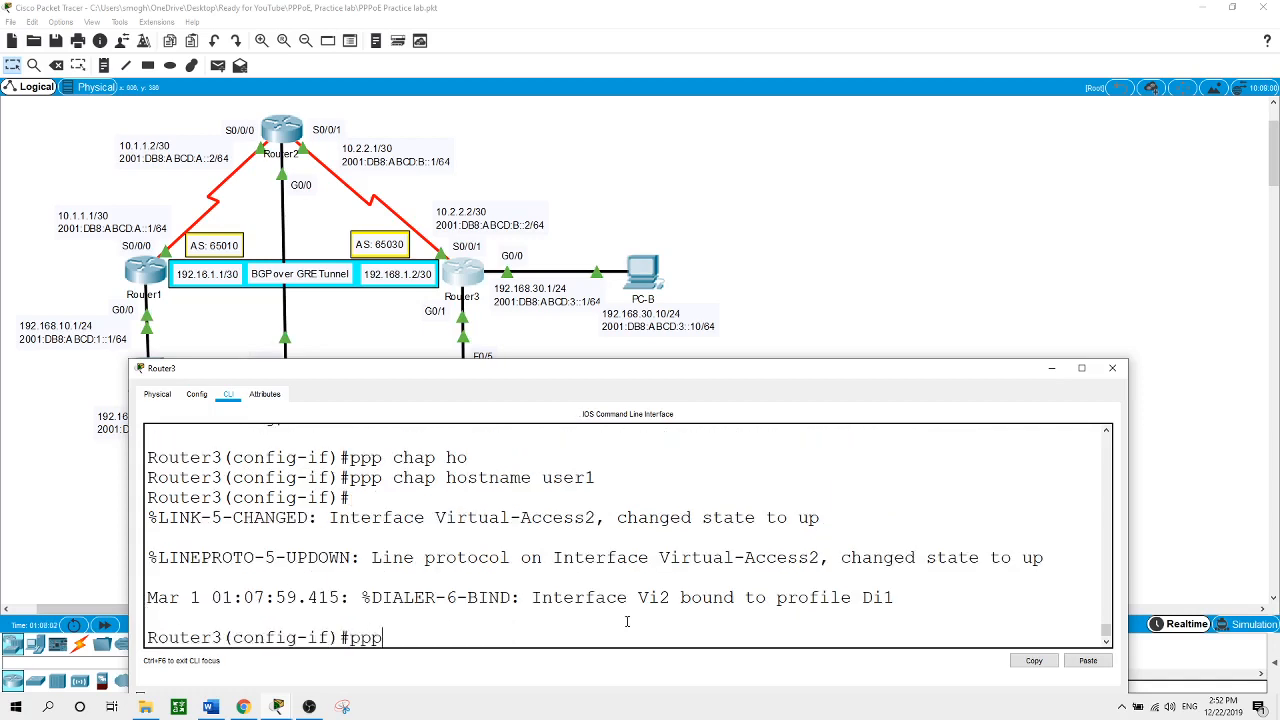
{"action": "type", "text": " cha"}
{"action": "key", "text": "Tab"}
{"action": "type", "text": "pas"}
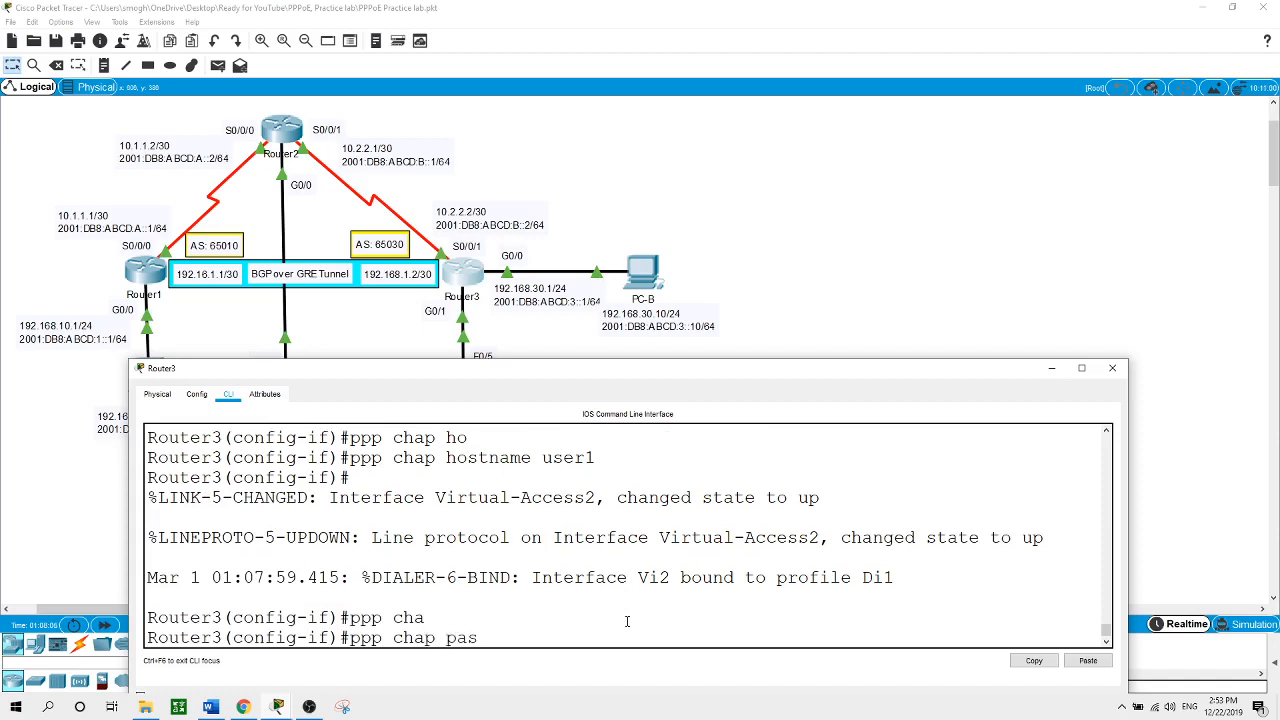
{"action": "key", "text": "Tab"}
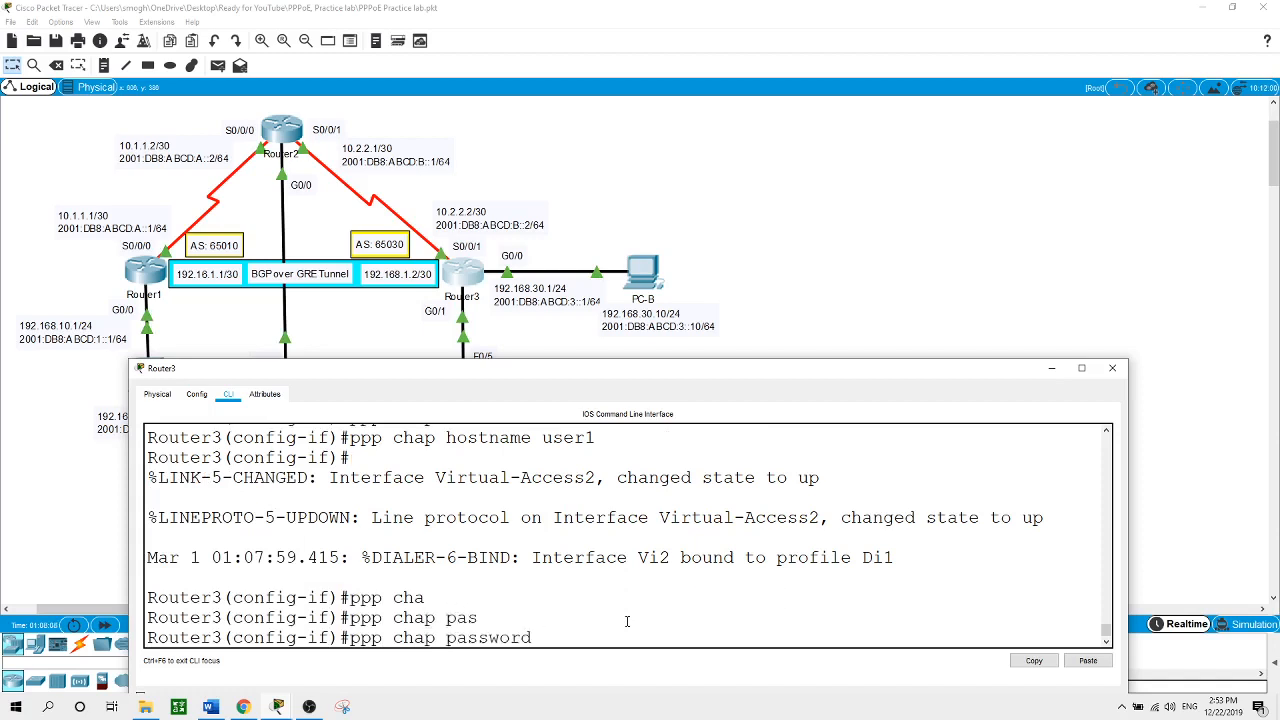
{"action": "type", "text": "ccna"}
{"action": "key", "text": "Return"}
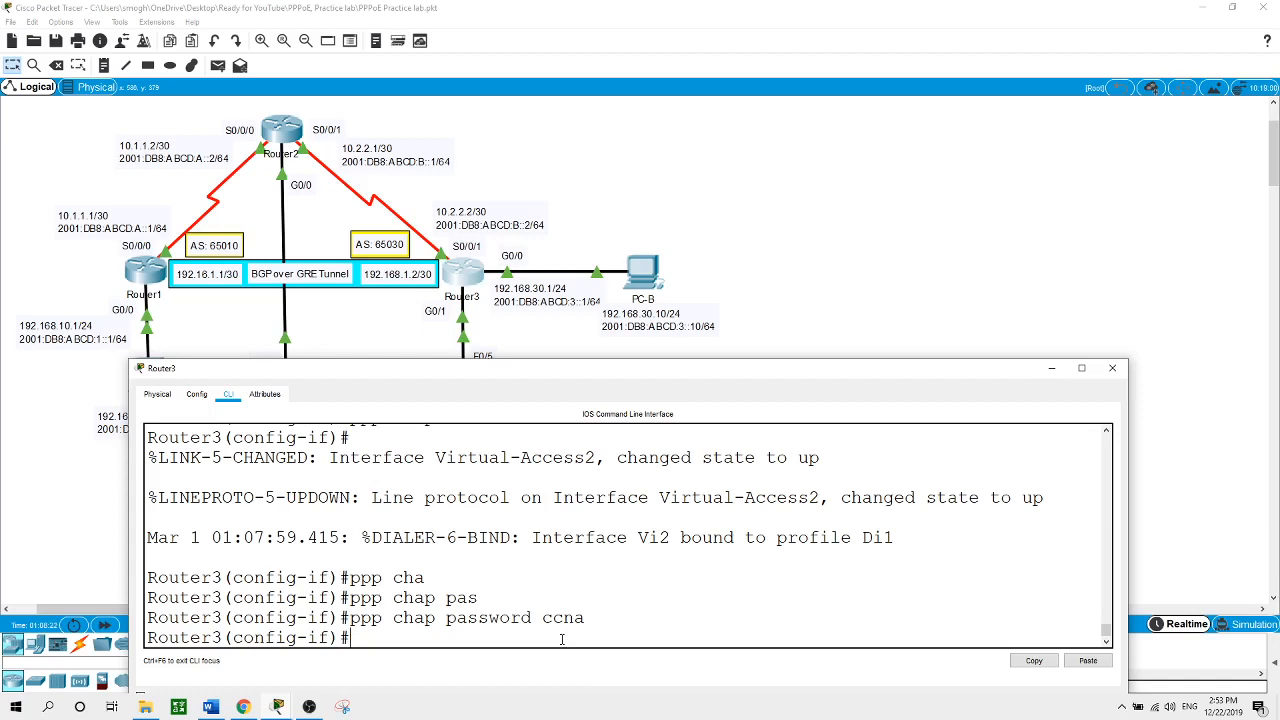
Enable Dialer 1 with no shutdown and return to global configuration mode
{"action": "type", "text": "no shutd"}
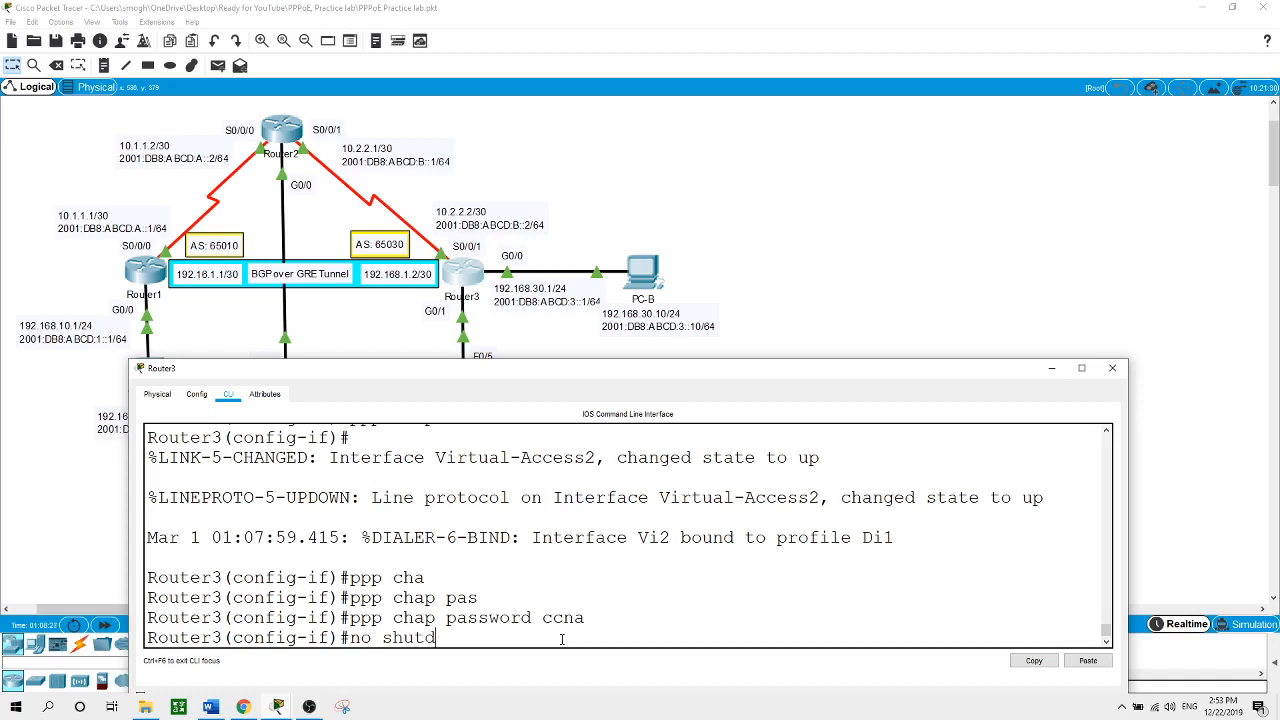
{"action": "key", "text": "Tab"}
{"action": "key", "text": "Return"}
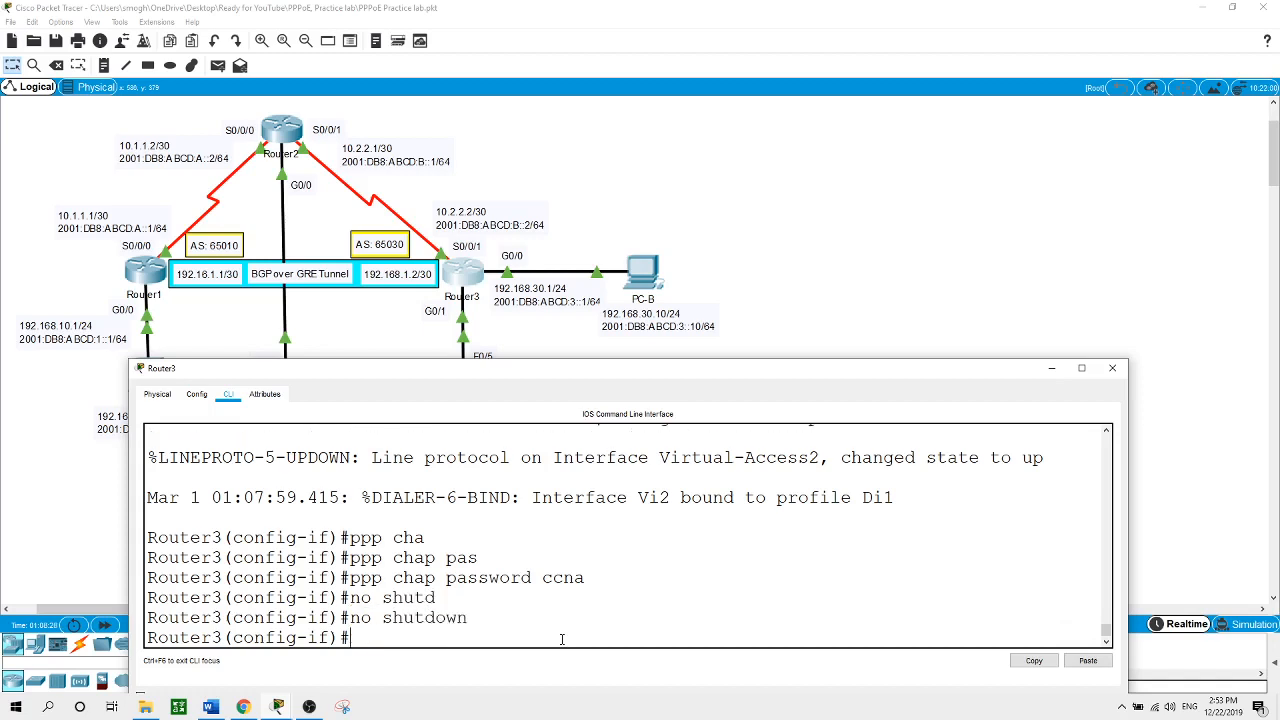
{"action": "type", "text": "exit"}
{"action": "key", "text": "Return"}
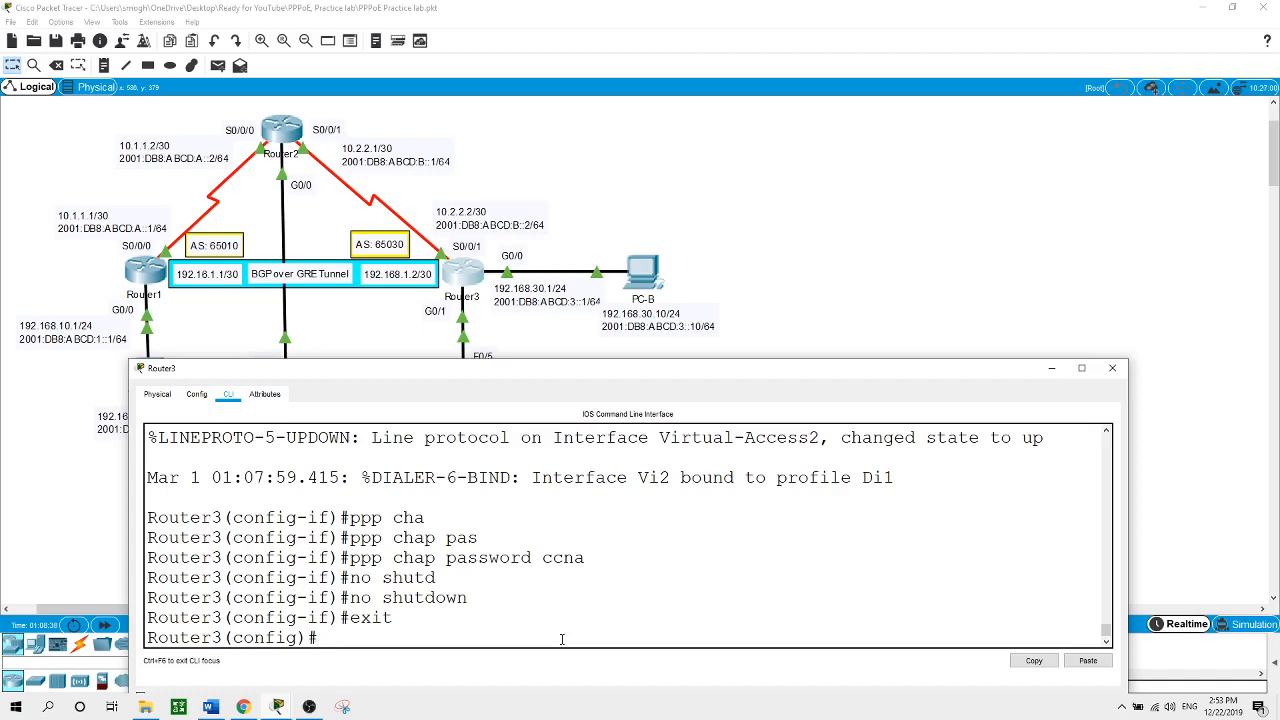
Add default route 0.0.0.0 0.0.0.0 via dialer 1, then exit to privileged mode
{"action": "type", "text": "ip route 0.0.0.0 0.0.0.0 di"}
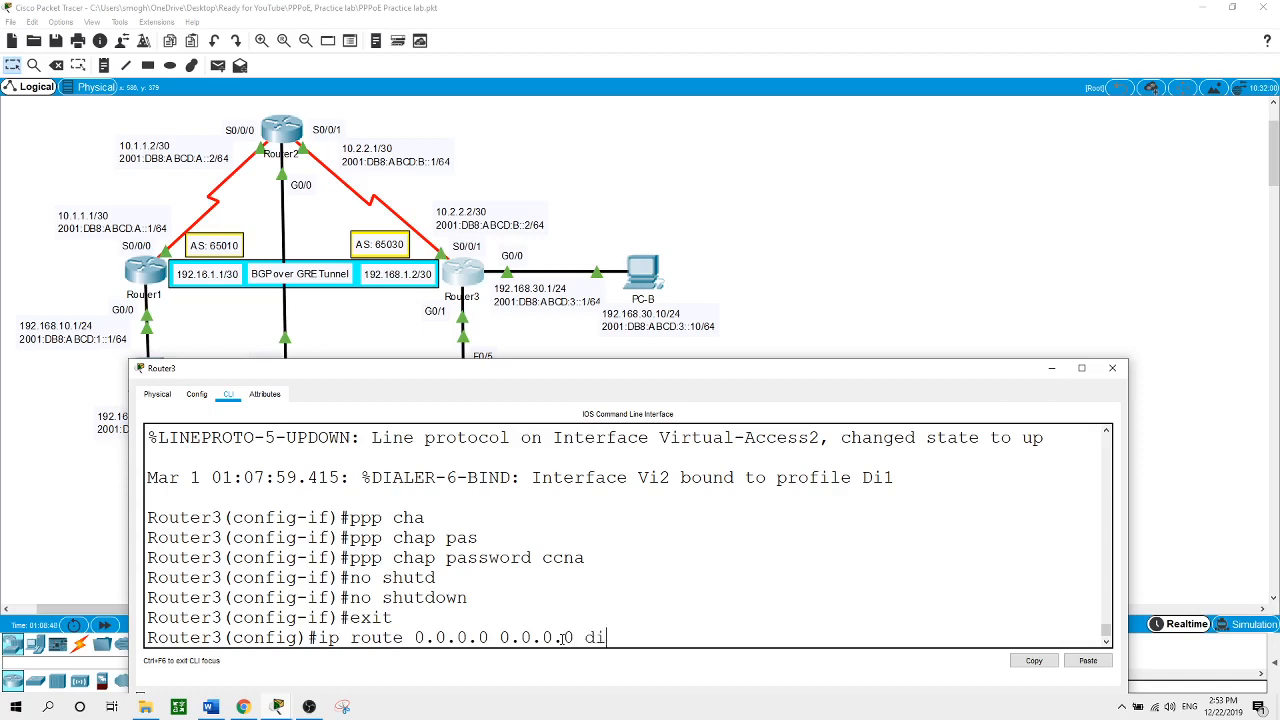
{"action": "key", "text": "Tab"}
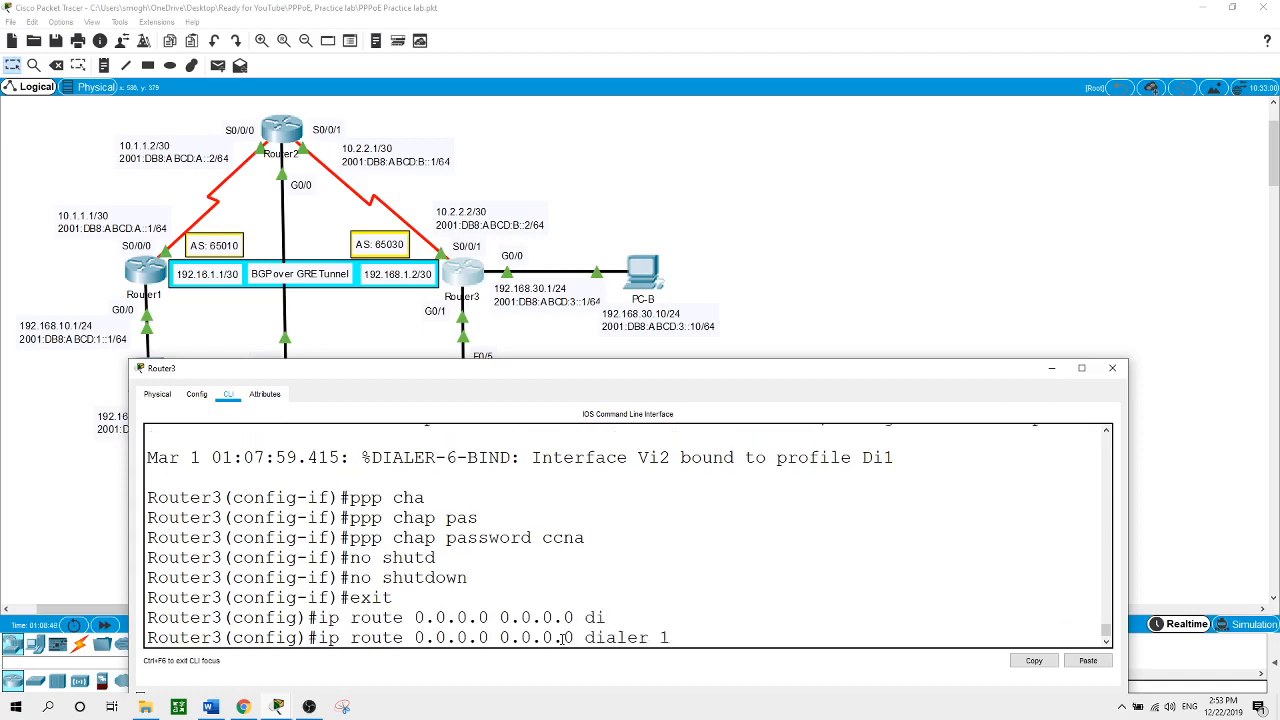
{"action": "key", "text": "Return"}
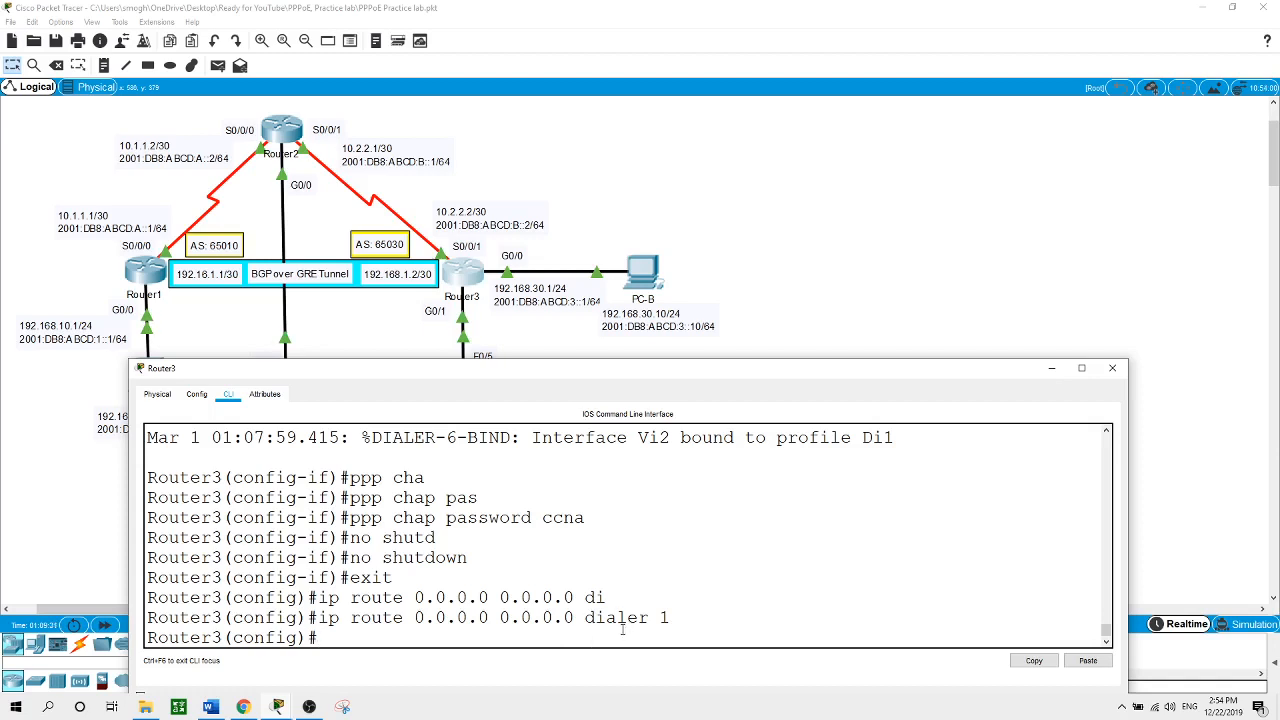
{"action": "type", "text": "exit"}
{"action": "key", "text": "Return"}
Run 'show ip int brief', highlight the Tunnel0, Dialer1 and Virtual-Access rows, then return to the topology
{"action": "type", "text": "show "}
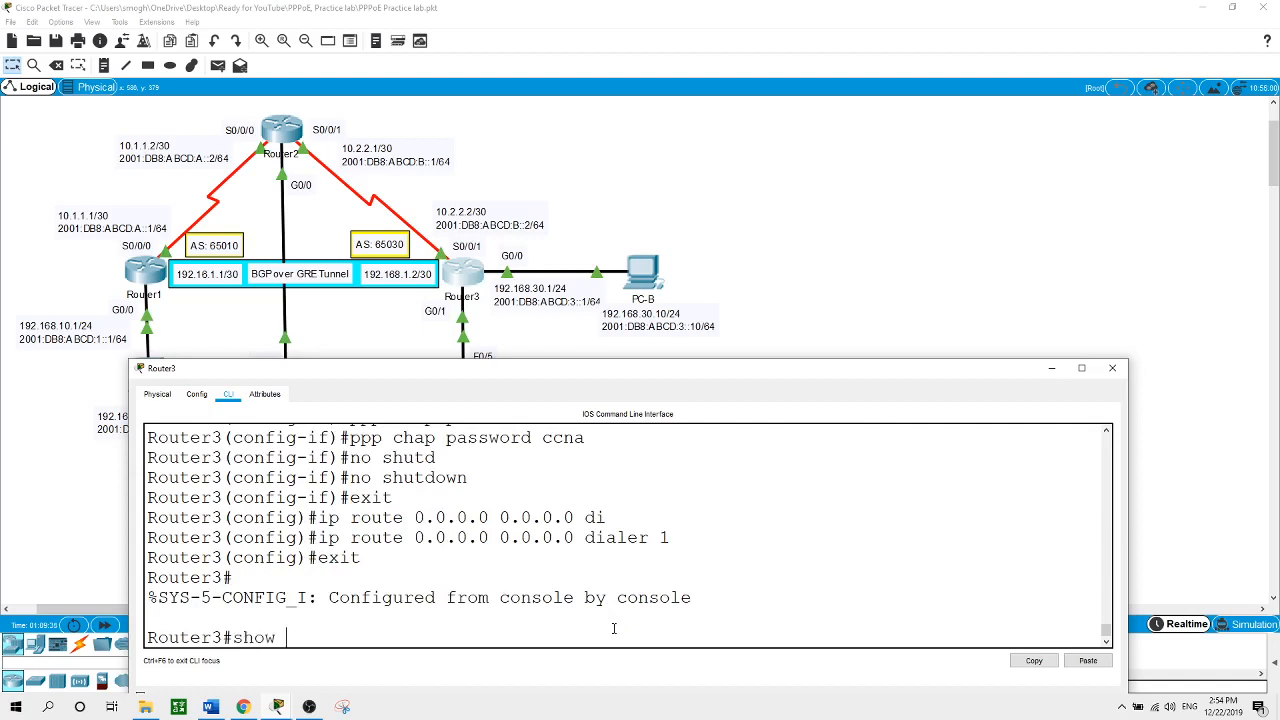
{"action": "type", "text": "ip int brief"}
{"action": "key", "text": "Return"}
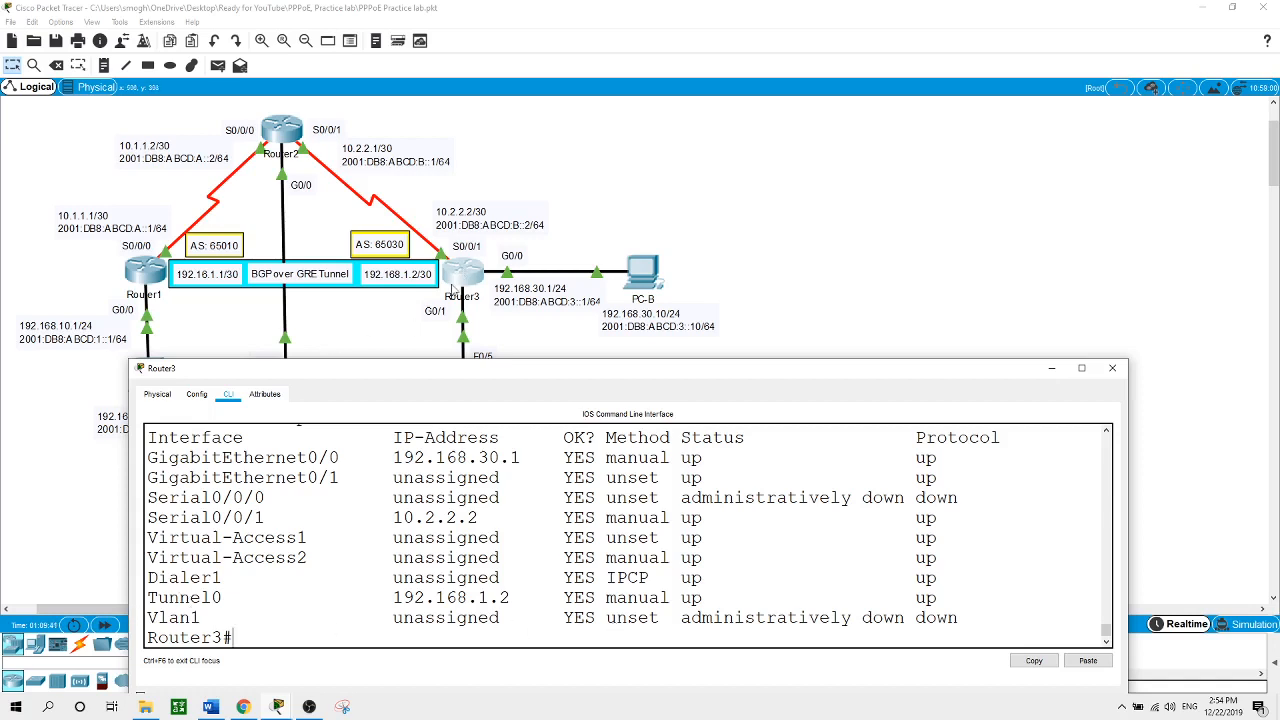
{"action": "left_click_drag", "start_coordinate": [160, 598], "coordinate": [788, 598]}
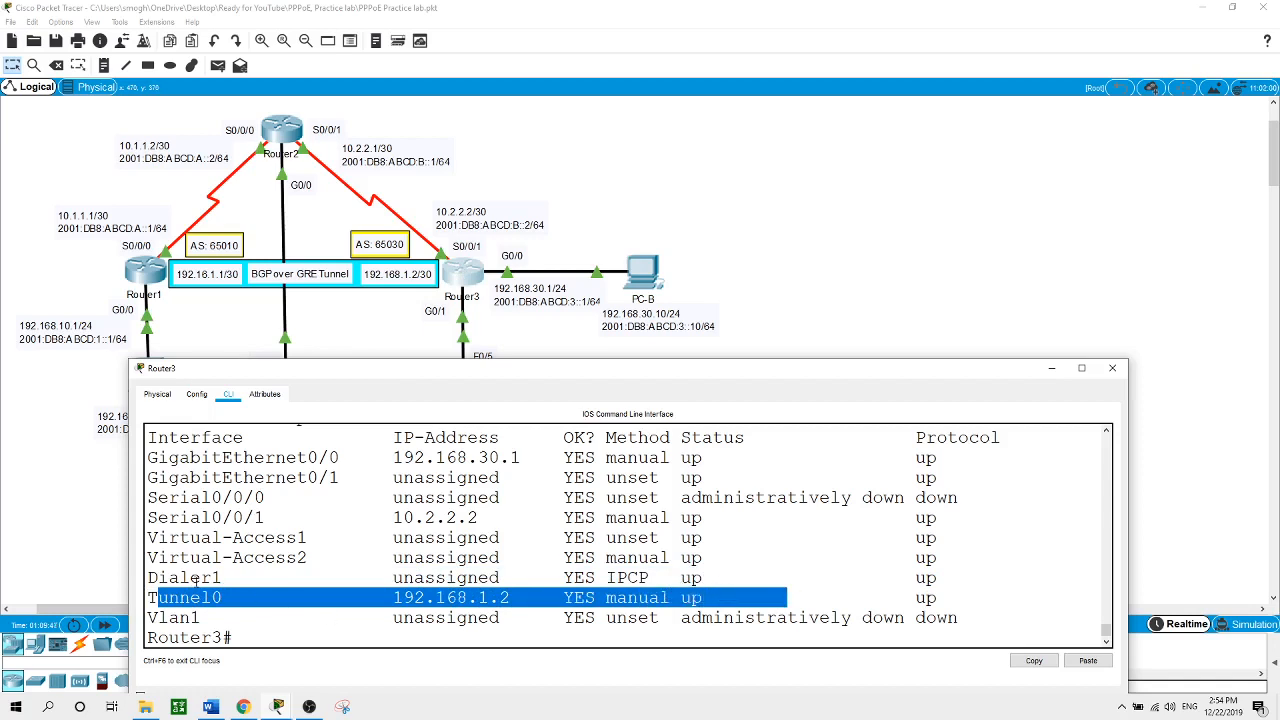
{"action": "left_click_drag", "start_coordinate": [178, 578], "coordinate": [893, 578]}
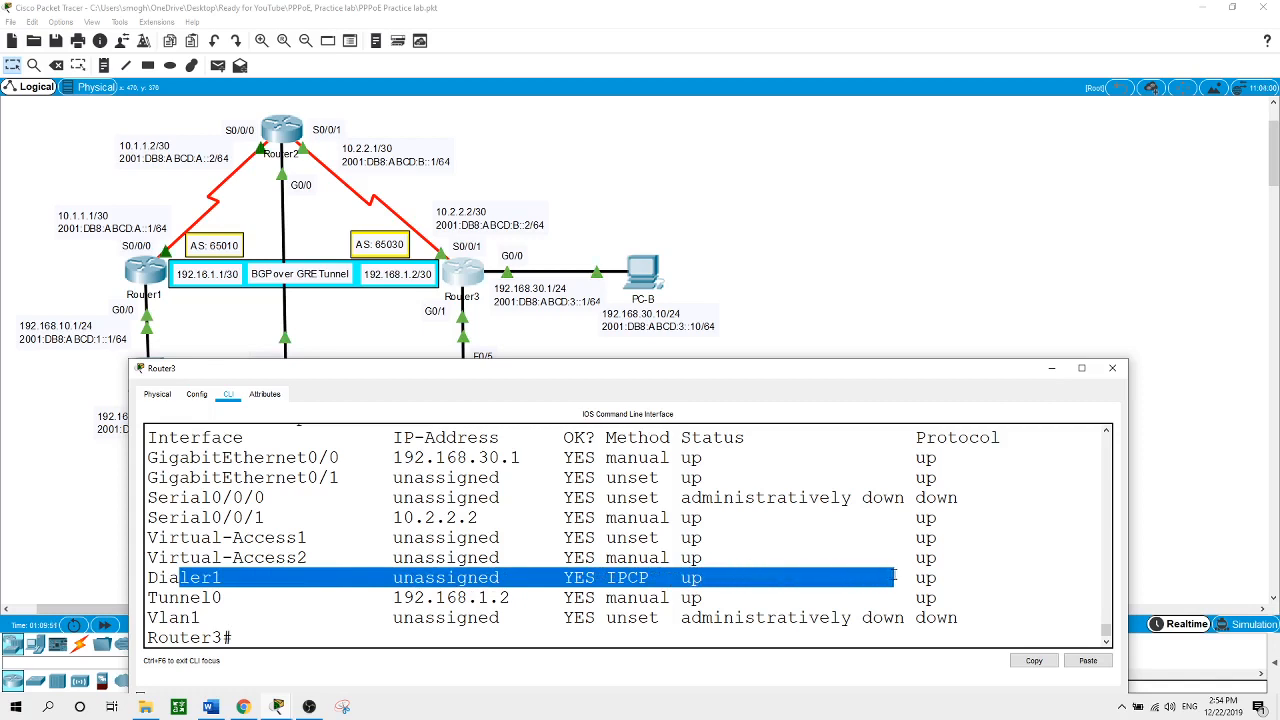
{"action": "left_click_drag", "start_coordinate": [158, 538], "coordinate": [425, 538]}
{"action": "left_click_drag", "start_coordinate": [318, 558], "coordinate": [446, 556]}
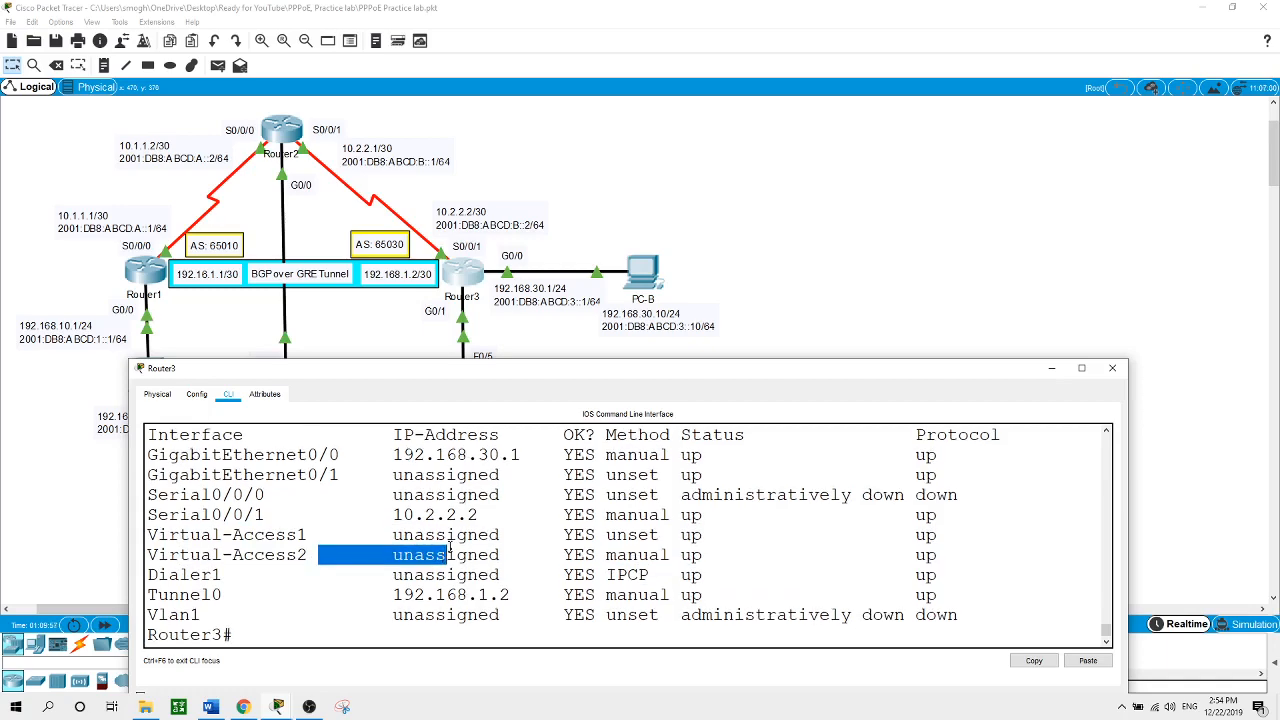
{"action": "left_click", "coordinate": [822, 246]}
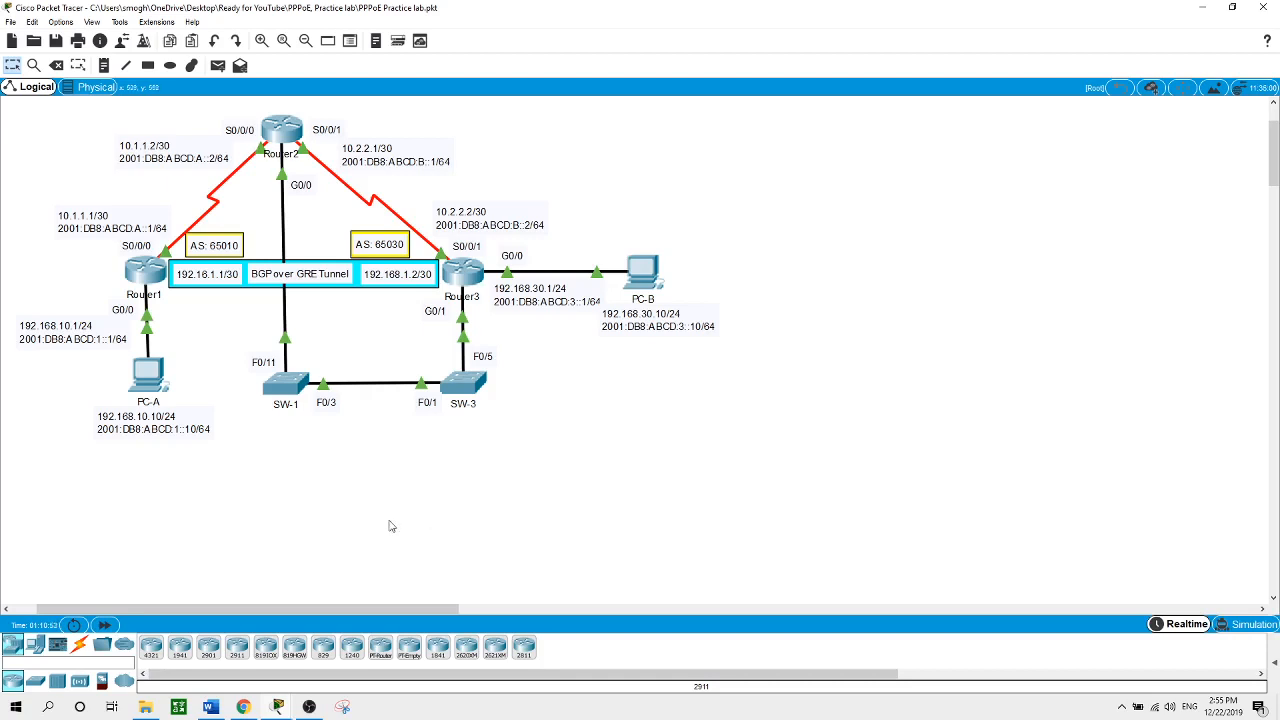
Open Router1's console and enter global configuration mode with en and conf t
{"action": "left_click", "coordinate": [152, 266]}
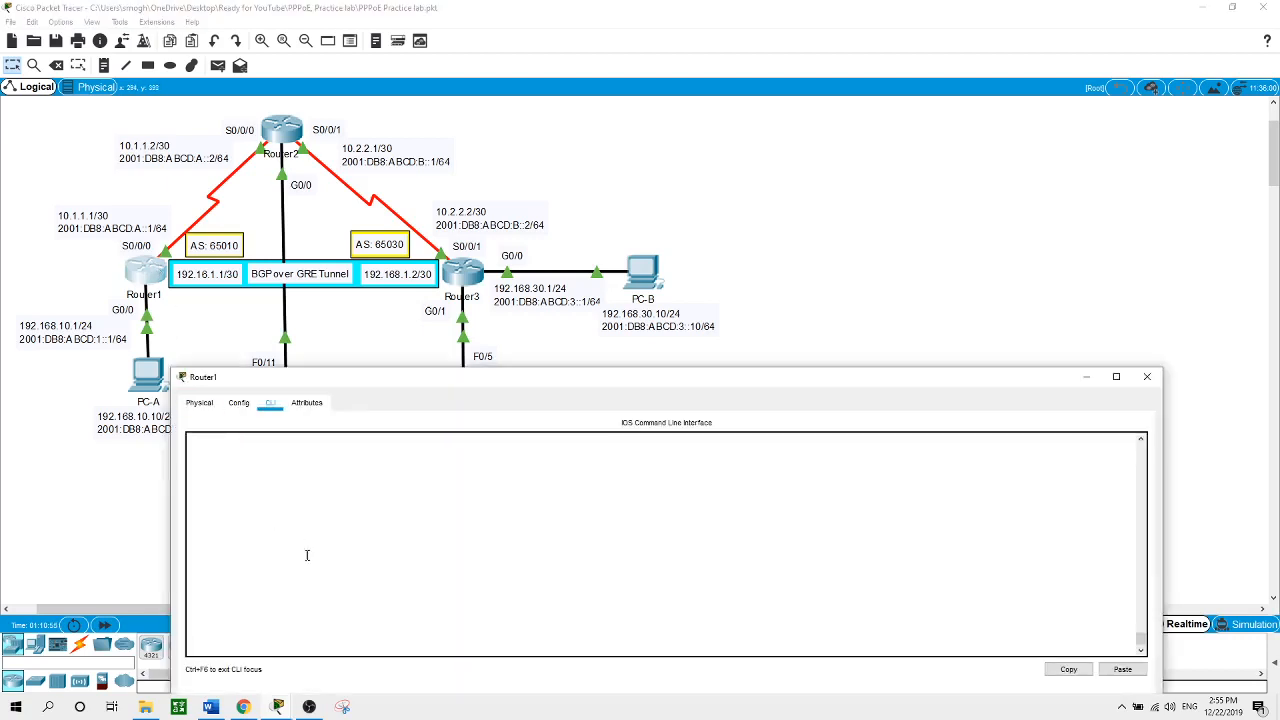
{"action": "key", "text": "Return"}
{"action": "type", "text": "en"}
{"action": "key", "text": "Return"}
{"action": "type", "text": "conf t"}
{"action": "key", "text": "Return"}
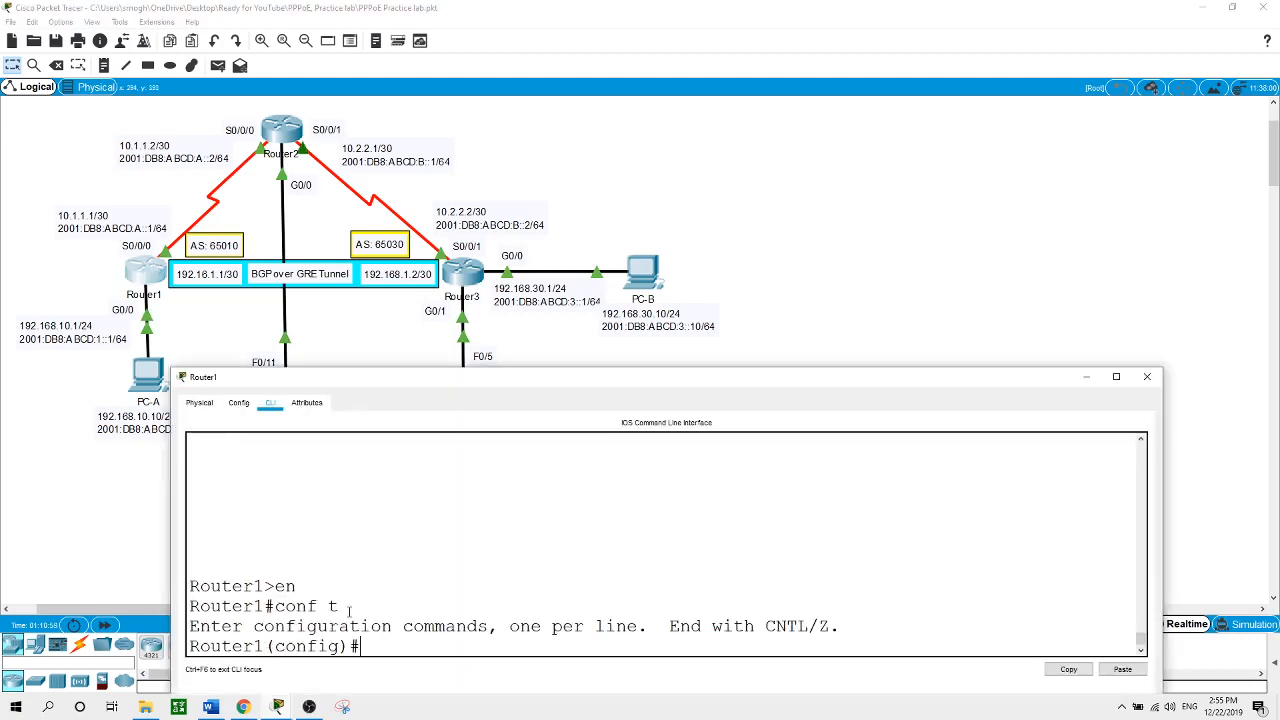
Create extended access list ICMP with the rule 'deny icmp any any echo'
{"action": "type", "text": "ip ac"}
{"action": "key", "text": "Tab"}
{"action": "type", "text": "ex"}
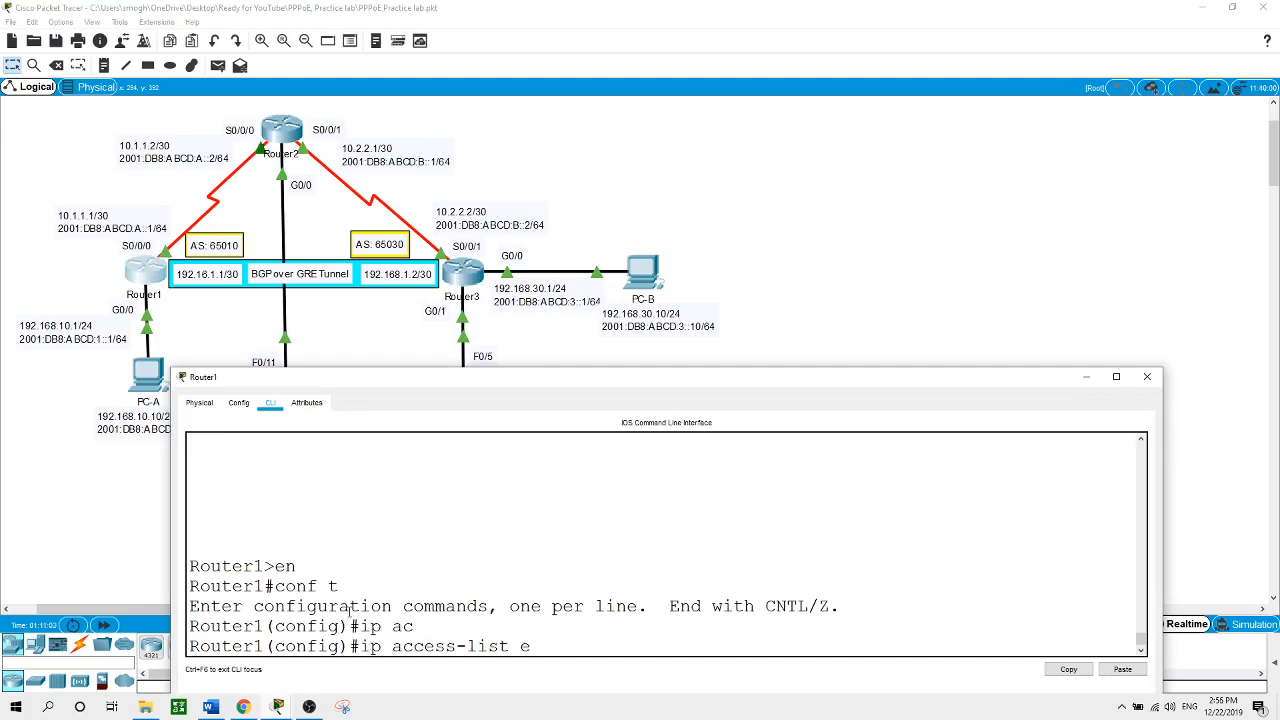
{"action": "key", "text": "Tab"}
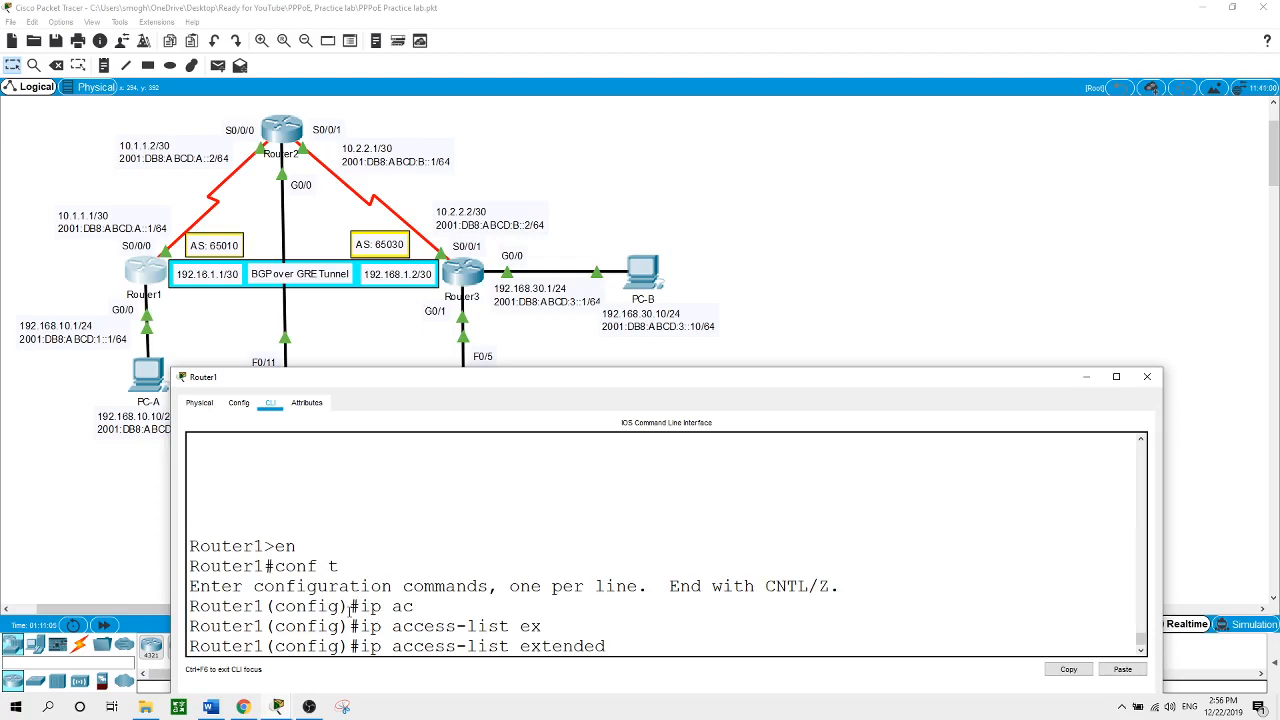
{"action": "type", "text": "ICMP"}
{"action": "key", "text": "Return"}
{"action": "type", "text": "den"}
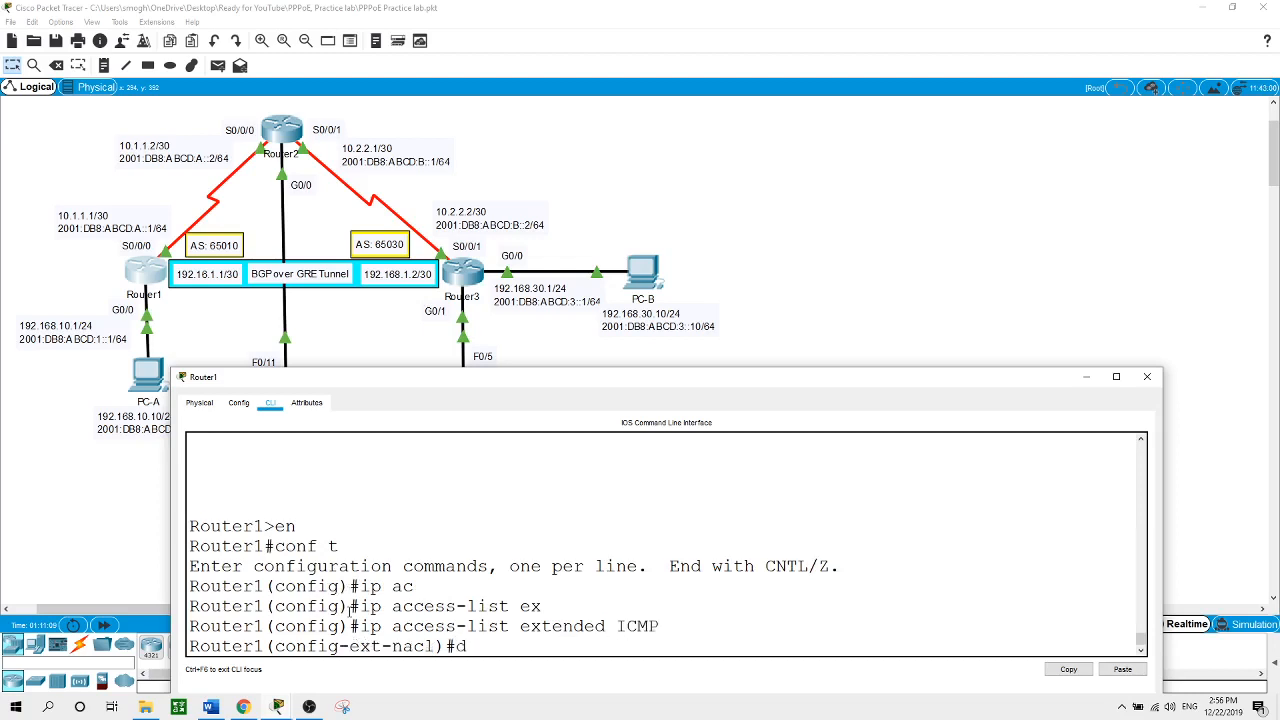
{"action": "key", "text": "Tab"}
{"action": "type", "text": "icmp"}
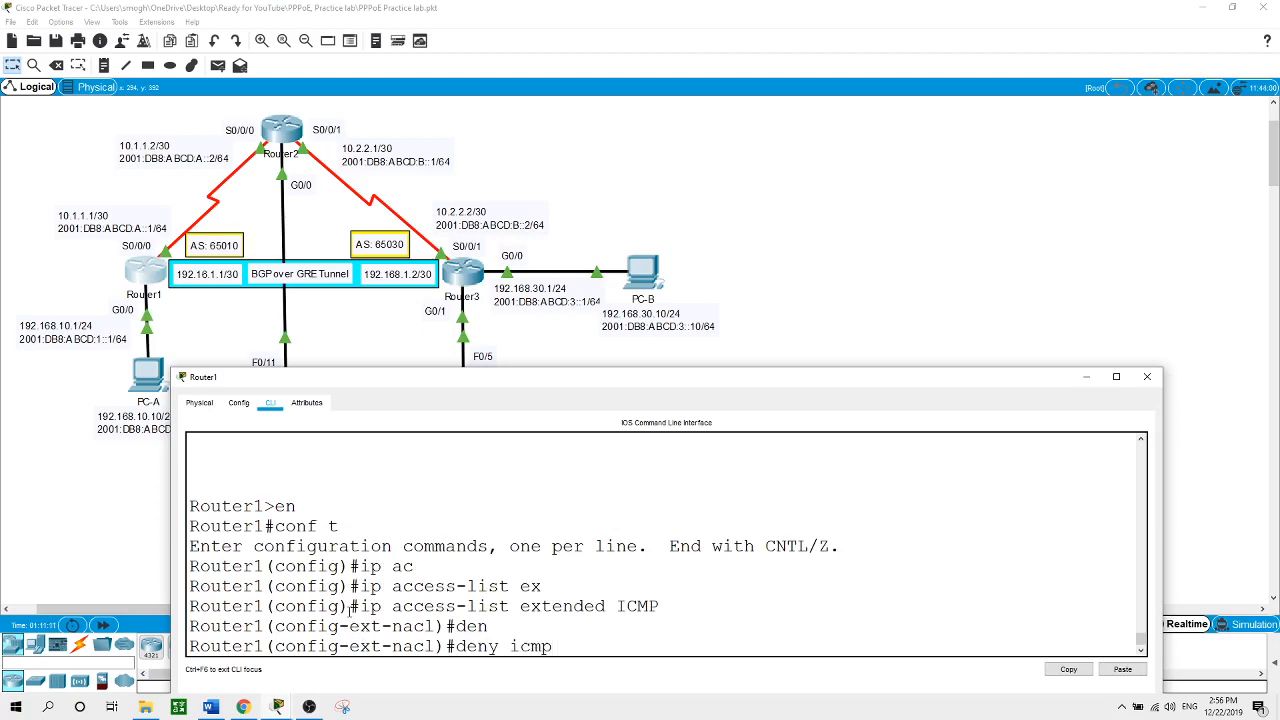
{"action": "type", "text": " any any echo"}
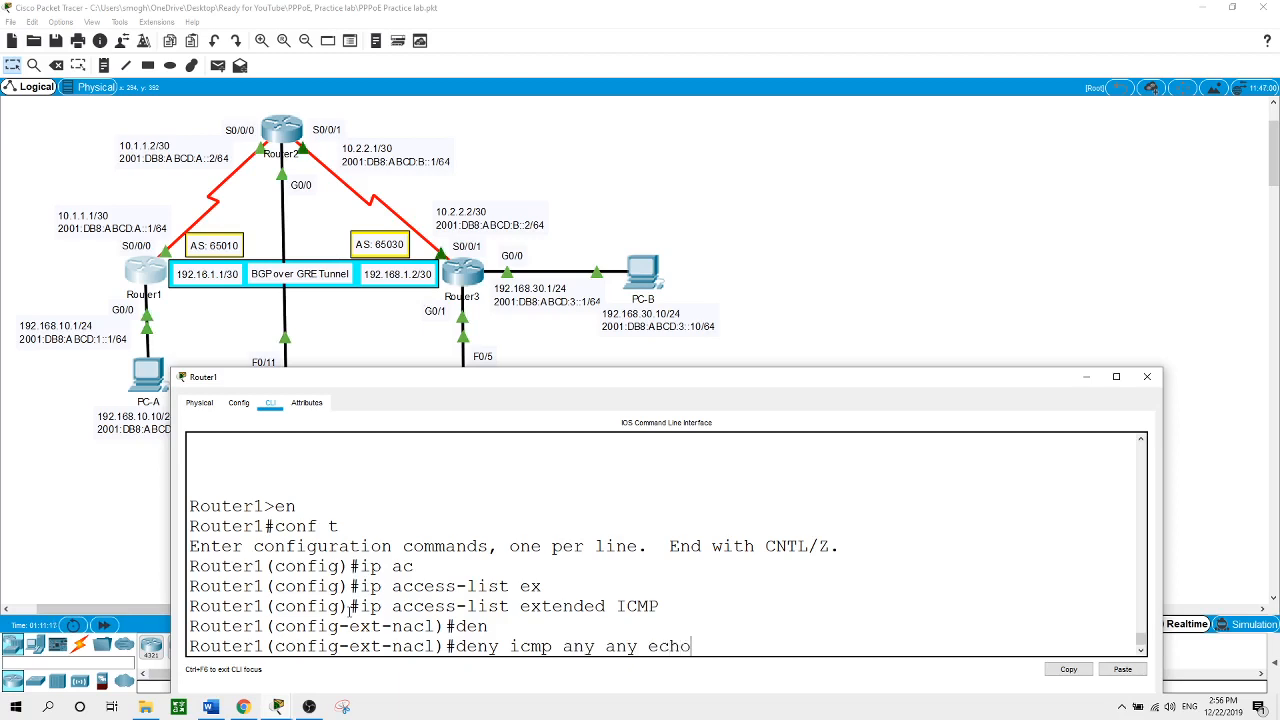
{"action": "key", "text": "Return"}
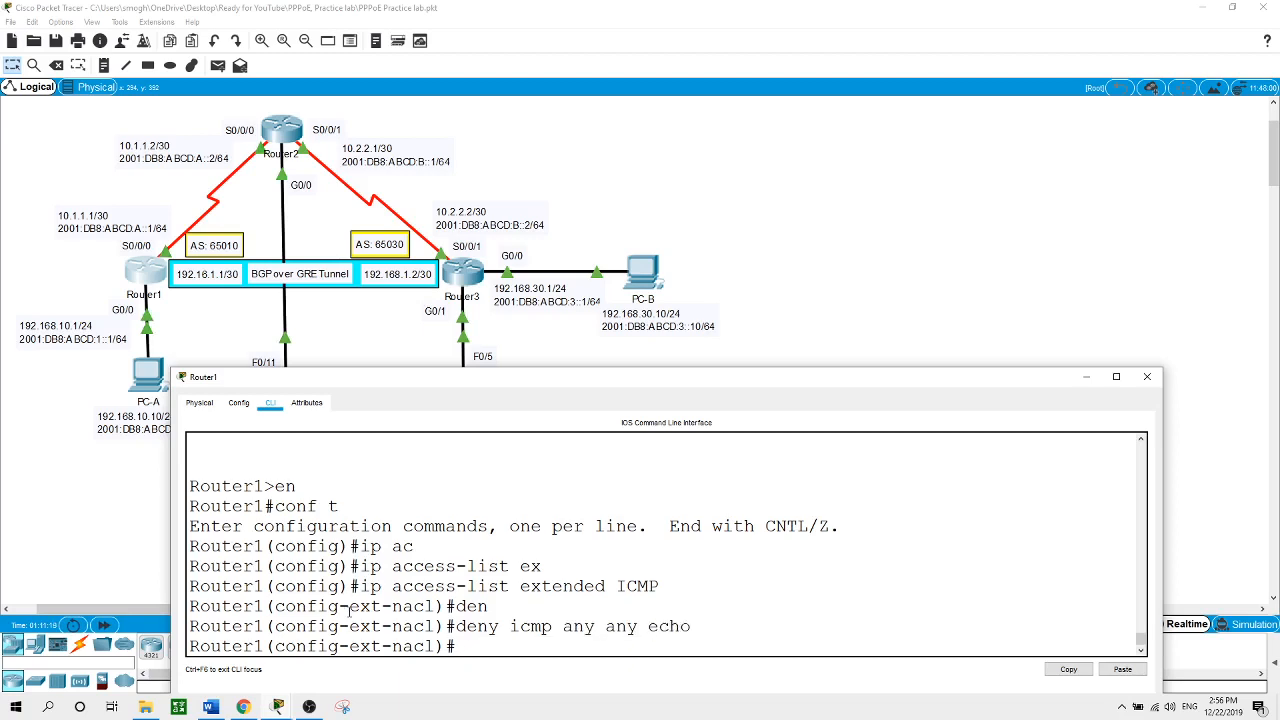
Add 'permit ip any any' to the ICMP list, exit, and begin entering 'int g0/0'
{"action": "type", "text": "per"}
{"action": "key", "text": "Tab"}
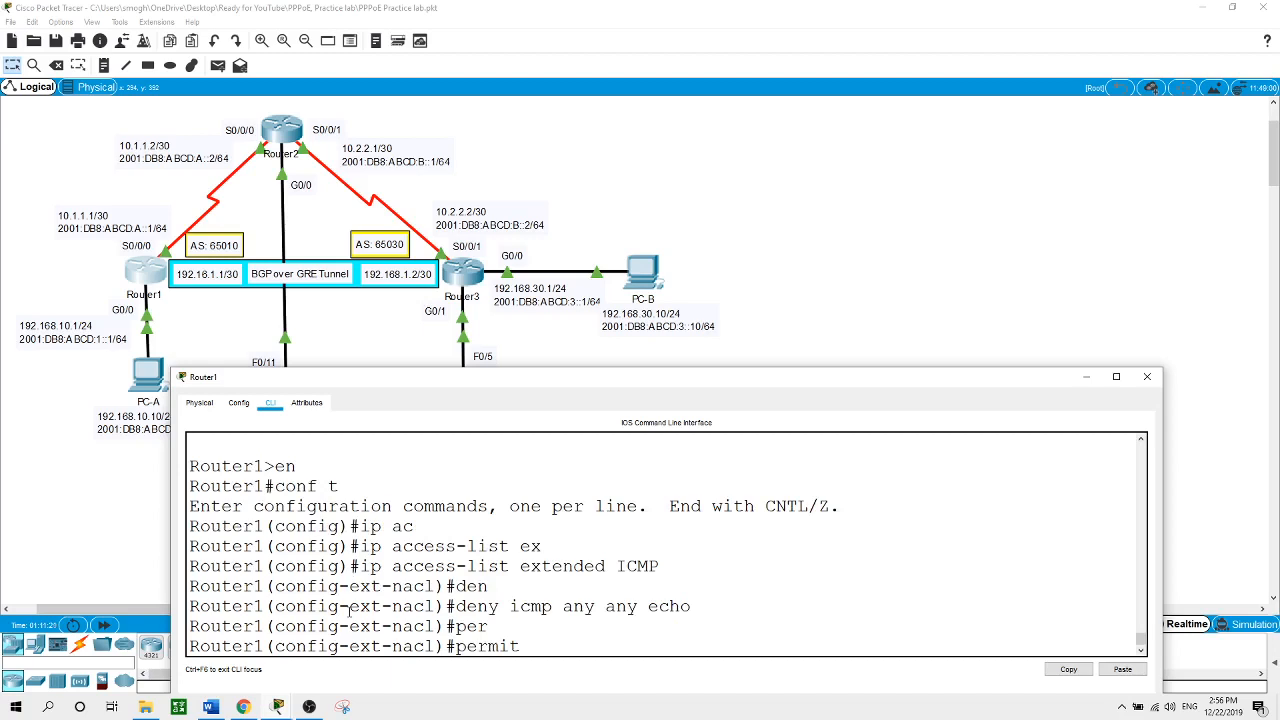
{"action": "type", "text": "ip any any"}
{"action": "key", "text": "Return"}
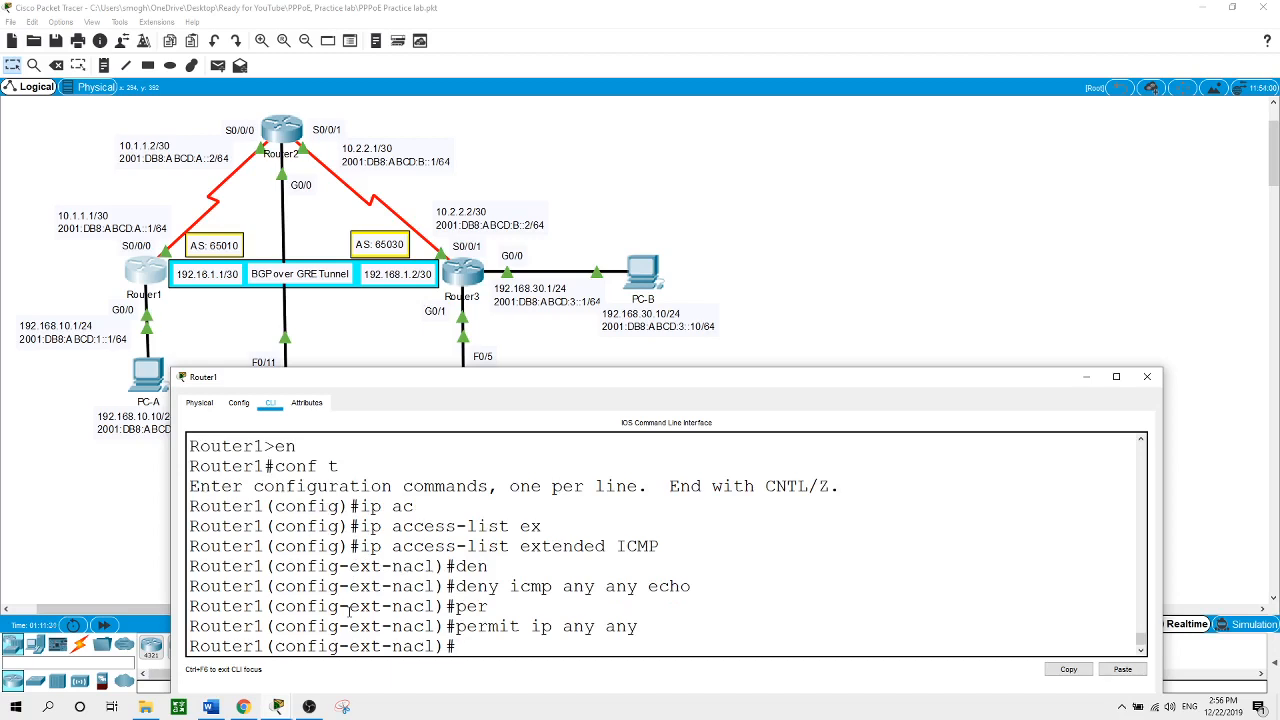
{"action": "type", "text": "exit"}
{"action": "key", "text": "Return"}
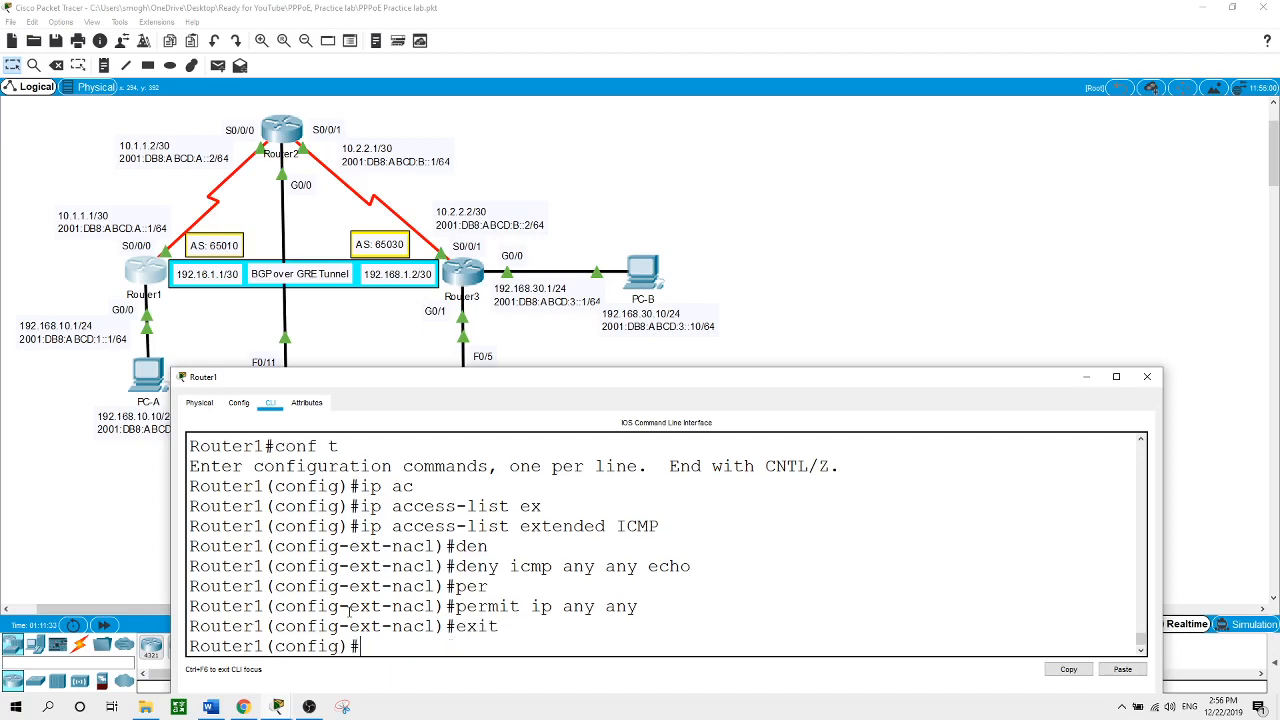
{"action": "type", "text": "int g0/0"}
Bind access list ICMP outbound on Router1's G0/0 with 'ip access-group ICMP out', then close Router1
{"action": "key", "text": "Return"}
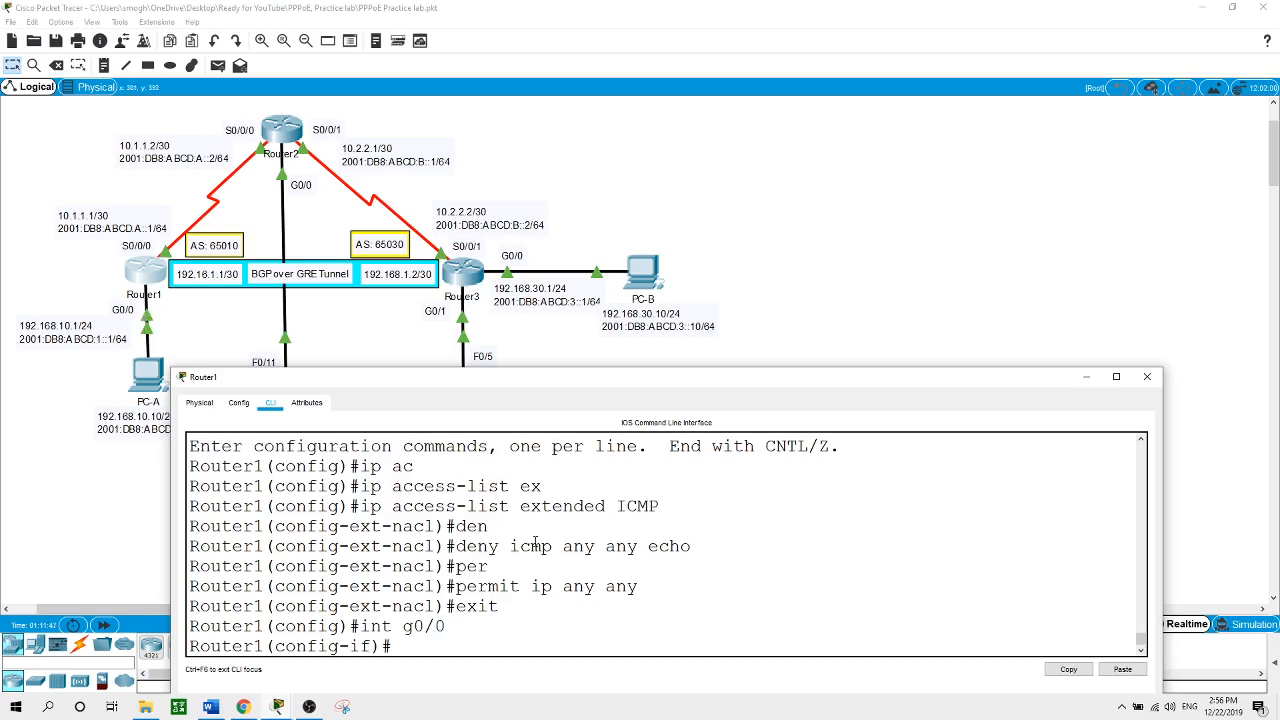
{"action": "type", "text": "ip ac"}
{"action": "key", "text": "Tab"}
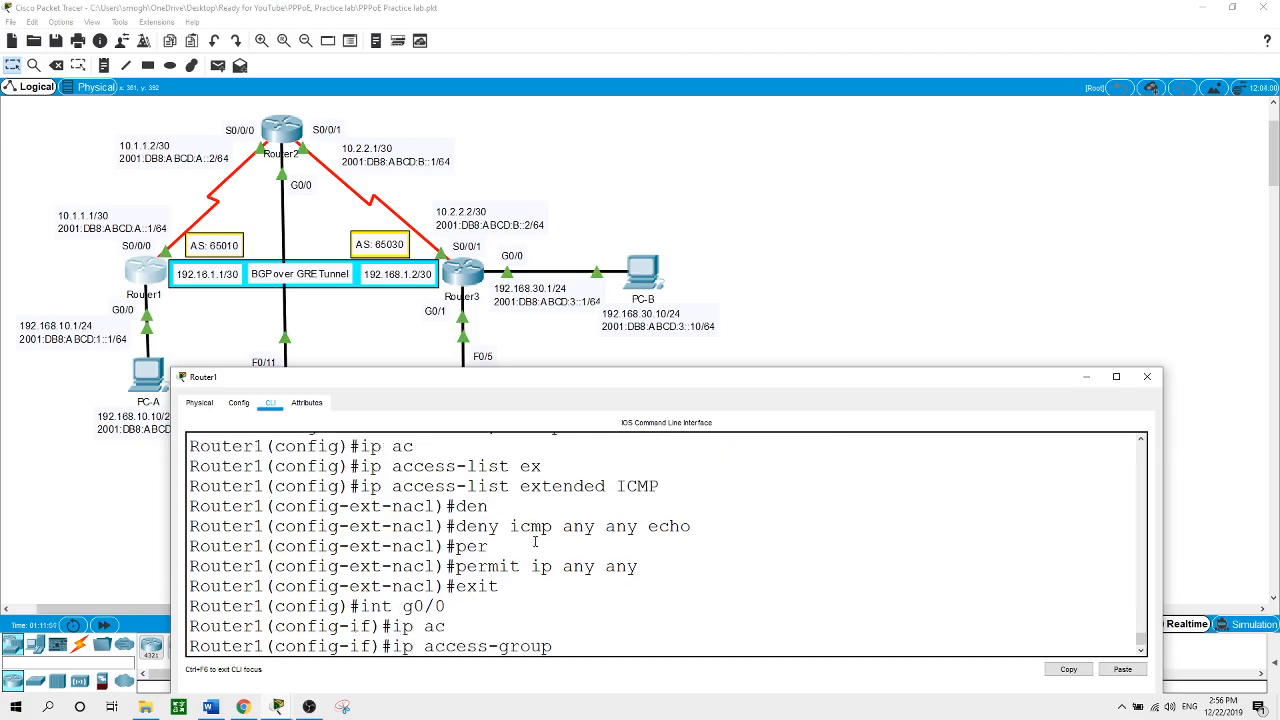
{"action": "type", "text": "ICMP out"}
{"action": "key", "text": "Return"}
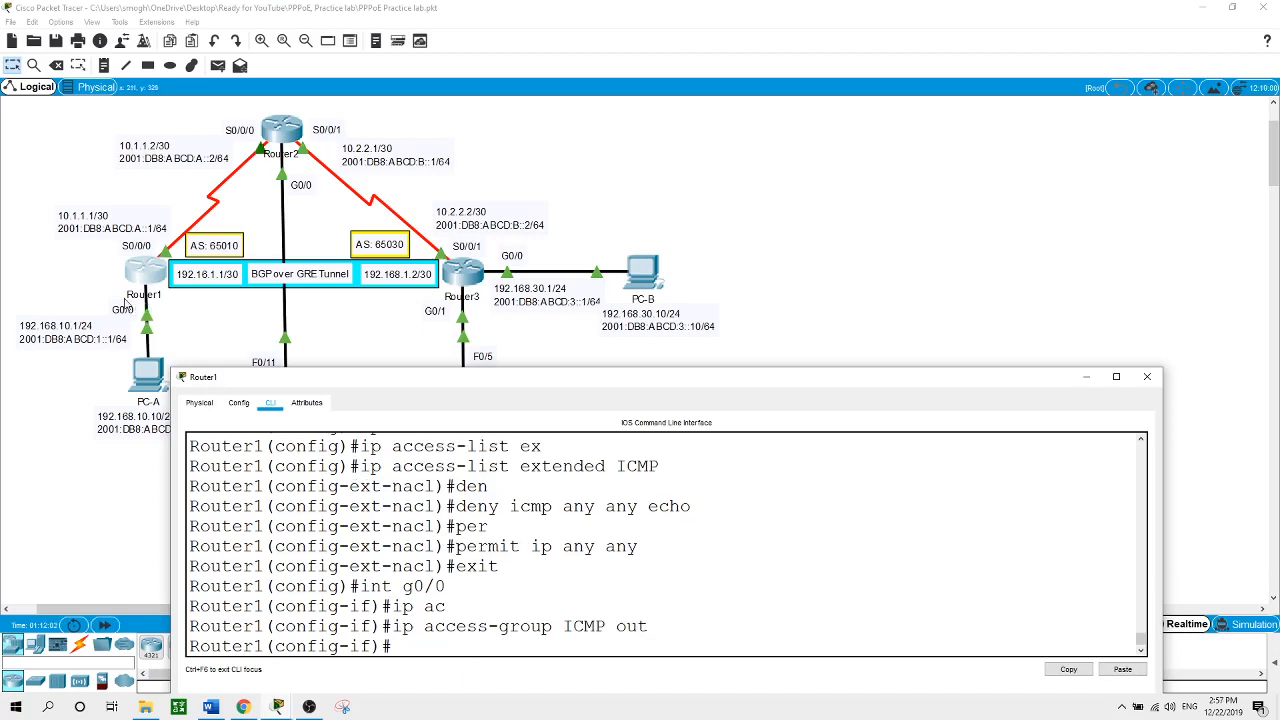
{"action": "left_click", "coordinate": [735, 185]}
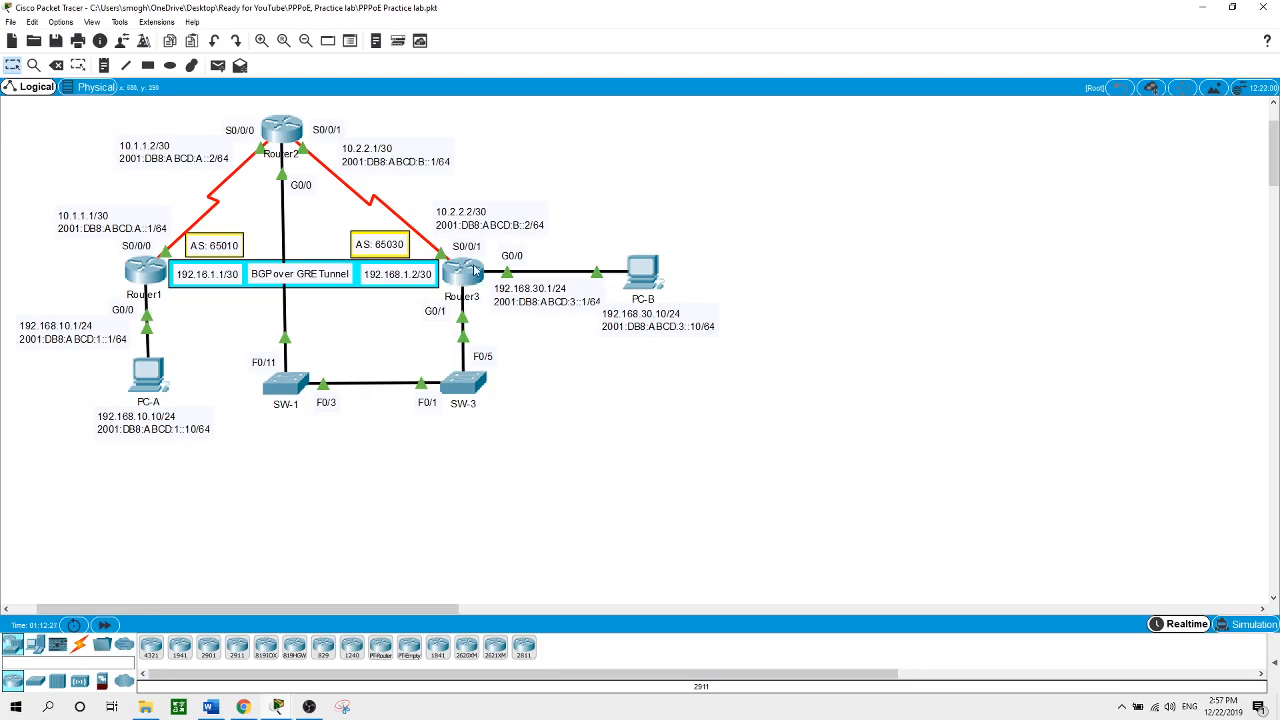
Open Router3's console and enter global configuration mode with conf t
{"action": "left_click", "coordinate": [473, 270]}
{"action": "left_click", "coordinate": [415, 640]}
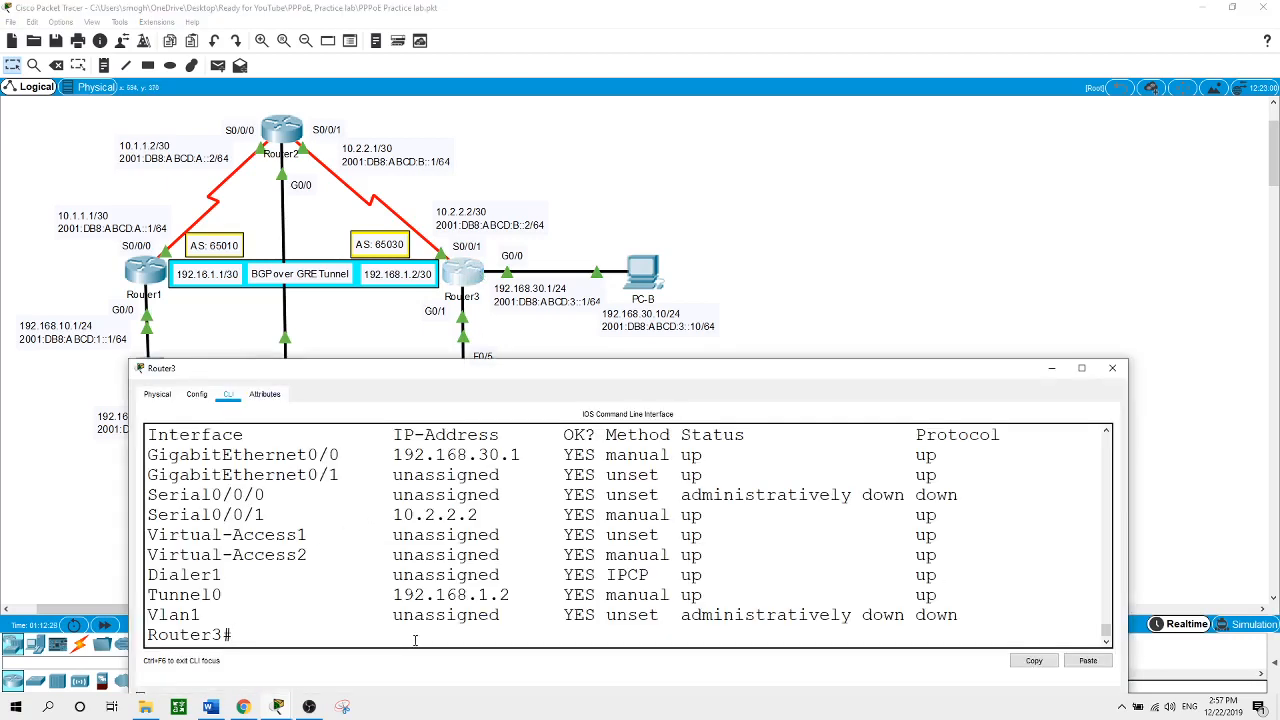
{"action": "type", "text": "cont t"}
{"action": "key", "text": "BackSpace"}
{"action": "key", "text": "BackSpace"}
{"action": "key", "text": "BackSpace"}
{"action": "type", "text": "f t"}
{"action": "key", "text": "Return"}
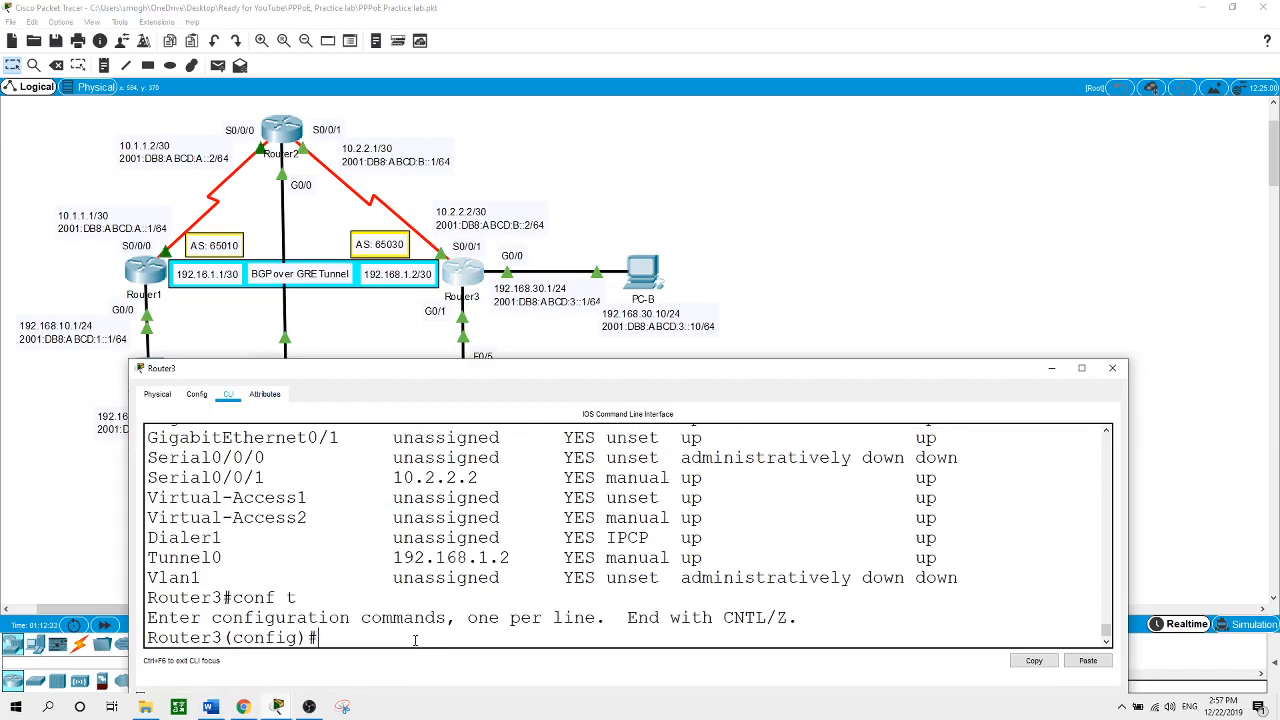
Create IPv6 access list ACCESS denying ICMP echo-request from any to 2001:DB8:ABCD:3::/64
{"action": "type", "text": "ipv6 ac"}
{"action": "key", "text": "Tab"}
{"action": "type", "text": "ACCESS"}
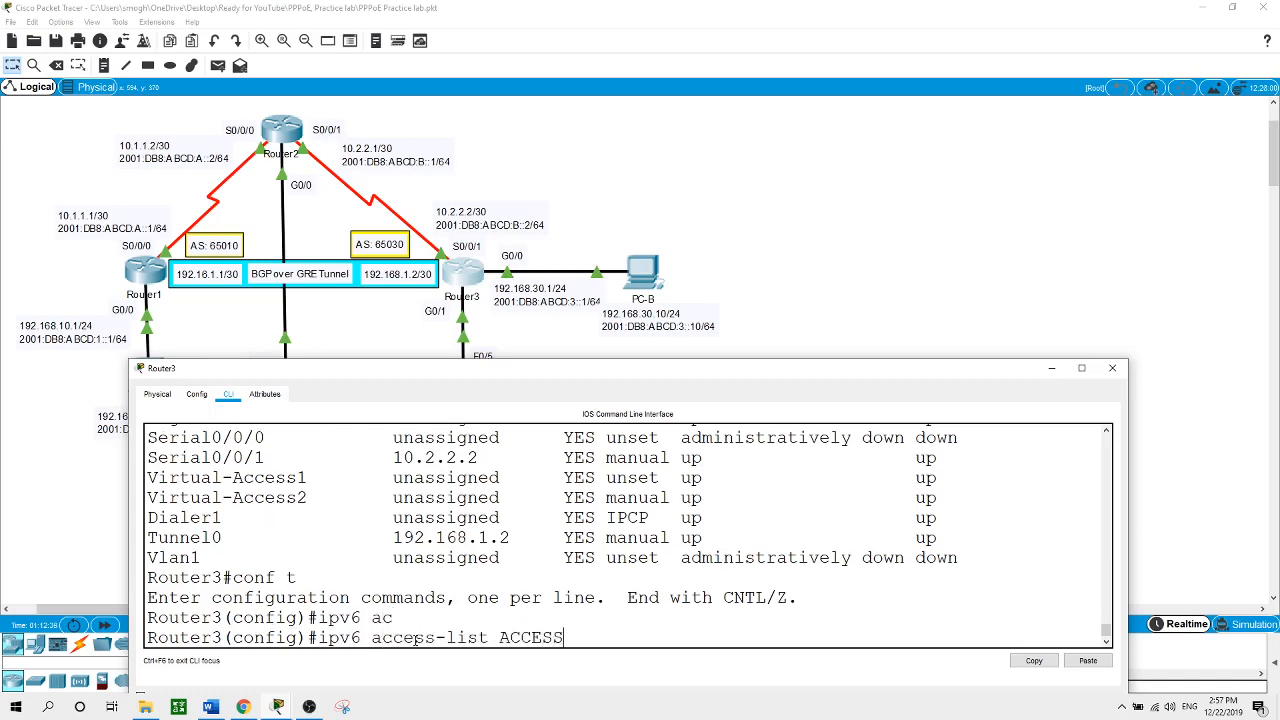
{"action": "key", "text": "Return"}
{"action": "type", "text": "deny"}
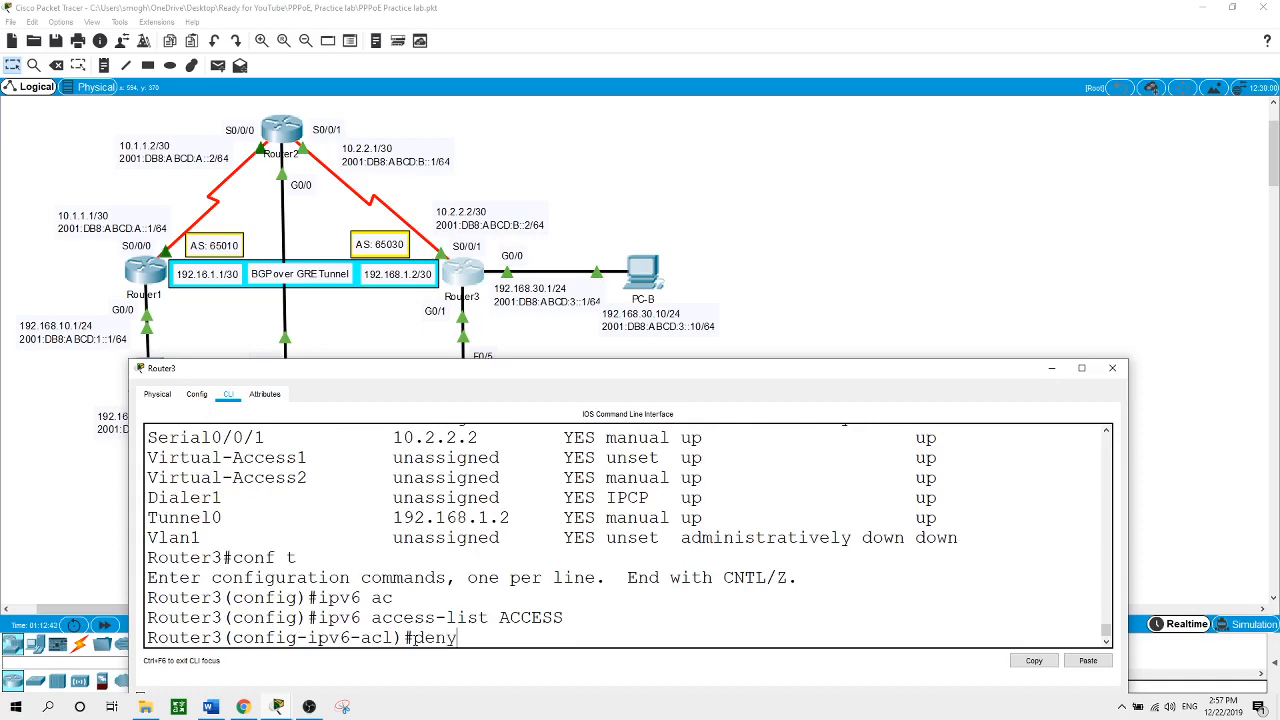
{"action": "type", "text": " icmp any 2001:D"}
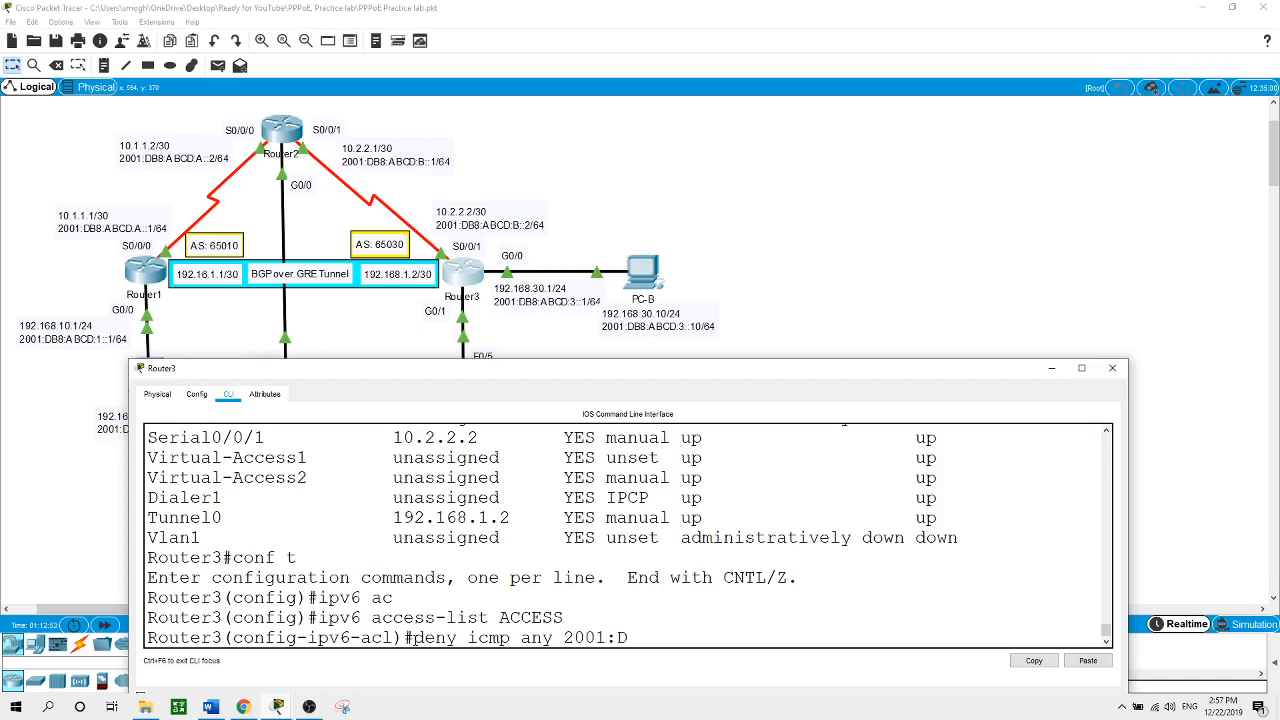
{"action": "type", "text": "B8:ABCD:3::/64"}
{"action": "type", "text": "echo"}
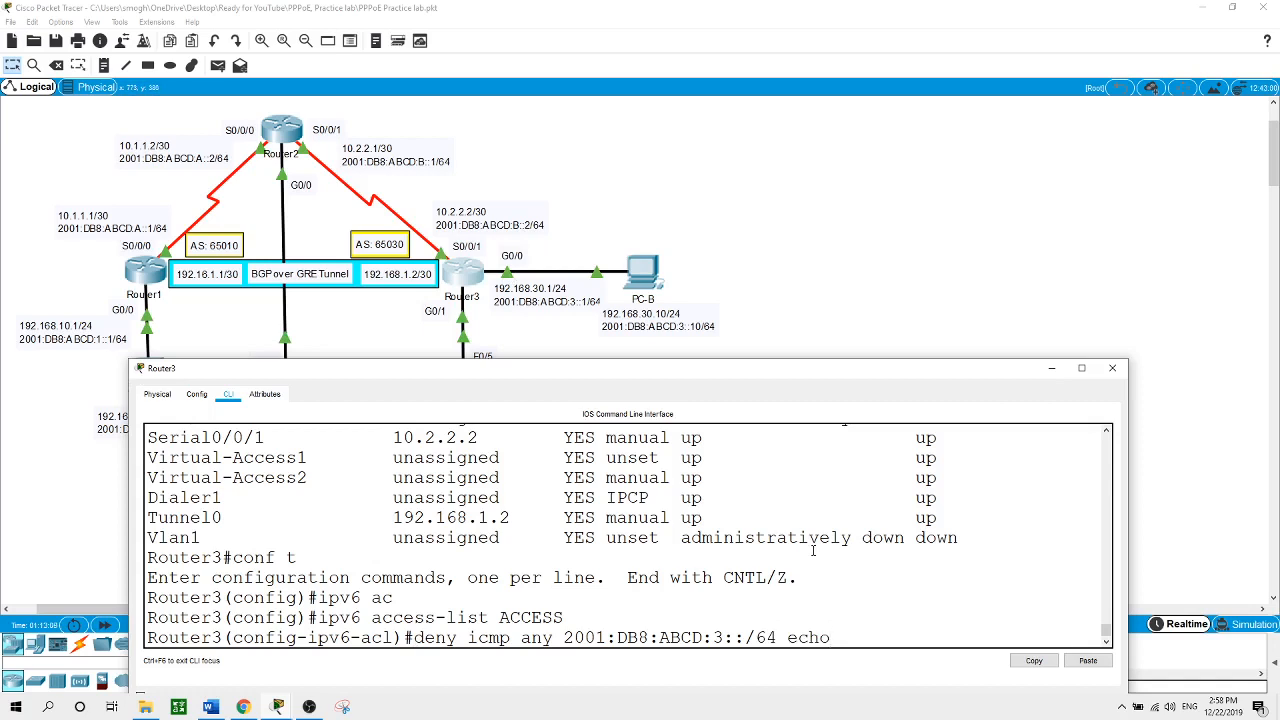
{"action": "type", "text": "-req"}
{"action": "key", "text": "Tab"}
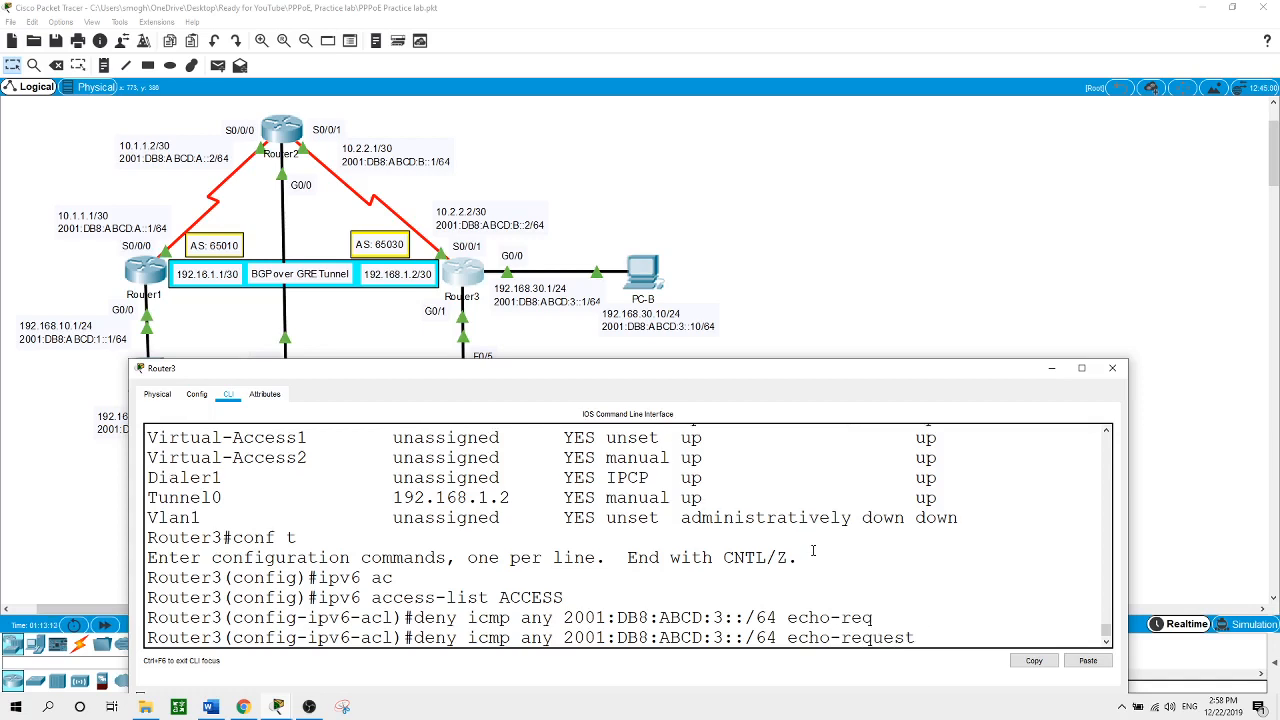
{"action": "key", "text": "Return"}
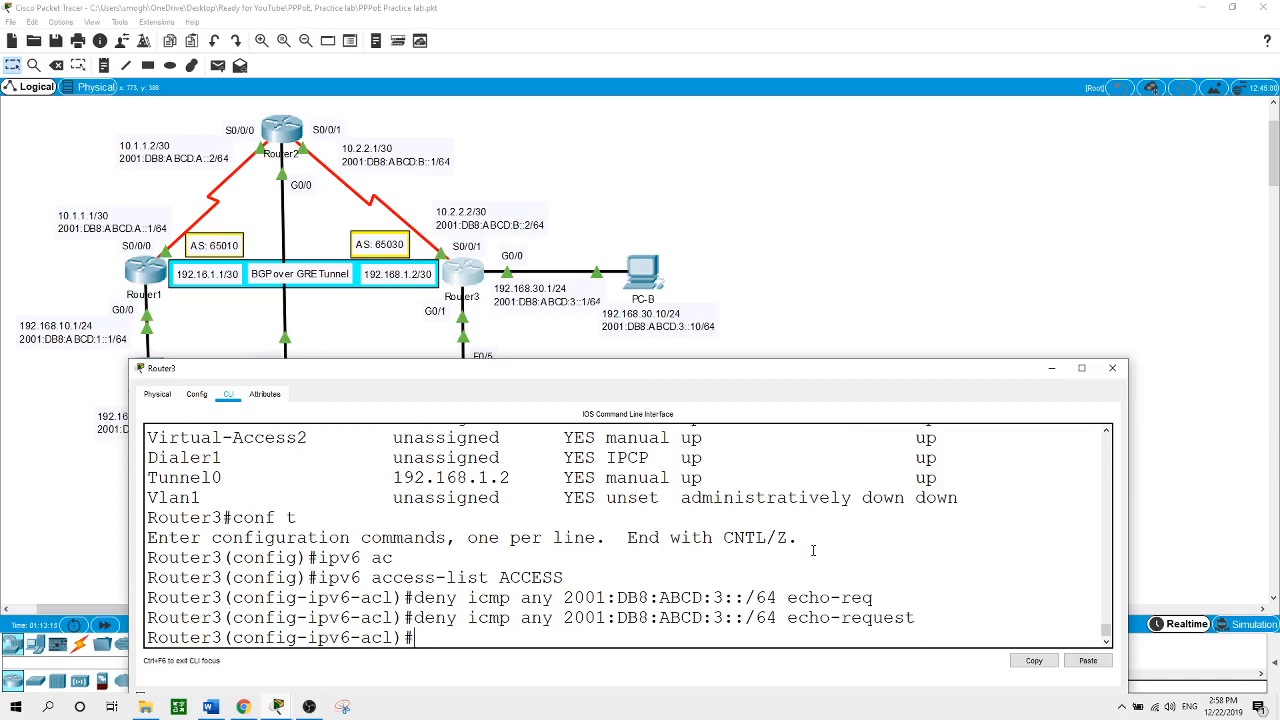
Add 'permit ipv6 any any' to ACCESS after the shorter permit attempt fails
{"action": "type", "text": "permi"}
{"action": "key", "text": "Tab"}
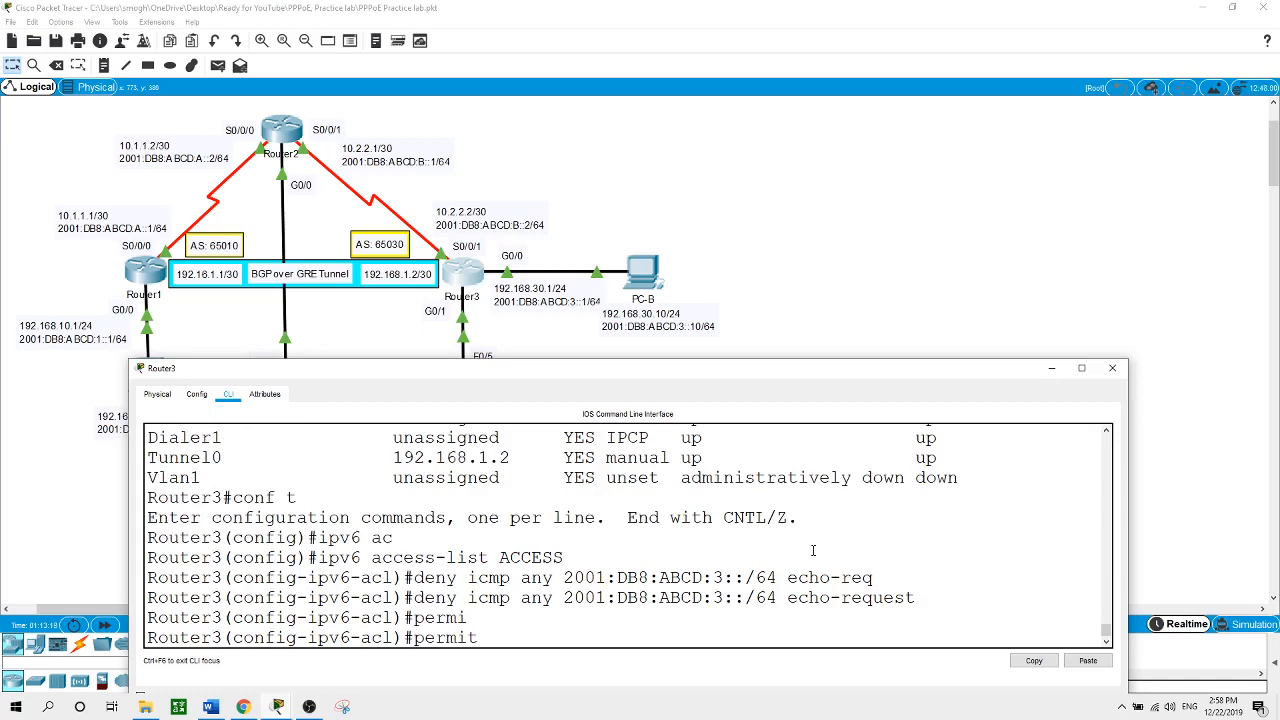
{"action": "type", "text": "any any"}
{"action": "key", "text": "Return"}
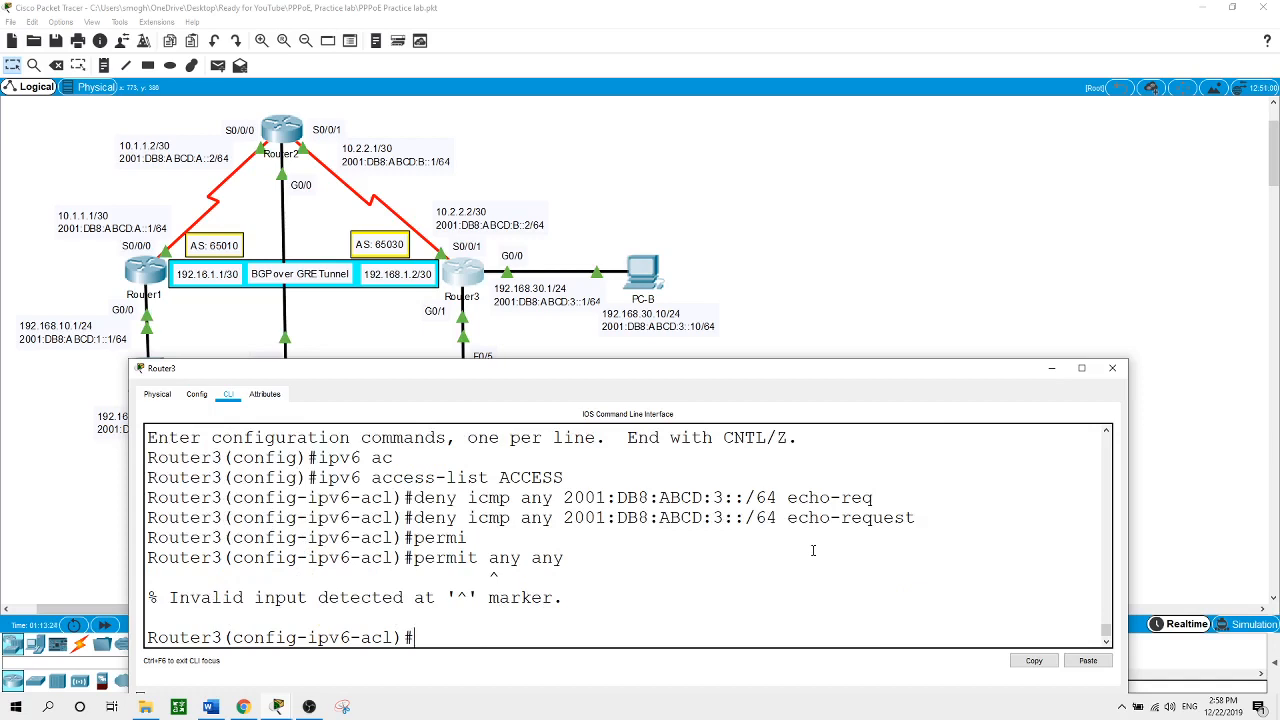
{"action": "type", "text": "permi"}
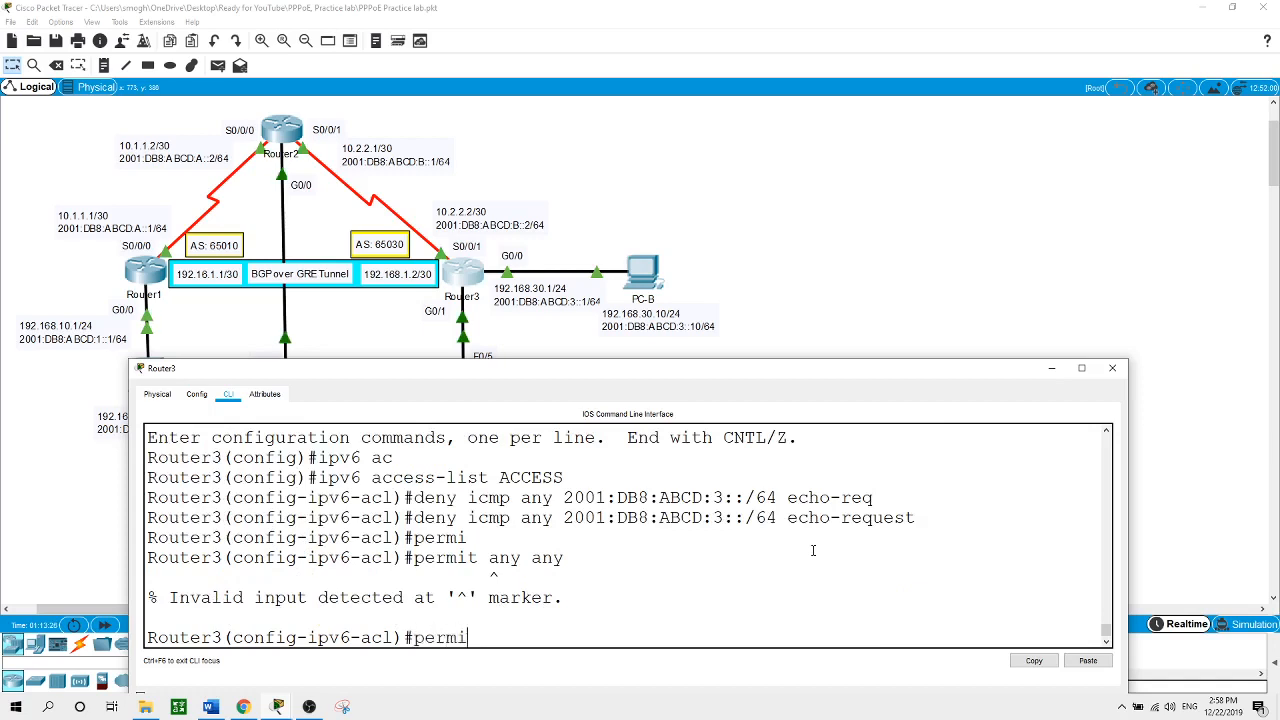
{"action": "type", "text": "t ipv6 any any"}
{"action": "key", "text": "Return"}
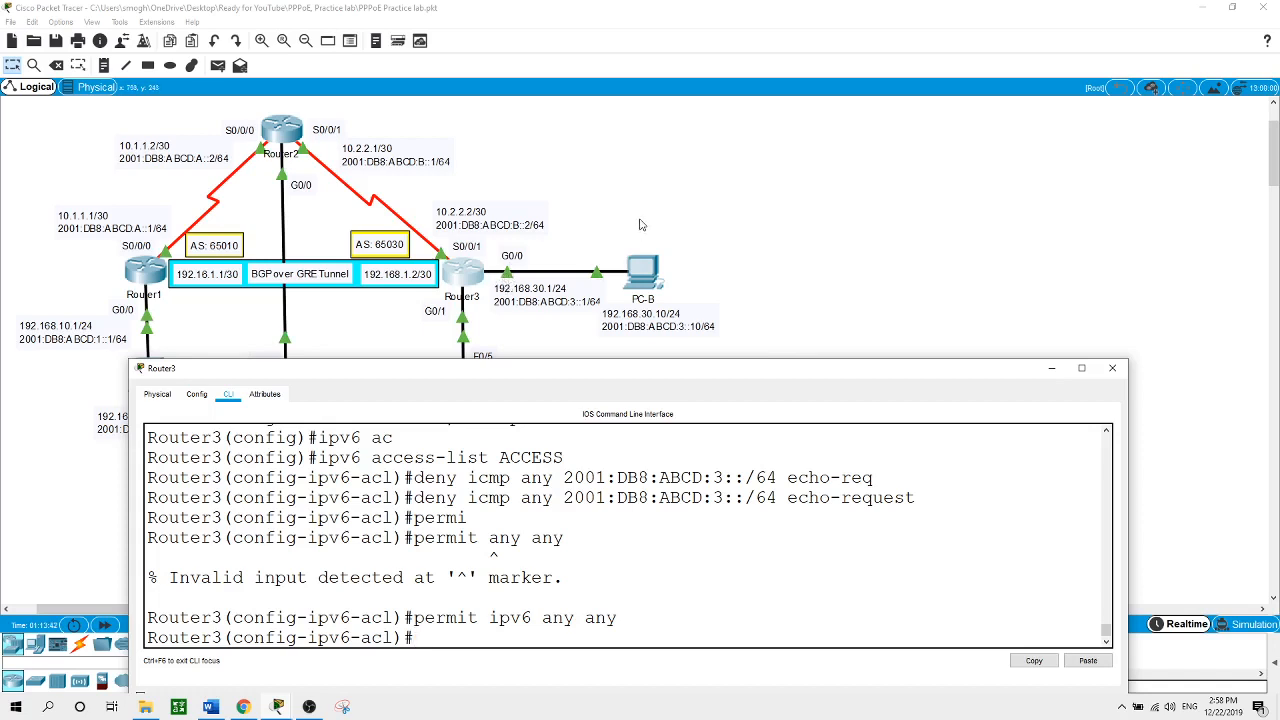
Apply 'ipv6 traffic-filter ACCESS out' on Router3's g0/0, then close the Router3 window
{"action": "left_click", "coordinate": [522, 268]}
{"action": "left_click", "coordinate": [463, 271]}
{"action": "type", "text": "exit"}
{"action": "key", "text": "Return"}
{"action": "type", "text": "int"}
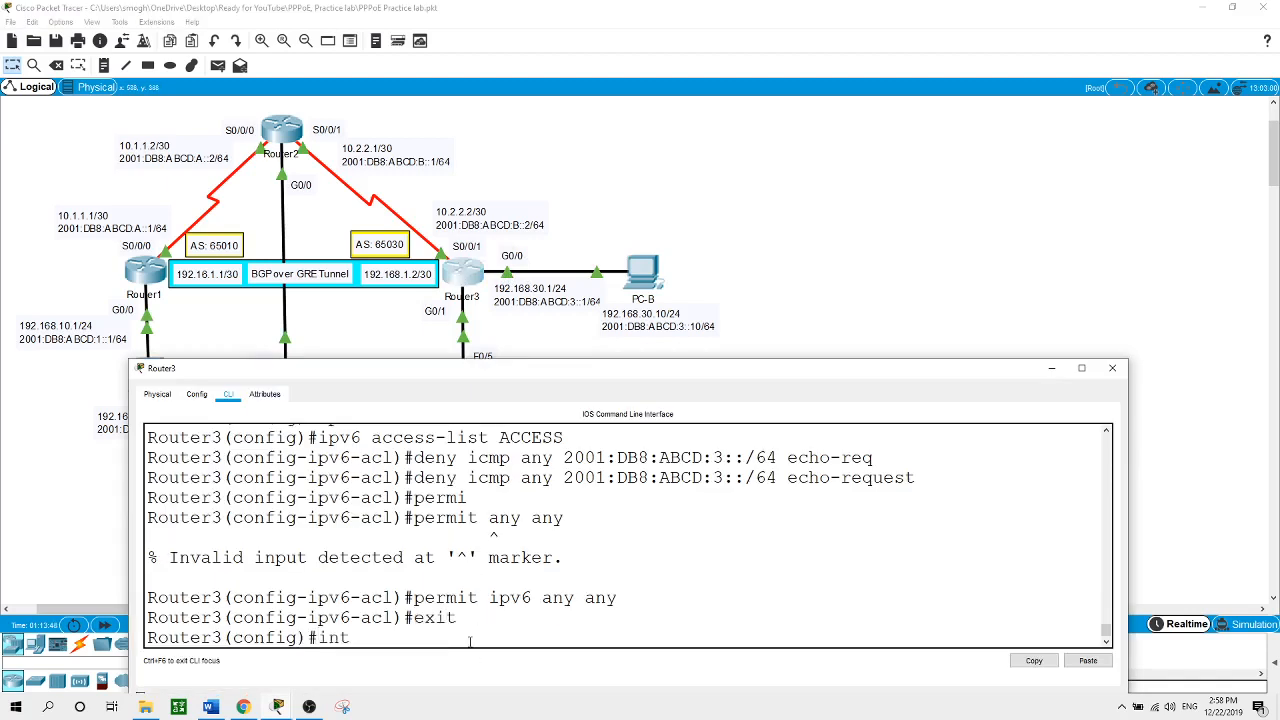
{"action": "type", "text": " g0/0"}
{"action": "key", "text": "Return"}
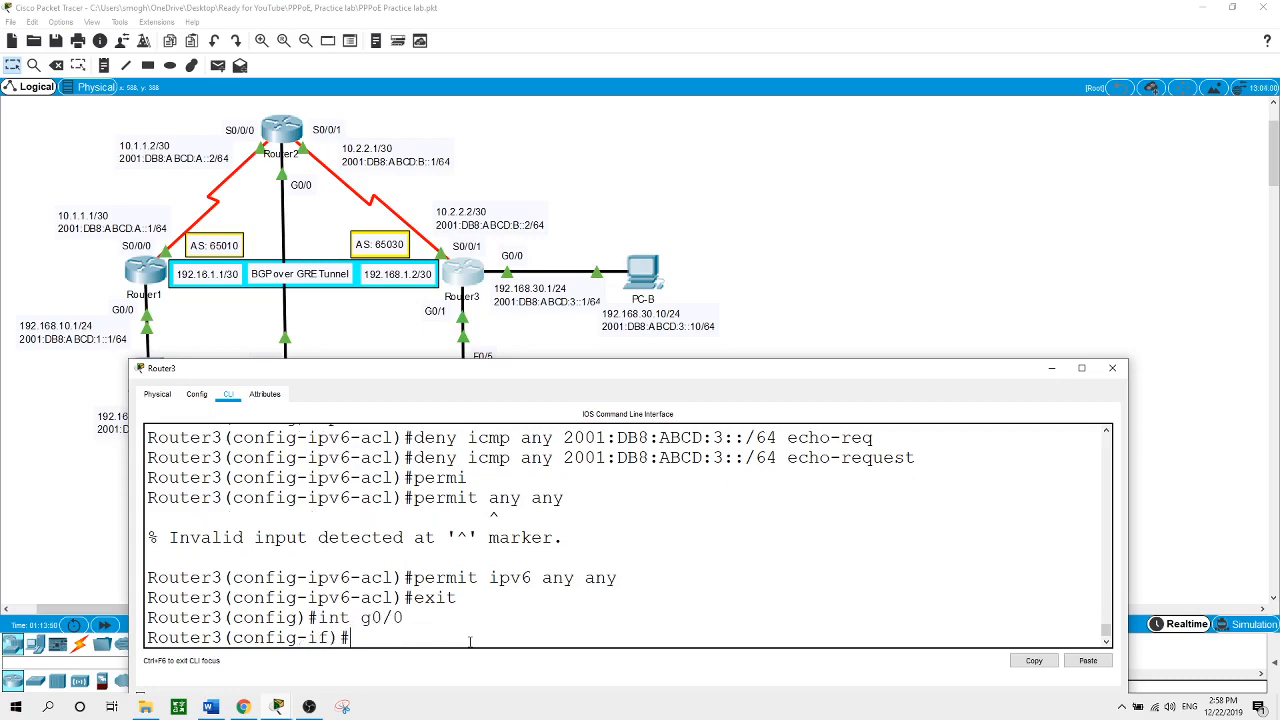
{"action": "type", "text": "ipv6 t"}
{"action": "type", "text": "r"}
{"action": "key", "text": "Tab"}
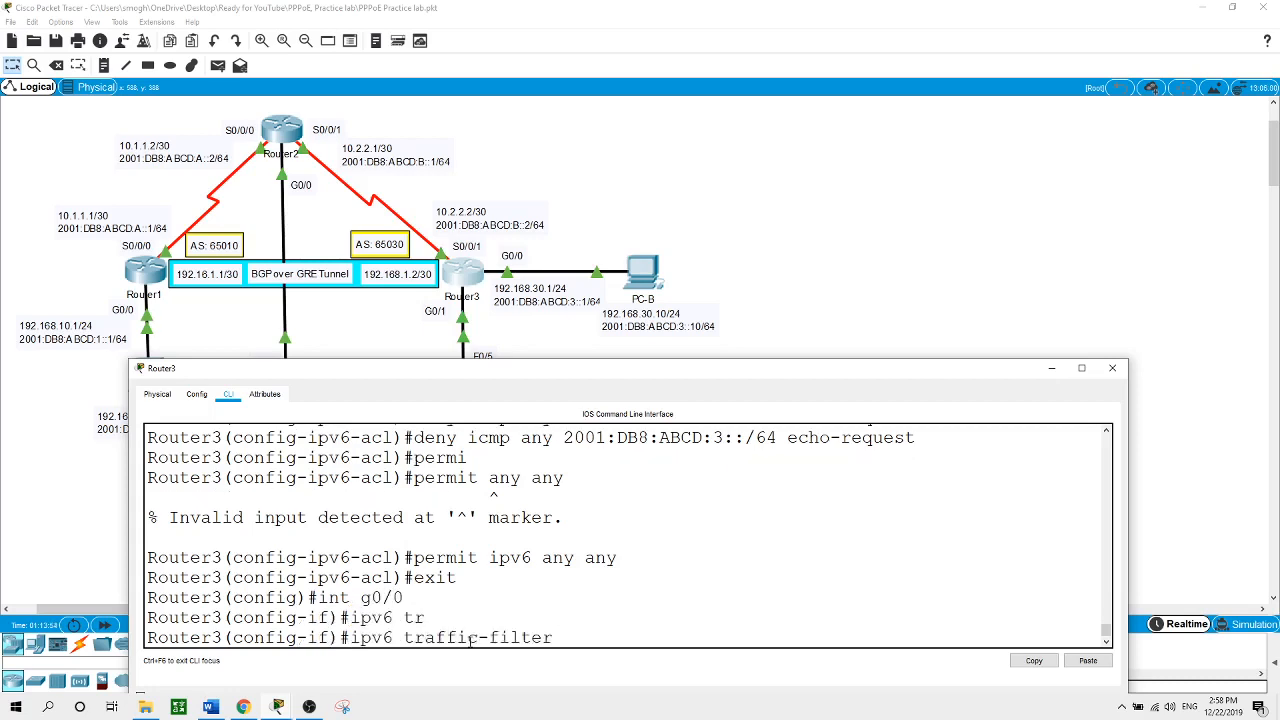
{"action": "type", "text": "ACCESS out"}
{"action": "key", "text": "Return"}
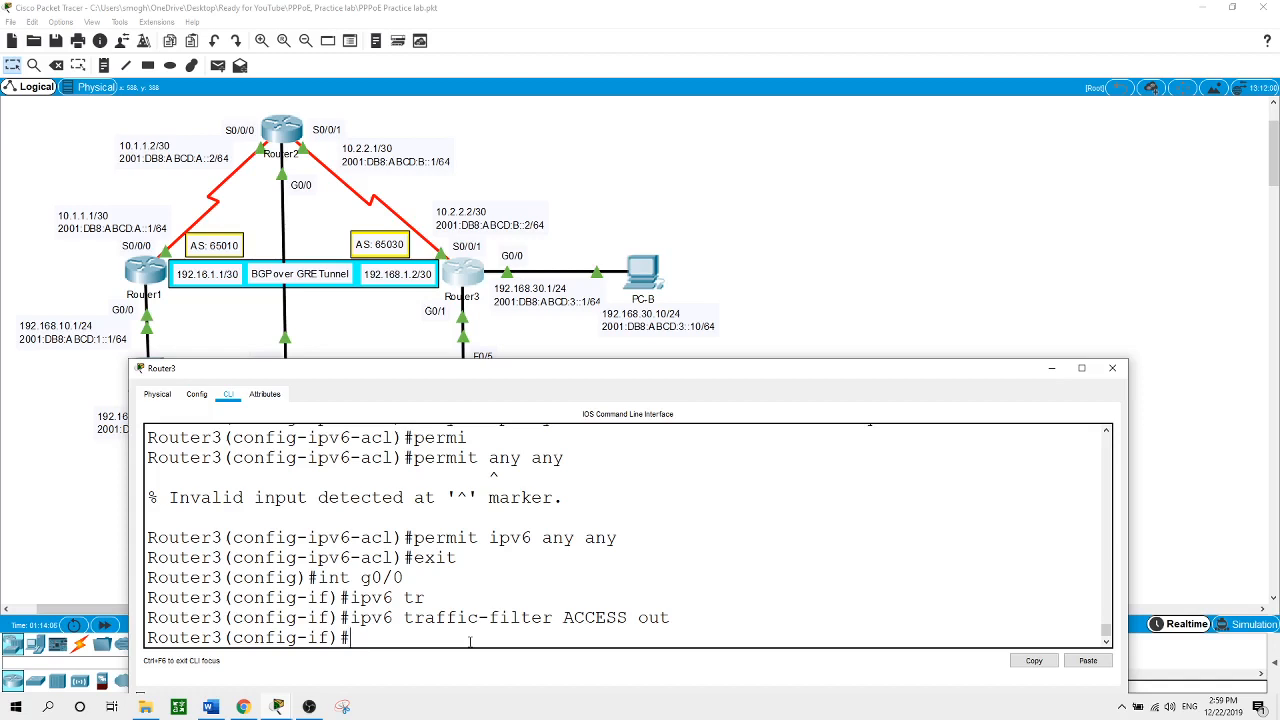
{"action": "left_click", "coordinate": [760, 182]}
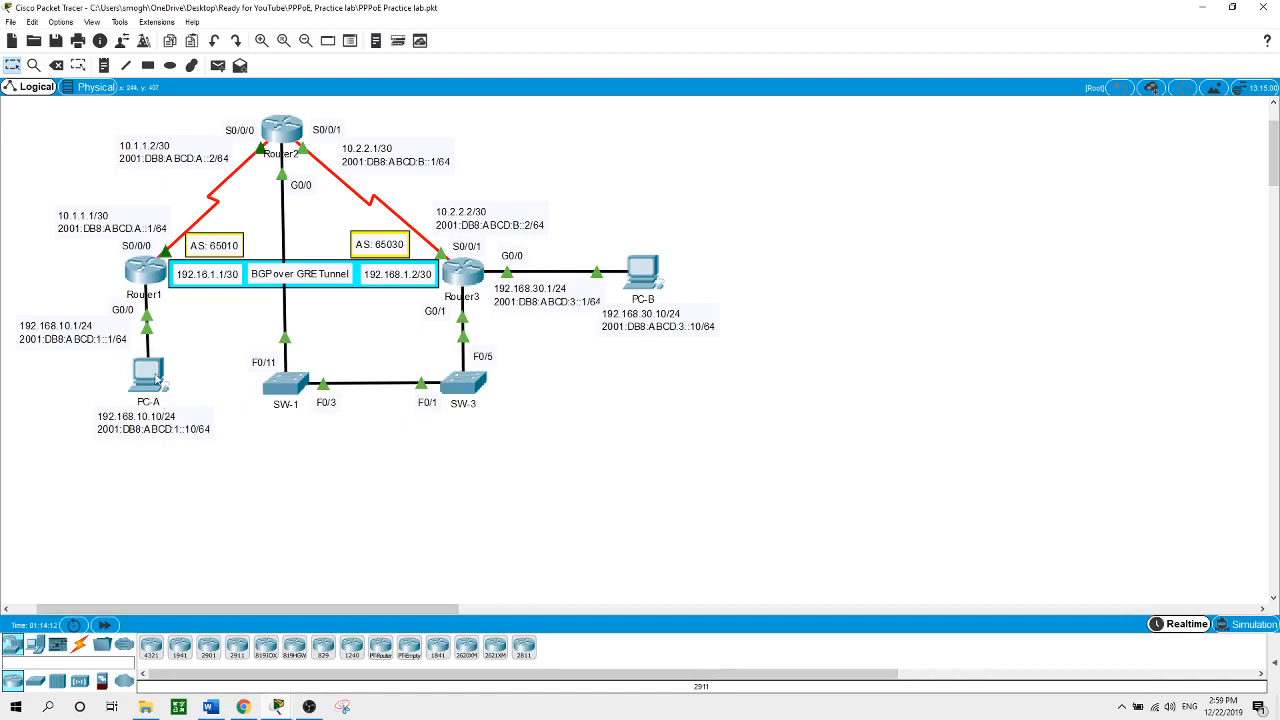
From PC-A, ping 192.168.30.10 and 2001:DB8:ABCD:3::10, then close PC-A
{"action": "mouse_move", "coordinate": [157, 378]}
{"action": "left_click", "coordinate": [157, 376]}
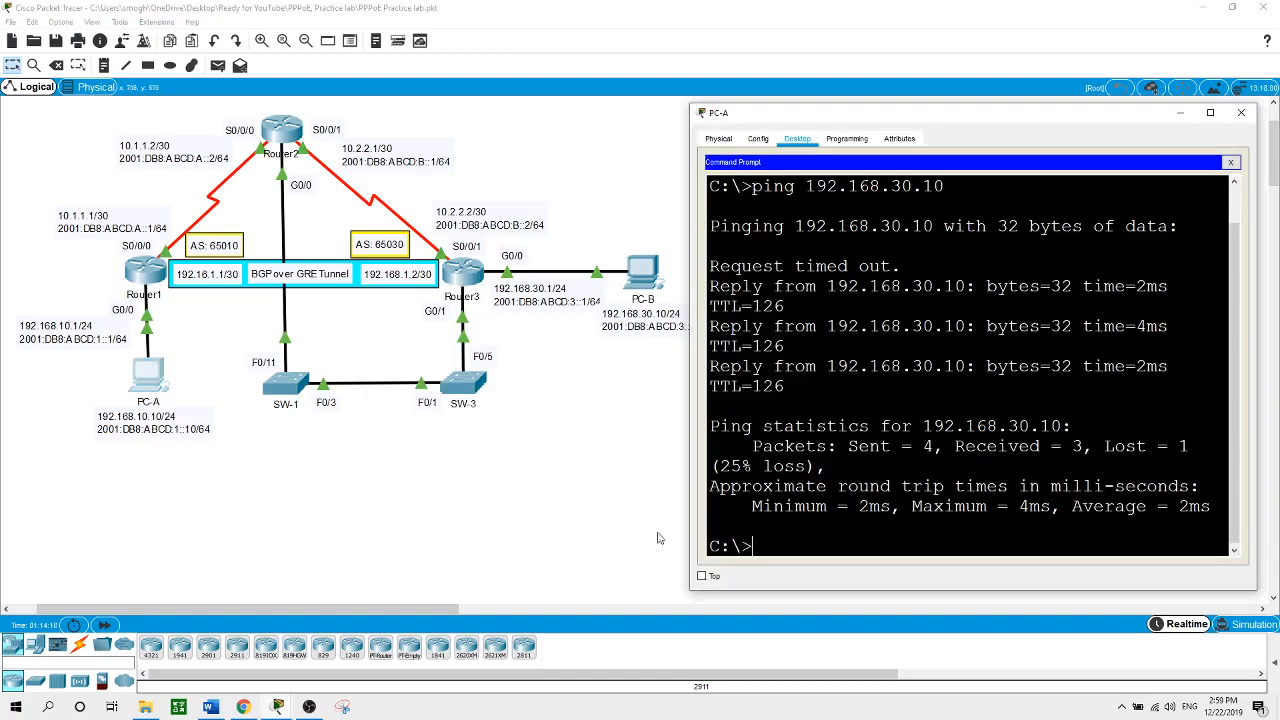
{"action": "type", "text": "ping 192.168.30.10"}
{"action": "key", "text": "Return"}
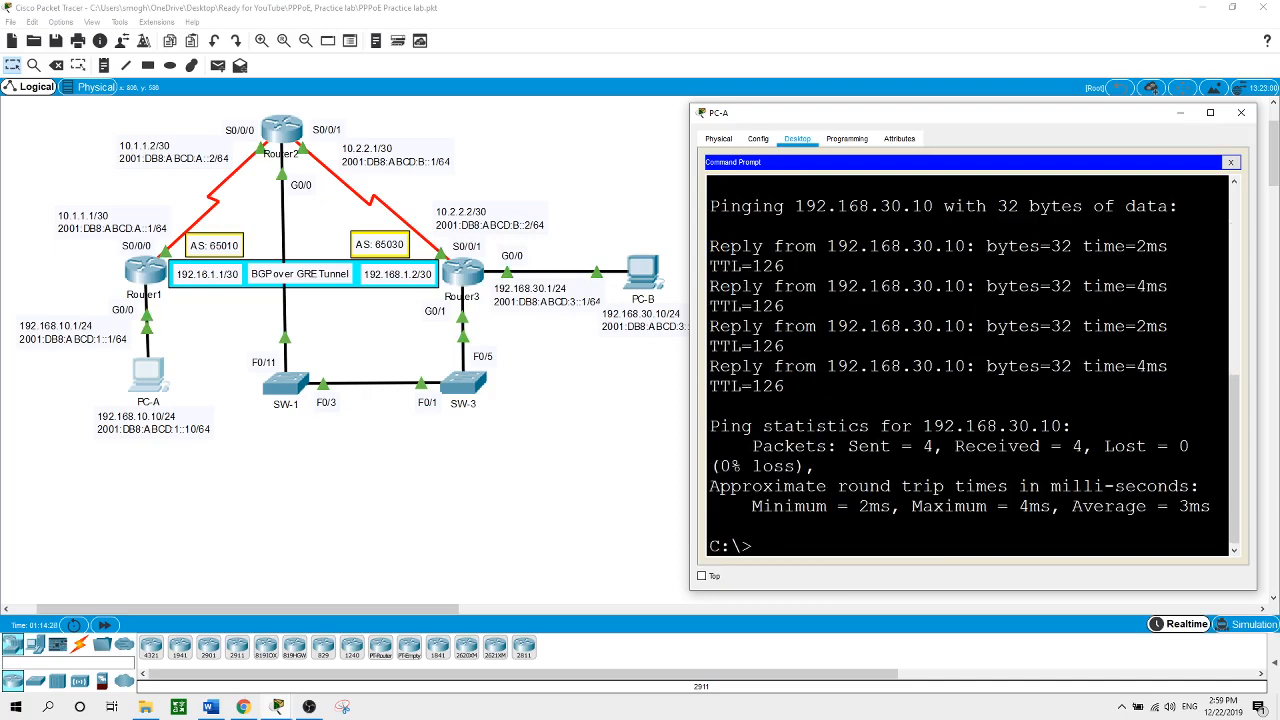
{"action": "type", "text": "ping 2001:DB8:ABCD:"}
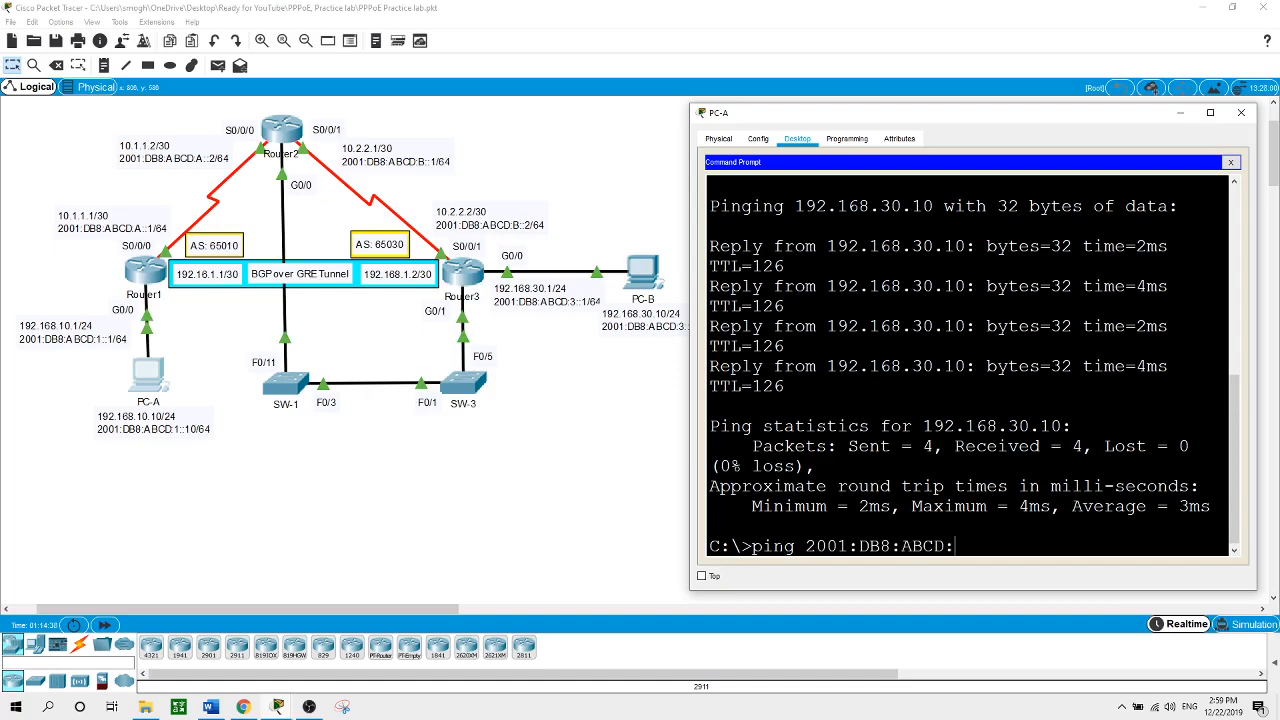
{"action": "type", "text": "3::10"}
{"action": "key", "text": "Return"}
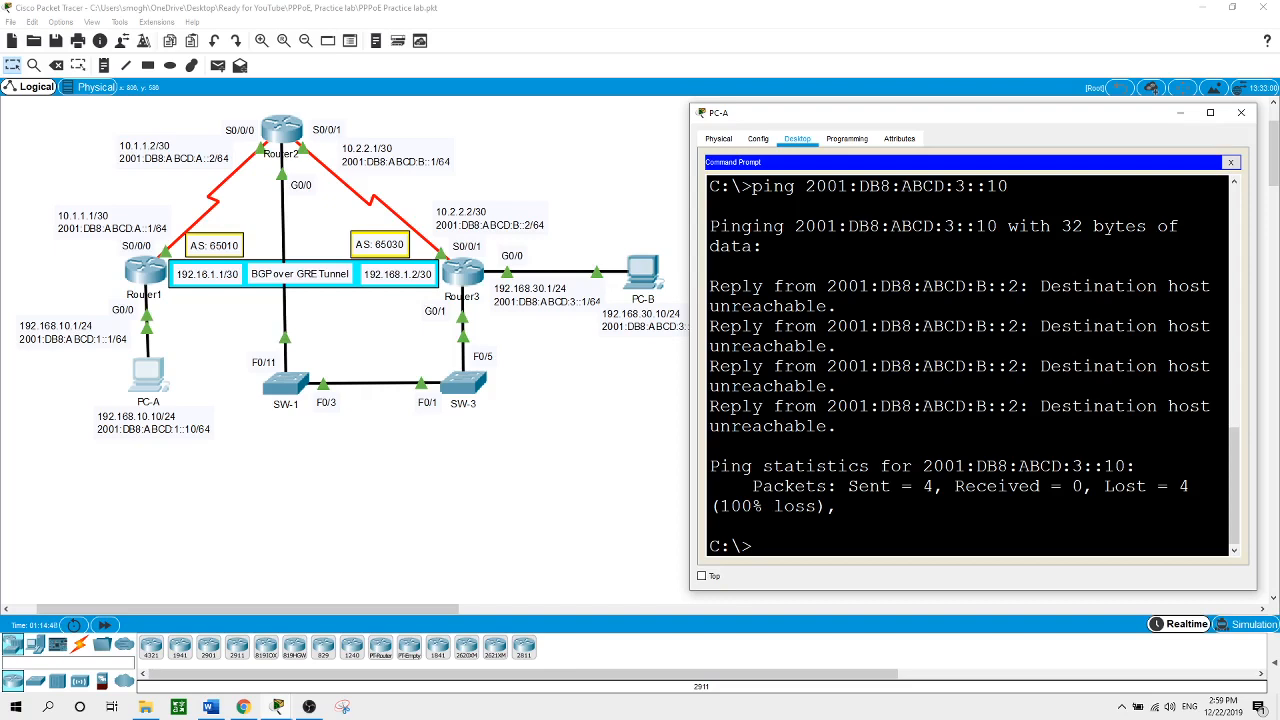
{"action": "left_click", "coordinate": [583, 423]}
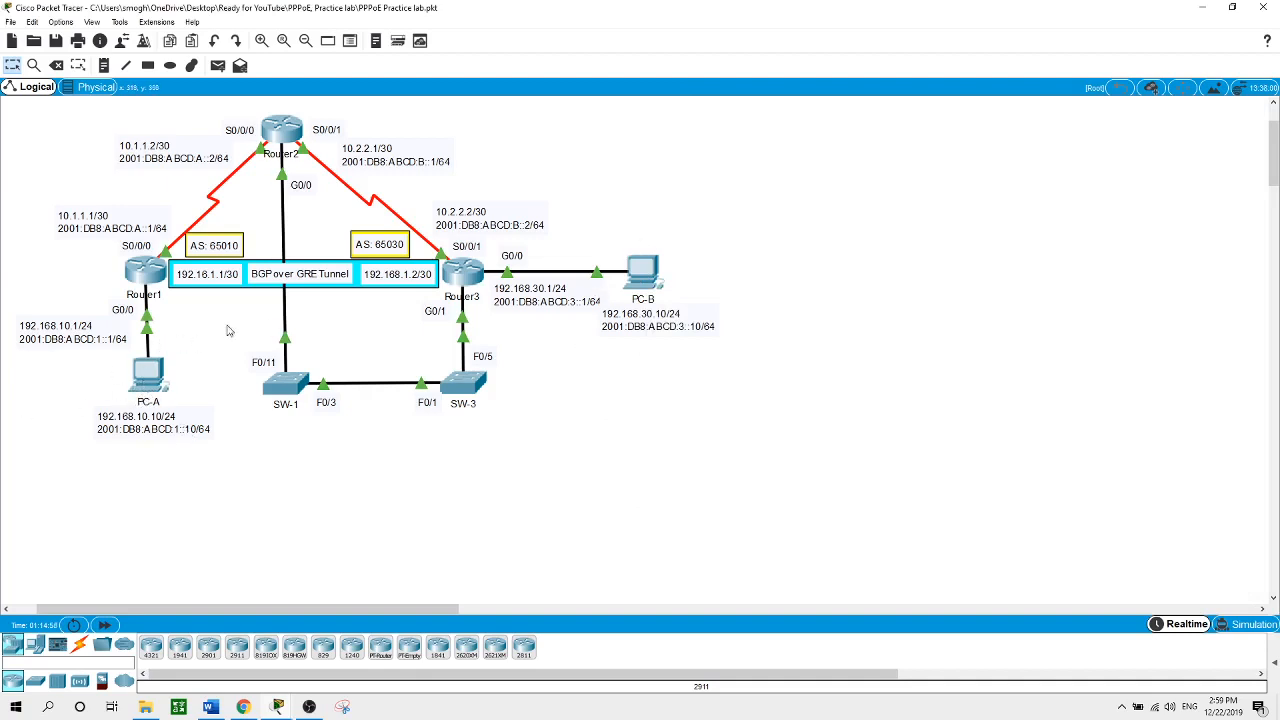
From PC-B, ping 2001:DB8:ABCD:1::10 and 192.168.10.10, then close PC-B
{"action": "left_click", "coordinate": [641, 270]}
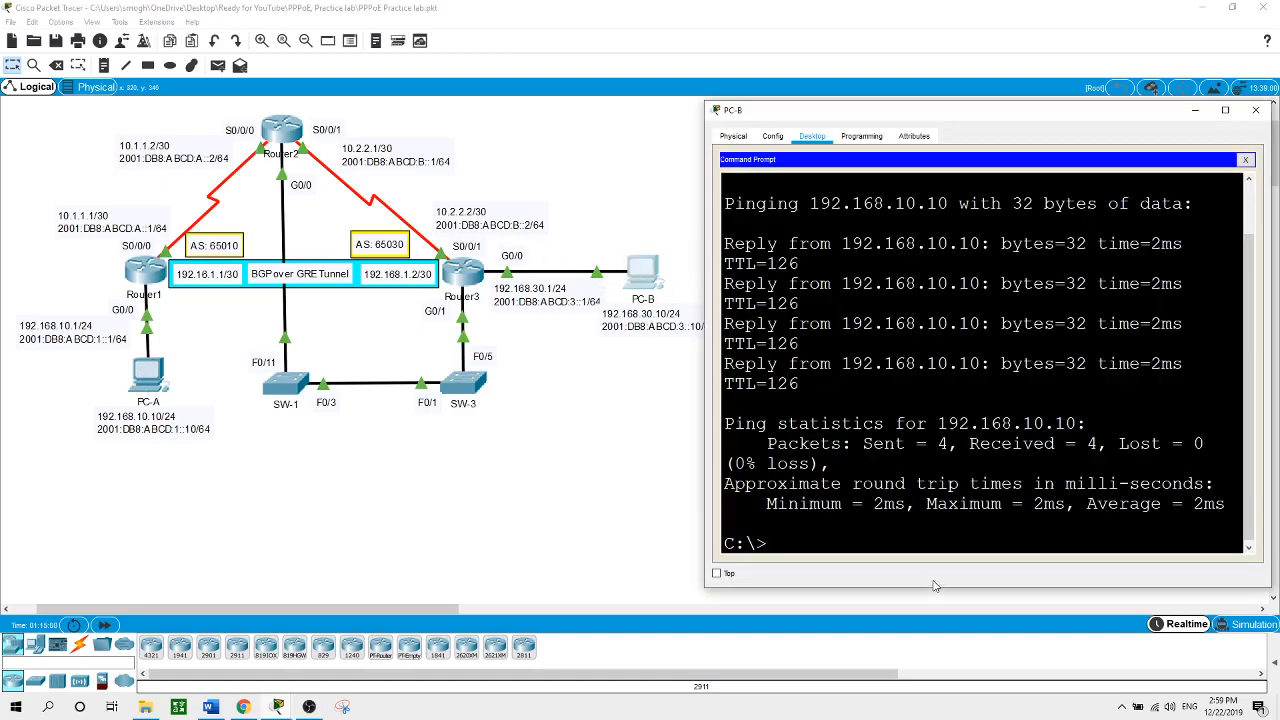
{"action": "type", "text": "ping 2001:DB8:"}
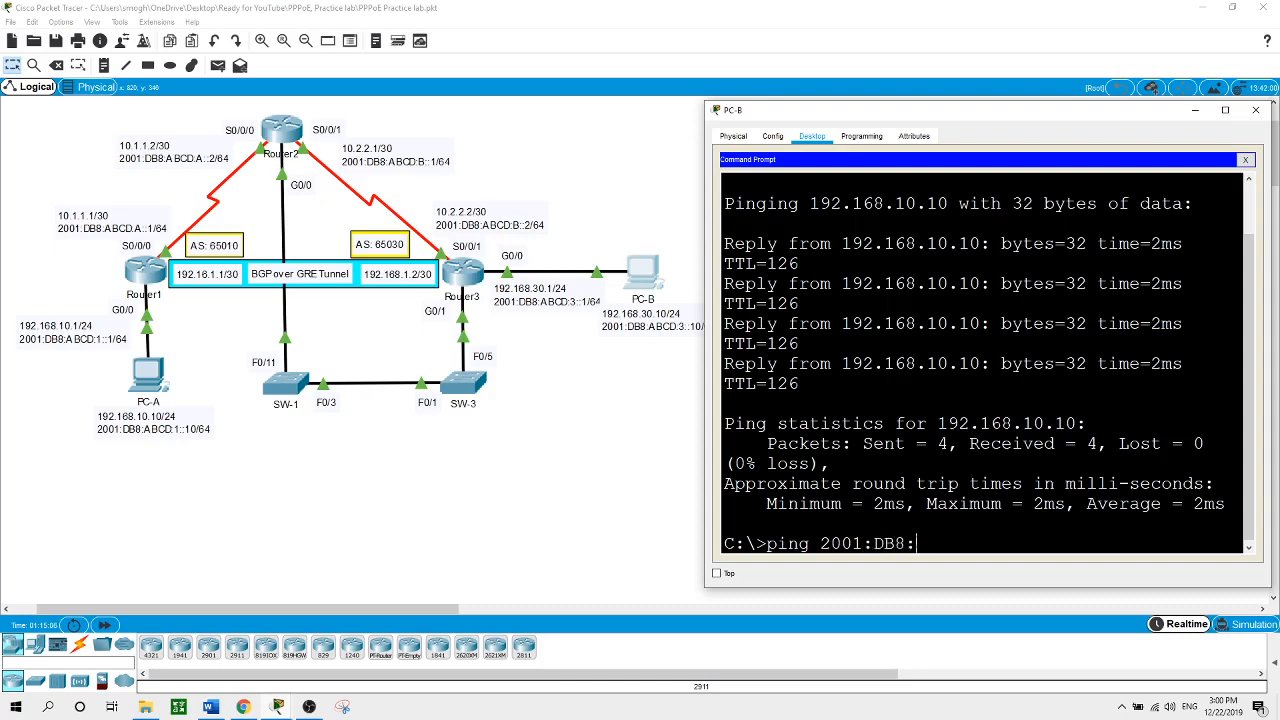
{"action": "type", "text": "ABCD:1::10"}
{"action": "key", "text": "Return"}
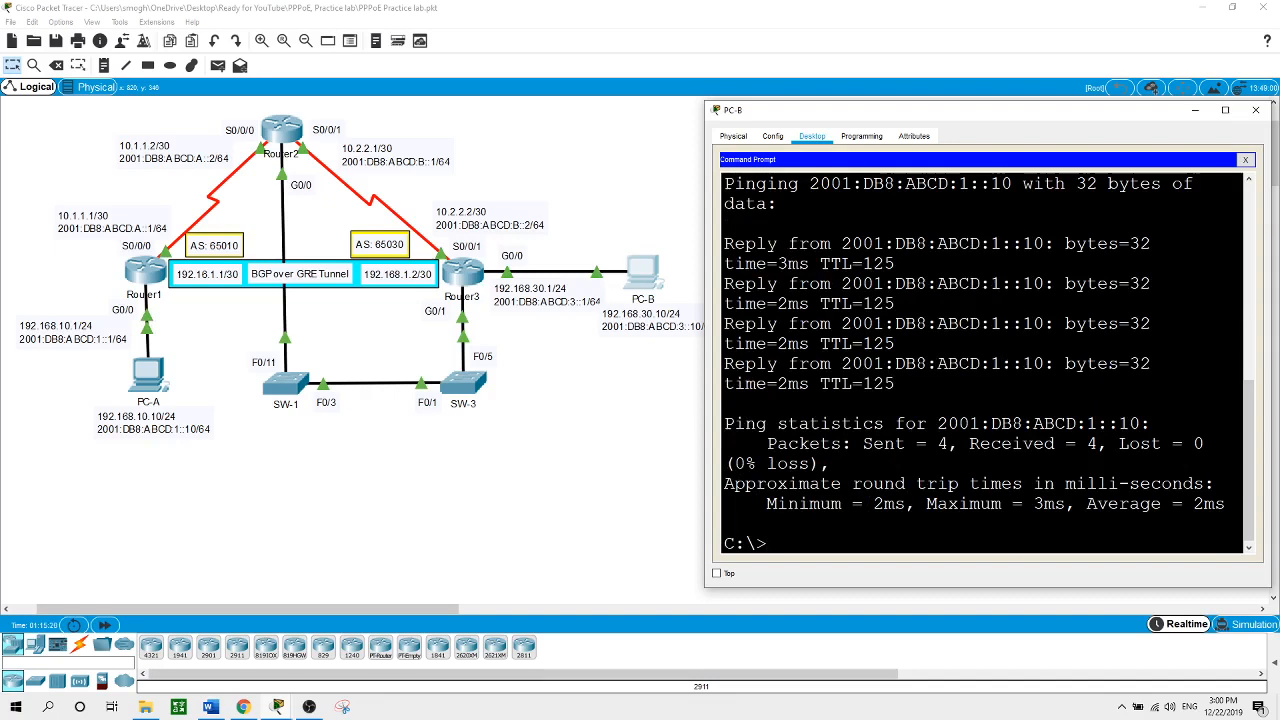
{"action": "type", "text": "ping 192.168"}
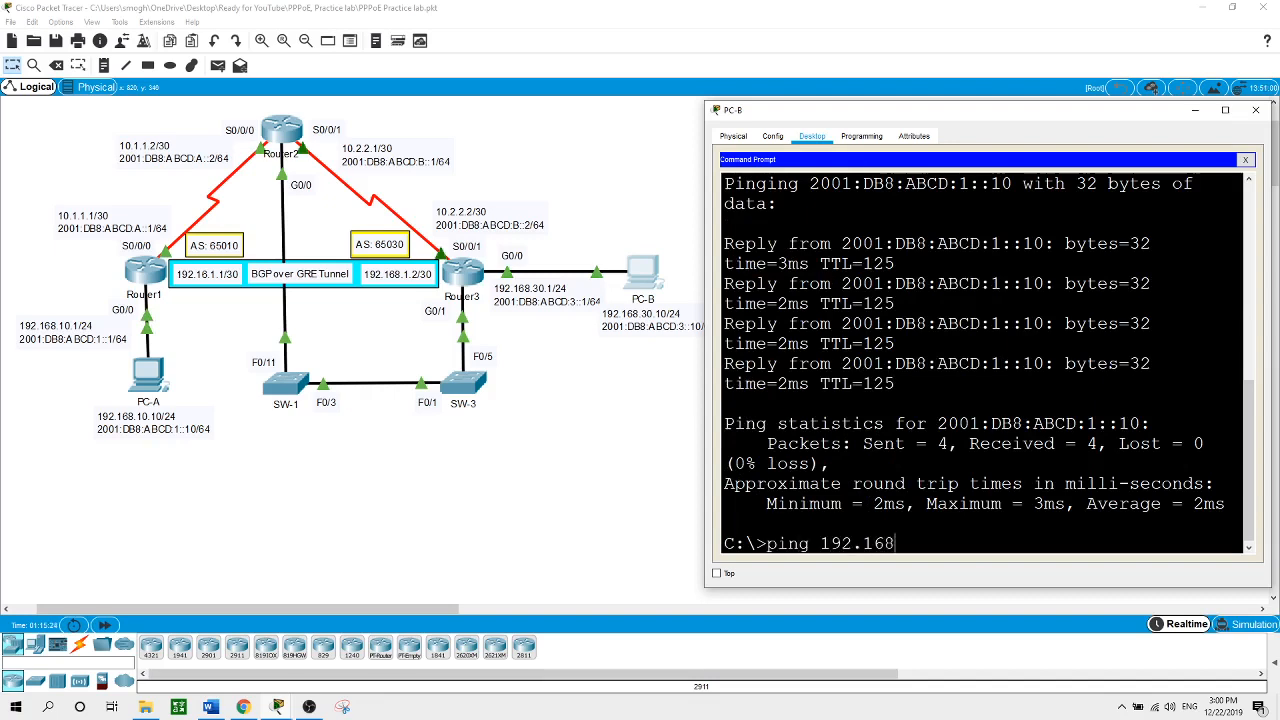
{"action": "type", "text": ".10.10"}
{"action": "key", "text": "Return"}
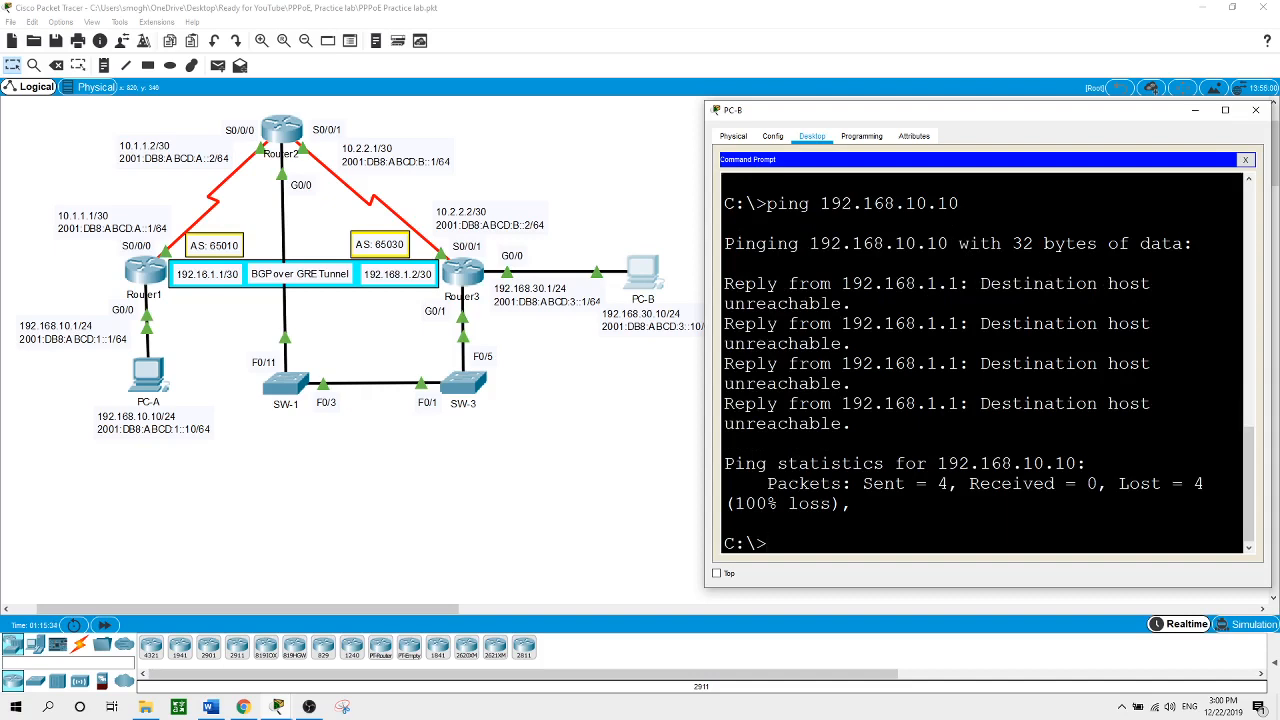
{"action": "left_click", "coordinate": [622, 566]}
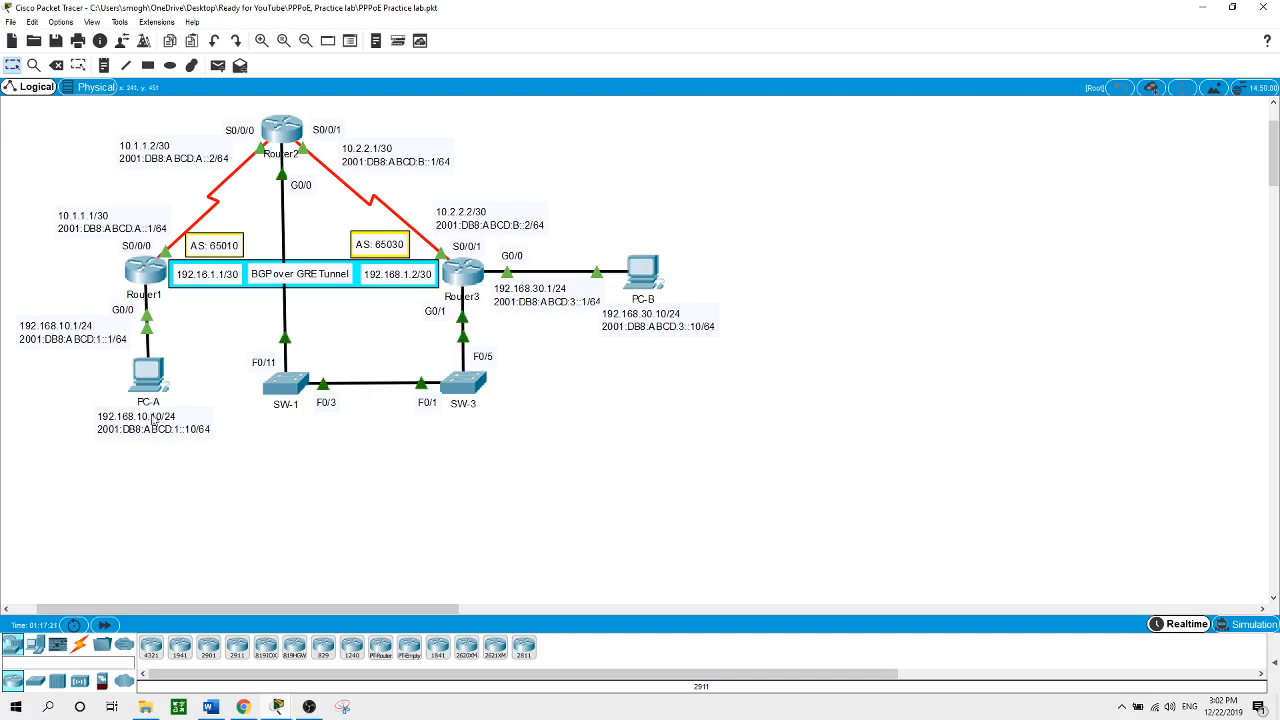
On Router1, leave interface mode and create standard list SNMP permitting 192.168.10.0 0.0.0.255
{"action": "left_click", "coordinate": [152, 270]}
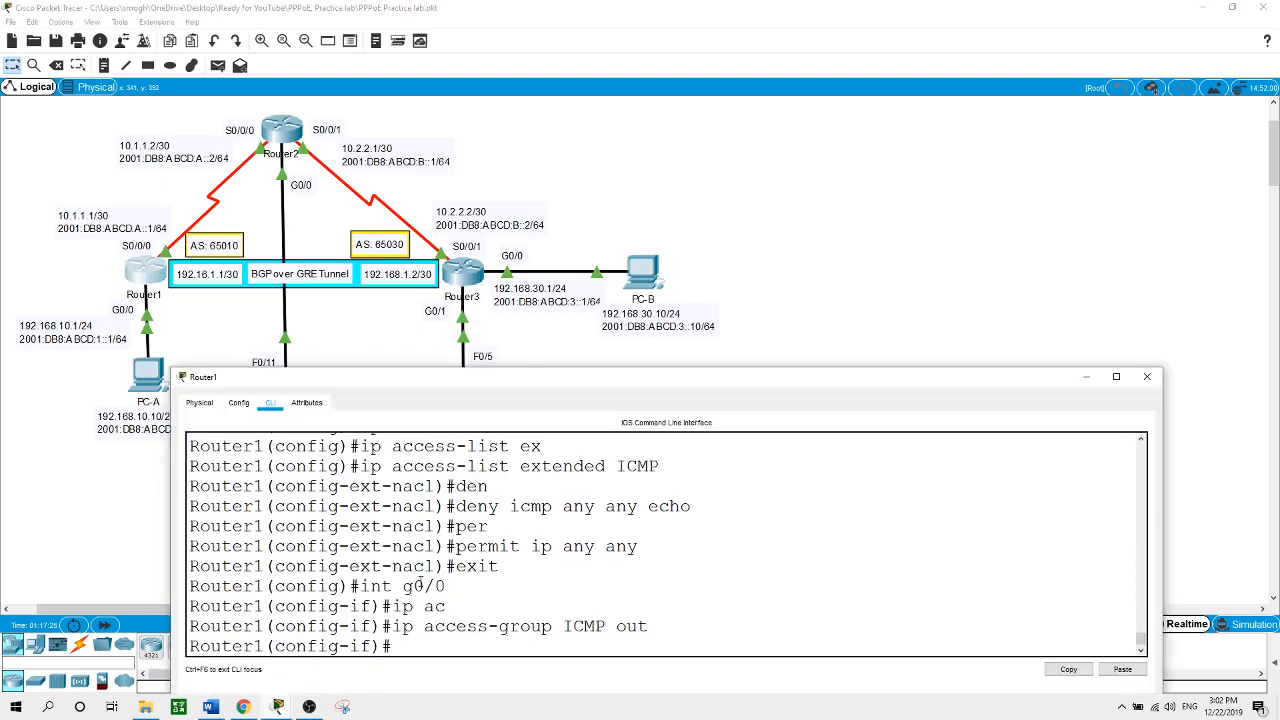
{"action": "type", "text": "exit"}
{"action": "key", "text": "Return"}
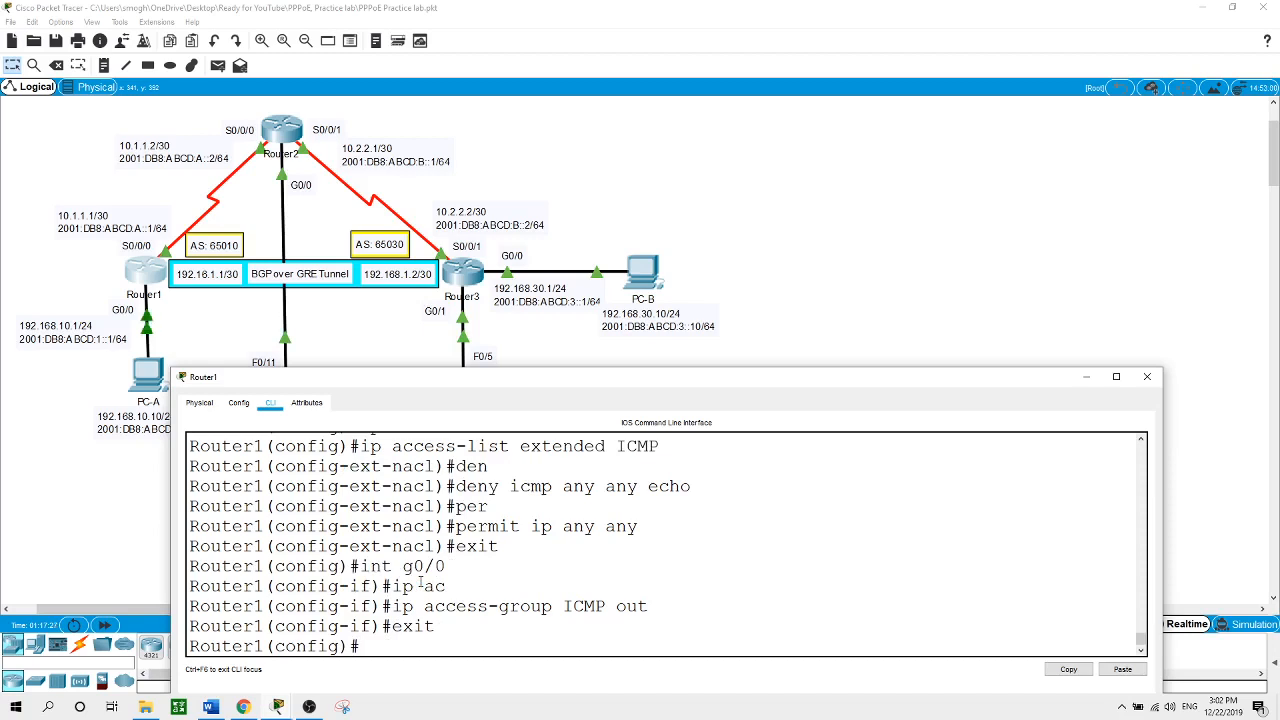
{"action": "type", "text": "ip ac"}
{"action": "key", "text": "Tab"}
{"action": "type", "text": "st"}
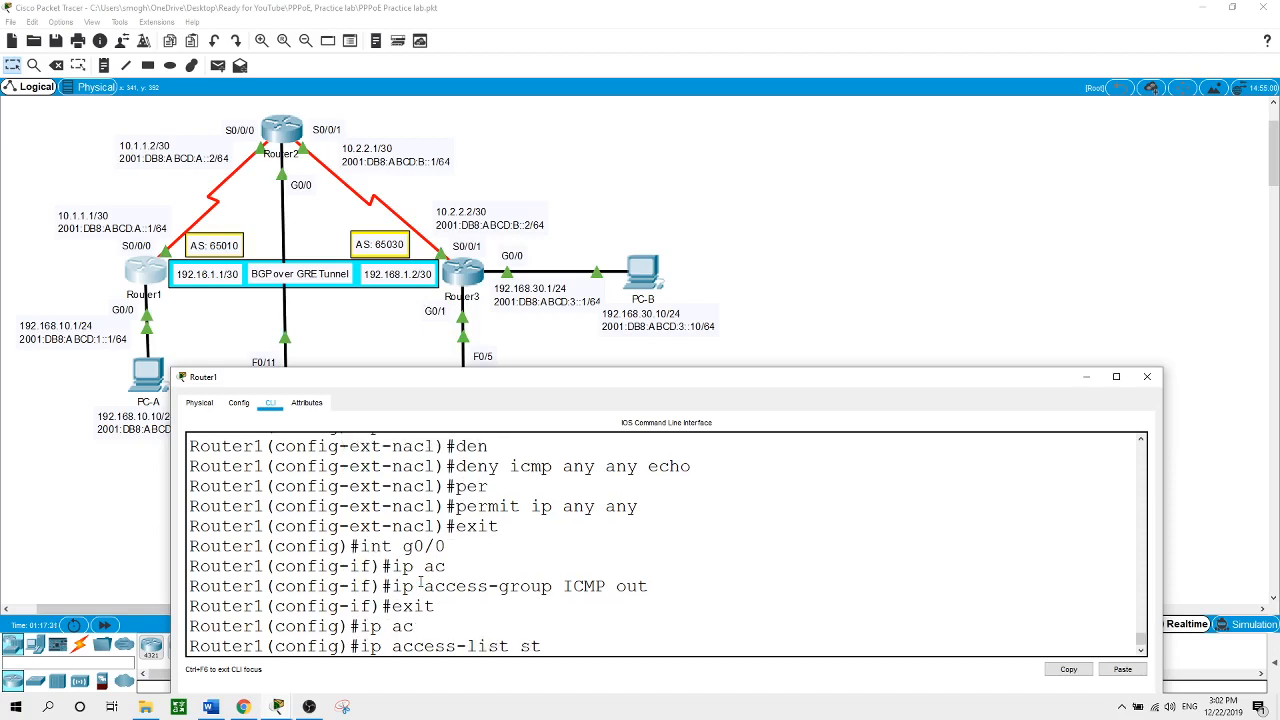
{"action": "key", "text": "Tab"}
{"action": "type", "text": "SNMP"}
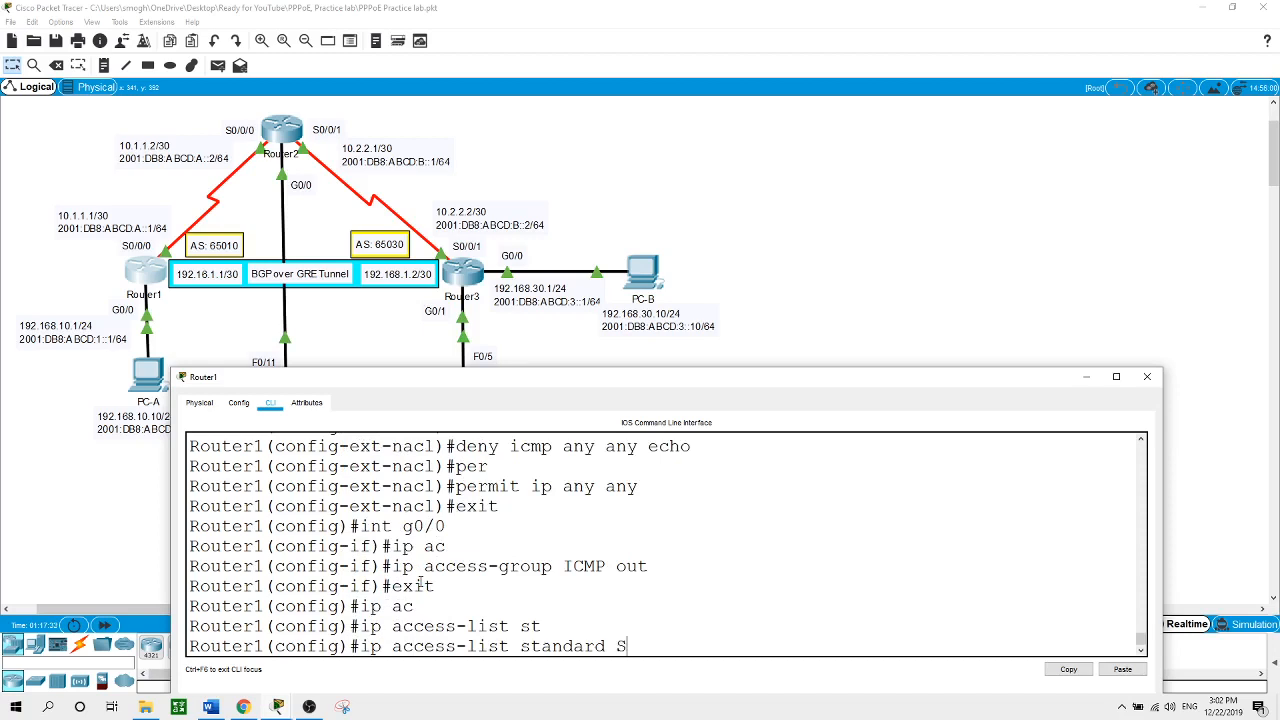
{"action": "type", "text": "per"}
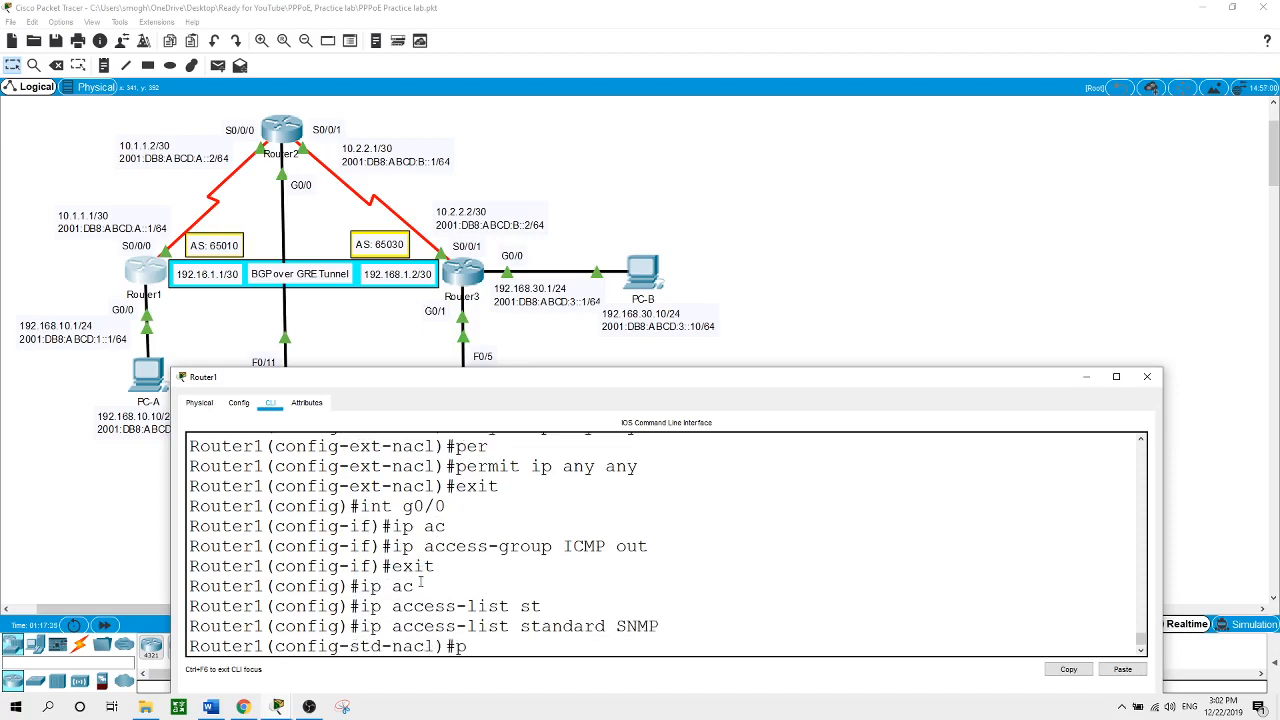
{"action": "key", "text": "Tab"}
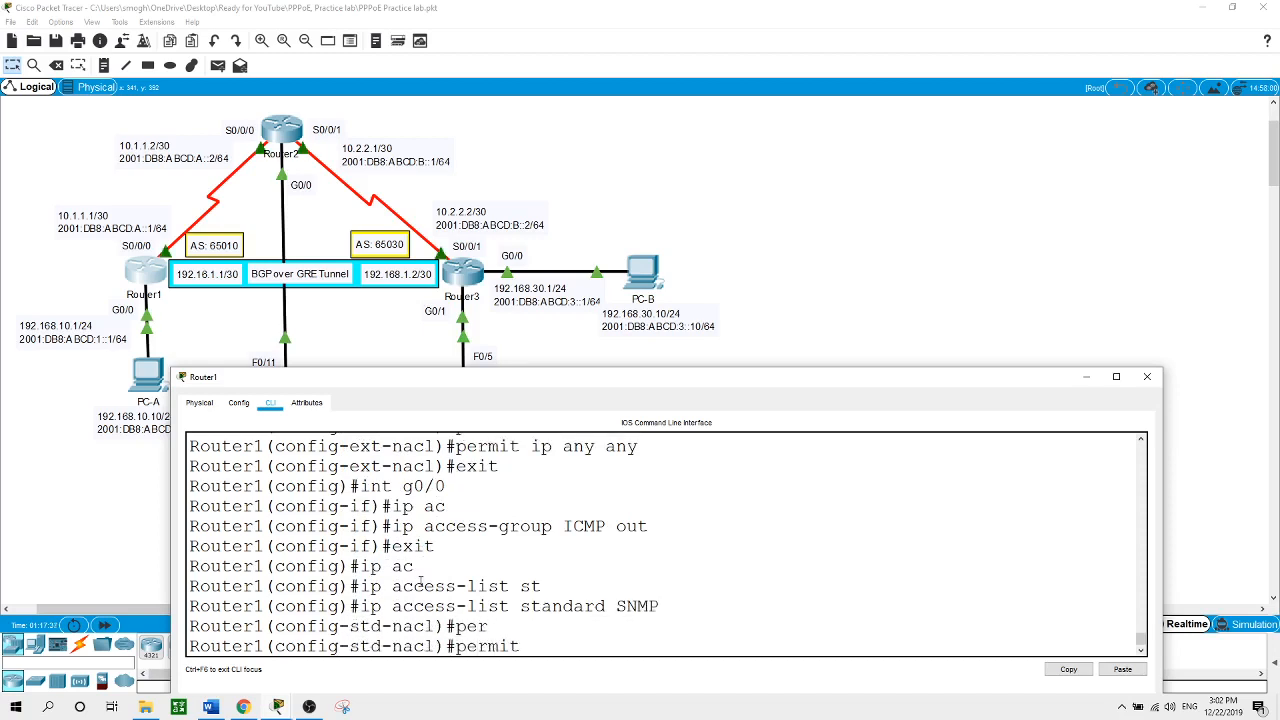
{"action": "type", "text": "192.168.10.0 "}
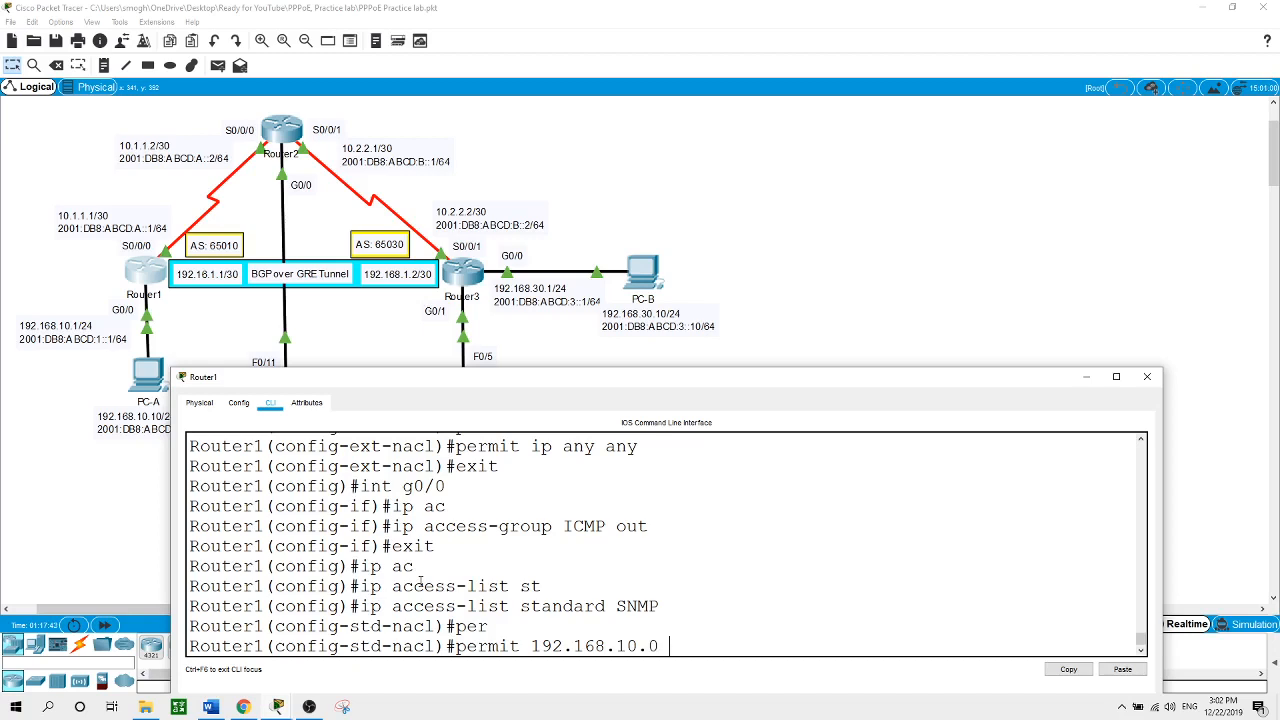
{"action": "type", "text": "0.0.0.255"}
{"action": "key", "text": "Return"}
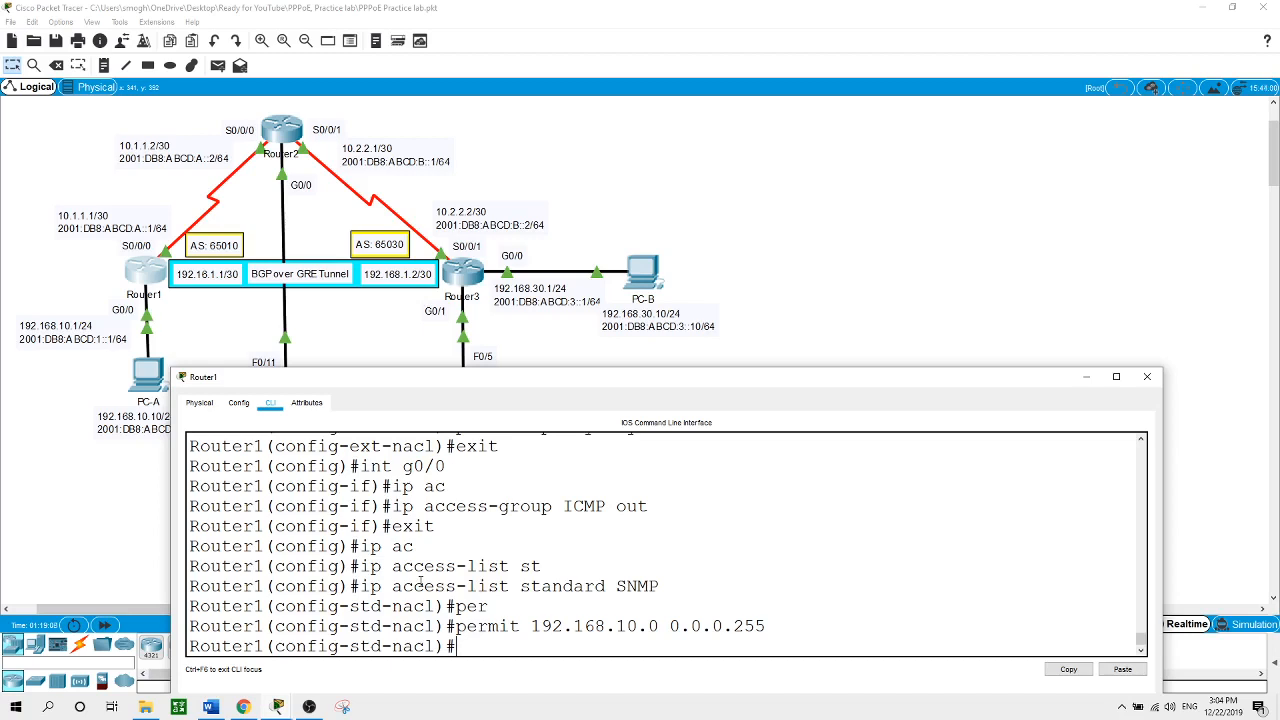
Enter 'snmp-server vies SNMP-RO iso included' on Router1, which the router rejects
{"action": "type", "text": "snm"}
{"action": "key", "text": "Tab"}
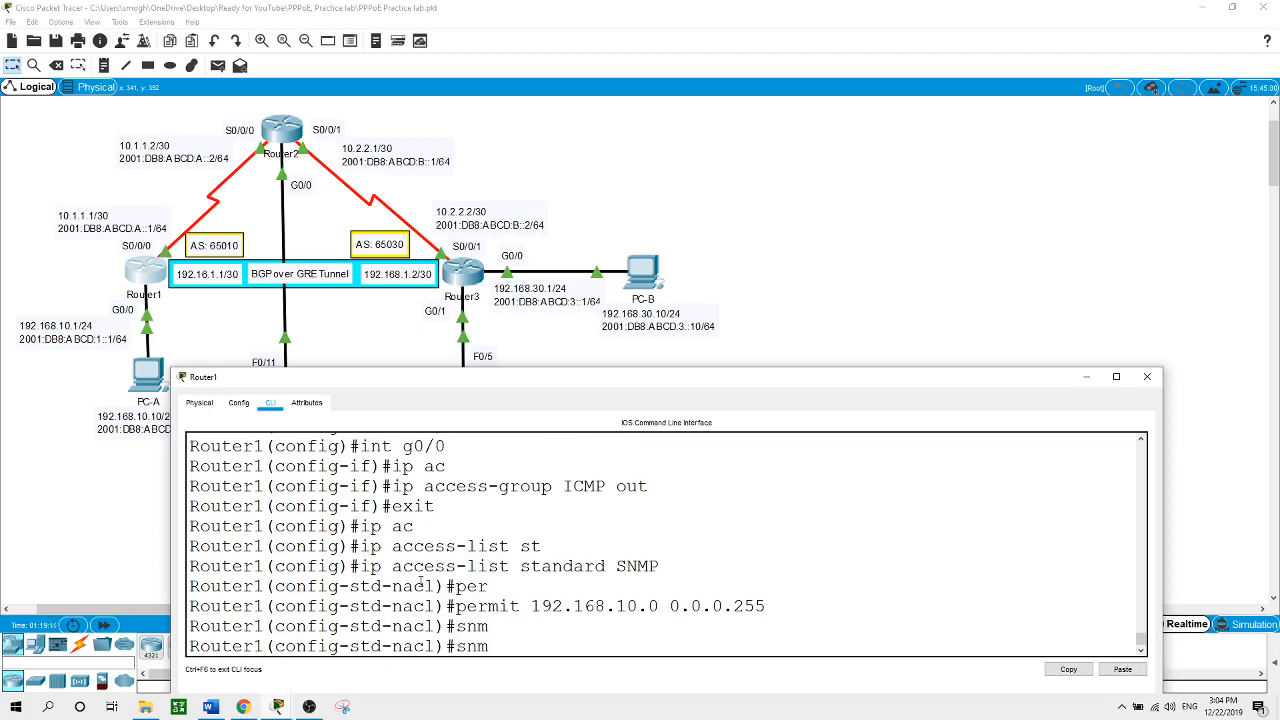
{"action": "type", "text": "p-se"}
{"action": "key", "text": "Tab"}
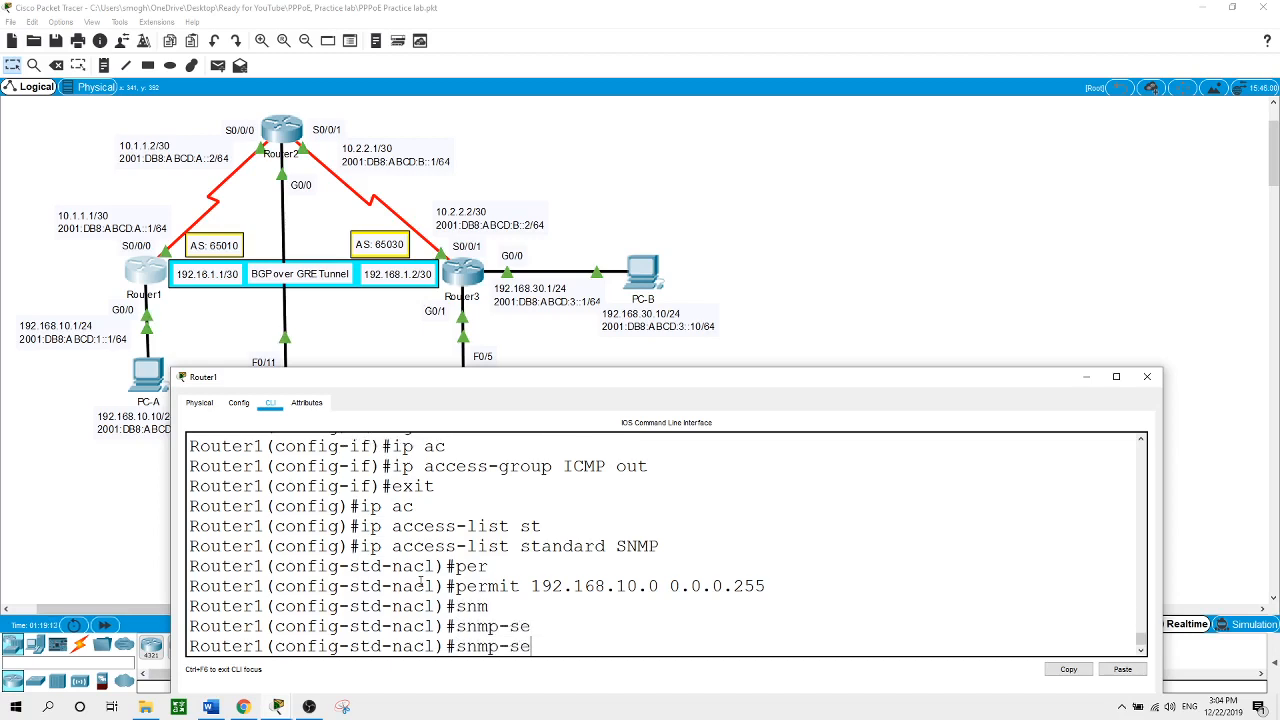
{"action": "type", "text": "rver vies SNMP-"}
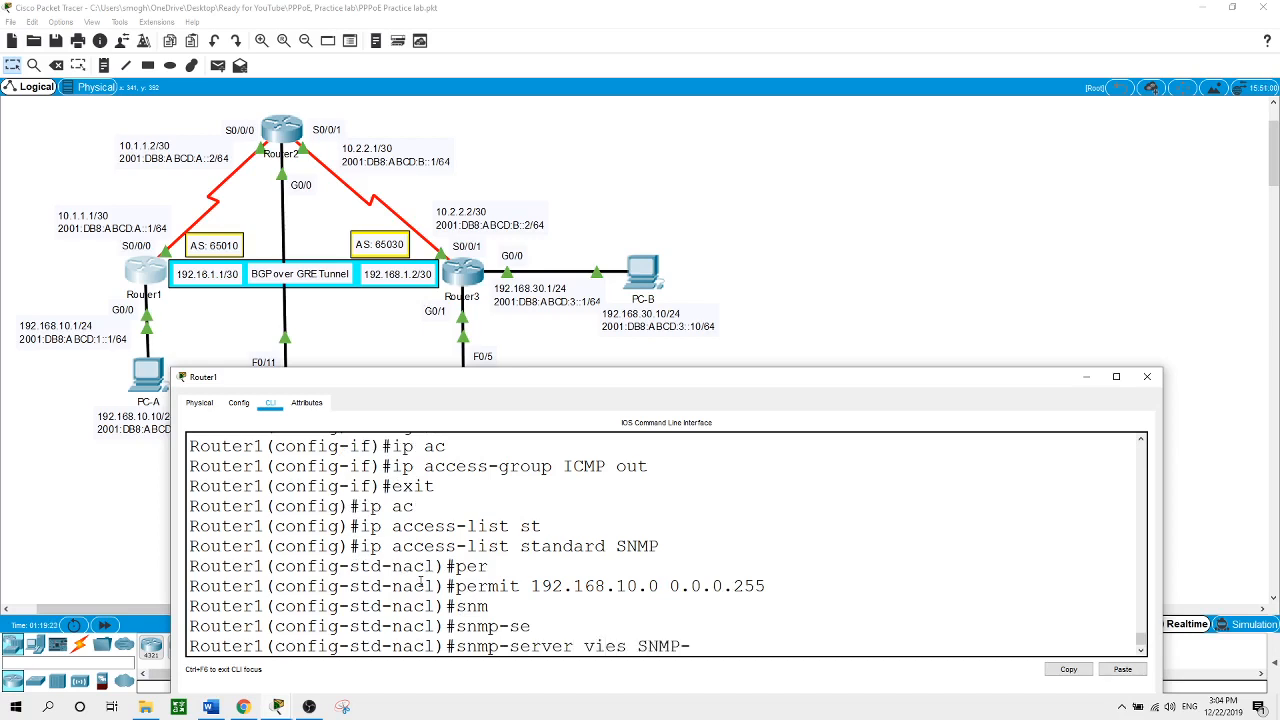
{"action": "type", "text": "RO iso included"}
{"action": "key", "text": "Return"}
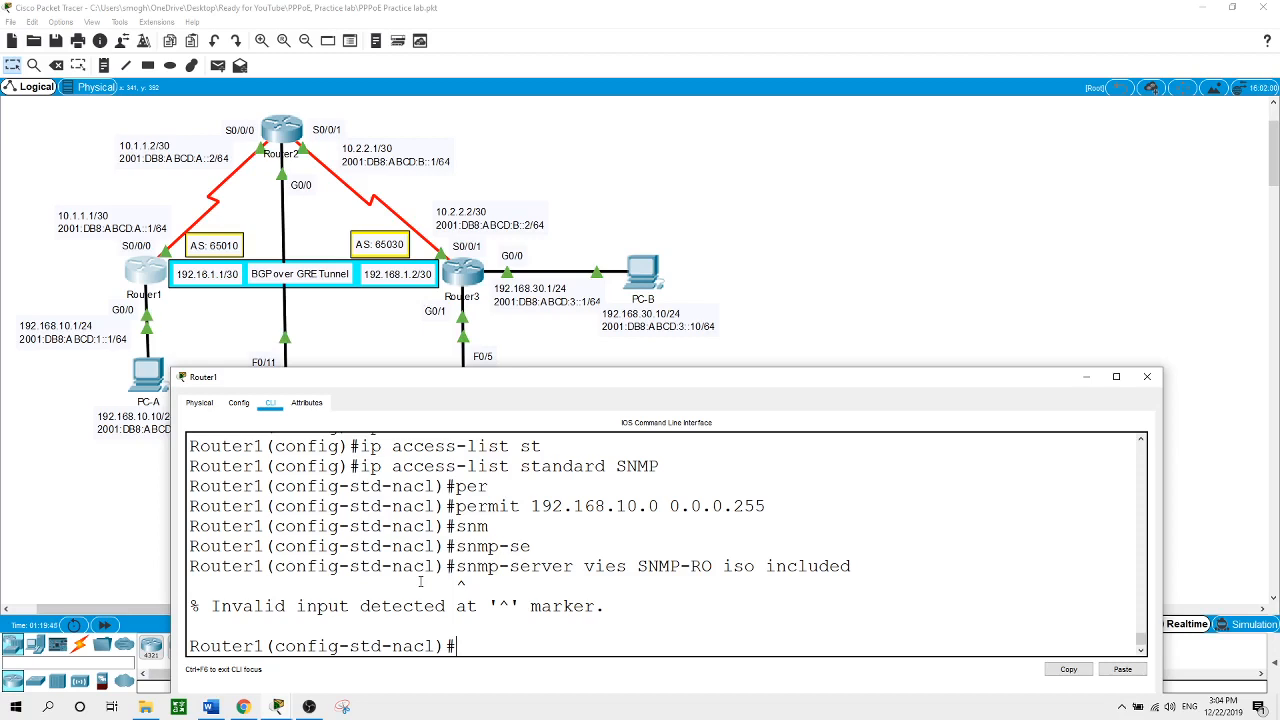
Exit the SNMP access list to global configuration and start an snmp-server command
{"action": "type", "text": "exit"}
{"action": "key", "text": "Return"}
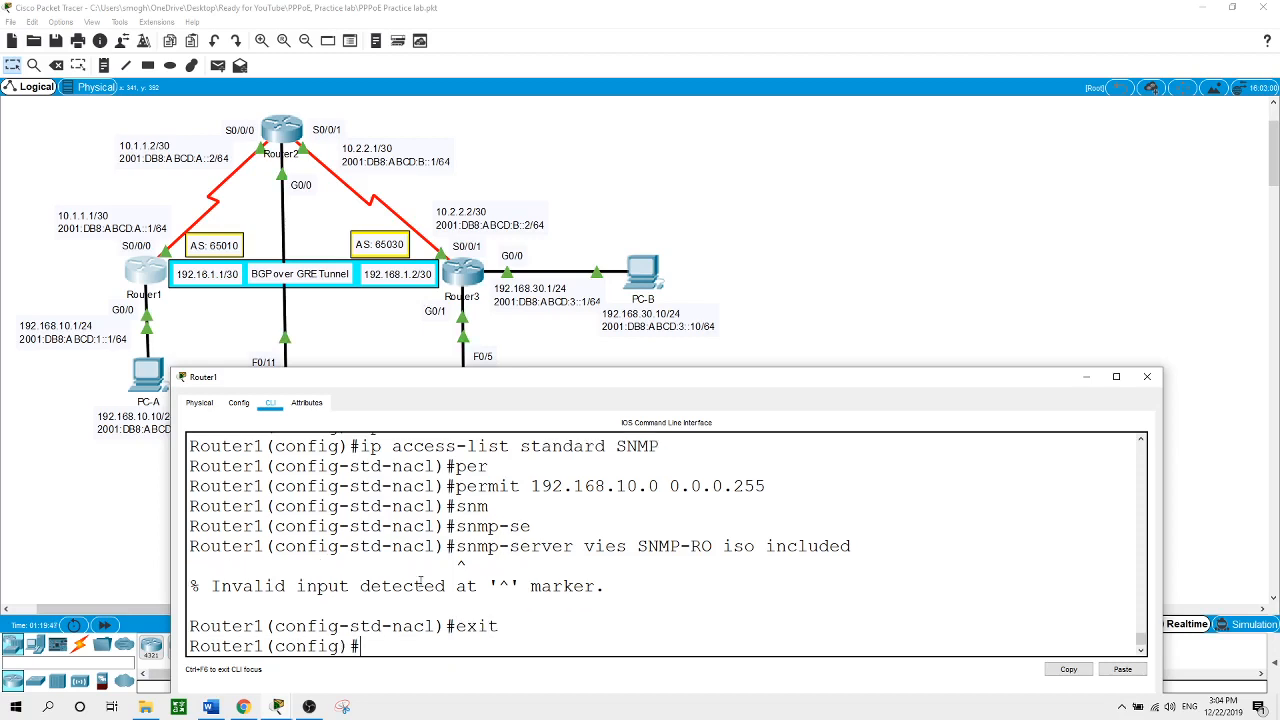
{"action": "type", "text": "snm"}
{"action": "key", "text": "Tab"}
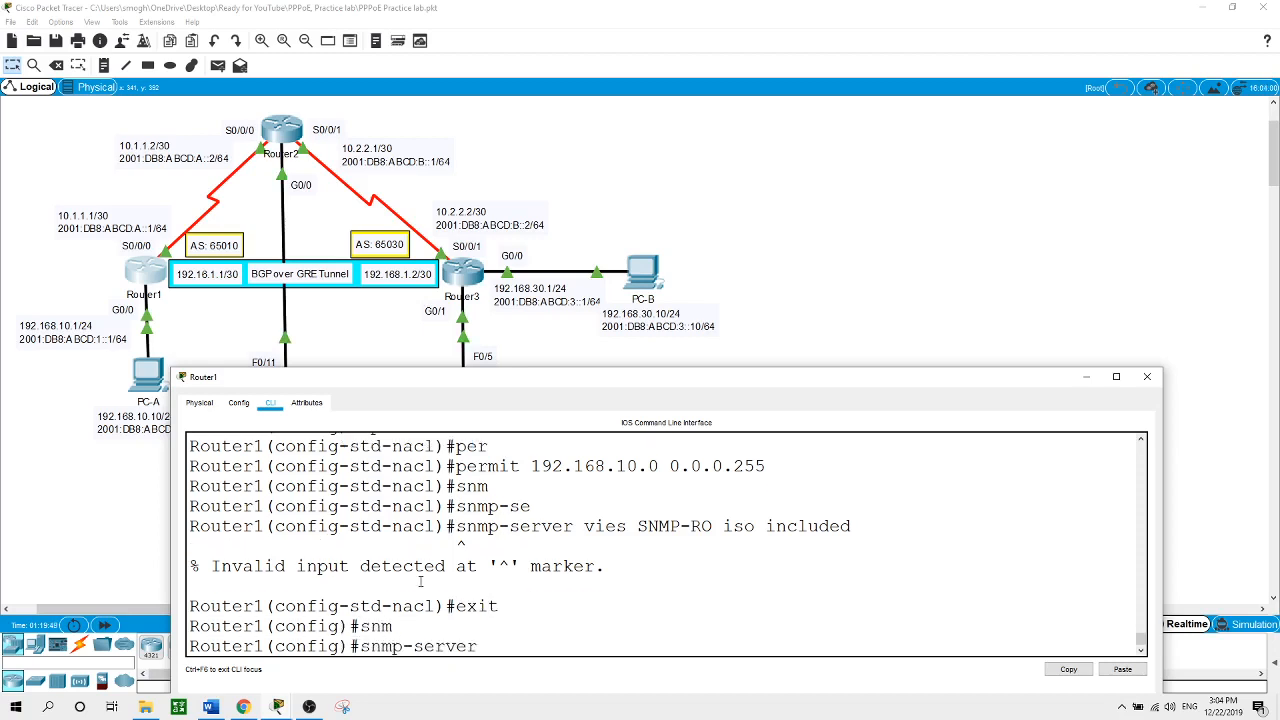
List snmp-server options with '?' and retry 'snmp-server view SNMP-RO iso included', again rejected
{"action": "type", "text": "?"}
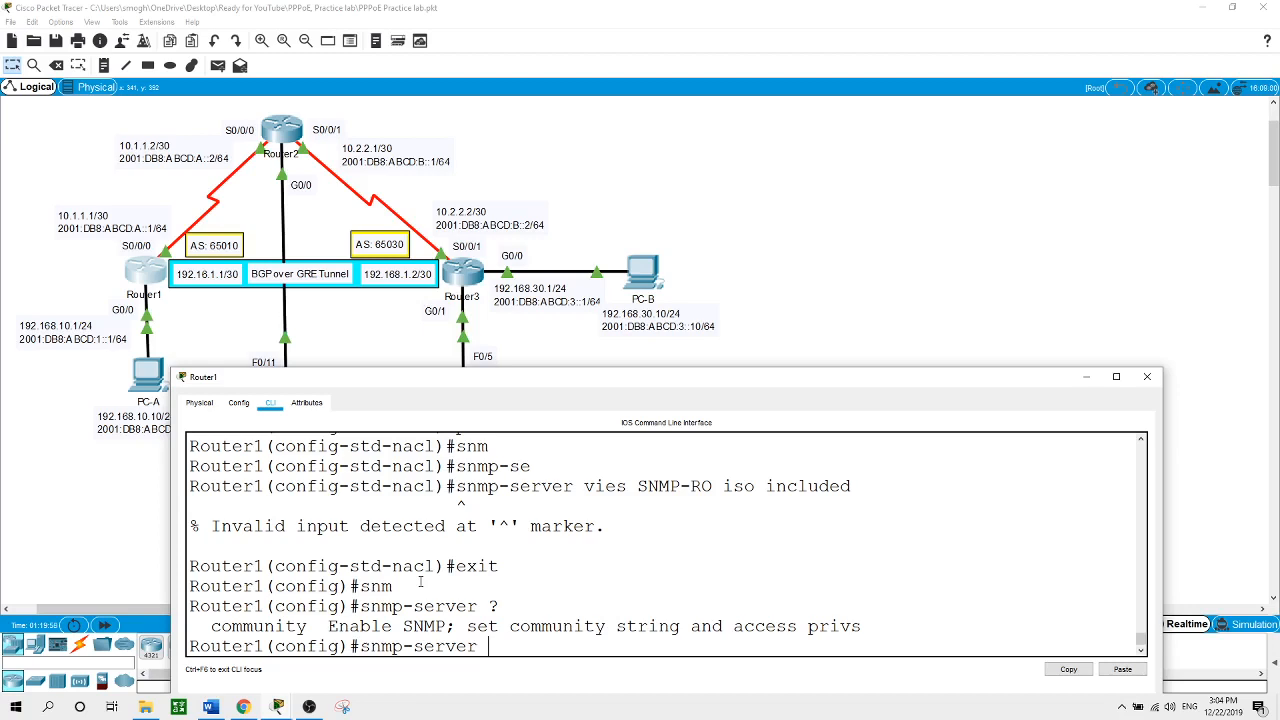
{"action": "type", "text": "view SNMP-R"}
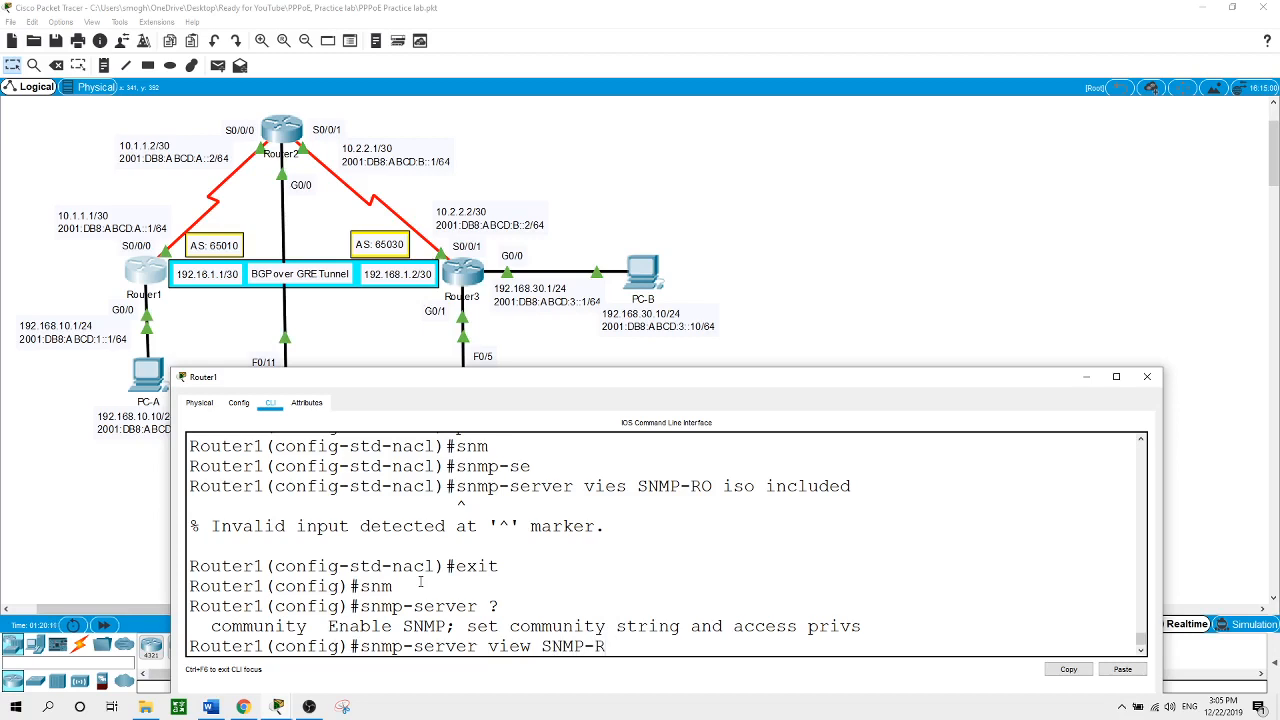
{"action": "type", "text": "O iso included"}
{"action": "key", "text": "Return"}
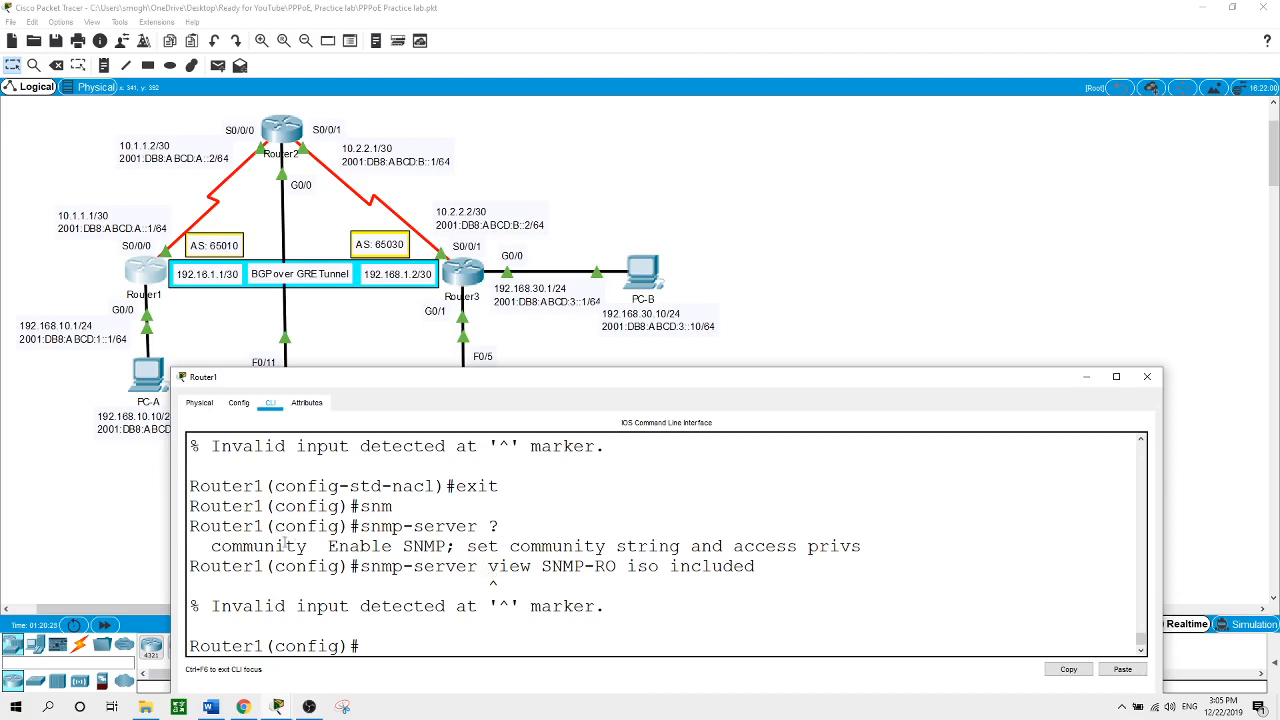
Highlight 'community' in the help output, then begin another snmp-server command
{"action": "left_click_drag", "start_coordinate": [306, 546], "coordinate": [211, 546]}
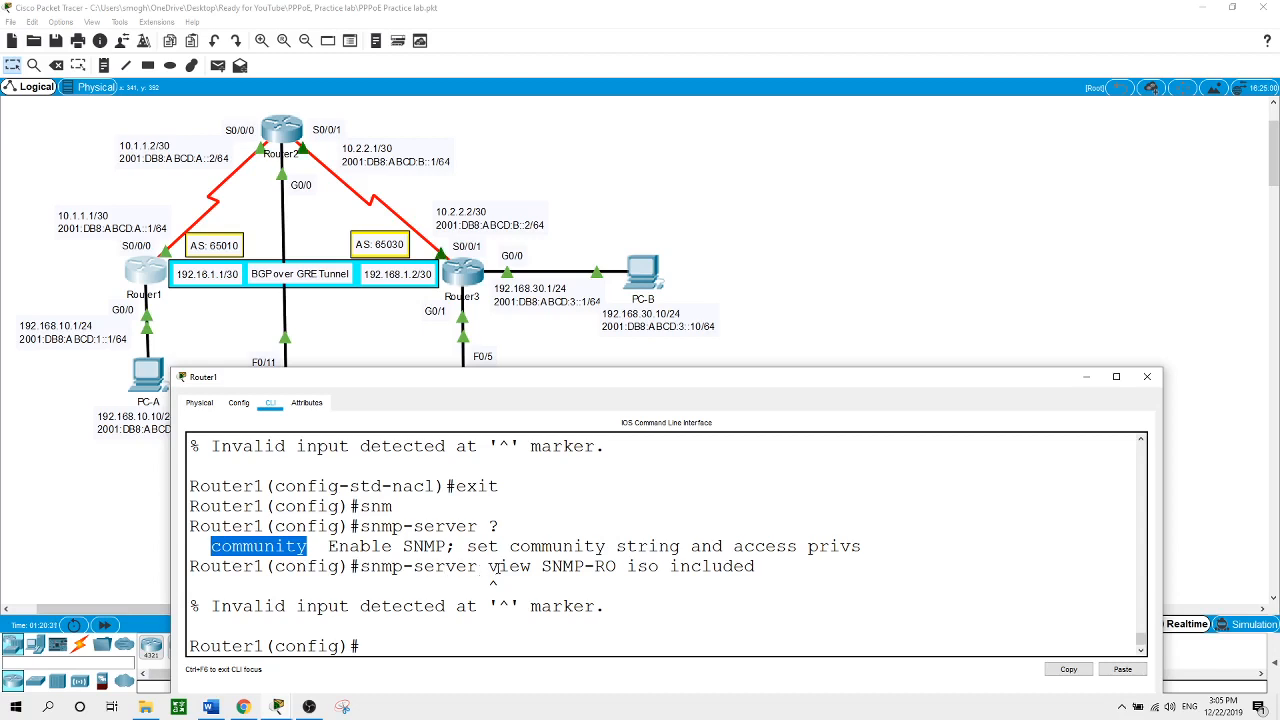
{"action": "left_click", "coordinate": [466, 643]}
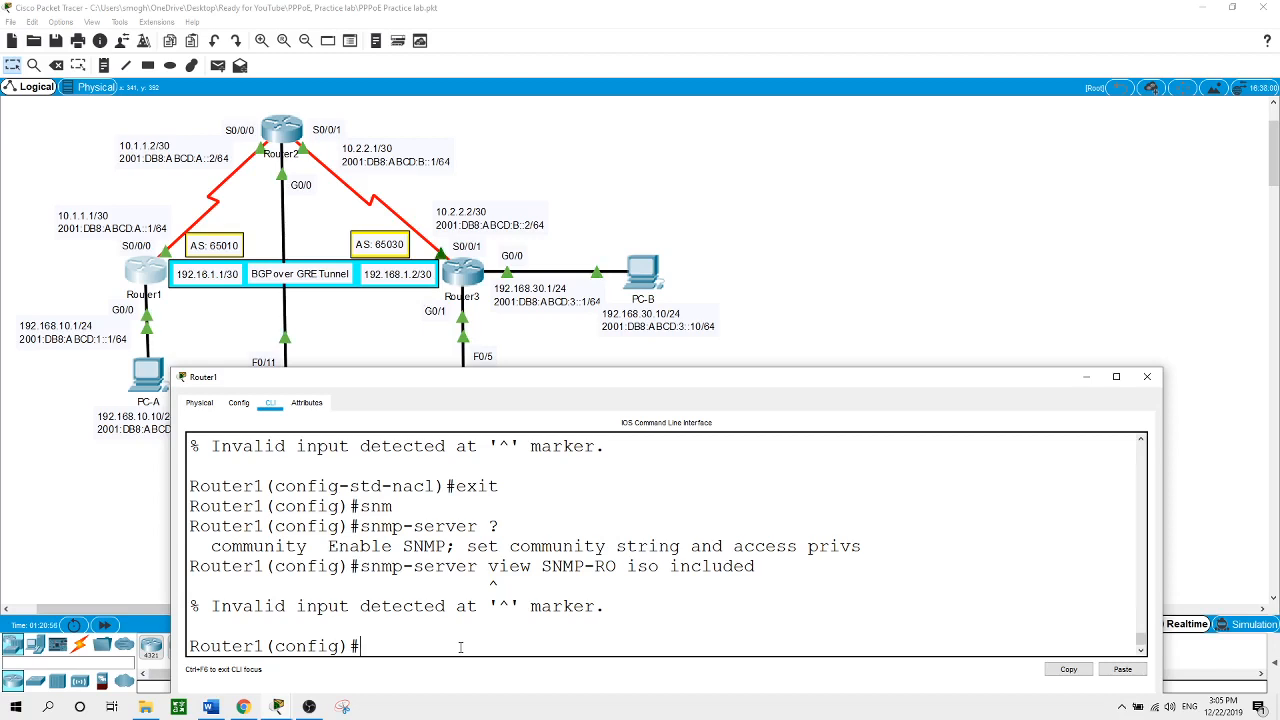
{"action": "type", "text": "sn"}
{"action": "key", "text": "Tab"}
Enter 'snmp-server group SNMP v3 pri read SNMP-RO access SNMP' on Router1, which gets rejected
{"action": "type", "text": "gror"}
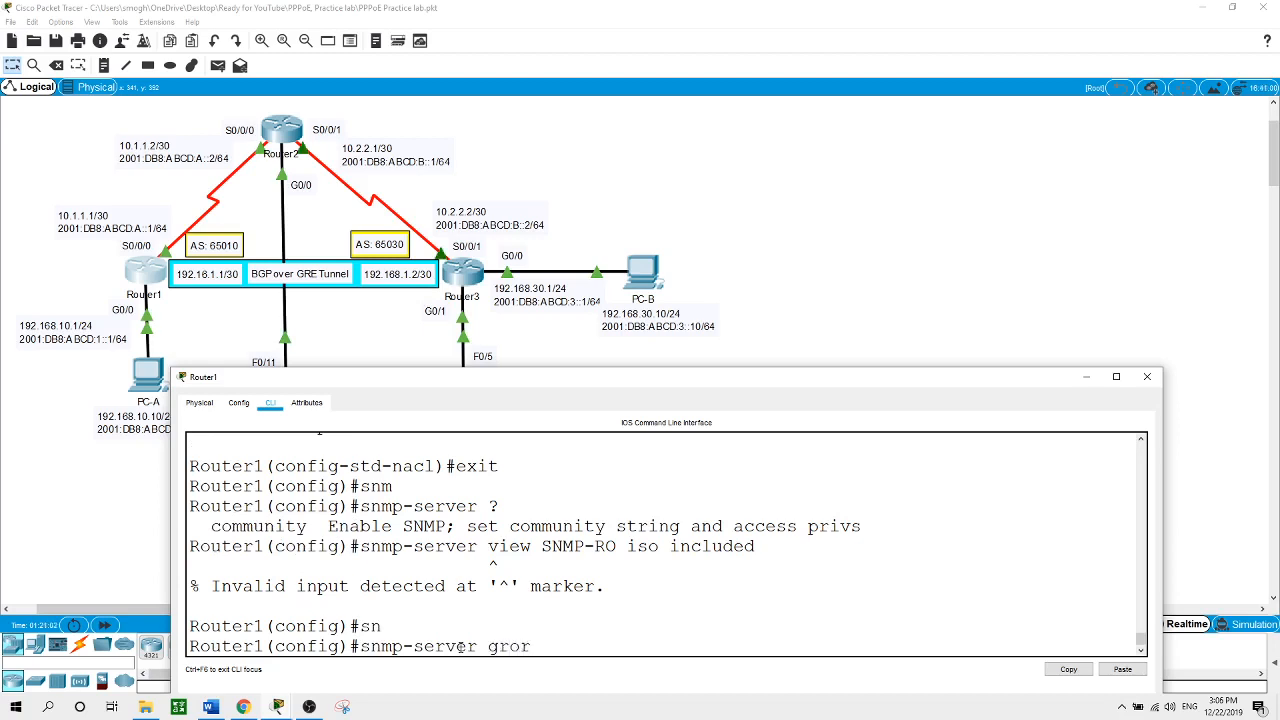
{"action": "key", "text": "BackSpace"}
{"action": "type", "text": "up SNMP v3 pri read"}
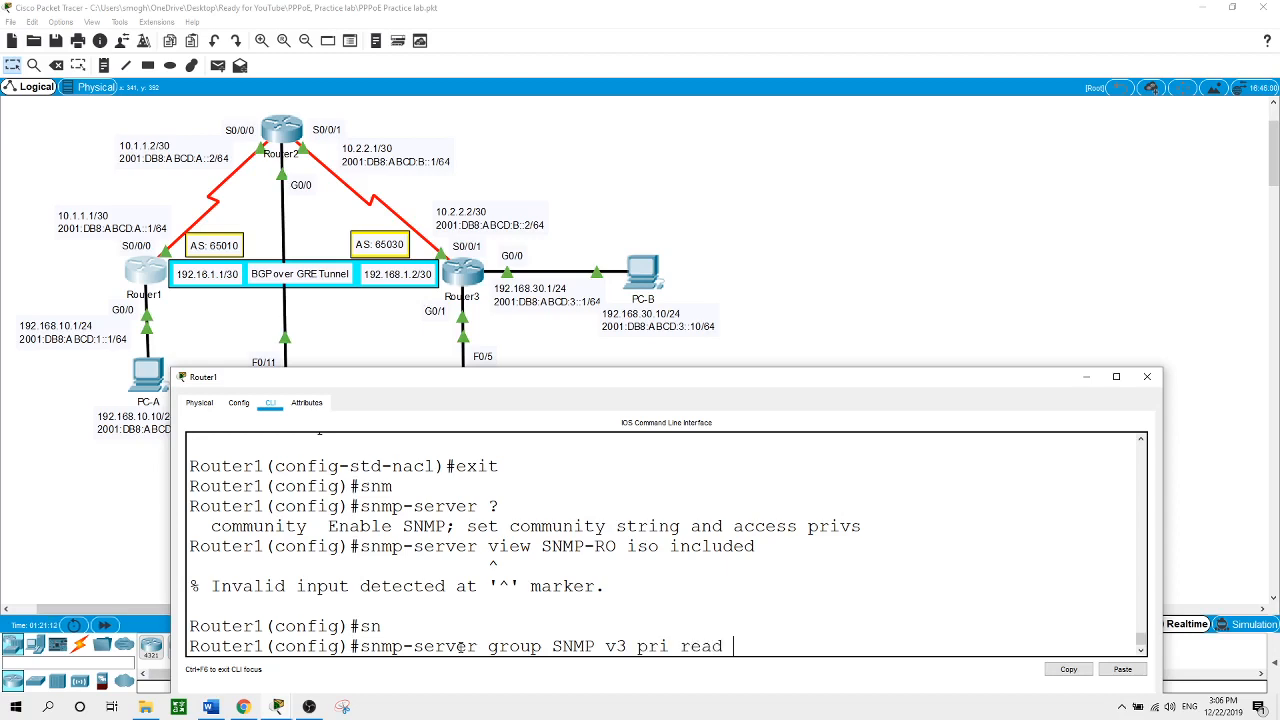
{"action": "type", "text": " SNMP-RO access"}
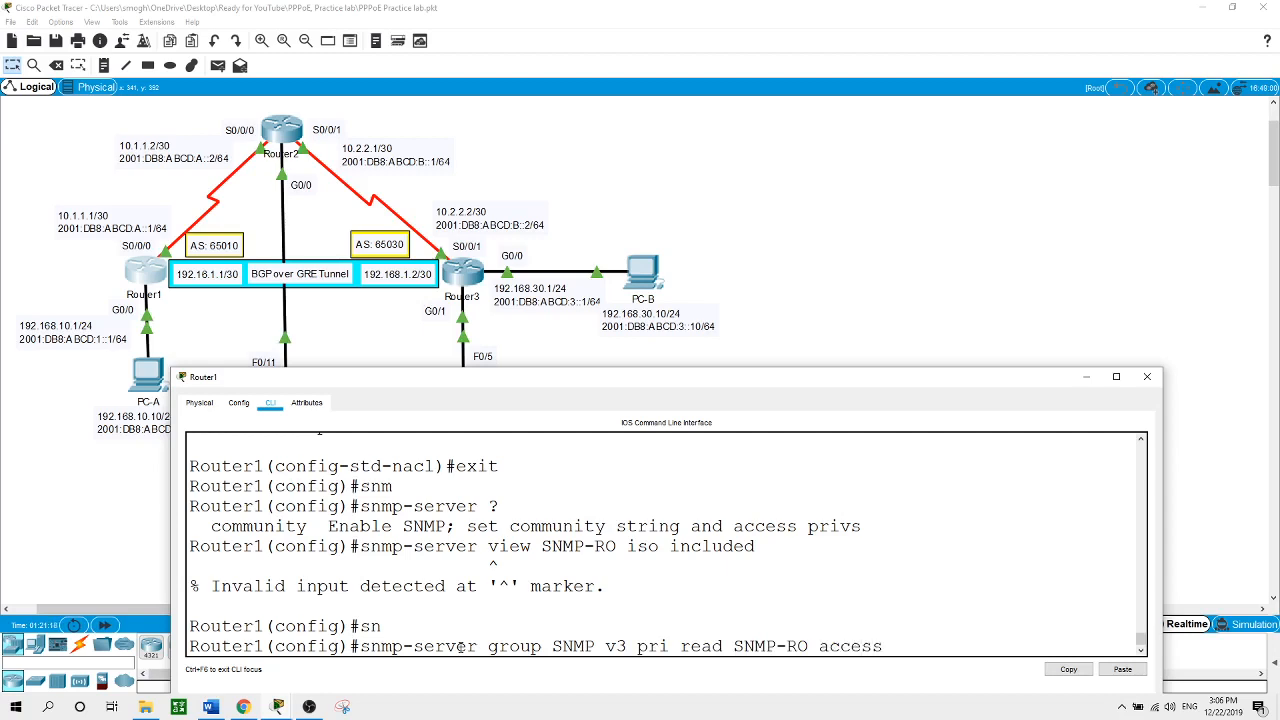
{"action": "type", "text": " SNMP"}
{"action": "key", "text": "Return"}
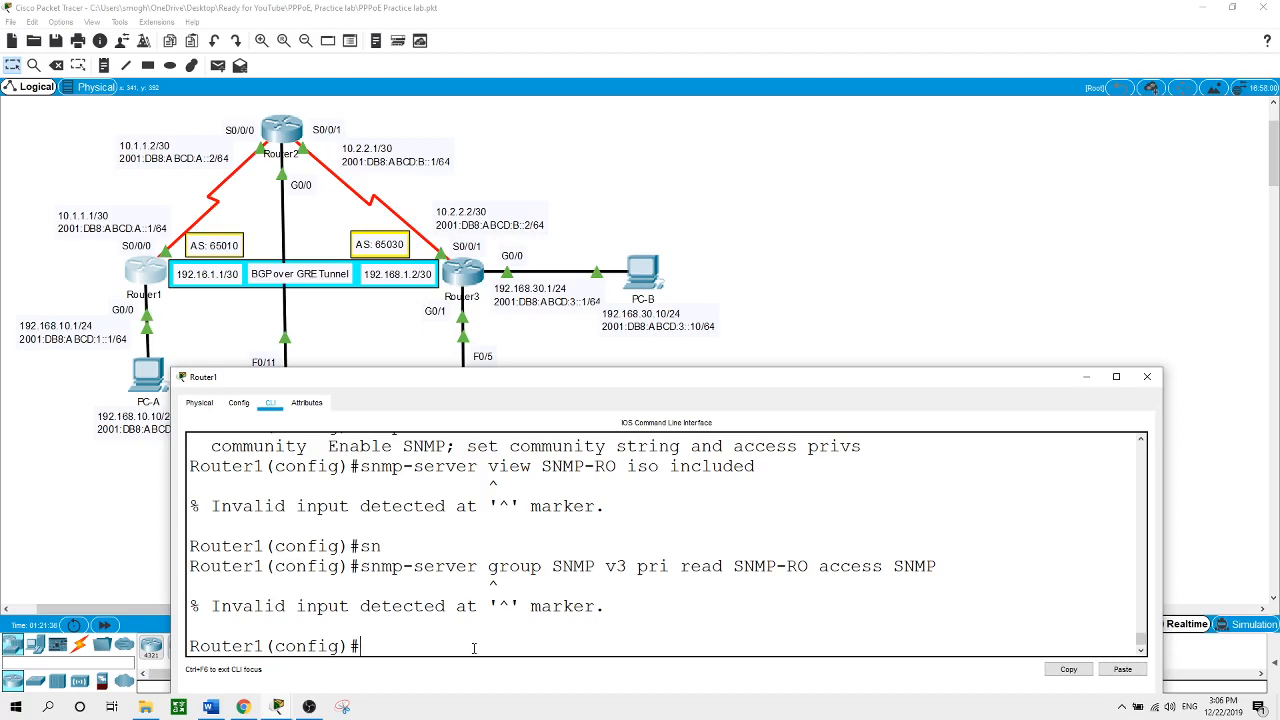
Enter snmp-server user ADMIN in group SNMP v3 with SHA auth and AES 128 passwords, then close Router1
{"action": "type", "text": "sn"}
{"action": "key", "text": "Tab"}
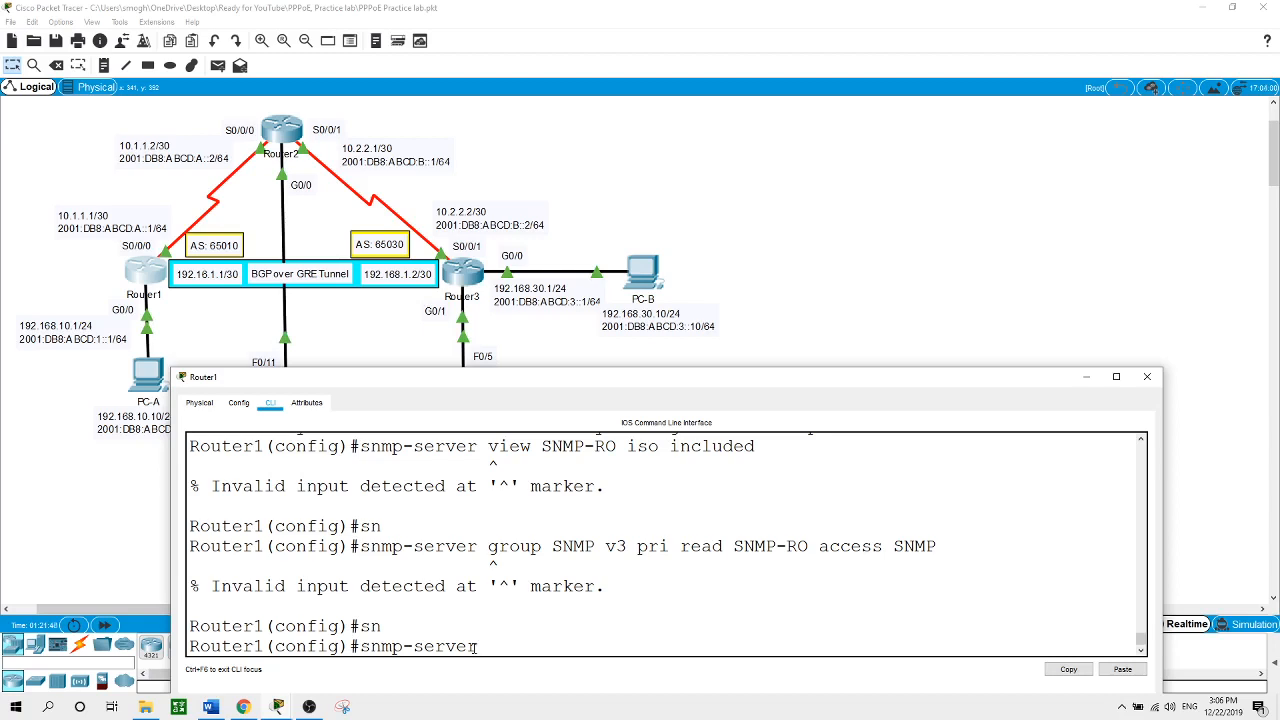
{"action": "type", "text": "user ADMIN SNMP"}
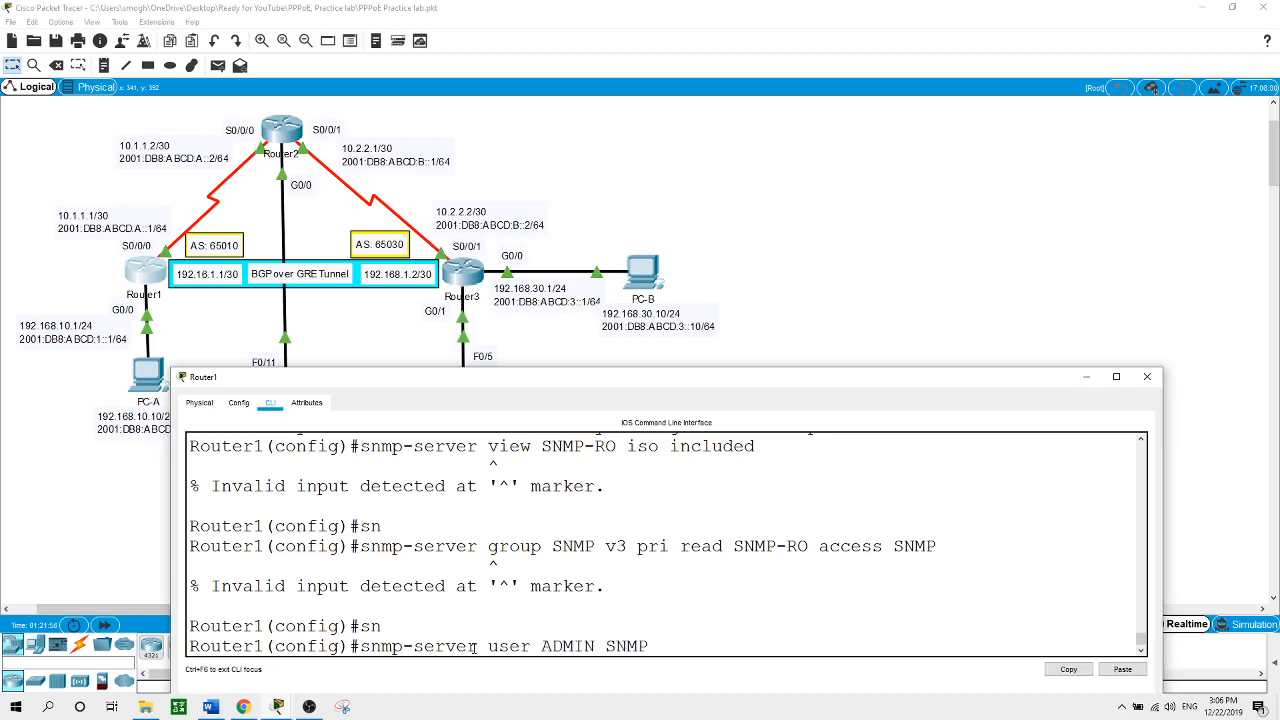
{"action": "type", "text": " v3 authentication"}
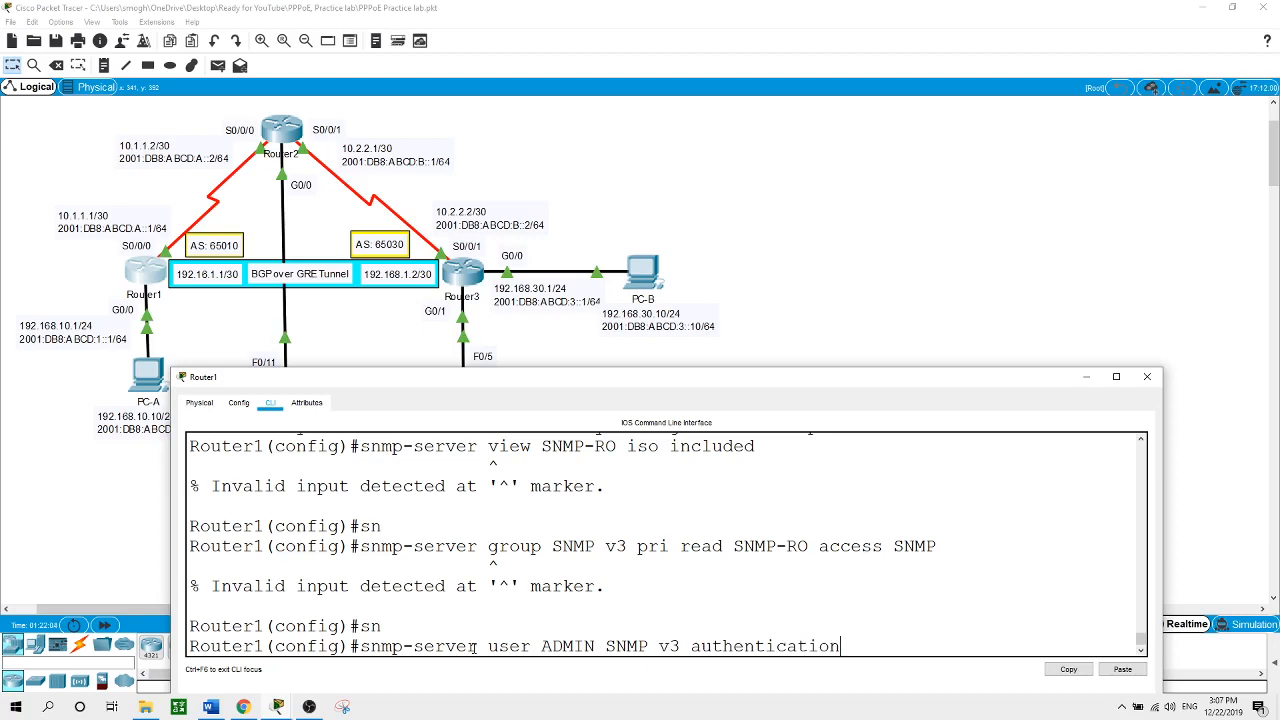
{"action": "type", "text": " sha Admin1"}
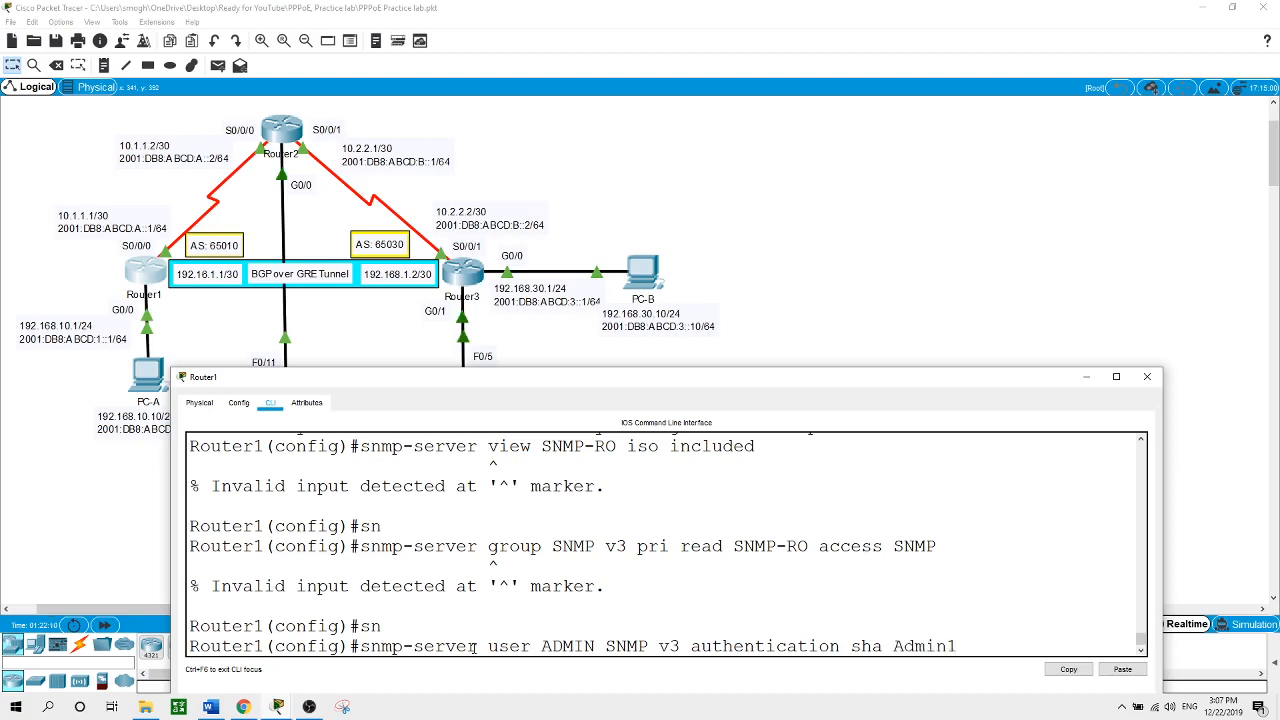
{"action": "type", "text": " pri aes 128"}
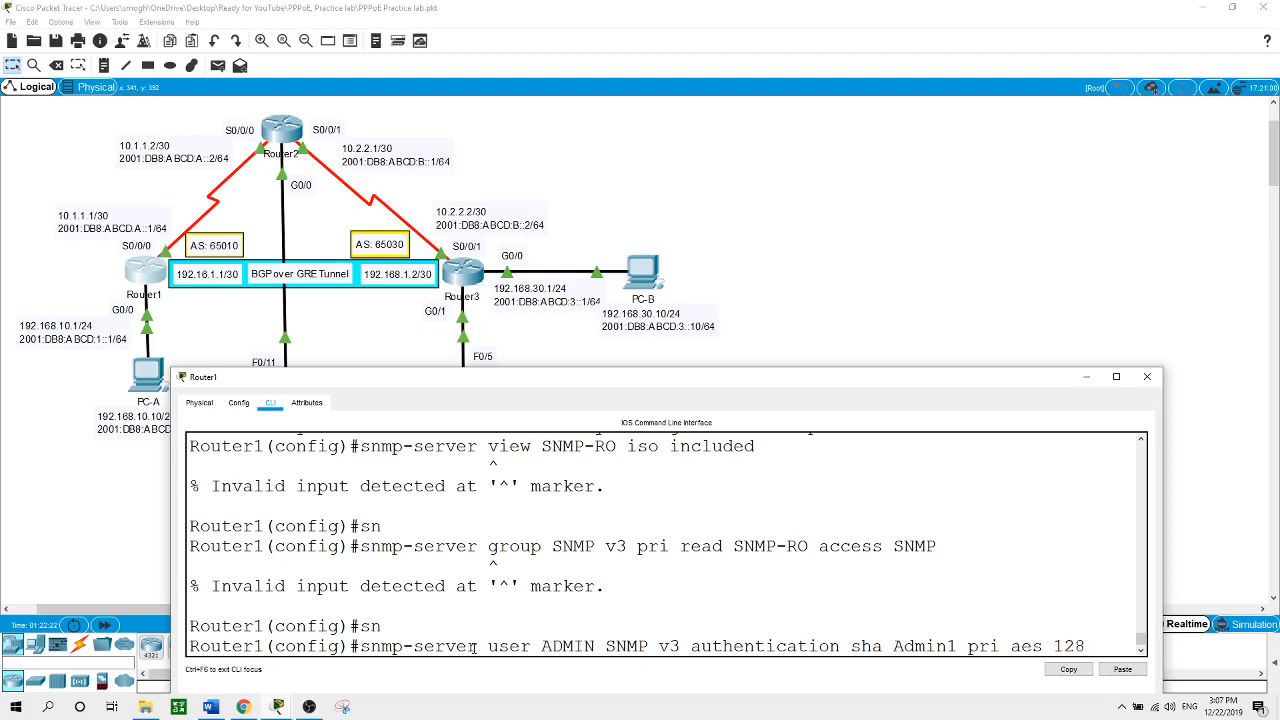
{"action": "type", "text": " Admin"}
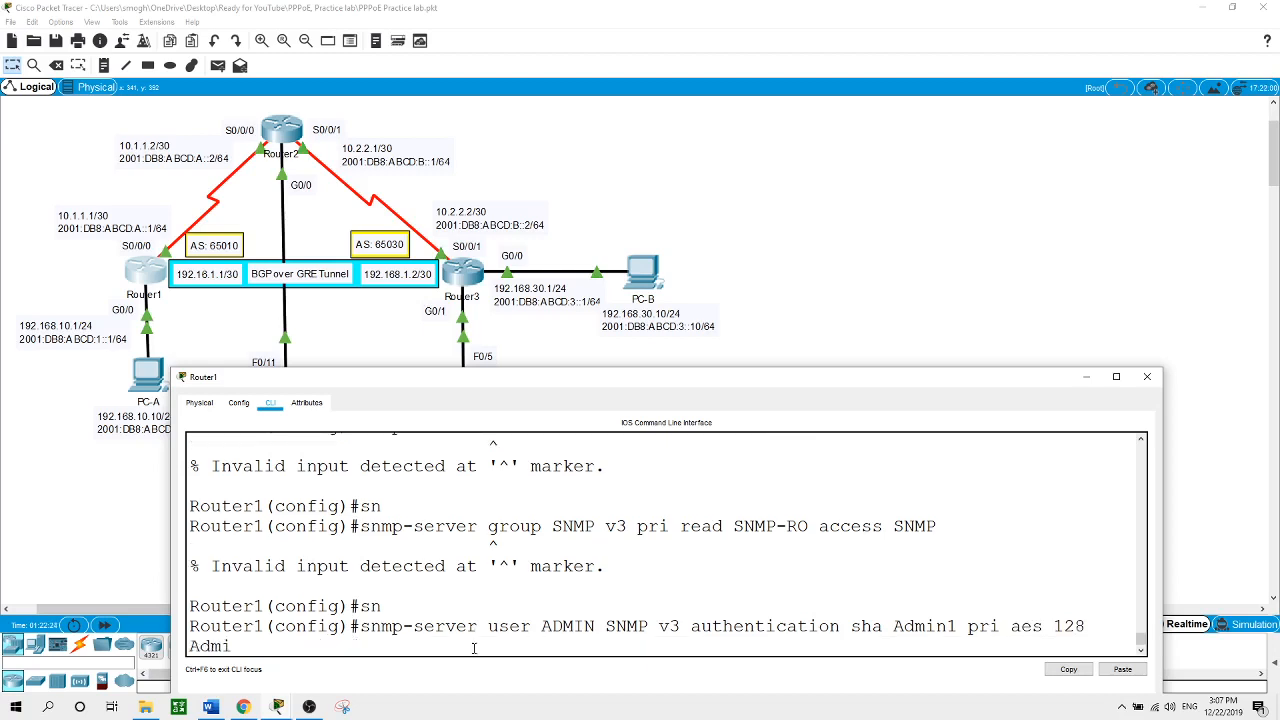
{"action": "type", "text": "2"}
{"action": "key", "text": "Return"}
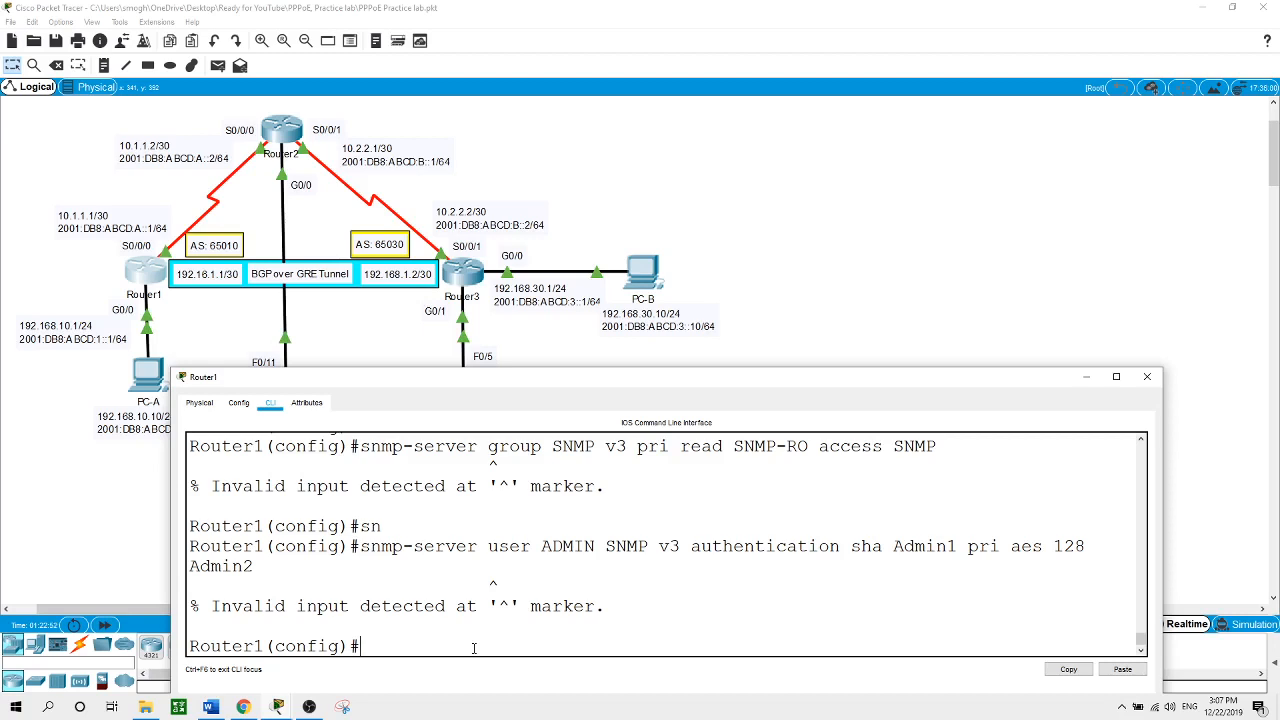
{"action": "left_click", "coordinate": [954, 266]}
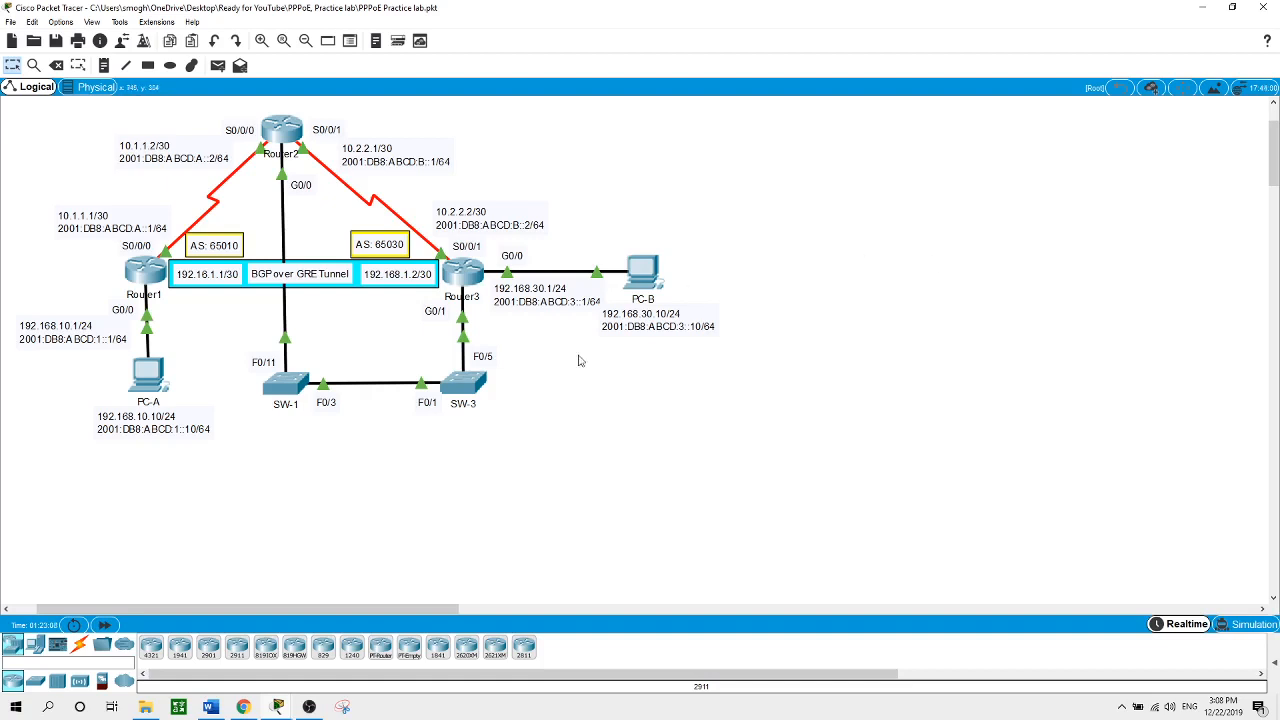
Bring the OBS screen recorder to the front from the taskbar
{"action": "left_click", "coordinate": [342, 706]}
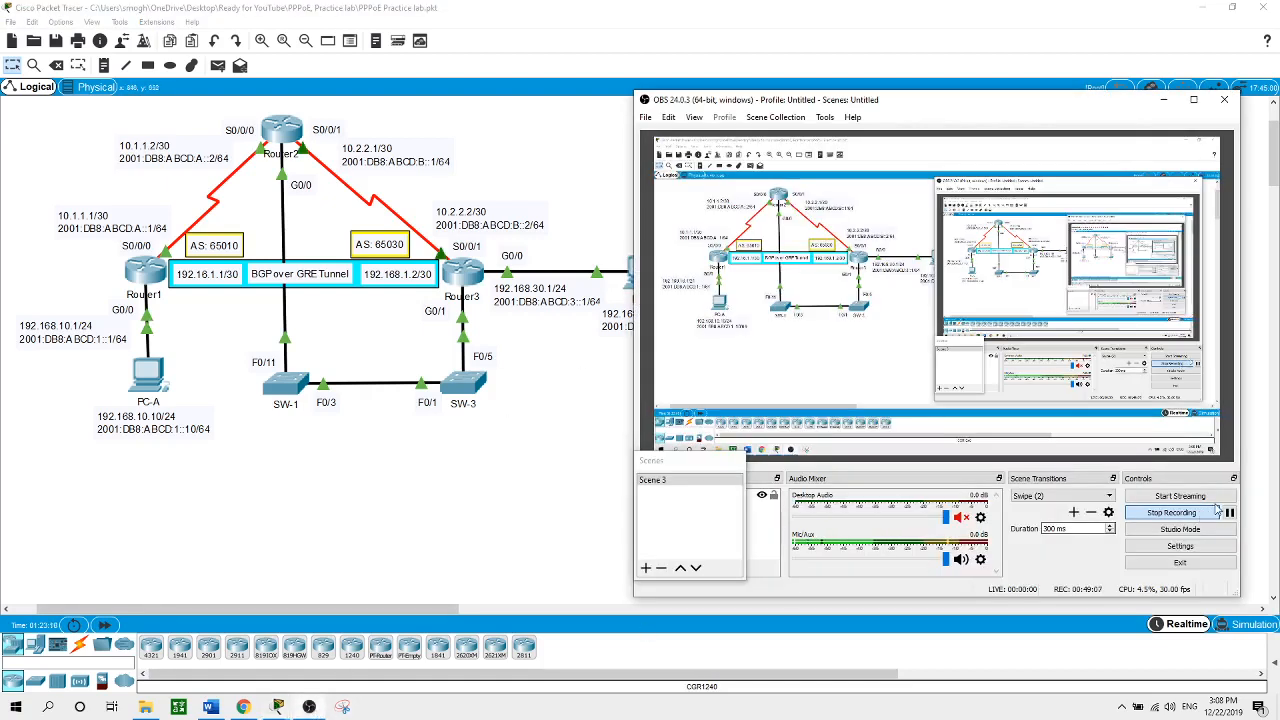